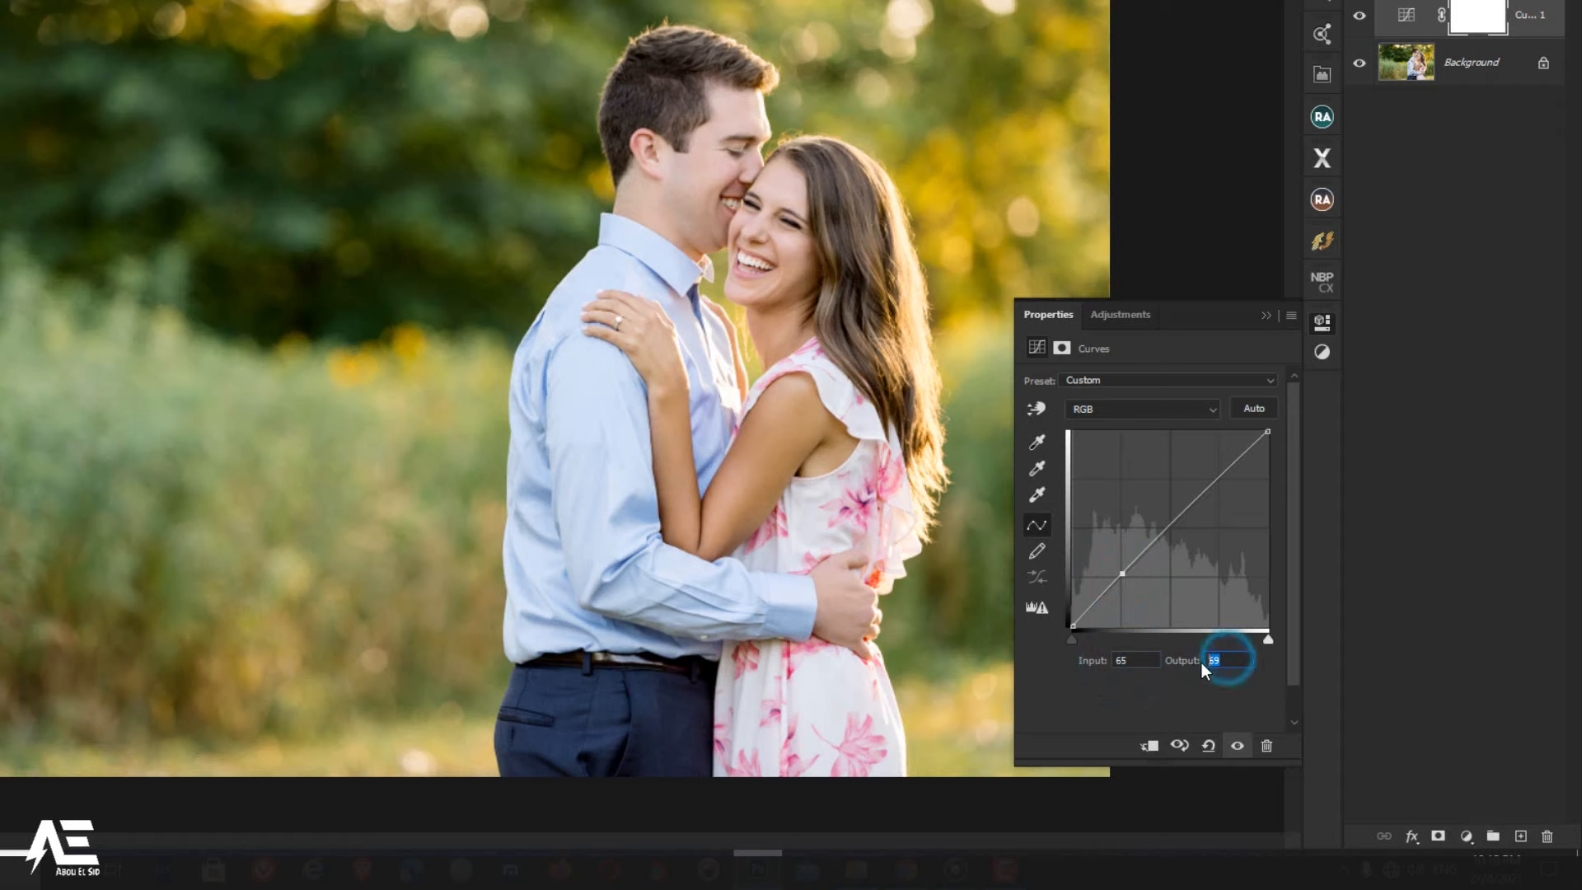
Step: Set the Curves point at input 65 to output 51 and compare the photo with and without the adjustment
{"action": "type", "text": "51"}
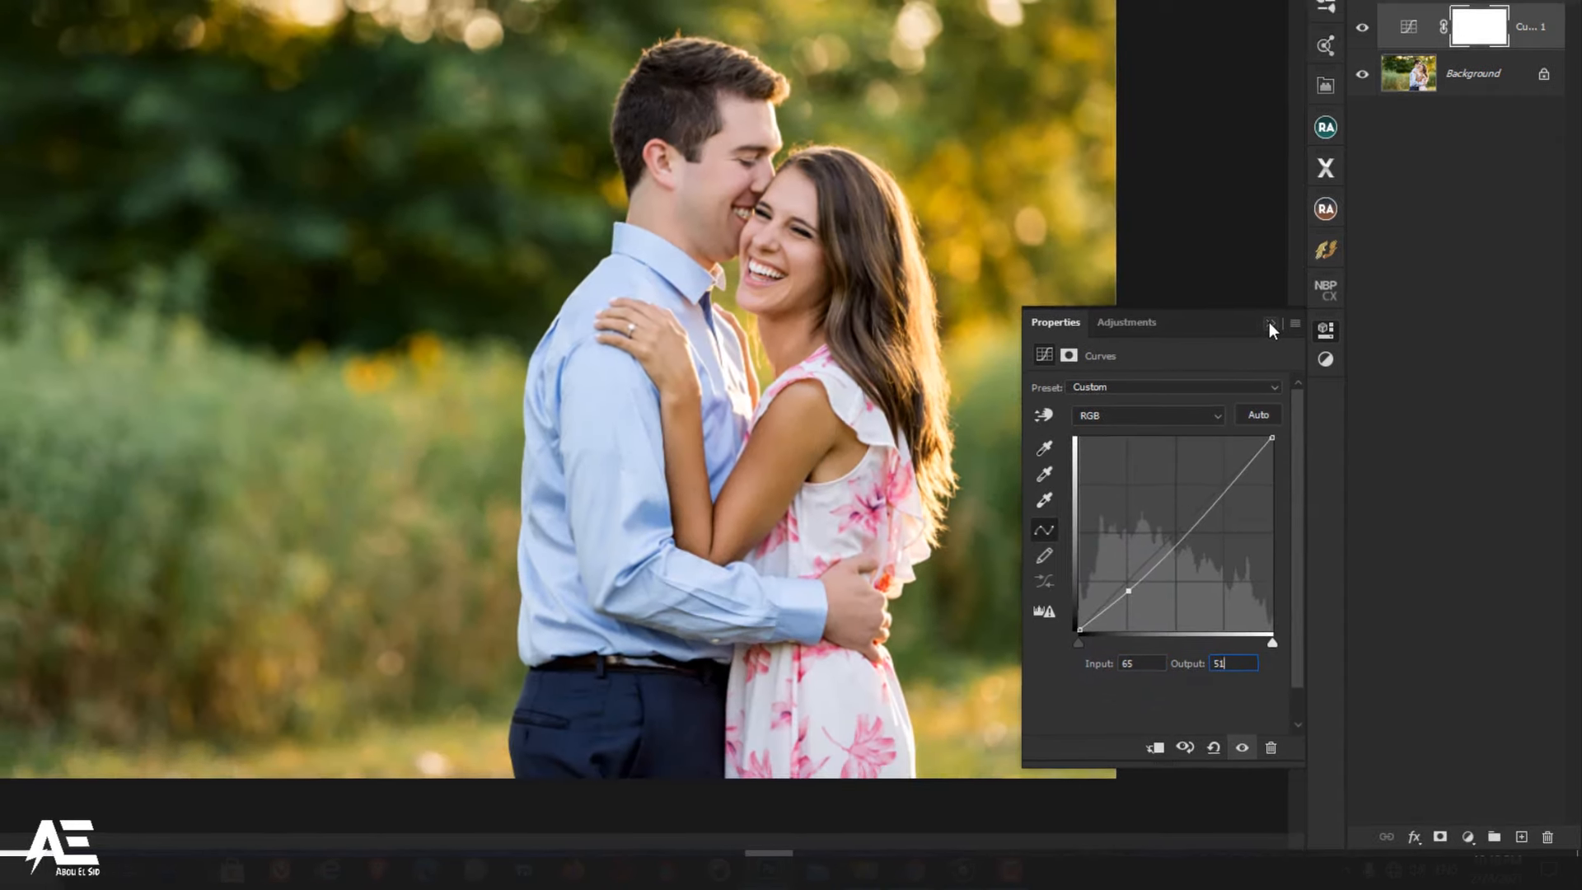
{"action": "left_click", "coordinate": [1266, 317]}
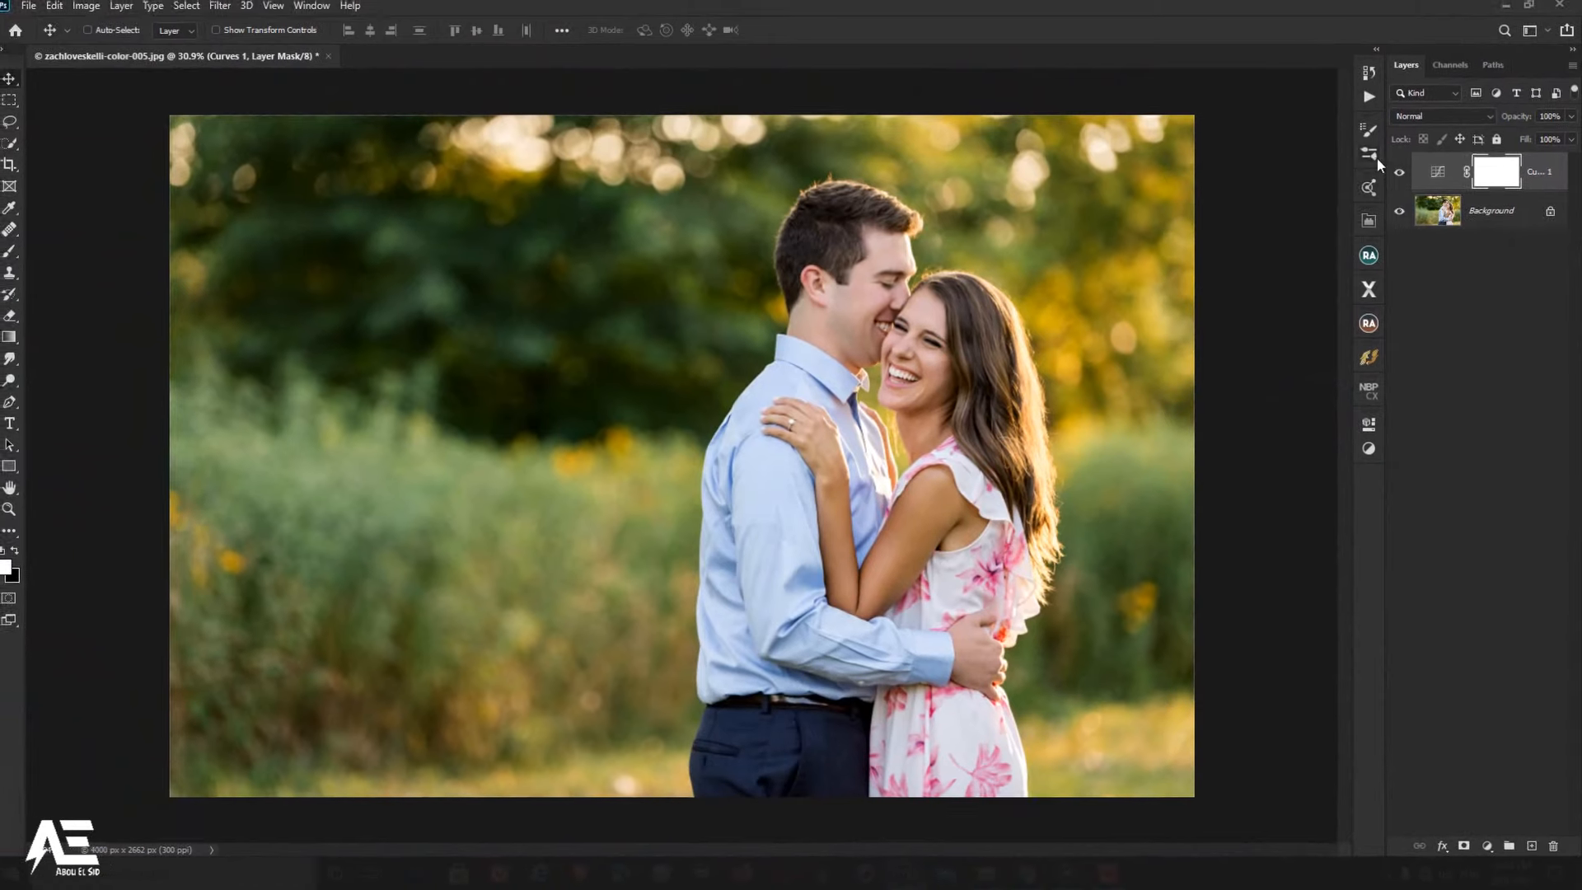
{"action": "left_click", "coordinate": [1399, 172]}
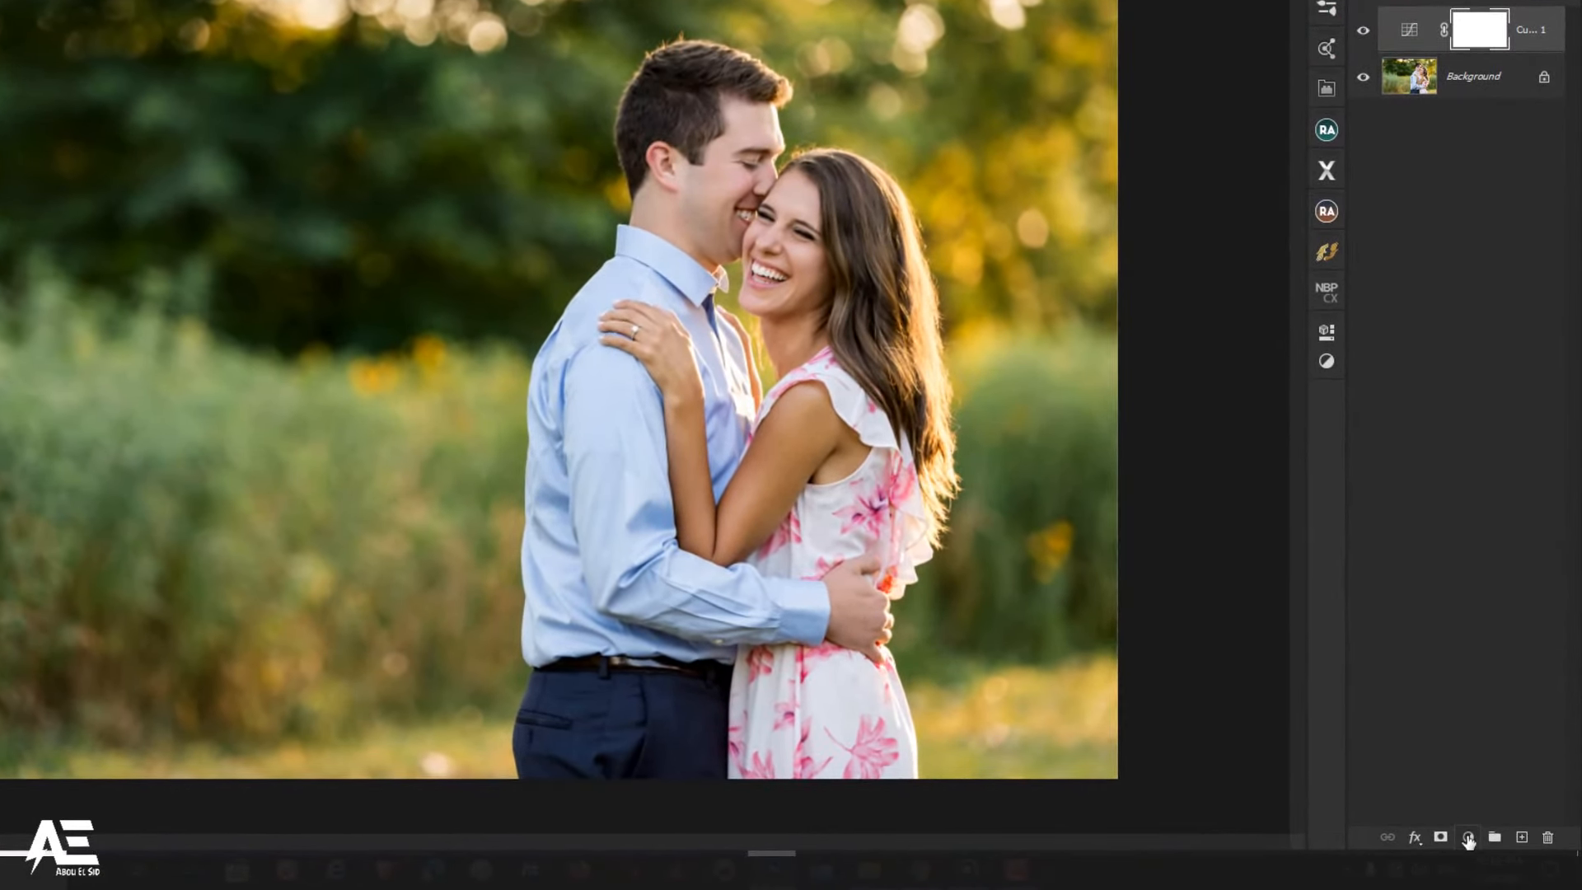
Step: Add a Selective Color adjustment layer and set its Reds to Cyan -10 and Magenta -10, with Yellow raised slightly
{"action": "left_click", "coordinate": [1469, 839]}
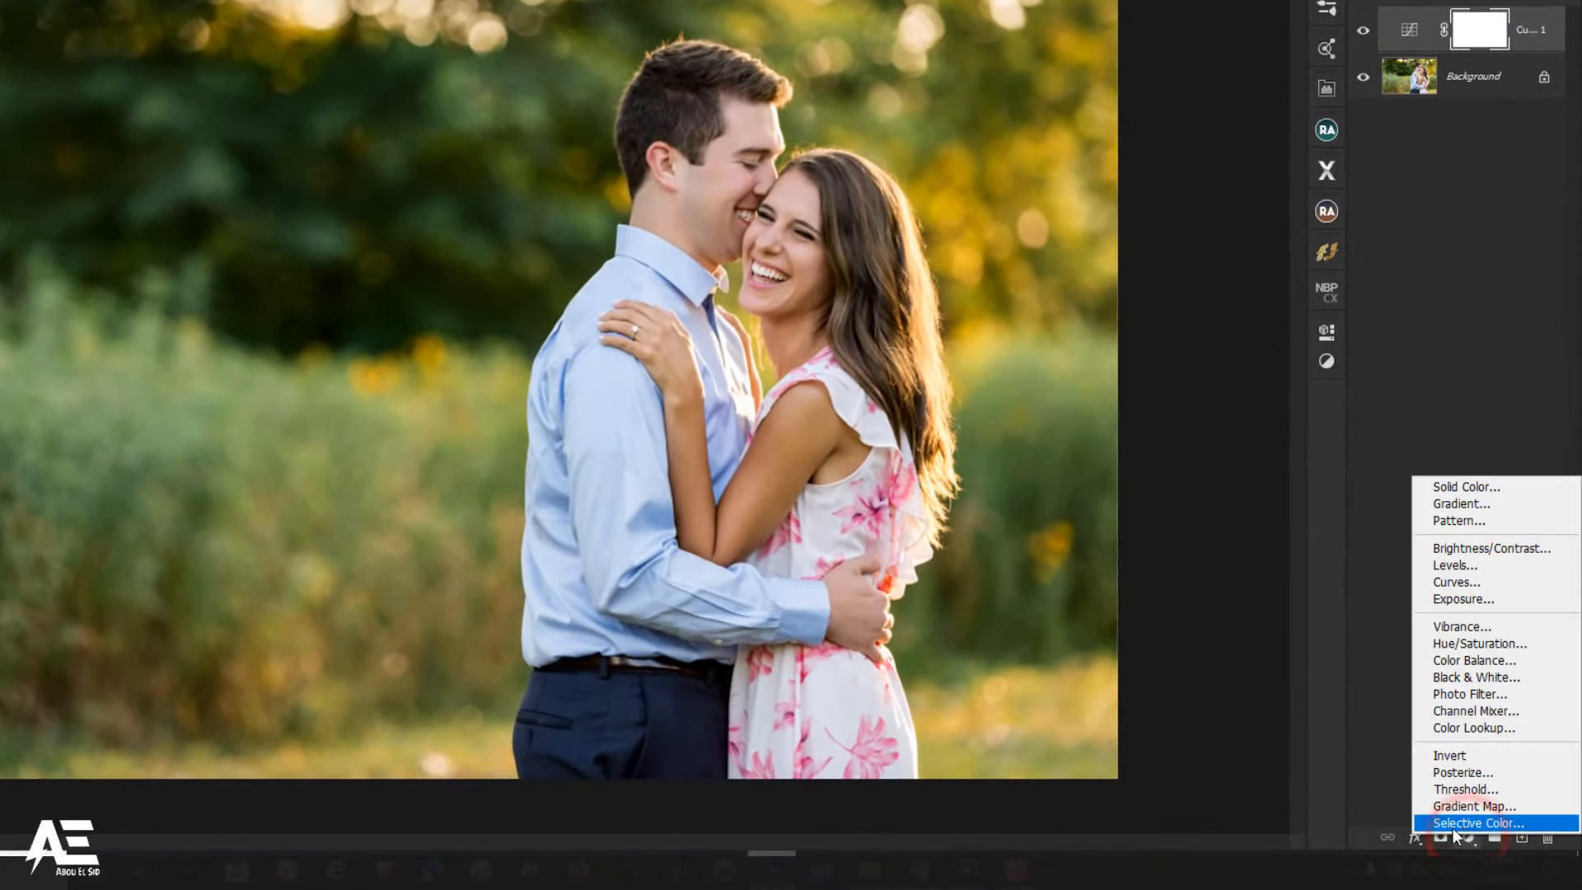
{"action": "left_click", "coordinate": [1483, 823]}
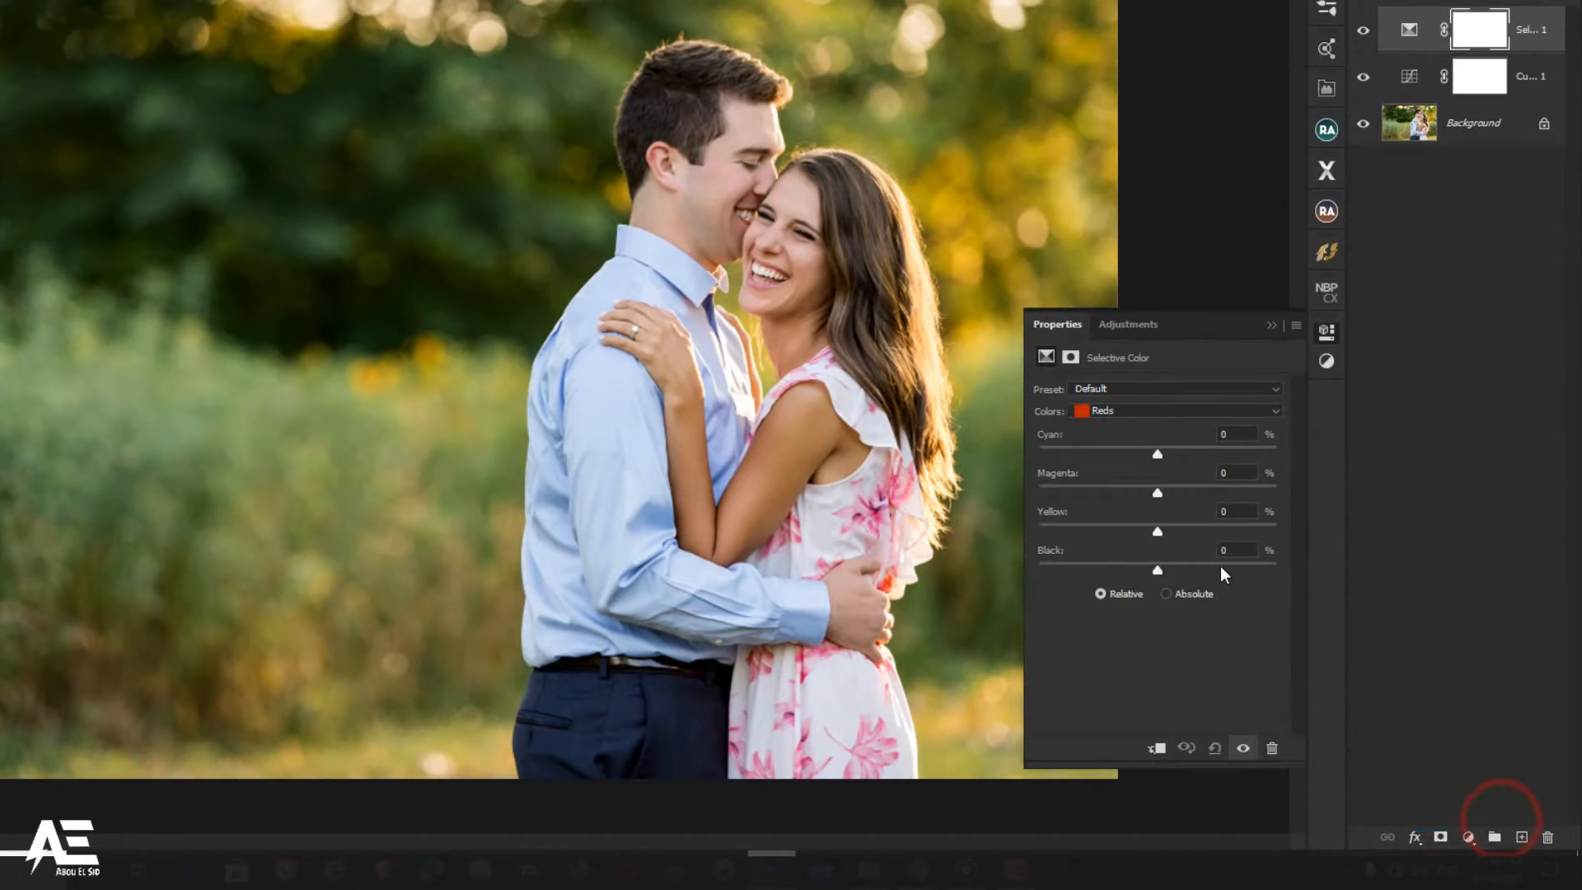
{"action": "left_click_drag", "start_coordinate": [1158, 454], "coordinate": [1135, 488]}
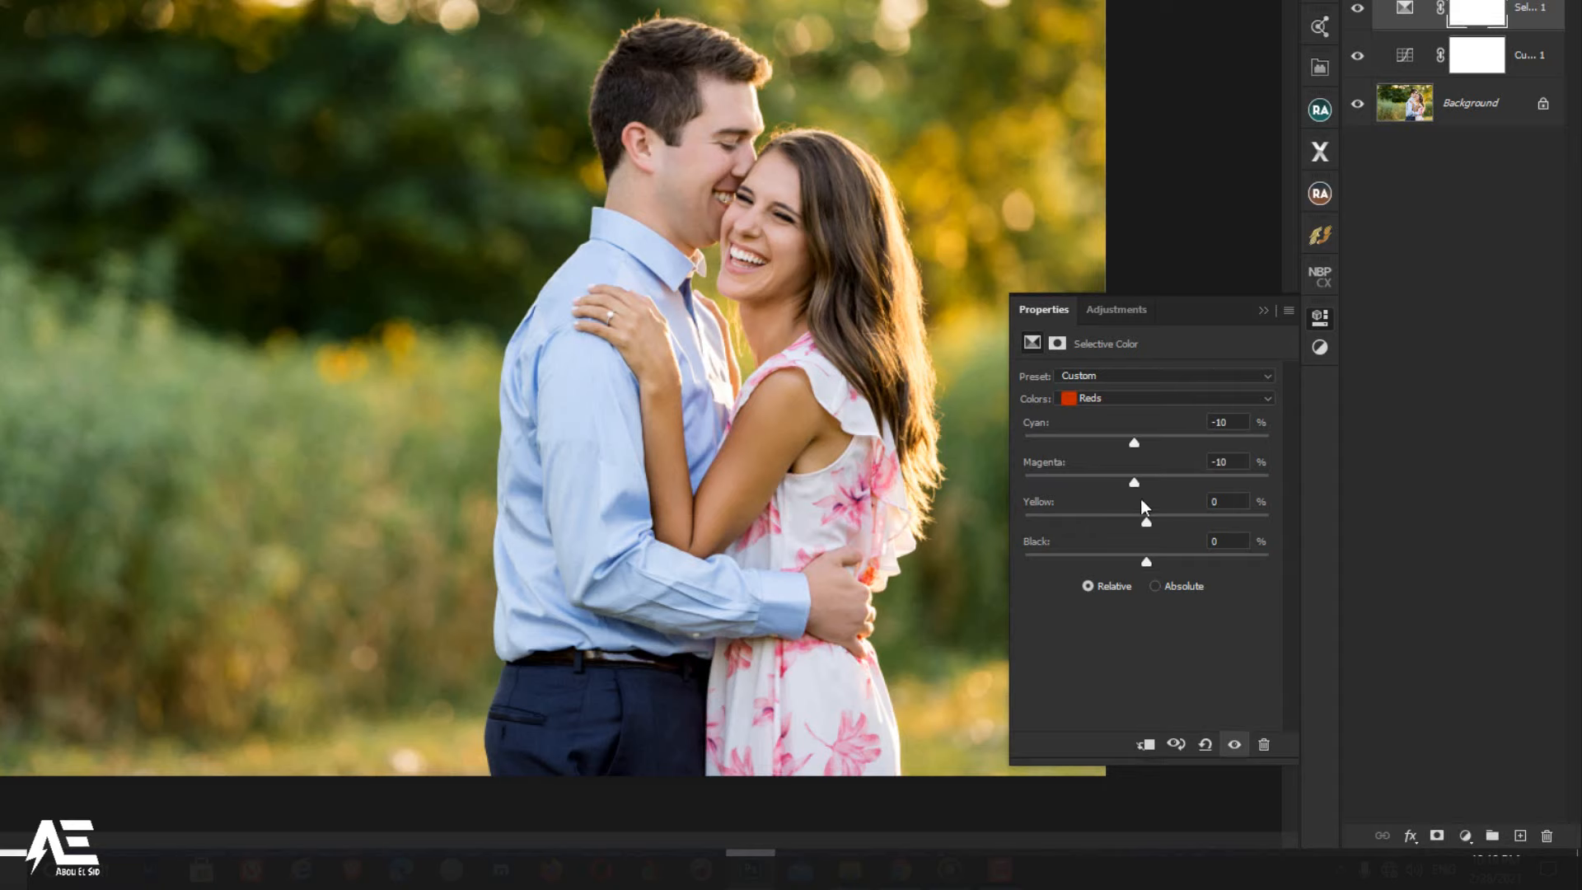
{"action": "left_click_drag", "start_coordinate": [1147, 521], "coordinate": [1150, 522]}
Step: Set the Selective Color Whites to Magenta -11 with Yellow raised slightly, and compare the photo with and without the layer
{"action": "left_click", "coordinate": [1139, 401]}
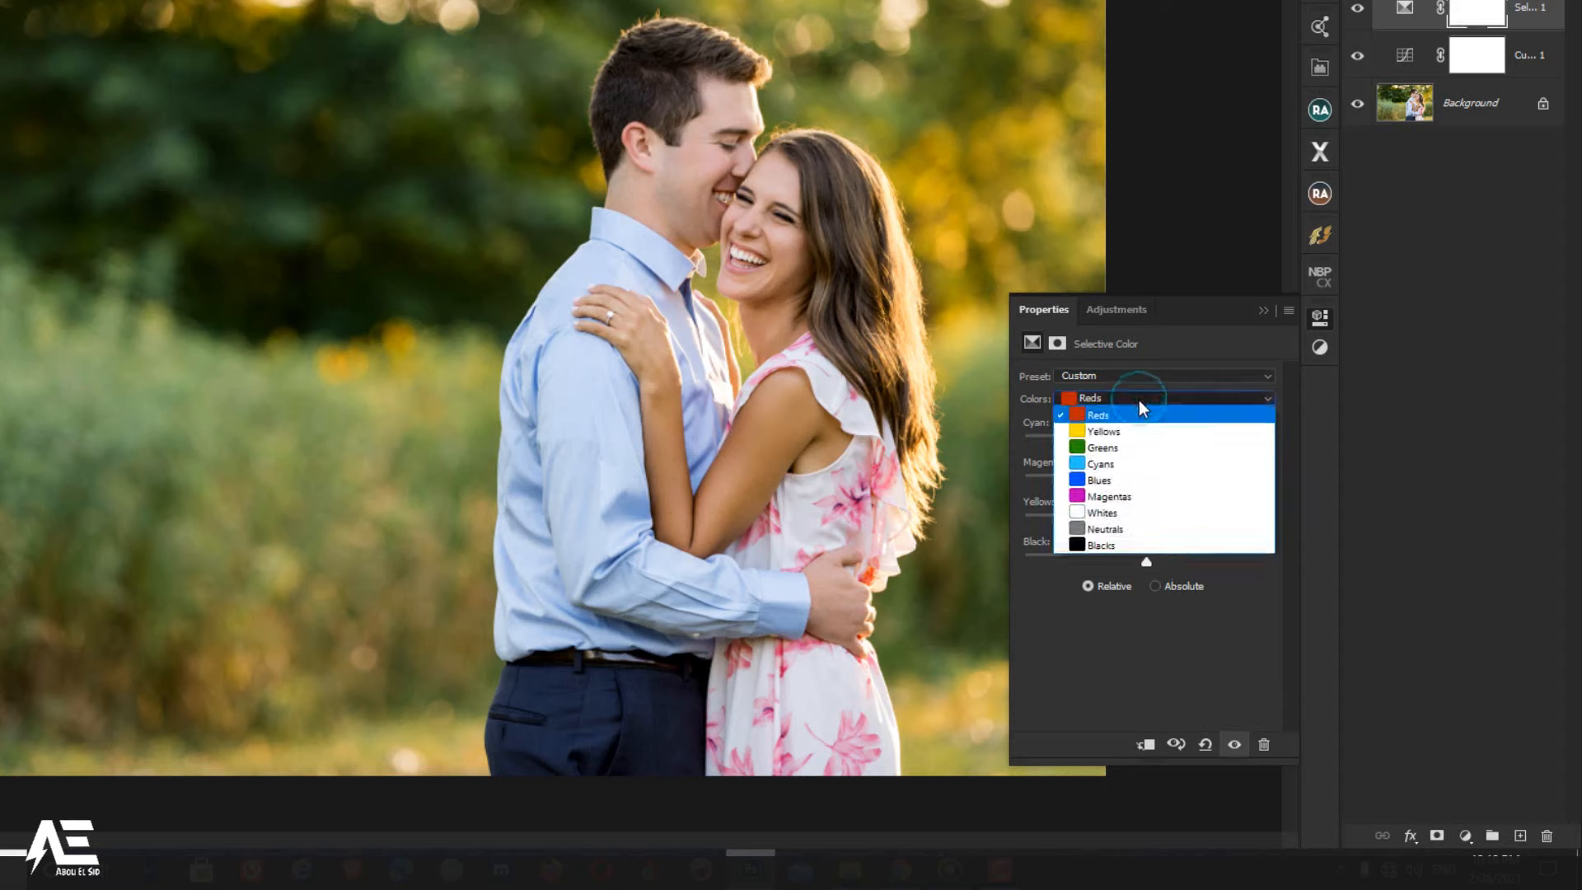
{"action": "left_click", "coordinate": [1126, 512]}
{"action": "left_click_drag", "start_coordinate": [1146, 483], "coordinate": [1139, 491]}
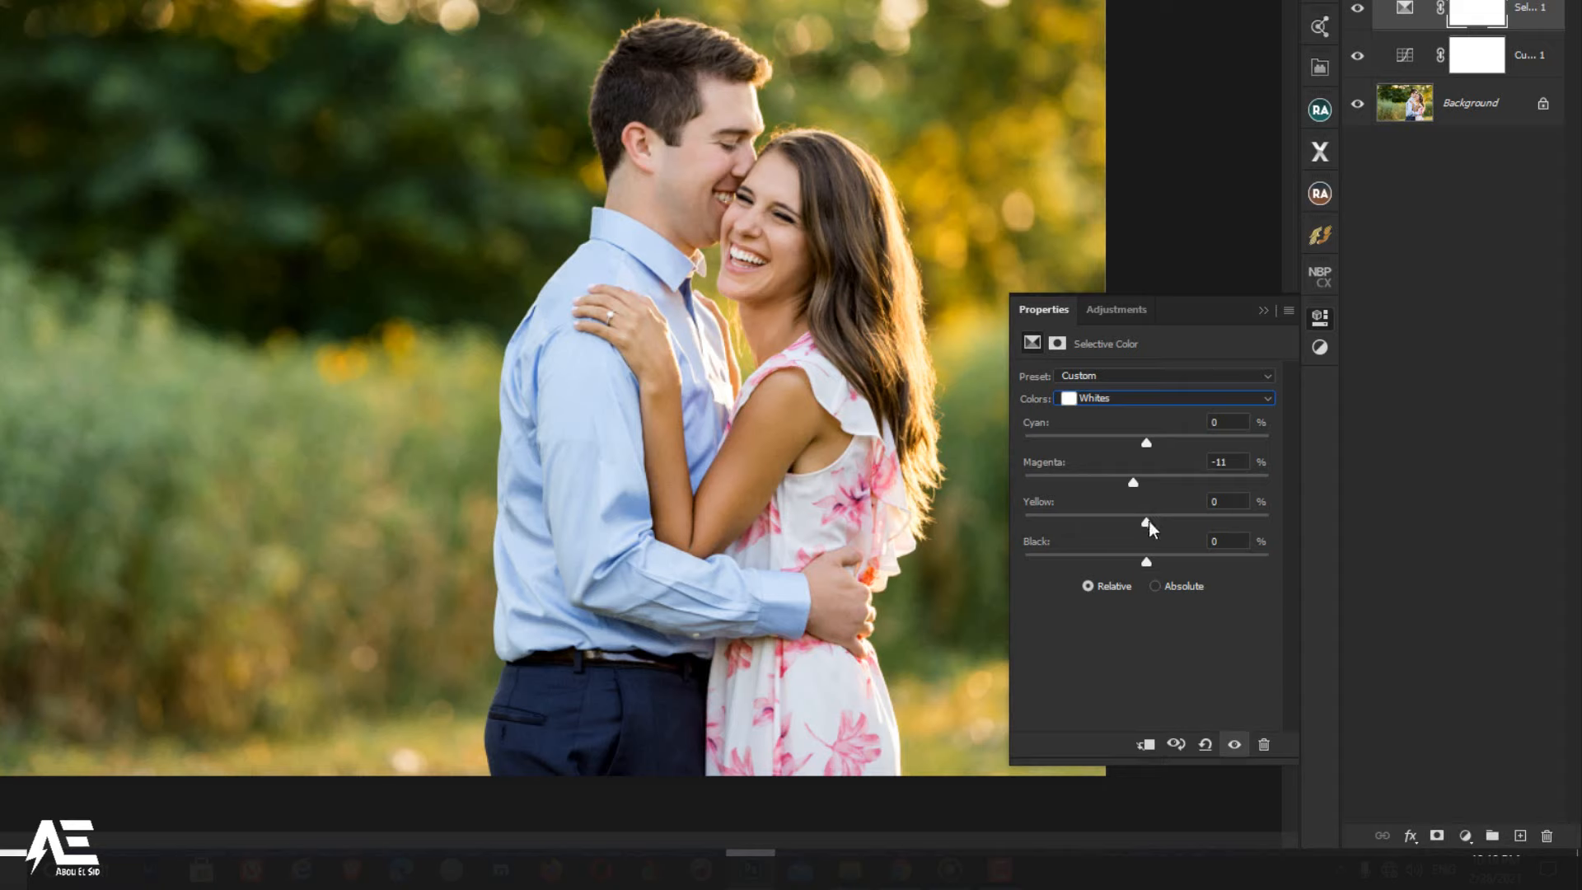
{"action": "left_click_drag", "start_coordinate": [1149, 529], "coordinate": [1163, 529]}
{"action": "left_click", "coordinate": [1263, 311]}
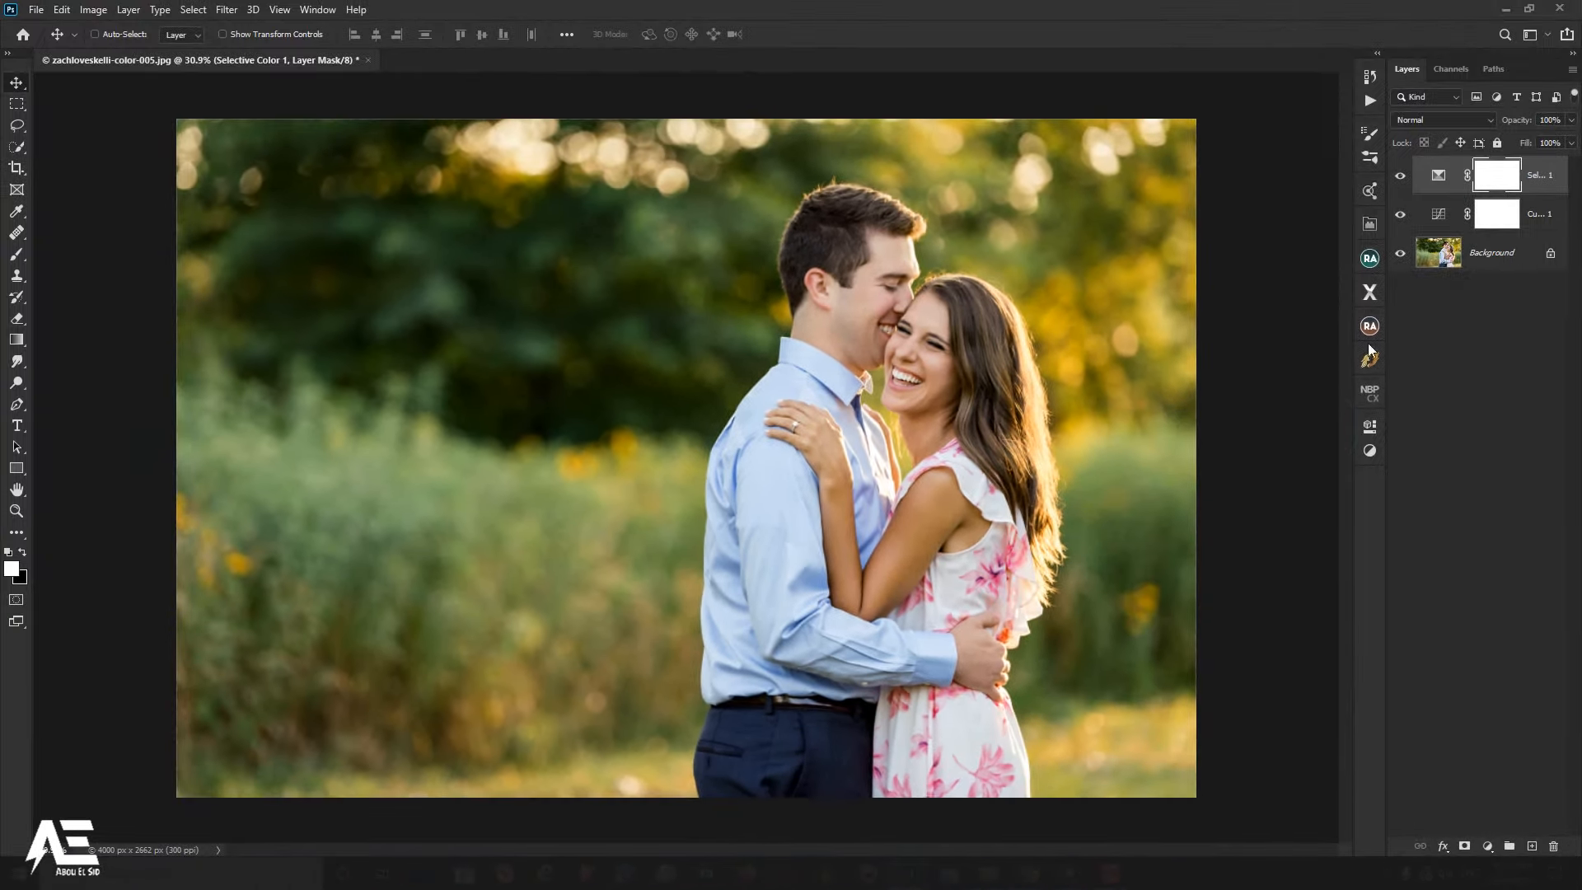
{"action": "left_click", "coordinate": [1401, 176]}
{"action": "left_click", "coordinate": [1403, 178]}
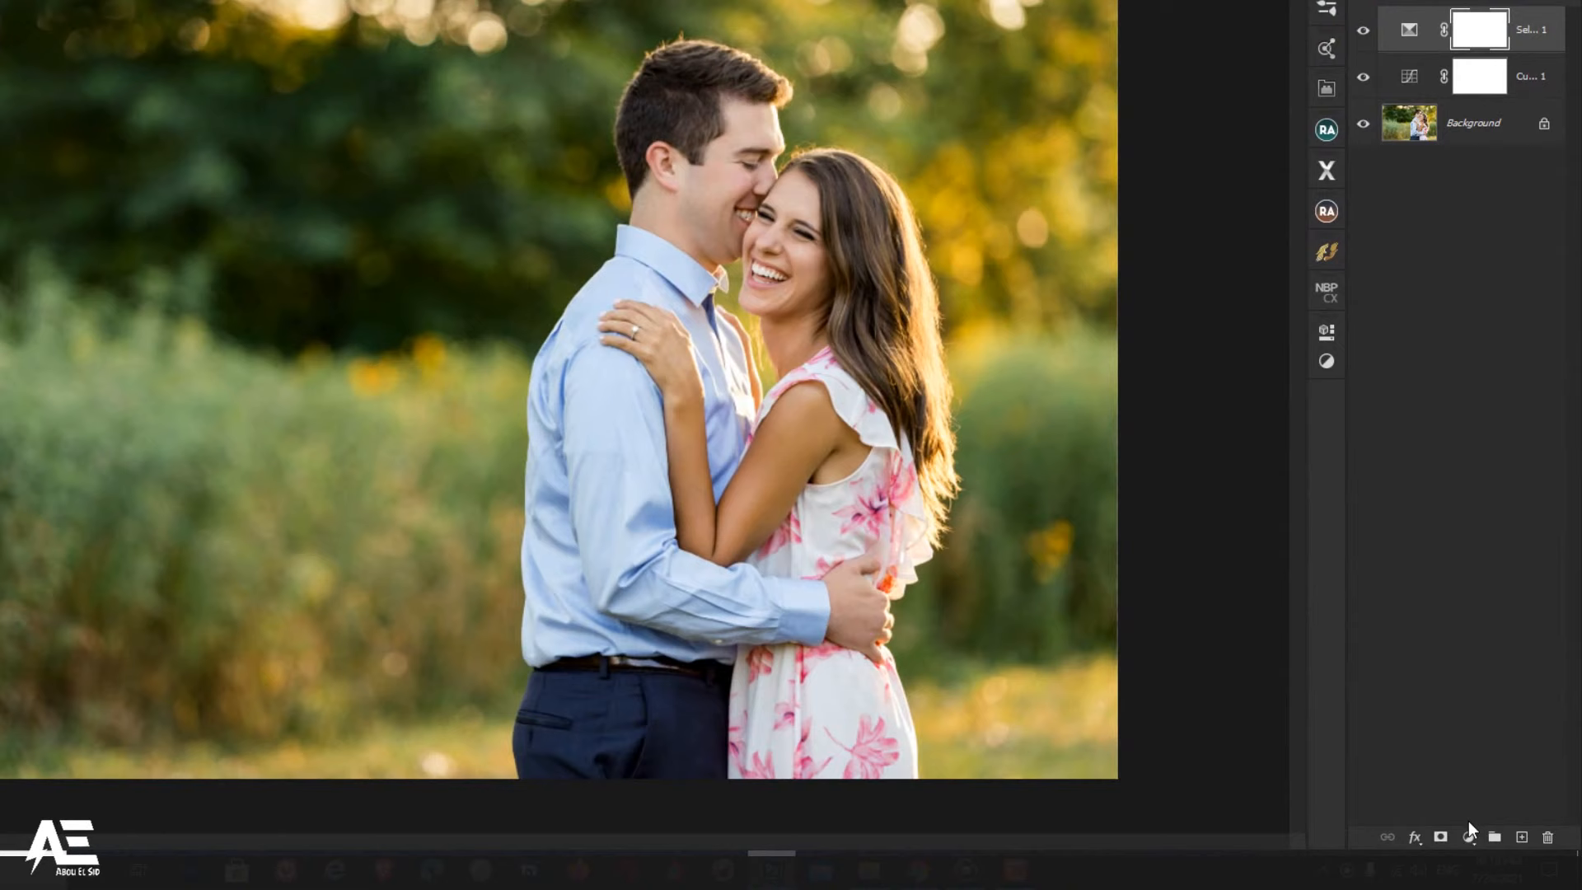
Step: Add a Hue/Saturation adjustment layer with Yellows at Hue -6 and Saturation -45, and compare the photo with and without it
{"action": "left_click", "coordinate": [1470, 838]}
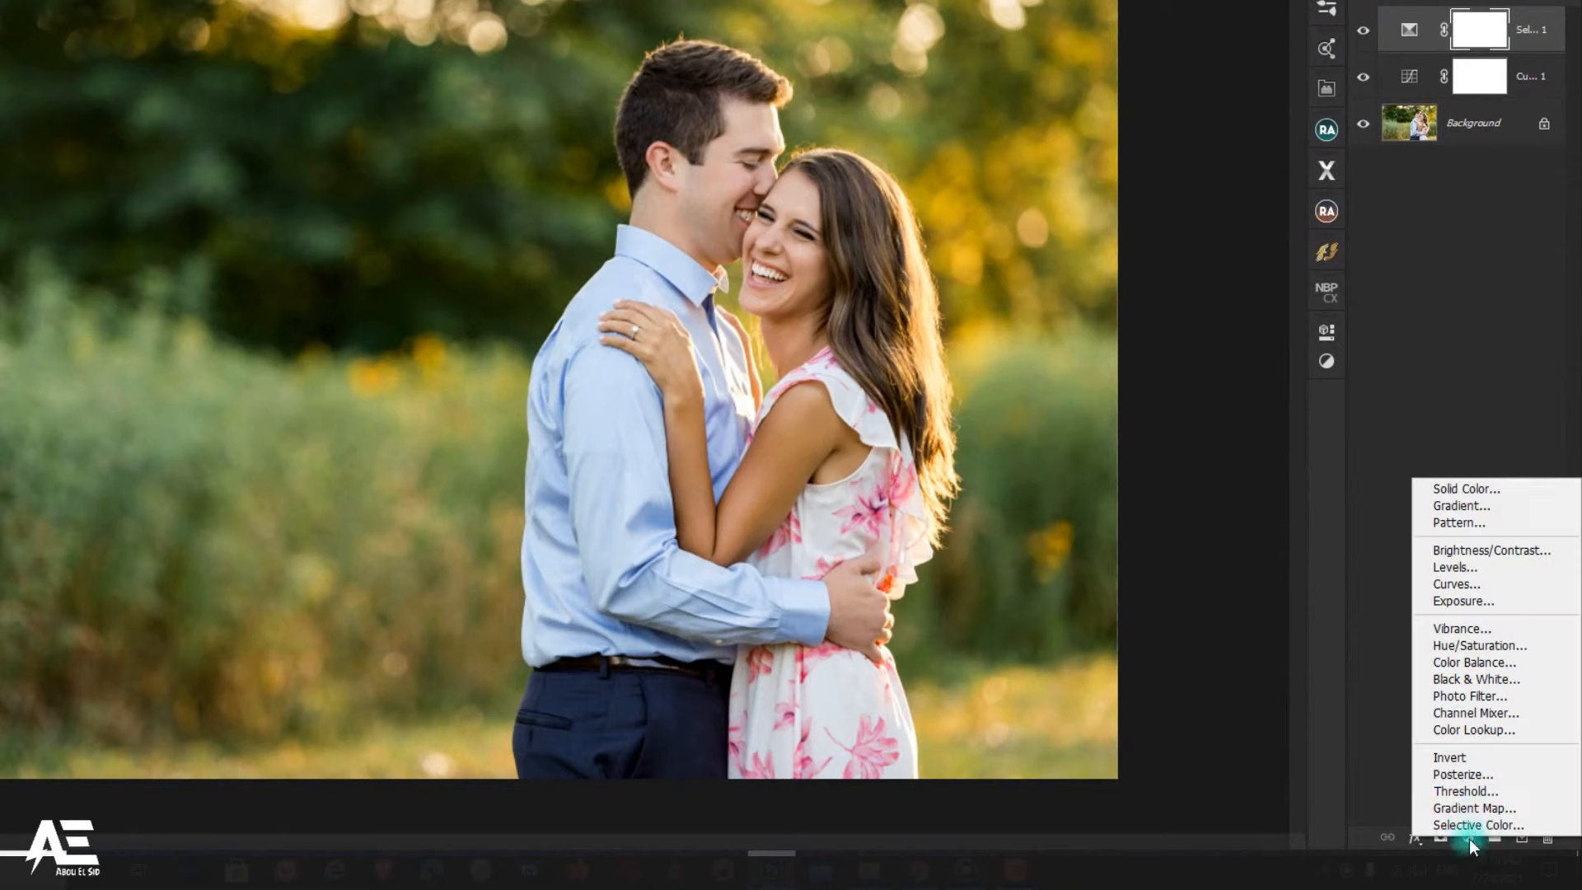
{"action": "left_click", "coordinate": [1480, 650]}
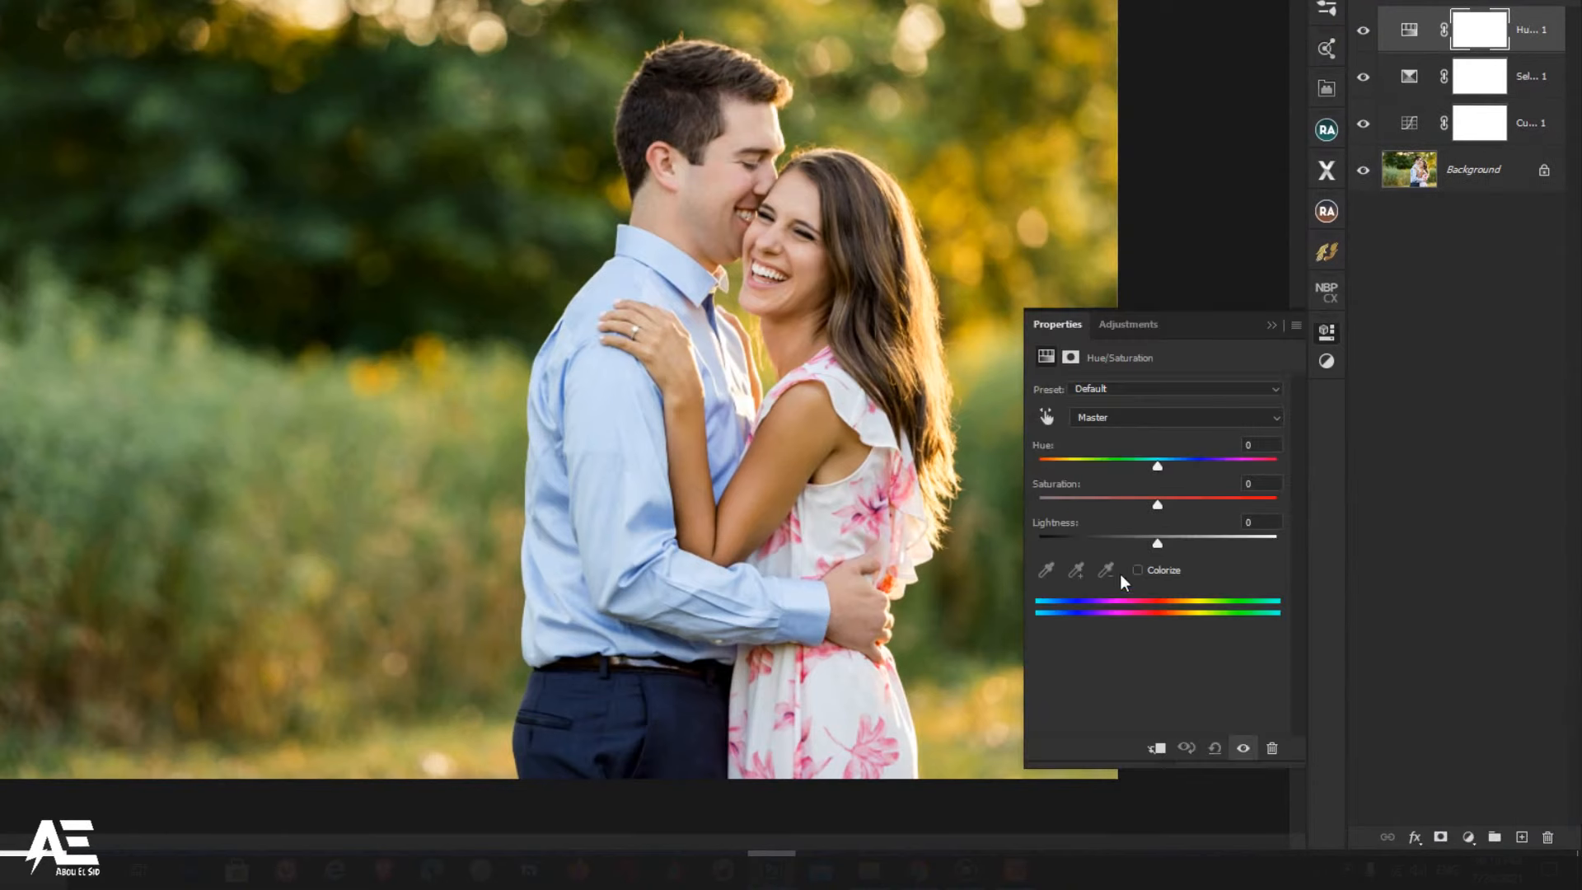
{"action": "left_click", "coordinate": [1112, 419]}
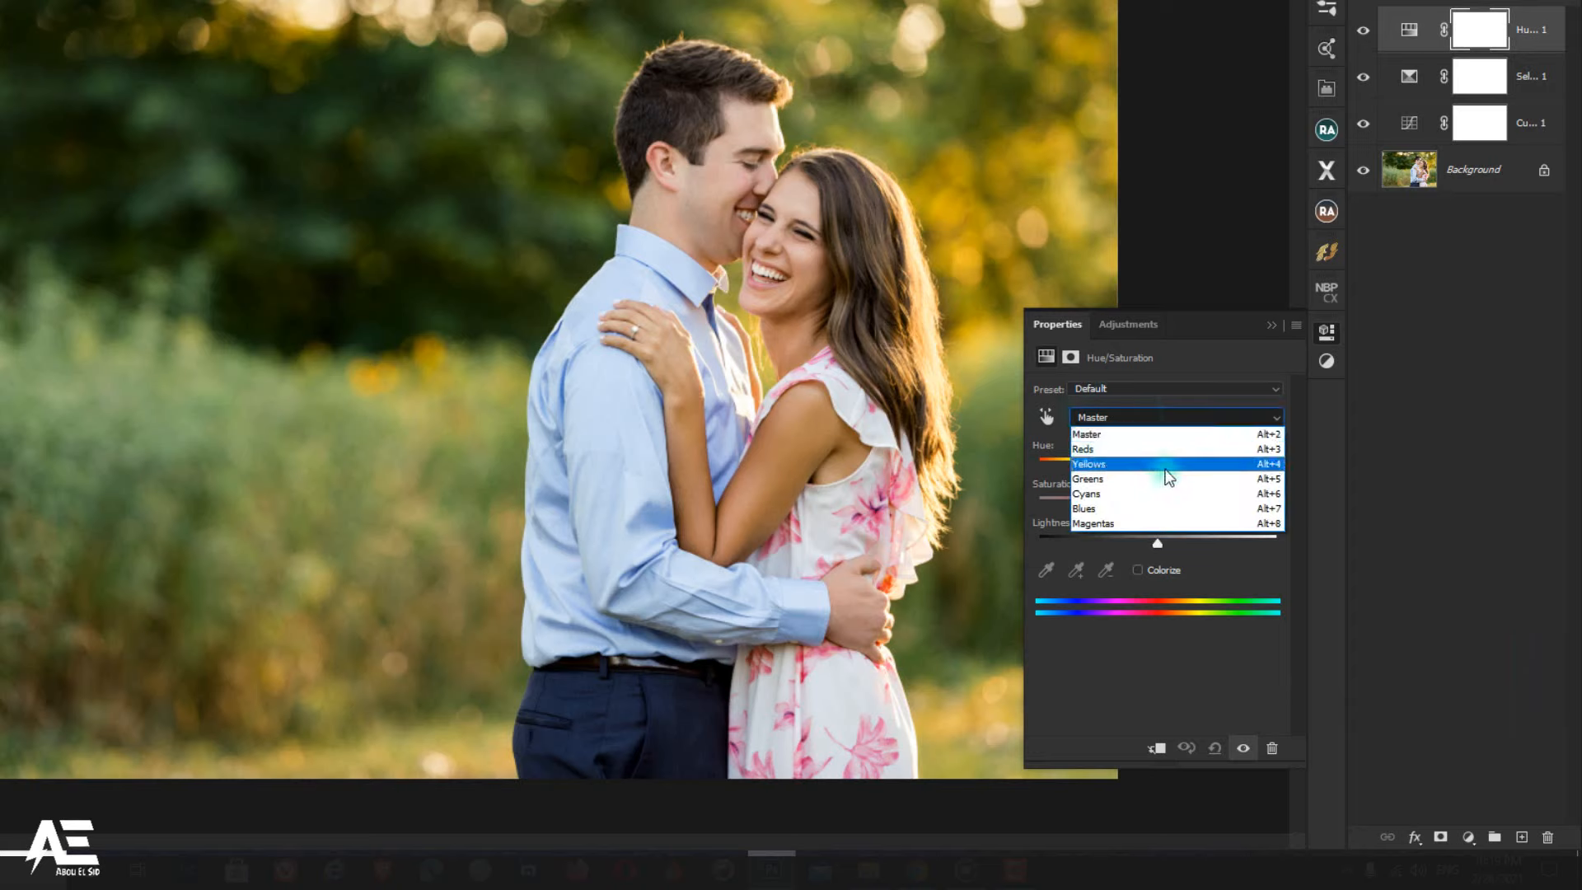
{"action": "left_click", "coordinate": [1169, 476]}
{"action": "left_click_drag", "start_coordinate": [1158, 466], "coordinate": [1132, 504]}
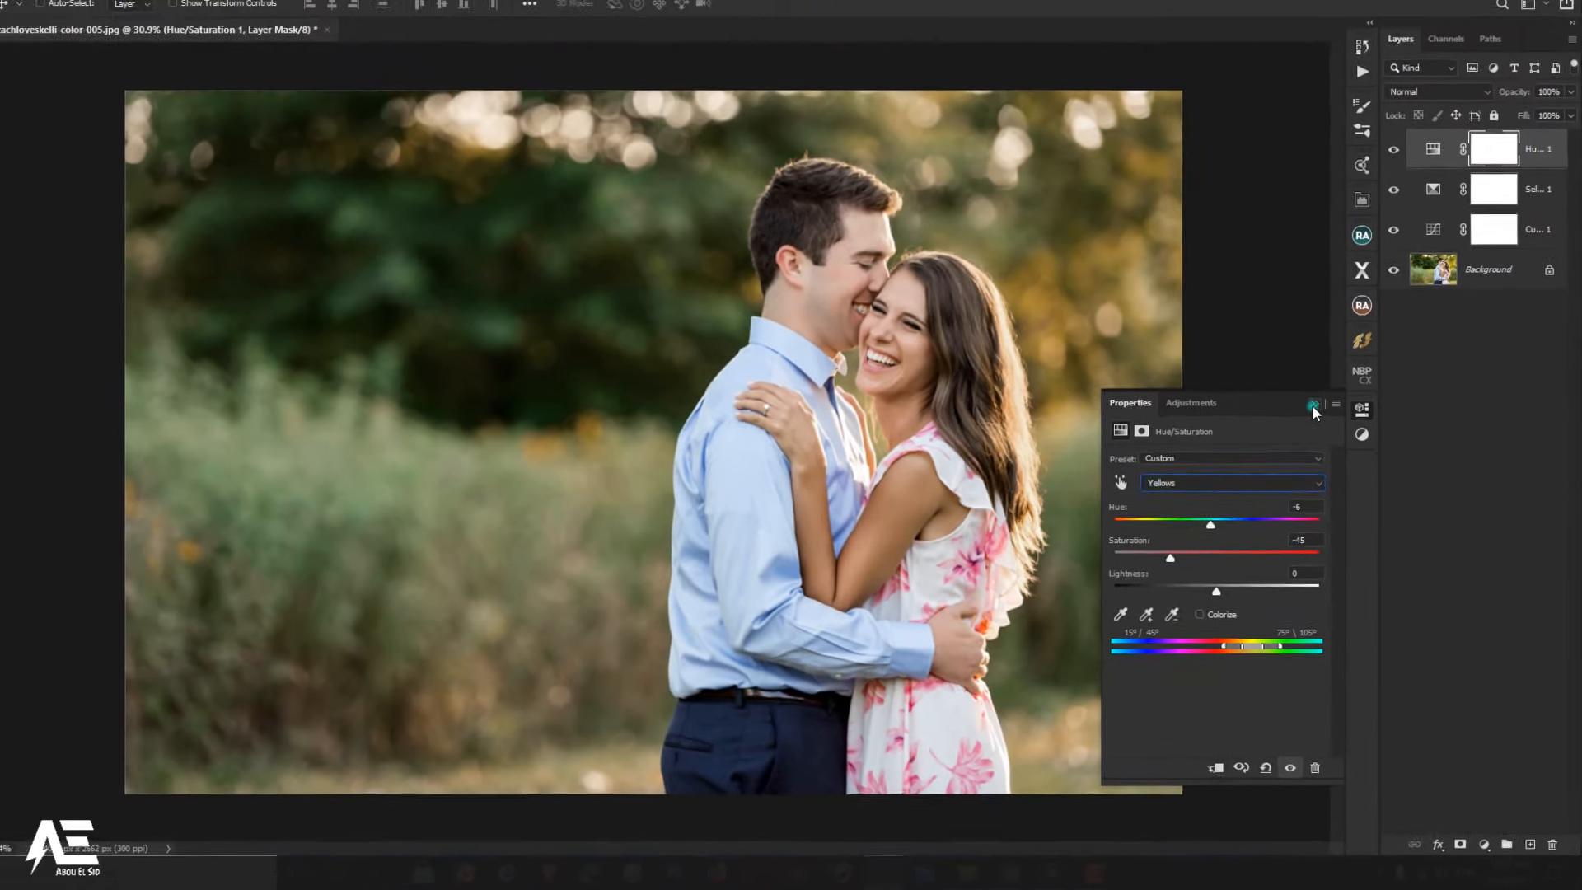
{"action": "left_click", "coordinate": [1272, 324]}
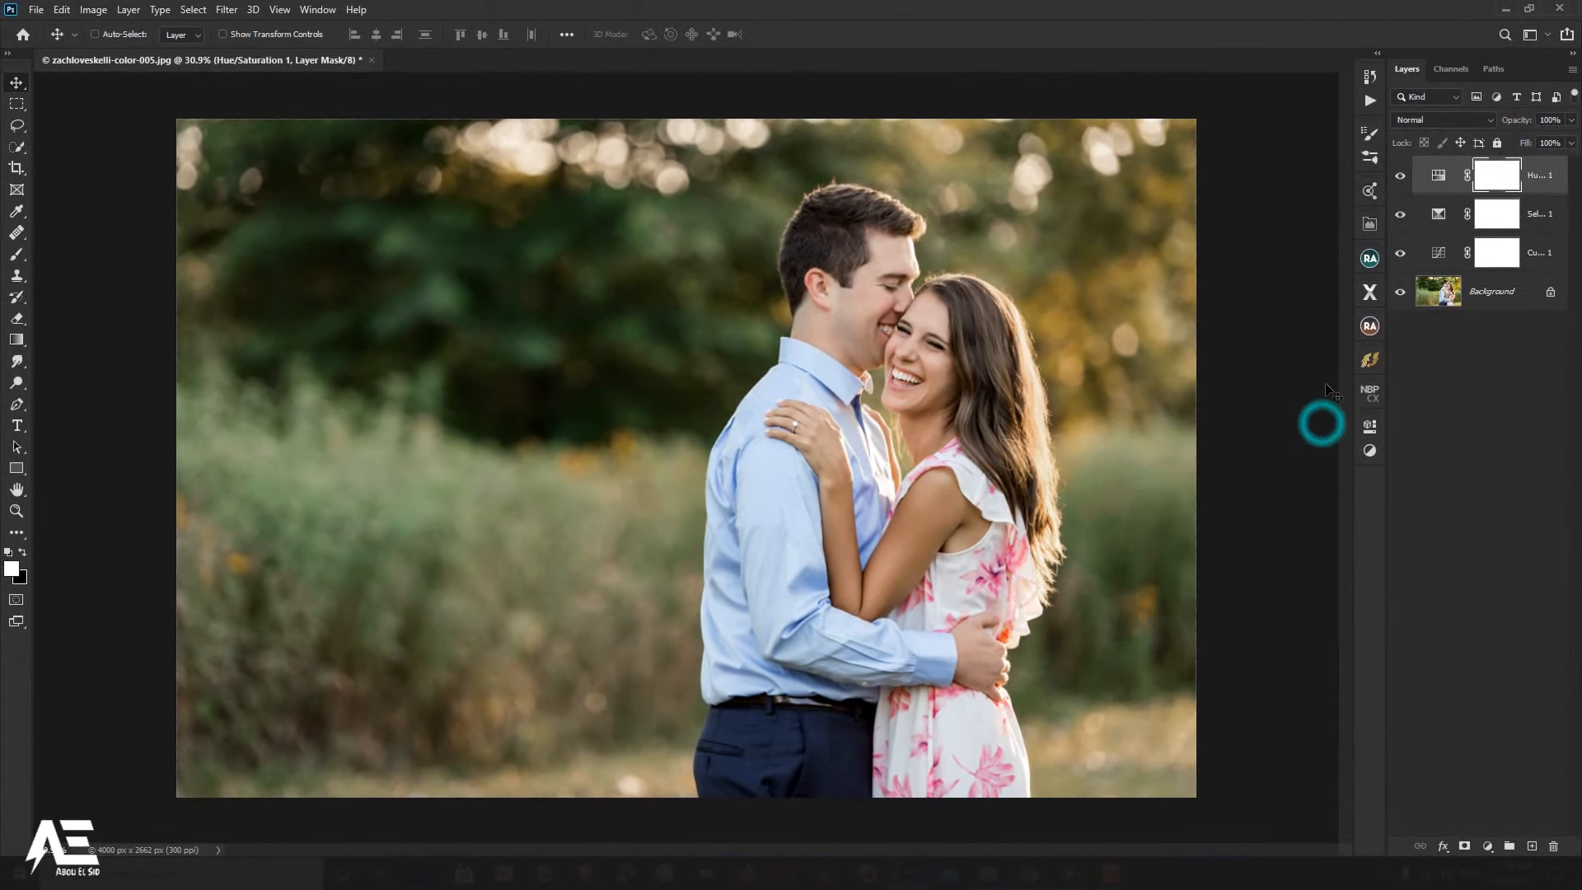
{"action": "left_click", "coordinate": [1400, 178]}
{"action": "left_click", "coordinate": [1400, 180]}
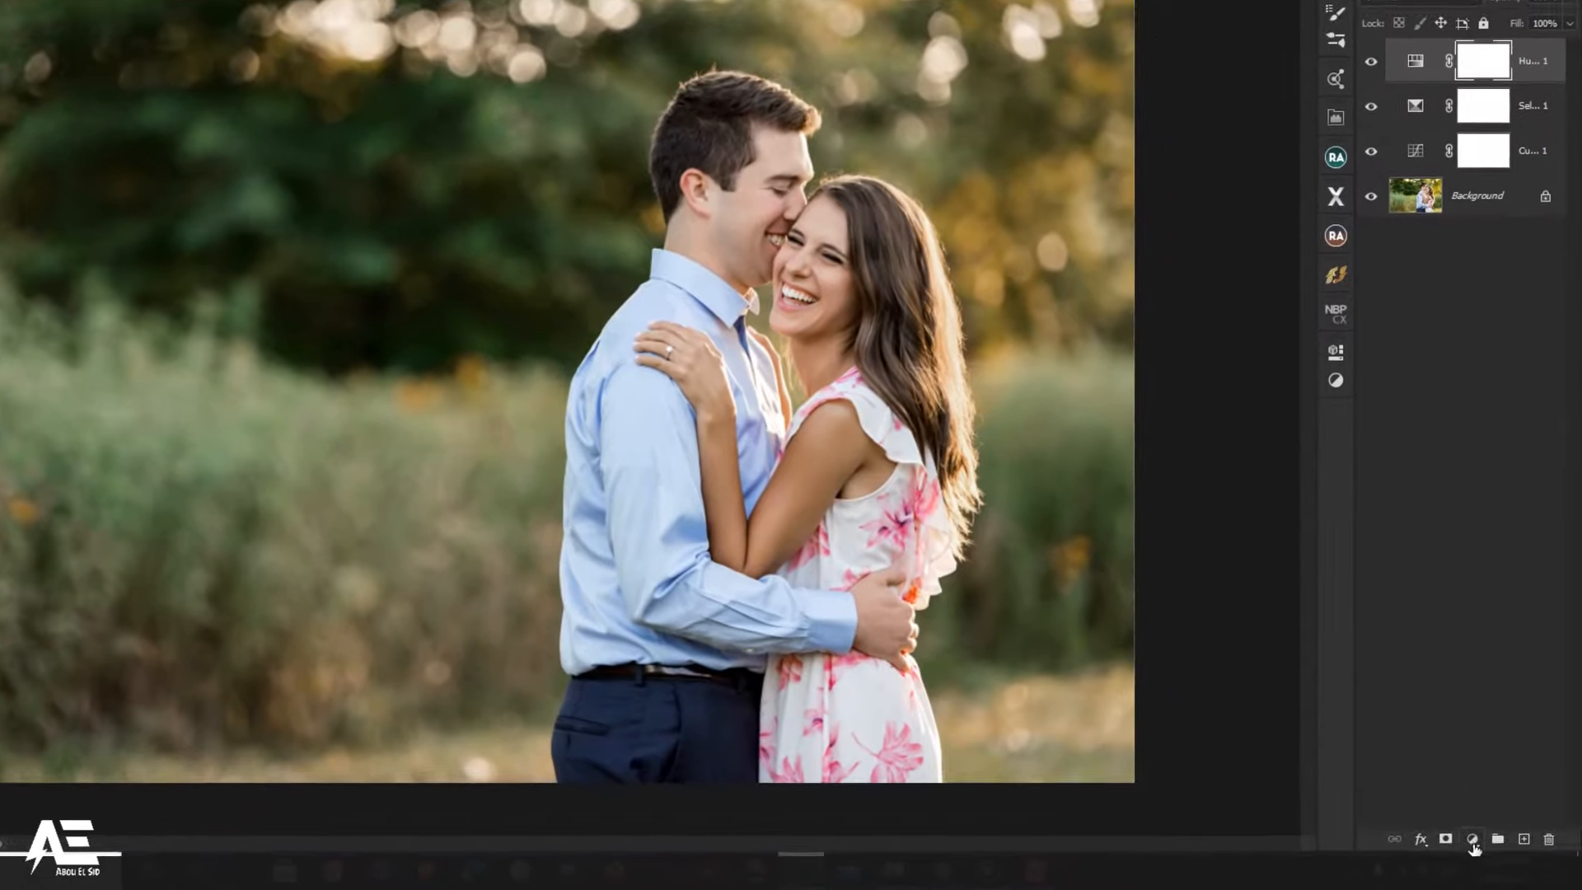
Step: Add a Solid Color fill layer using the dark brown colour #382f26
{"action": "left_click", "coordinate": [1473, 840]}
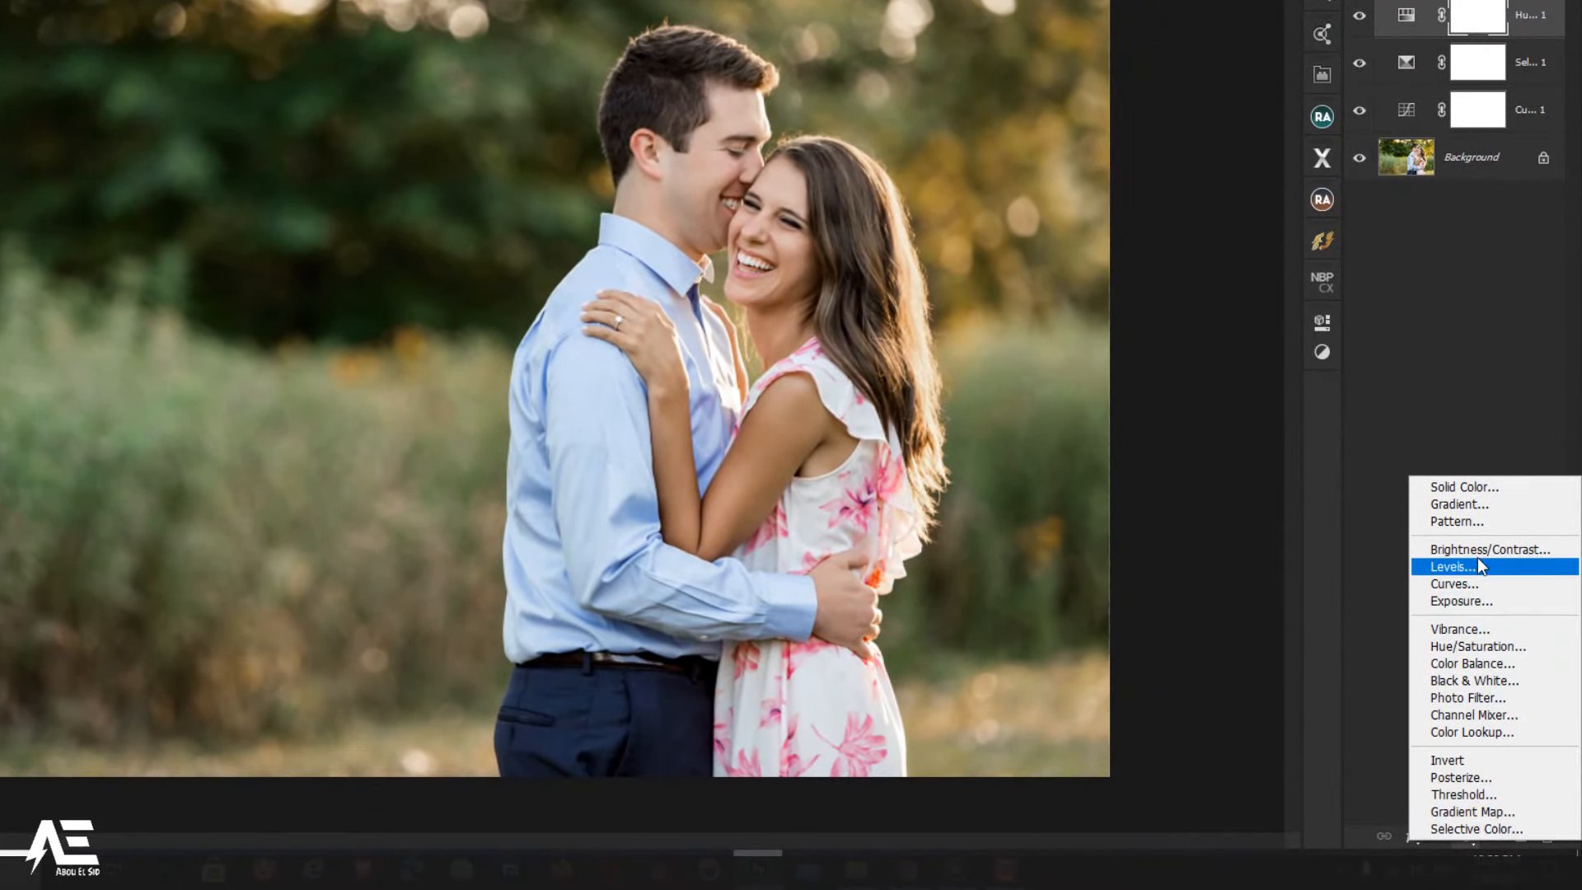
{"action": "left_click", "coordinate": [1471, 492]}
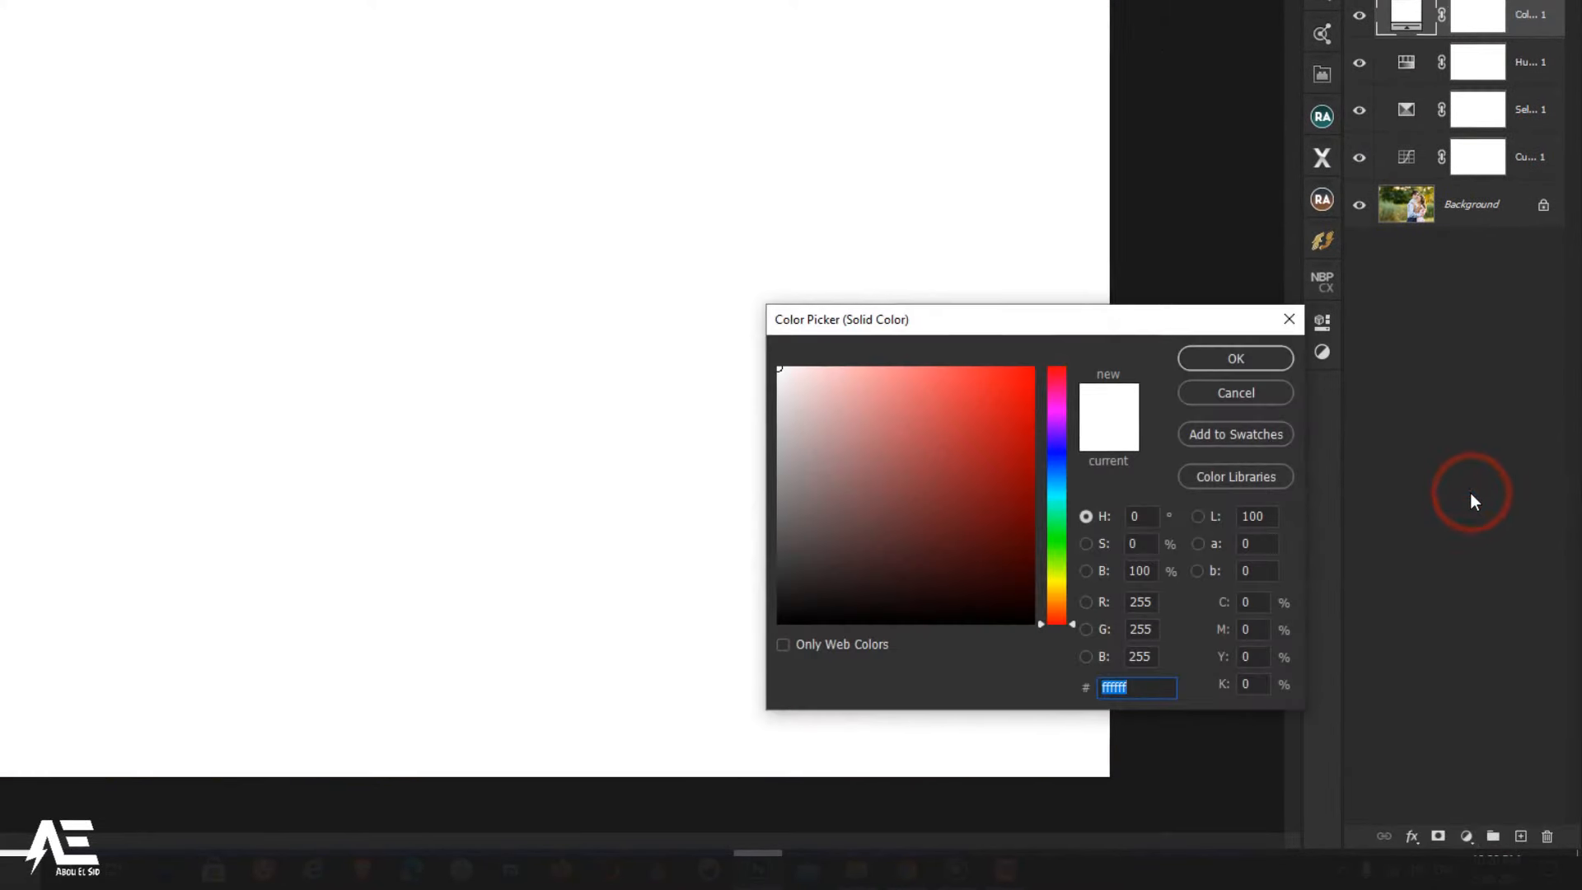
{"action": "left_click_drag", "start_coordinate": [1148, 682], "coordinate": [1089, 683]}
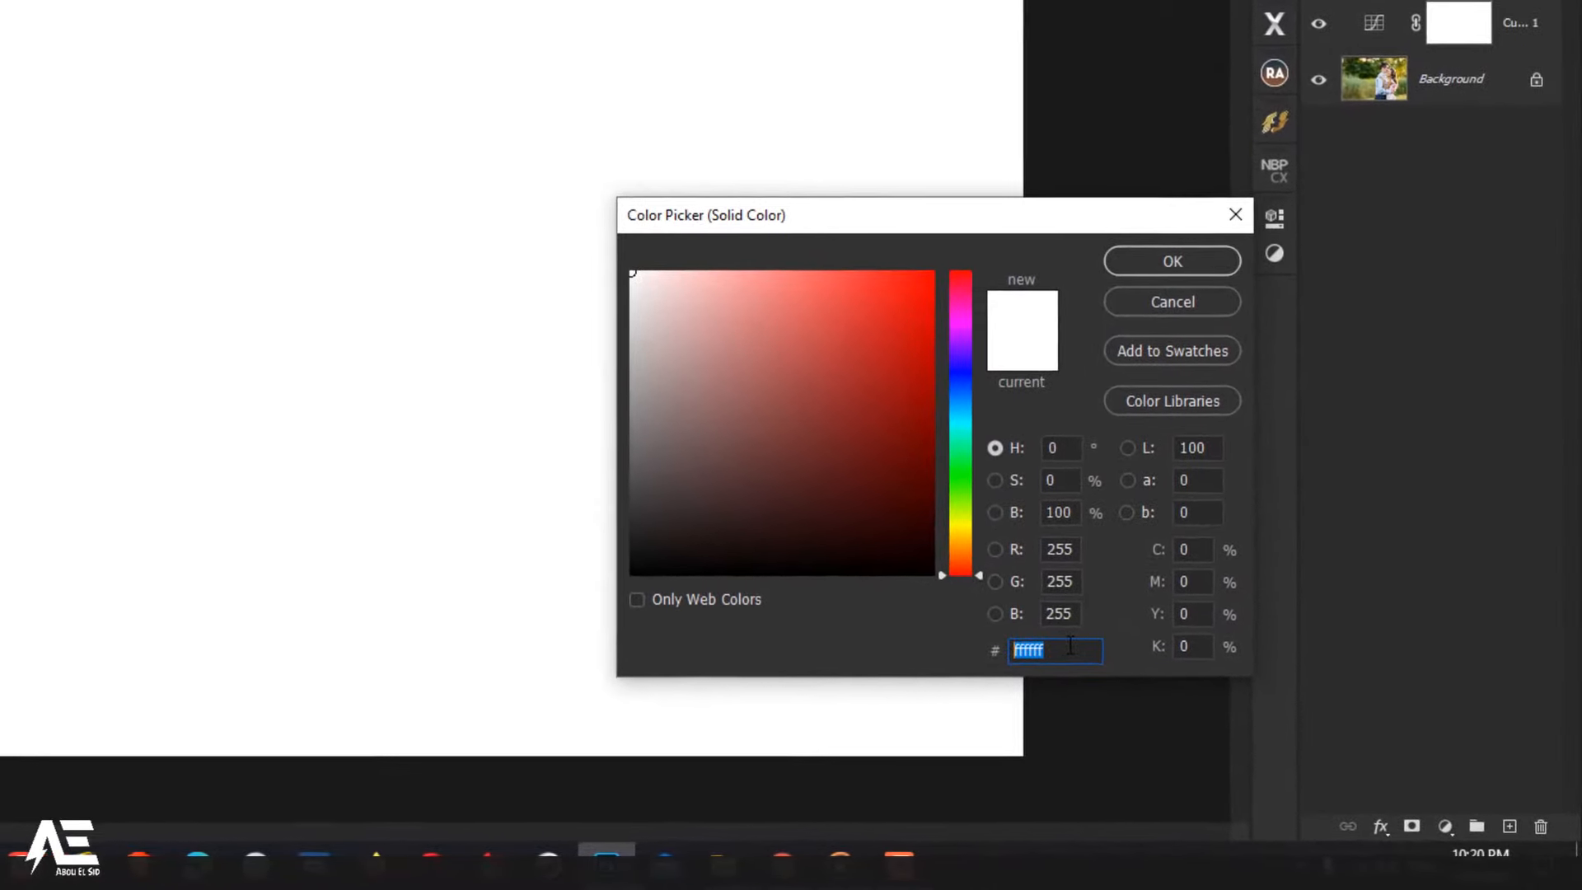
{"action": "type", "text": "38"}
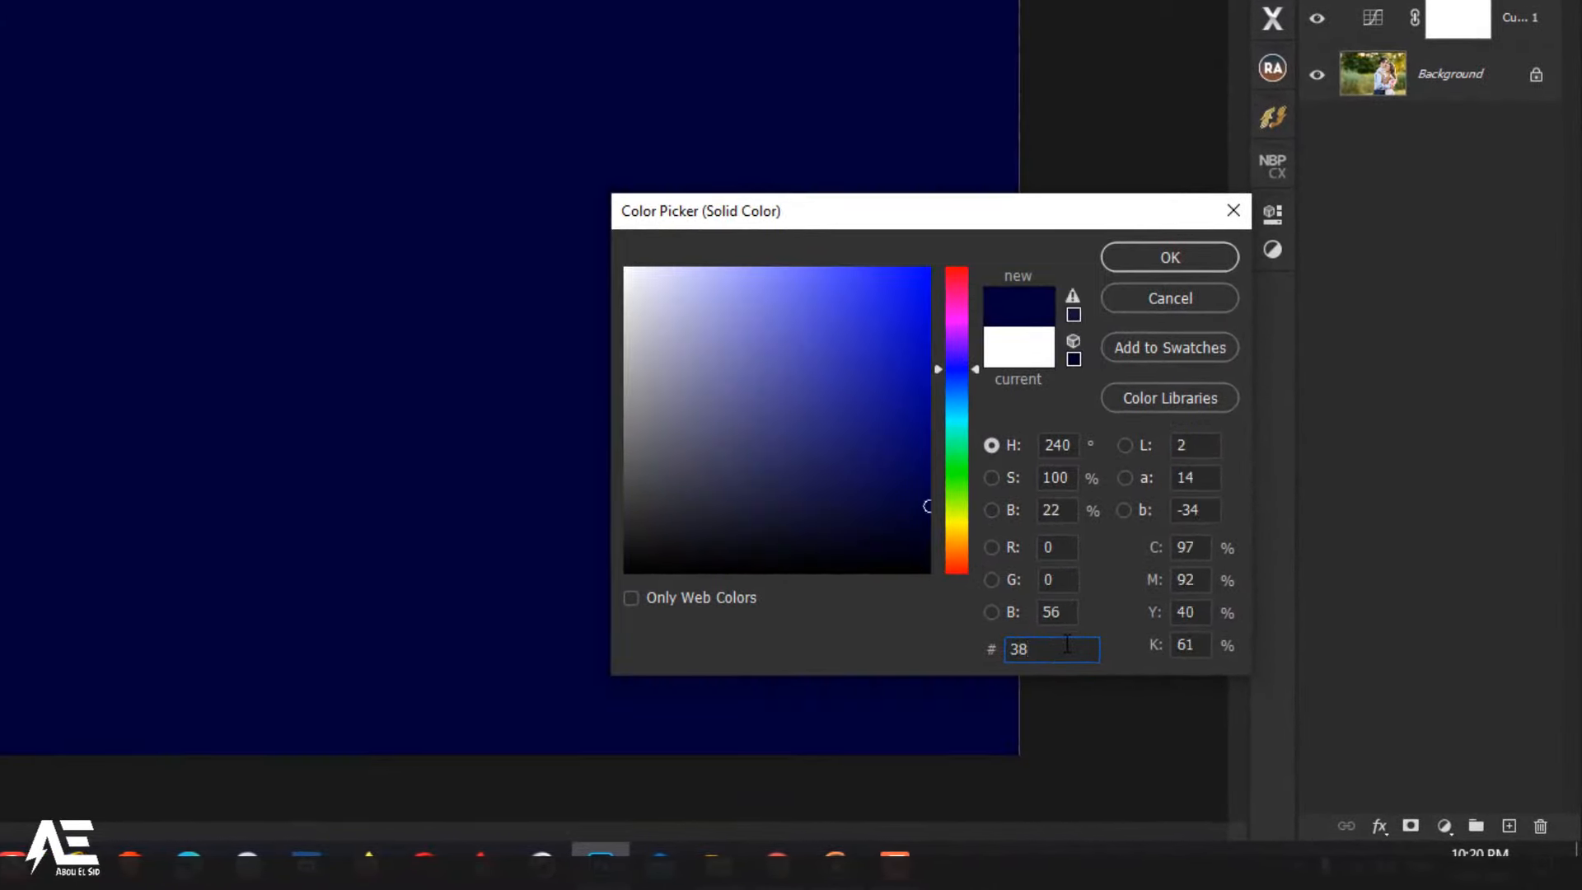
{"action": "type", "text": "2f"}
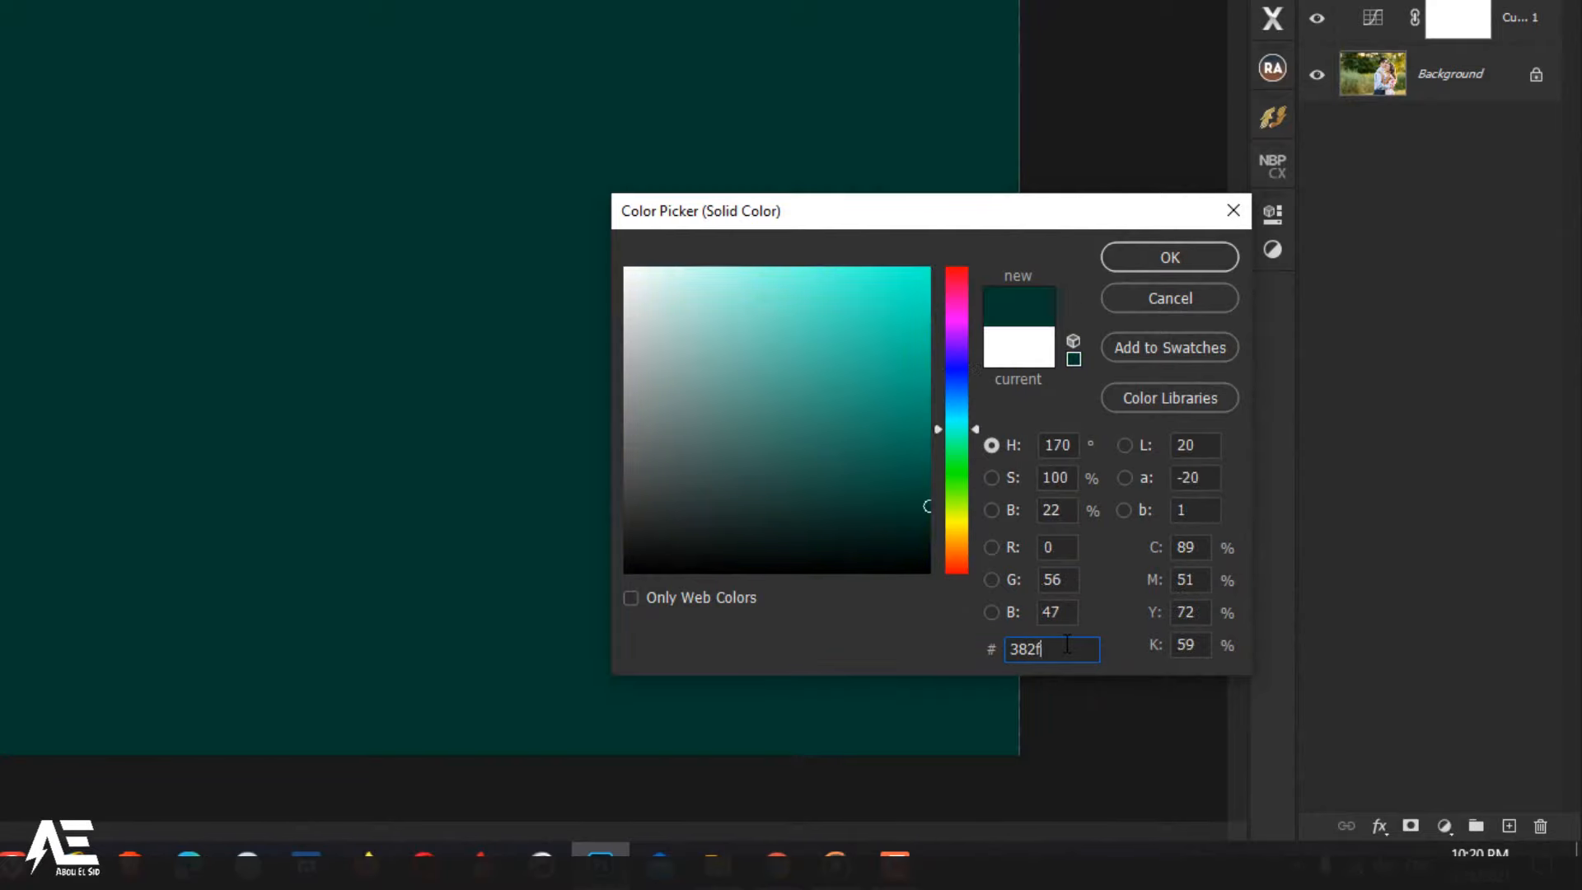
{"action": "type", "text": "26"}
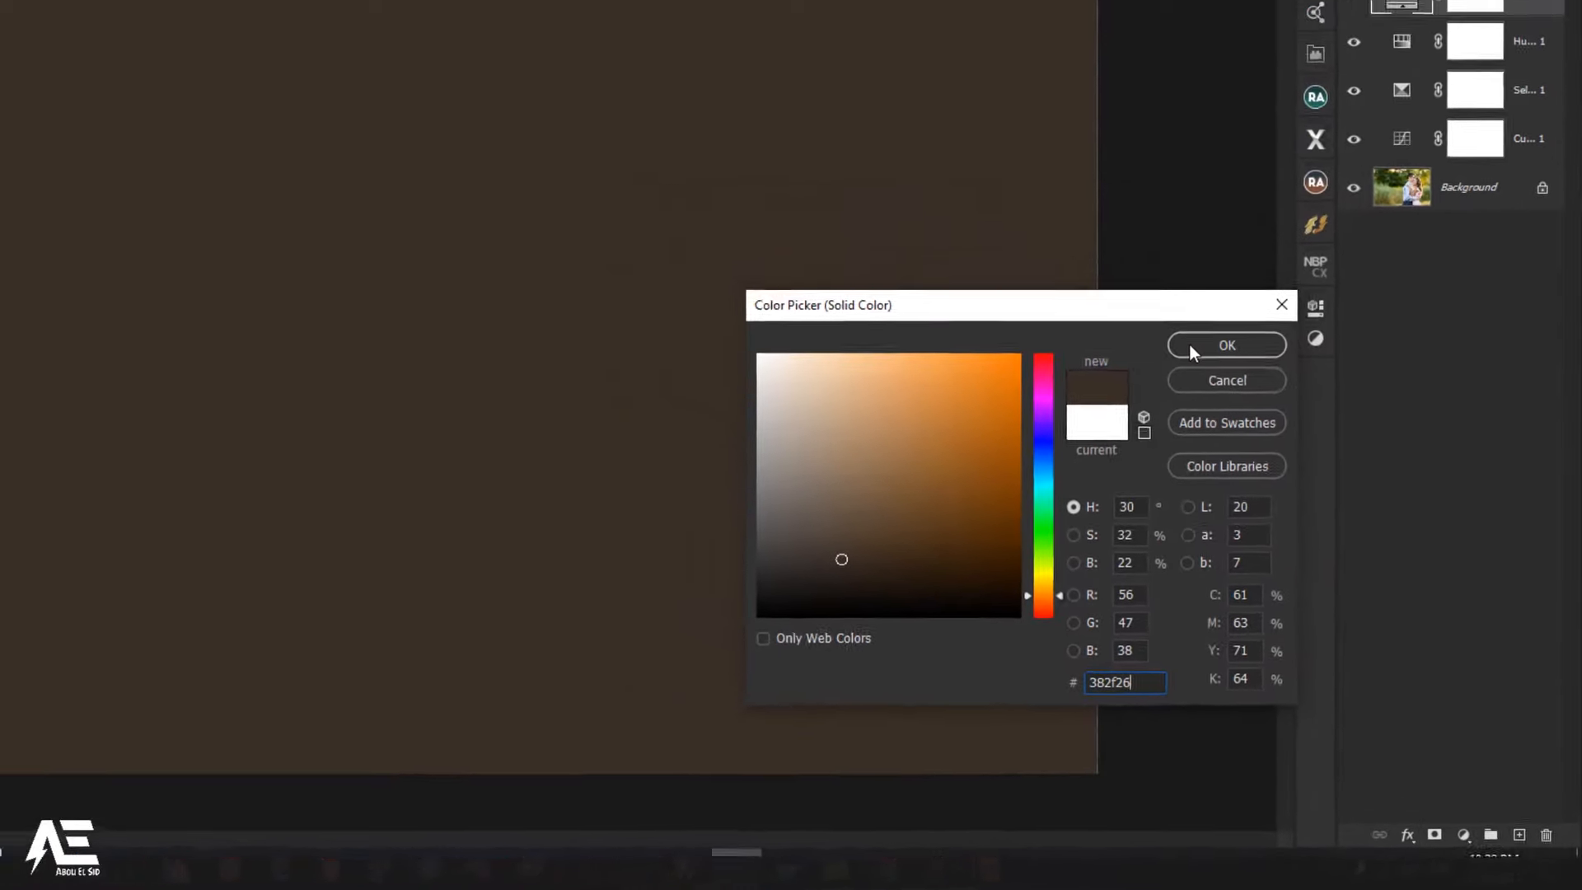
{"action": "left_click", "coordinate": [1193, 346]}
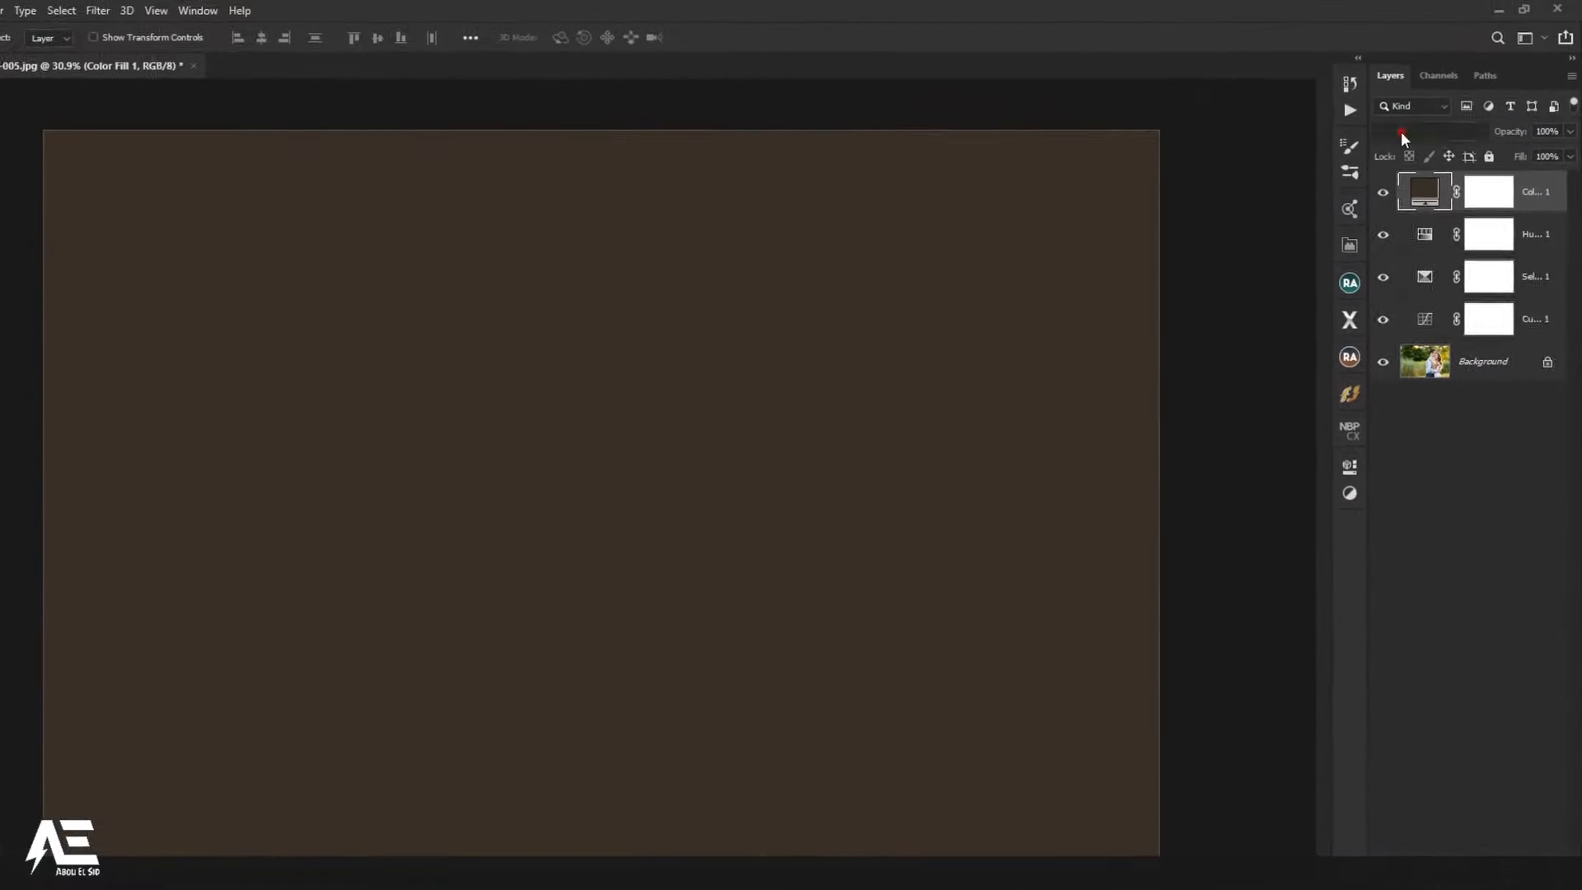
Step: Set the brown fill layer's blend mode to Multiply and lower its opacity until it only faintly tints the photo
{"action": "left_click", "coordinate": [1405, 123]}
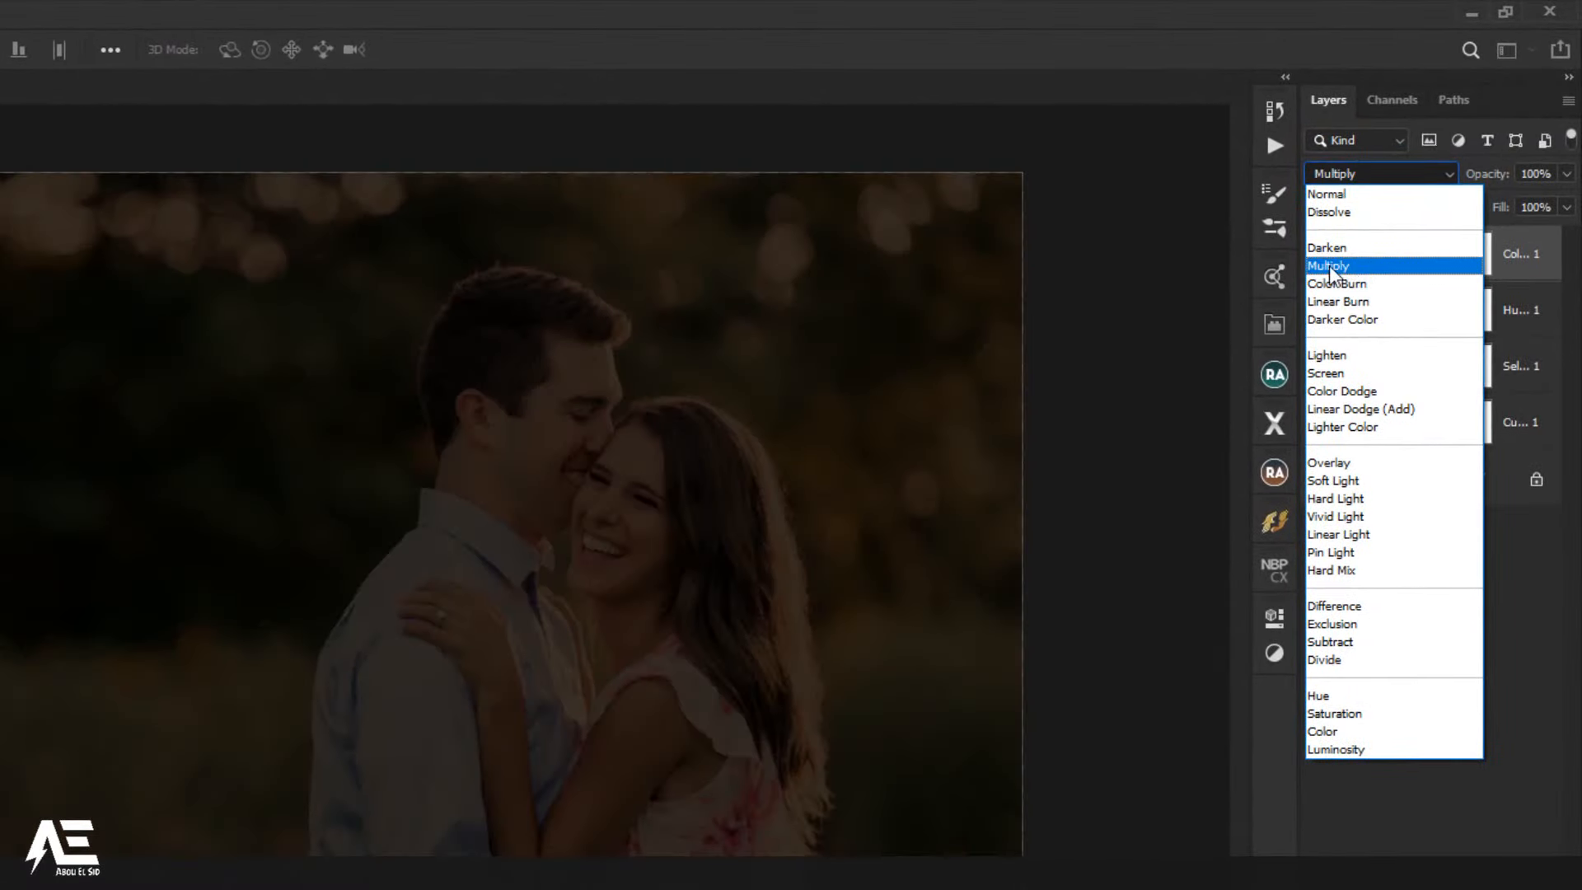
{"action": "left_click", "coordinate": [1328, 265]}
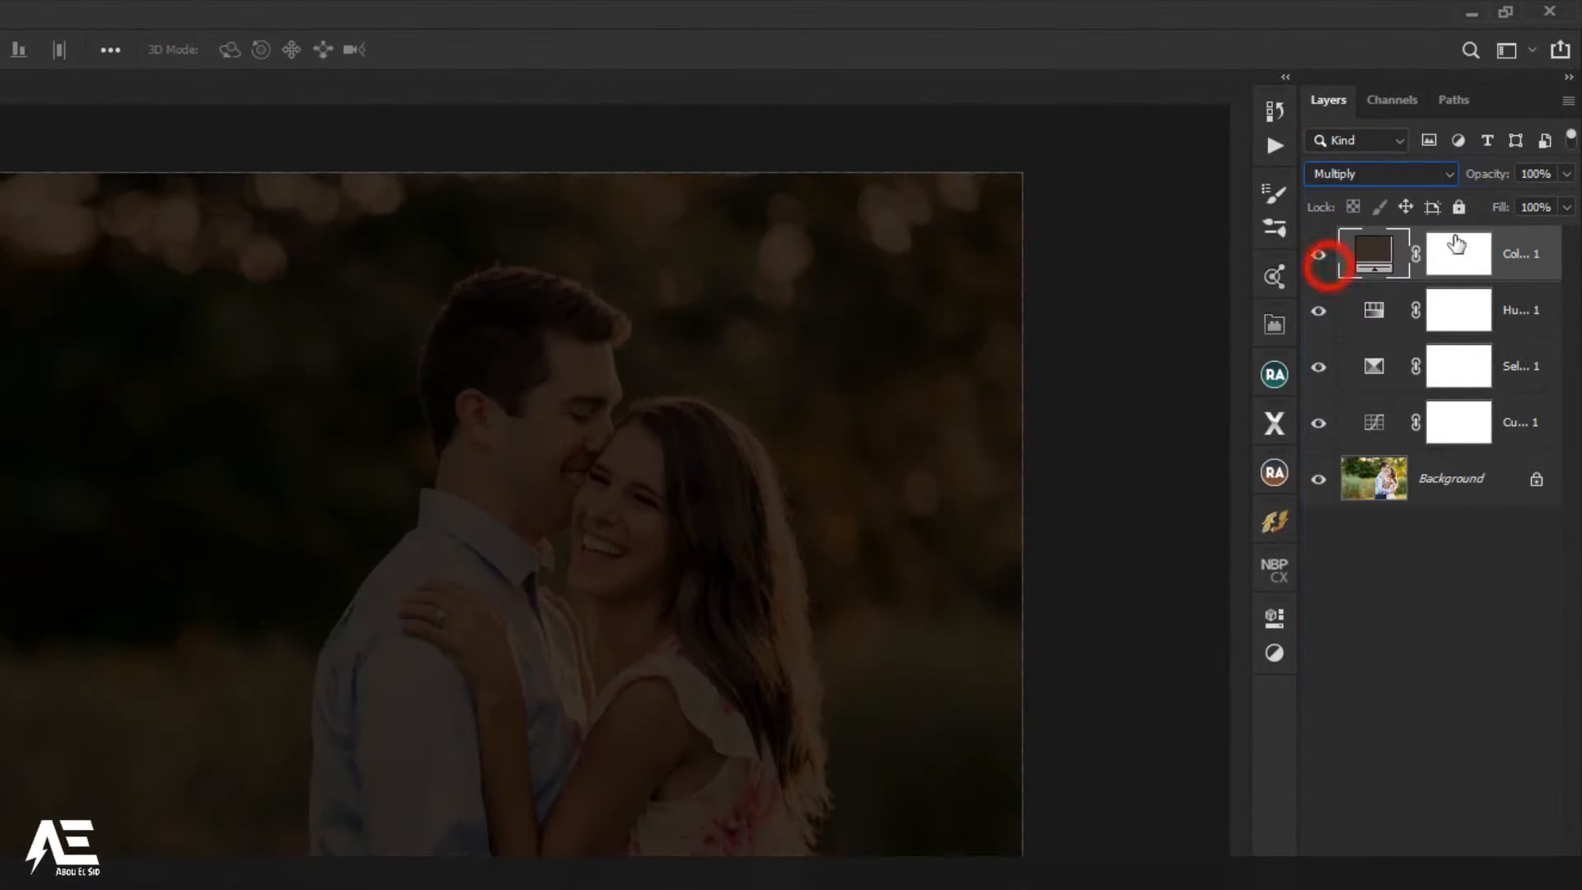
{"action": "left_click", "coordinate": [1566, 173]}
{"action": "left_click_drag", "start_coordinate": [1564, 201], "coordinate": [1475, 206]}
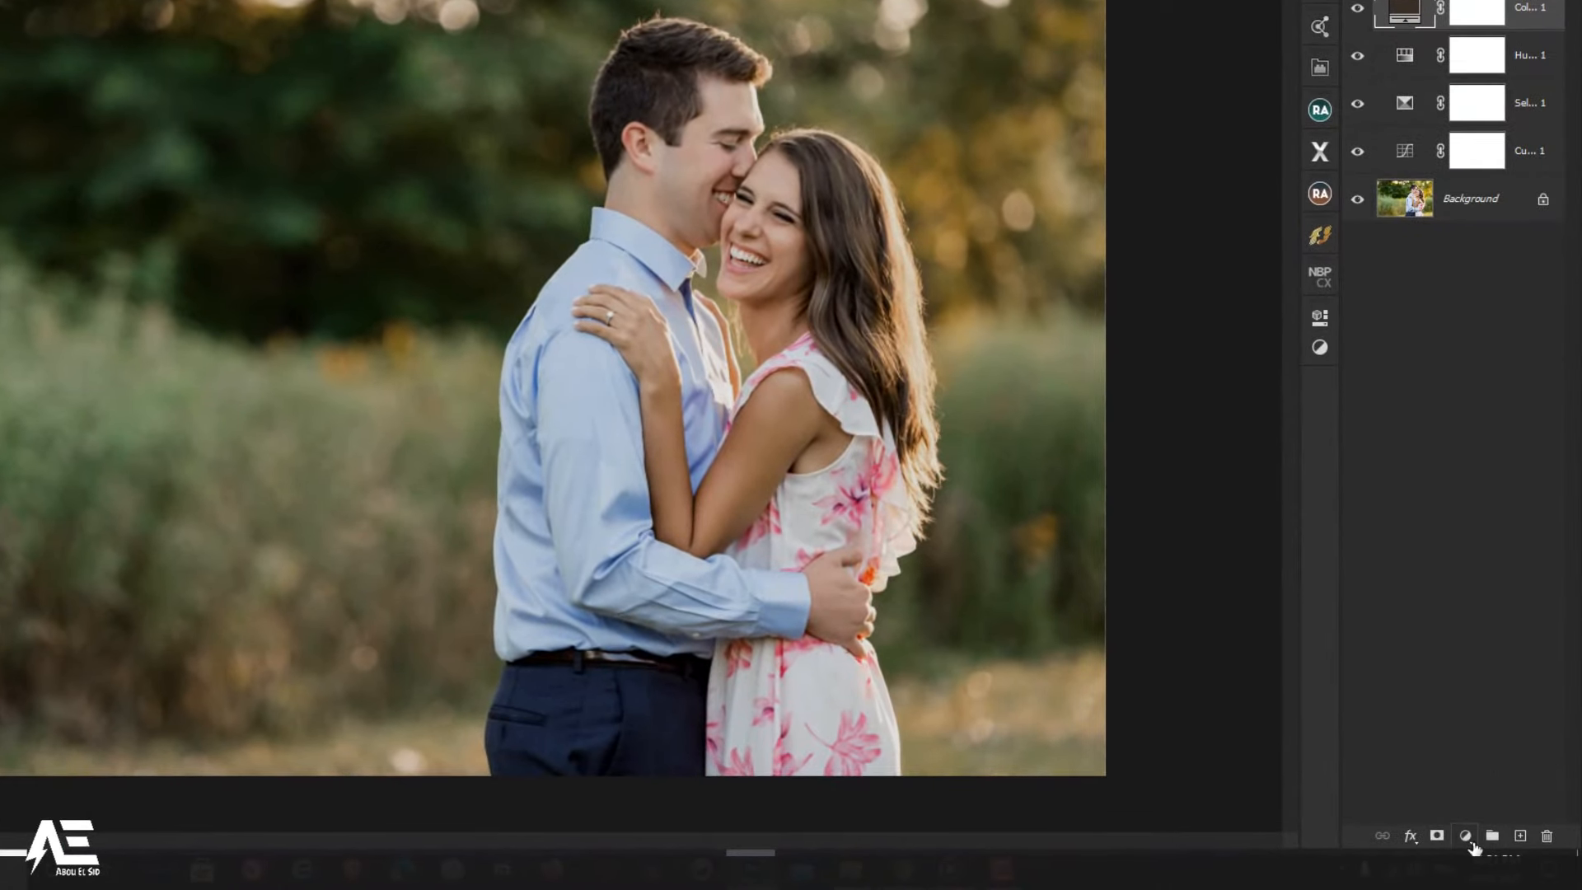
Step: Add a second Selective Color layer with Whites at Yellow -6 and Black -46, and compare the photo with and without it
{"action": "left_click", "coordinate": [1474, 839]}
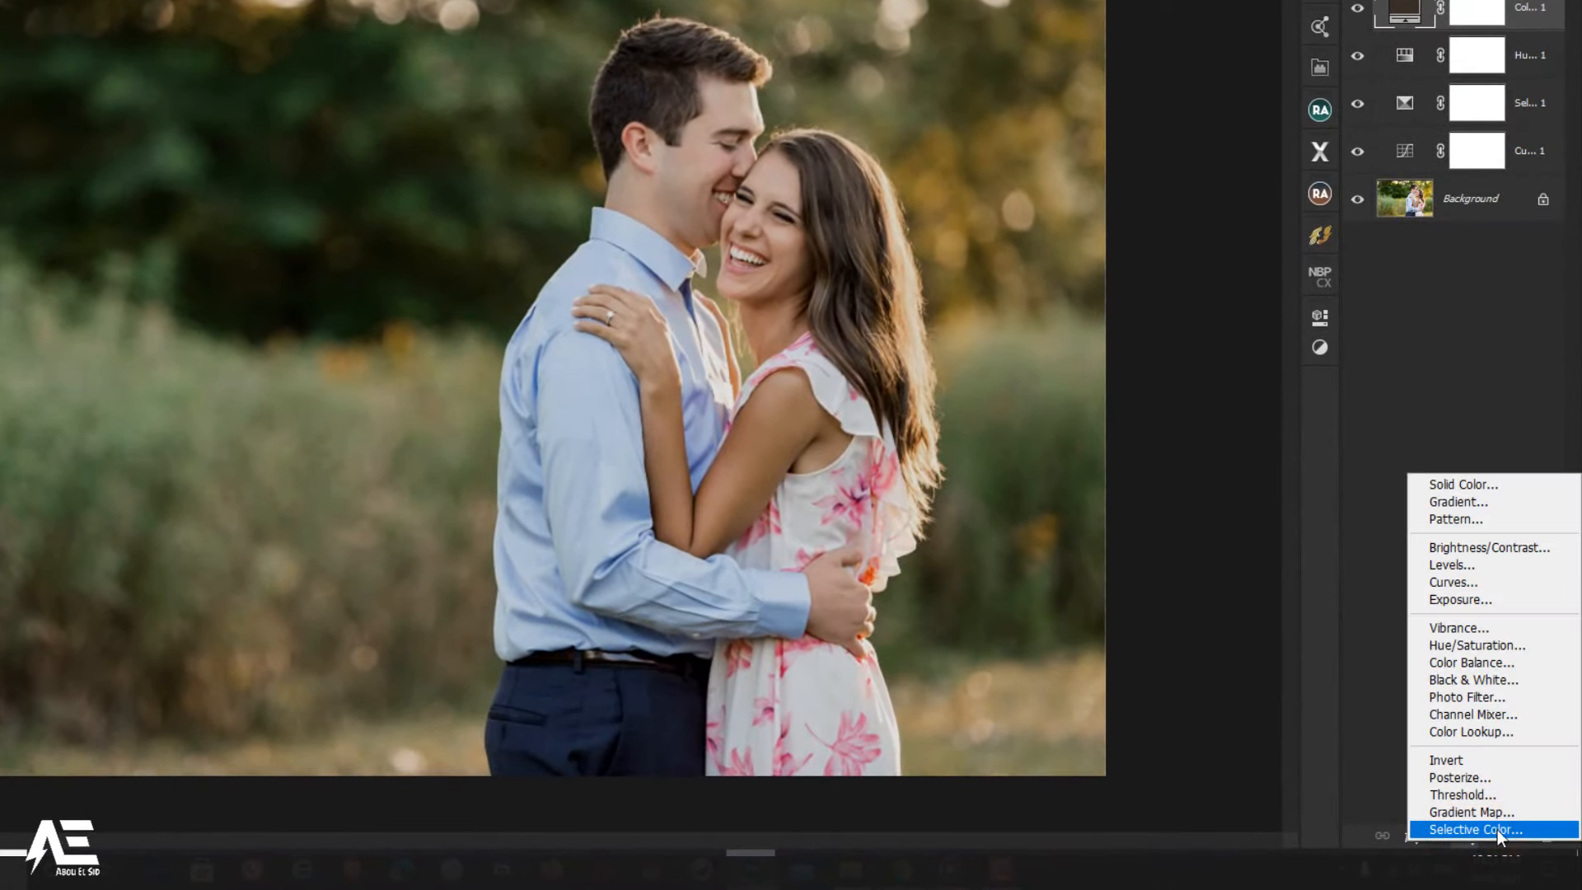
{"action": "left_click", "coordinate": [1475, 829]}
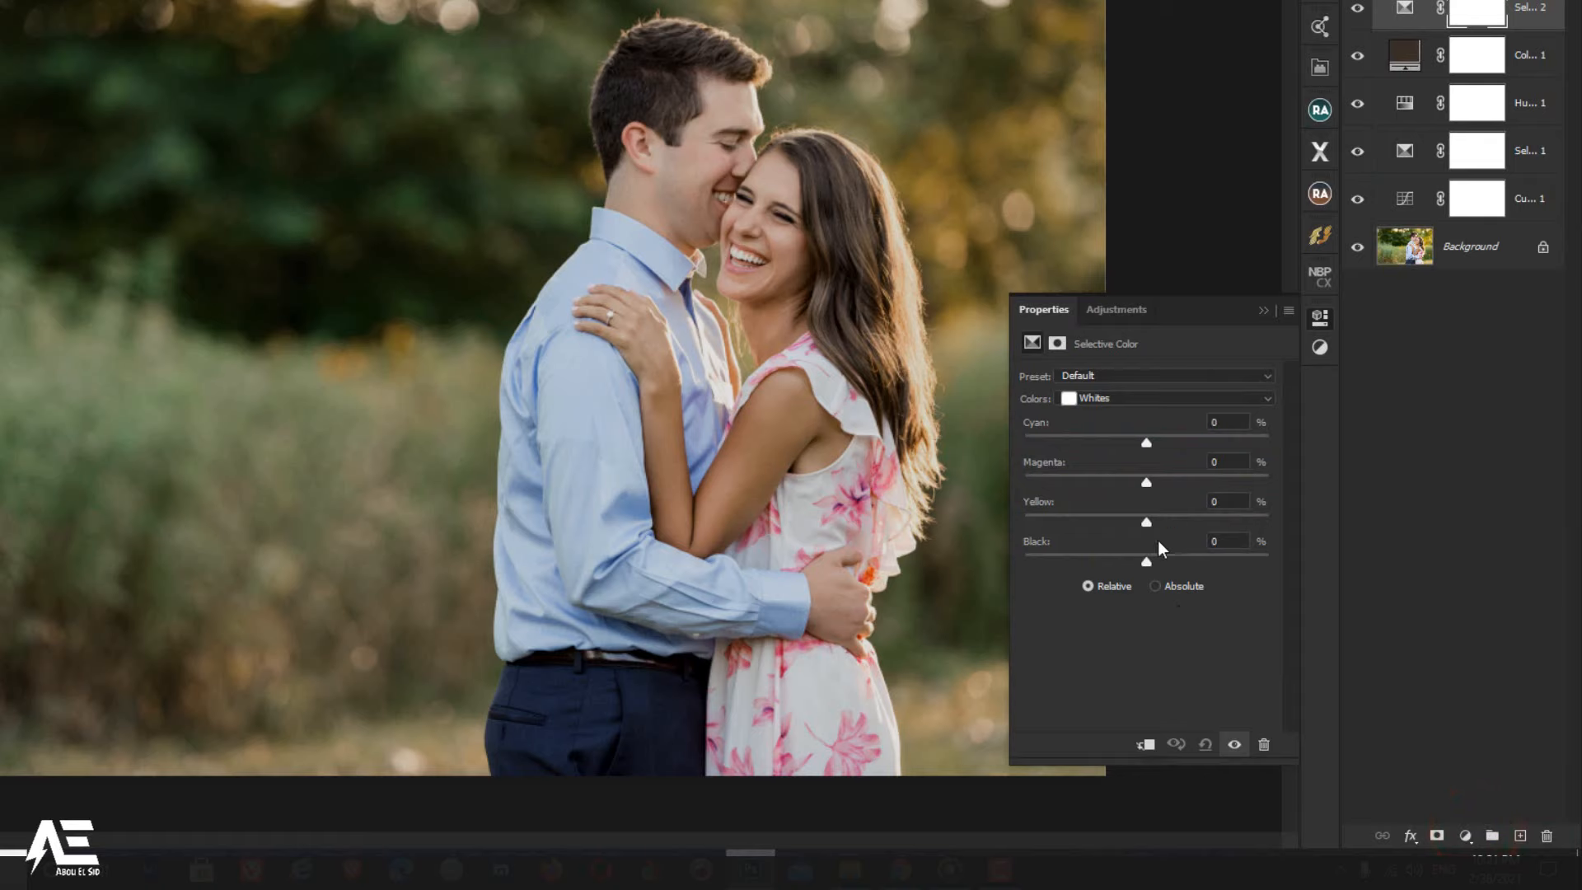
{"action": "left_click_drag", "start_coordinate": [1145, 523], "coordinate": [1140, 522]}
{"action": "left_click_drag", "start_coordinate": [1148, 558], "coordinate": [1134, 559]}
{"action": "left_click_drag", "start_coordinate": [1116, 561], "coordinate": [1096, 567]}
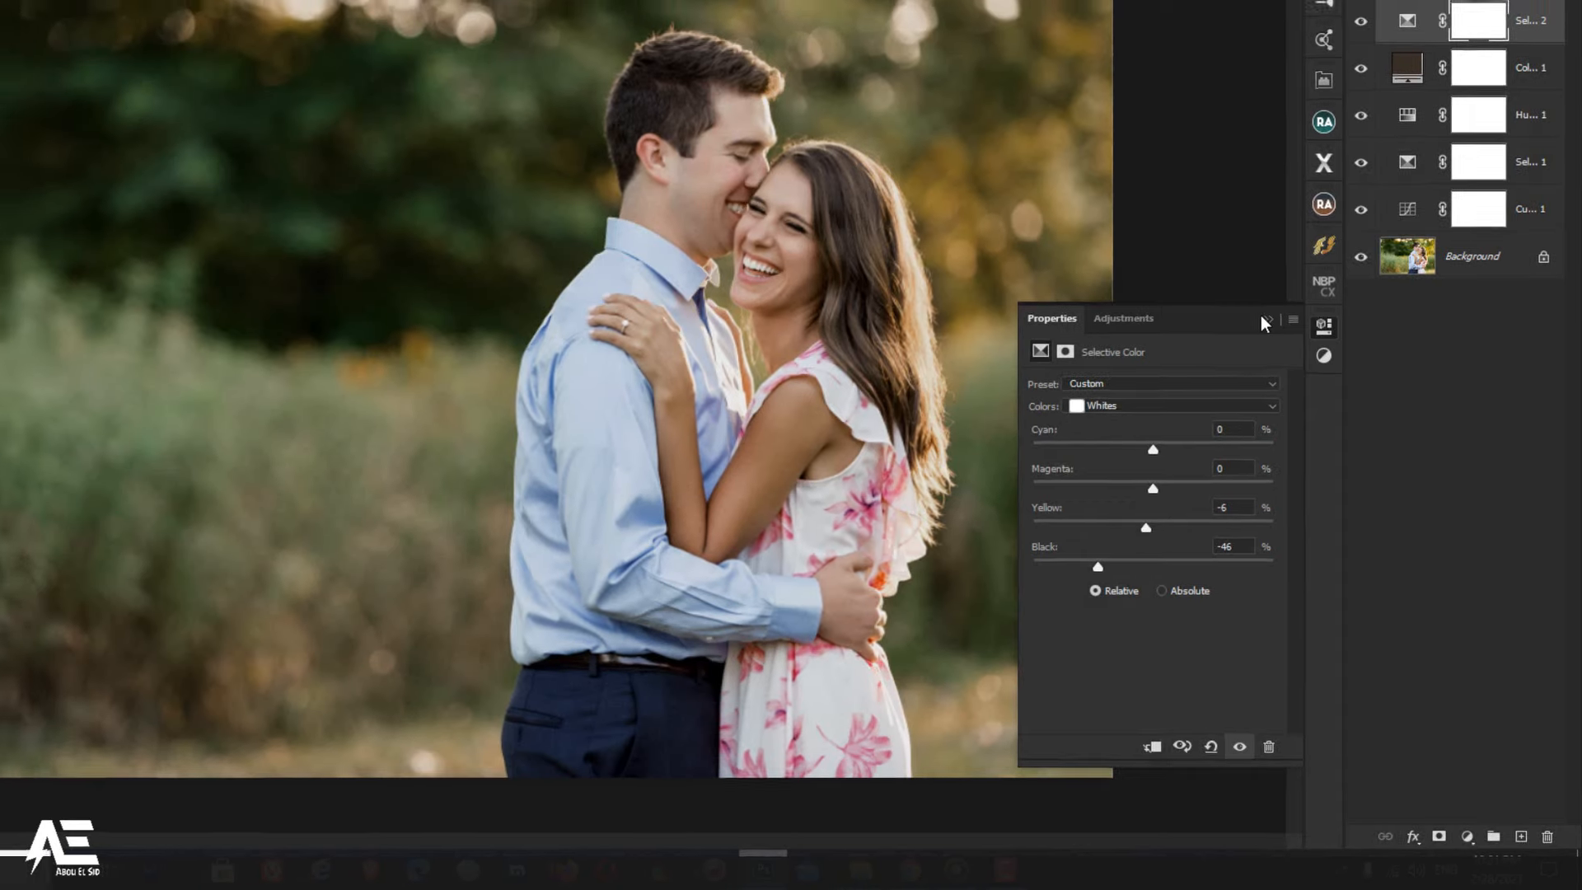
{"action": "left_click", "coordinate": [1263, 309]}
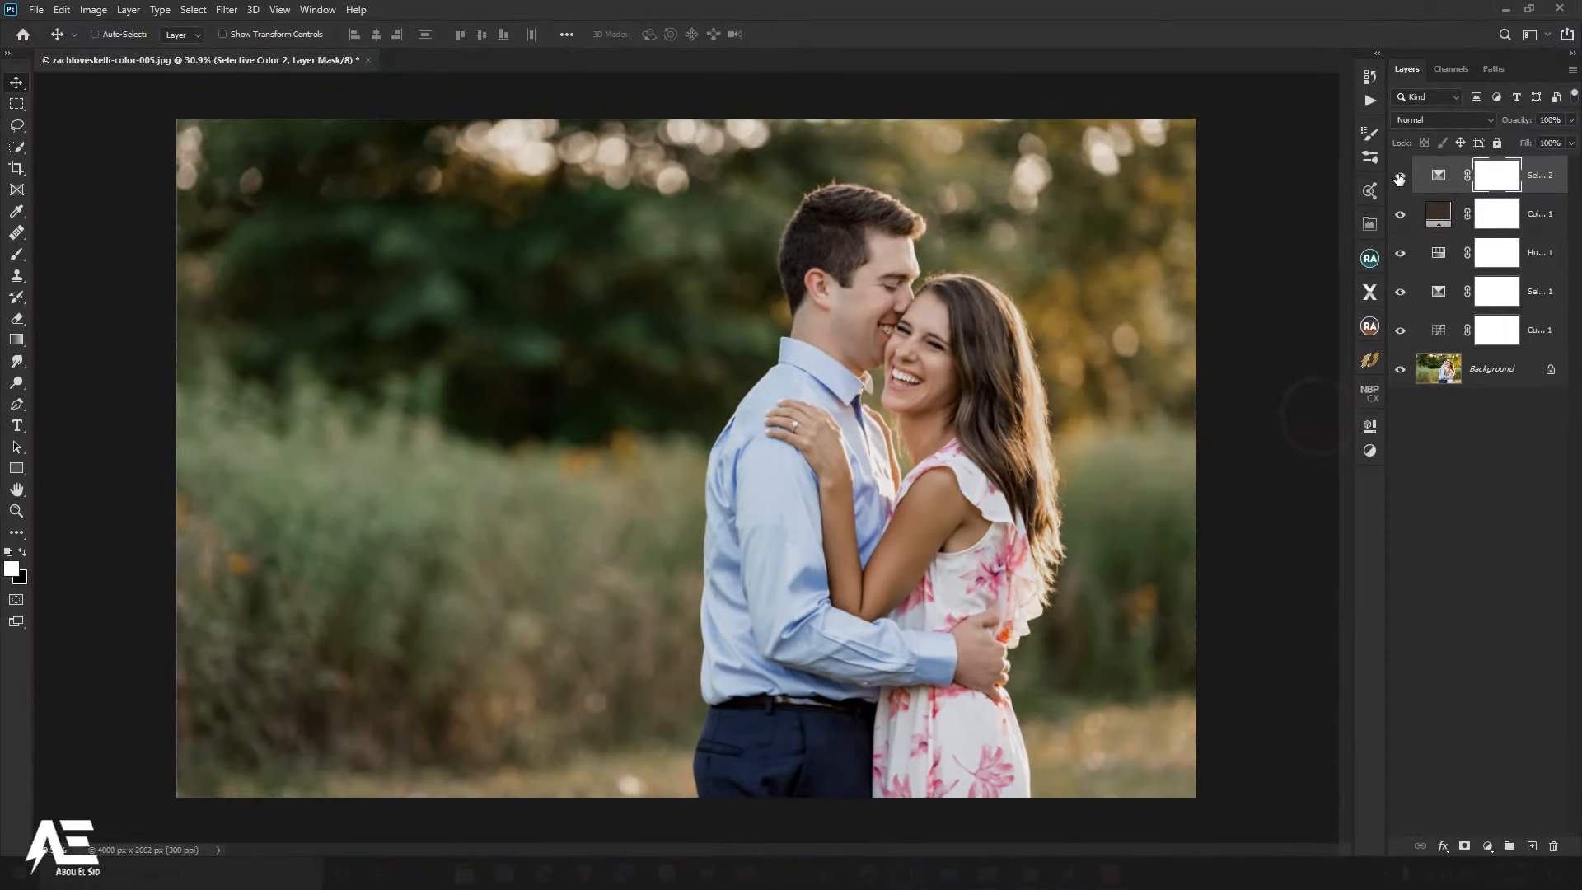
{"action": "left_click", "coordinate": [1399, 176]}
{"action": "left_click", "coordinate": [1399, 175]}
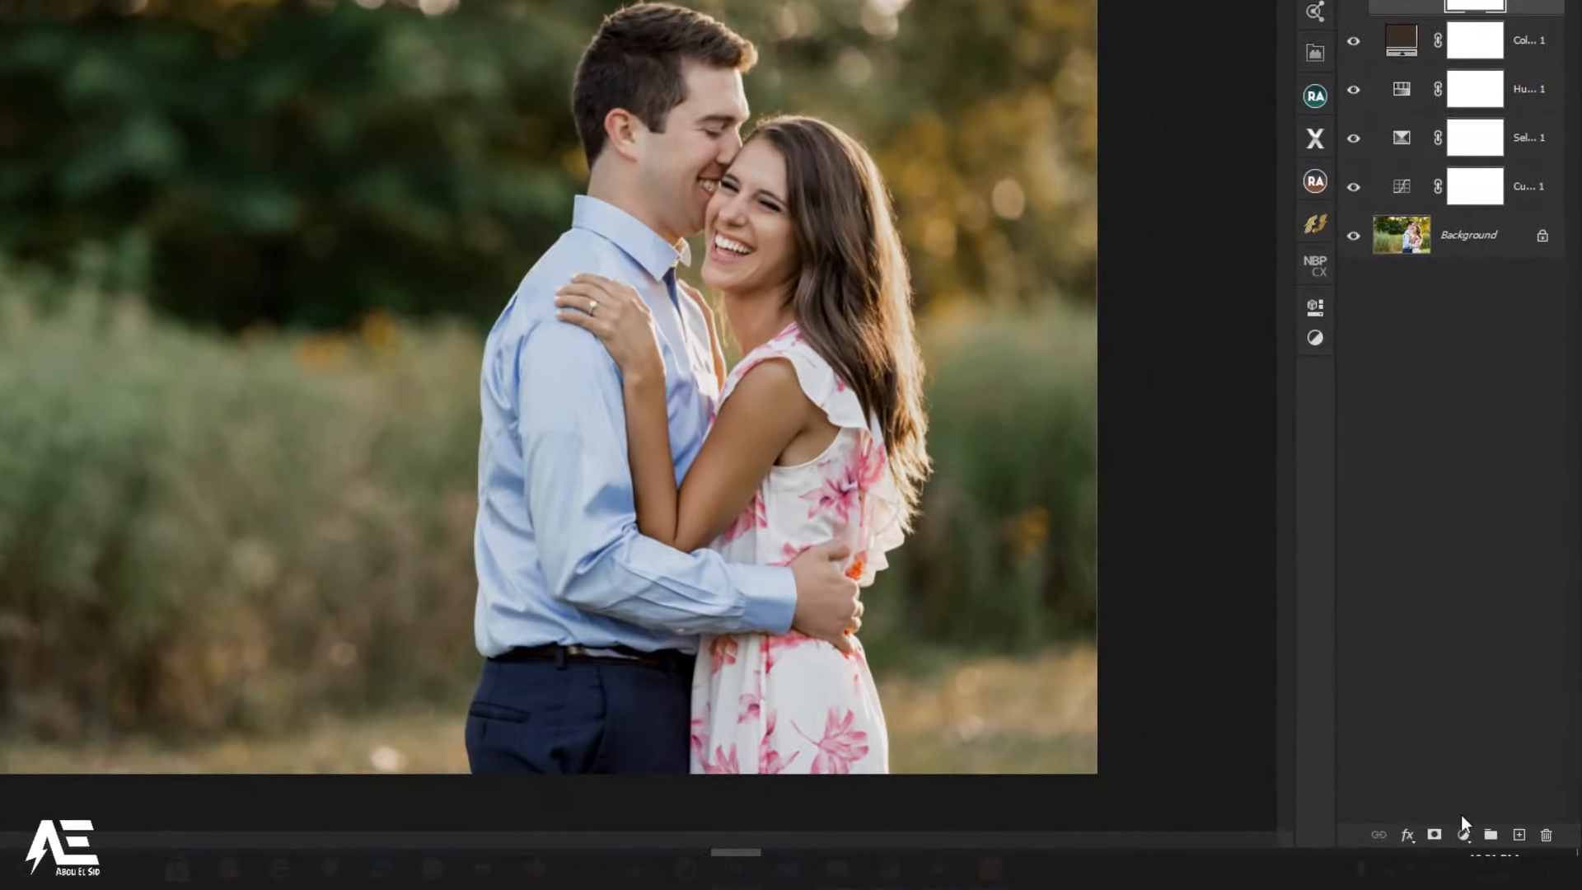
Step: Add a Channel Mixer adjustment layer with the Blue output channel at Red -67, Green +162 and Blue 0
{"action": "left_click", "coordinate": [1464, 834]}
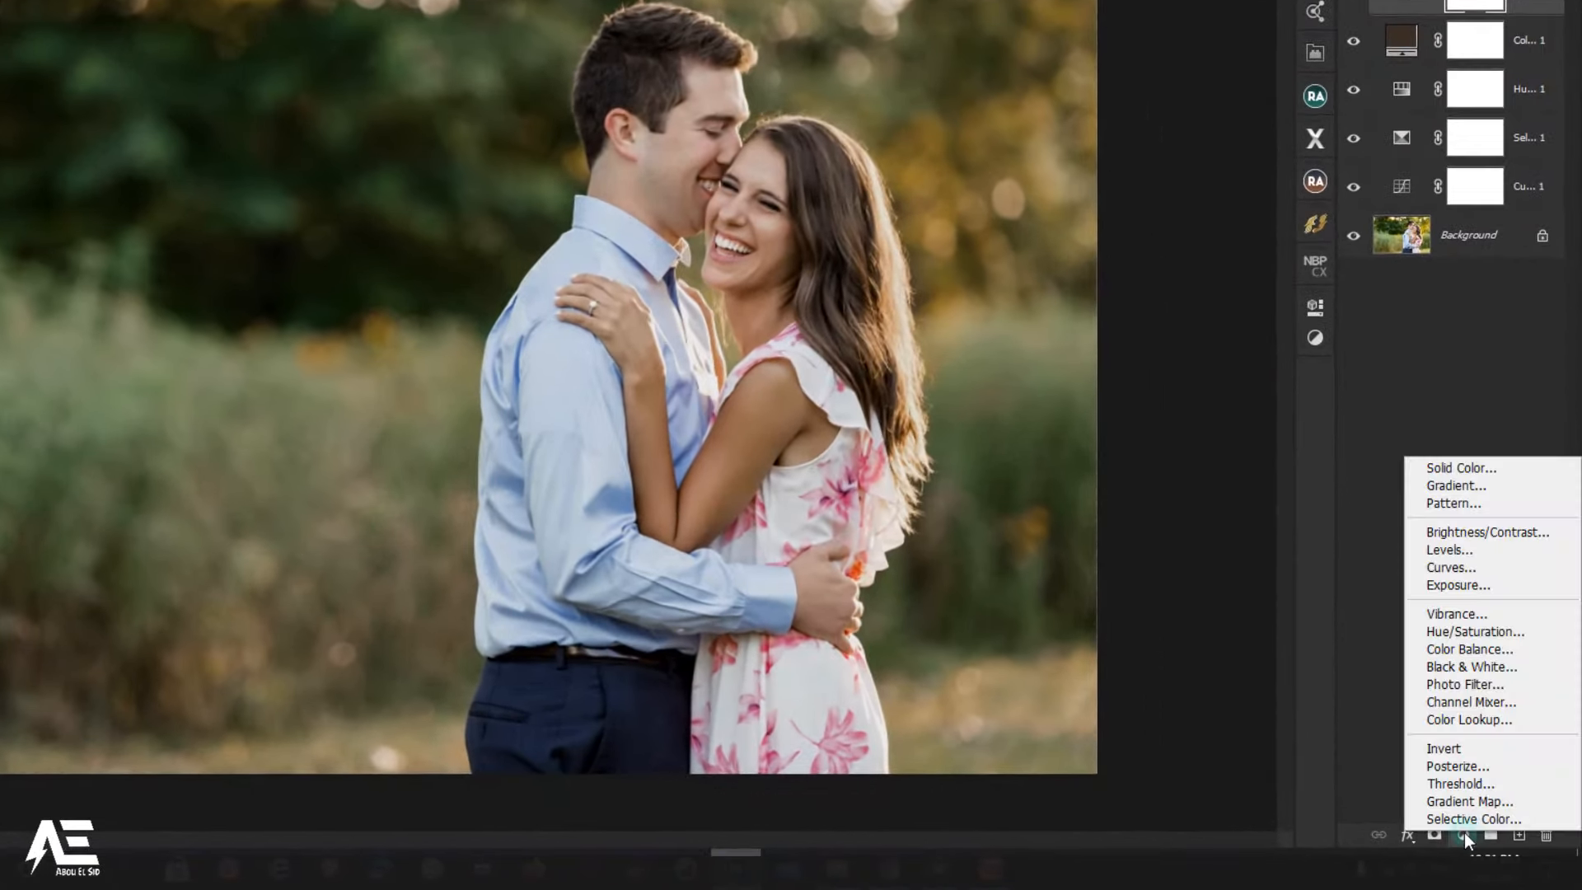
{"action": "left_click", "coordinate": [1497, 703]}
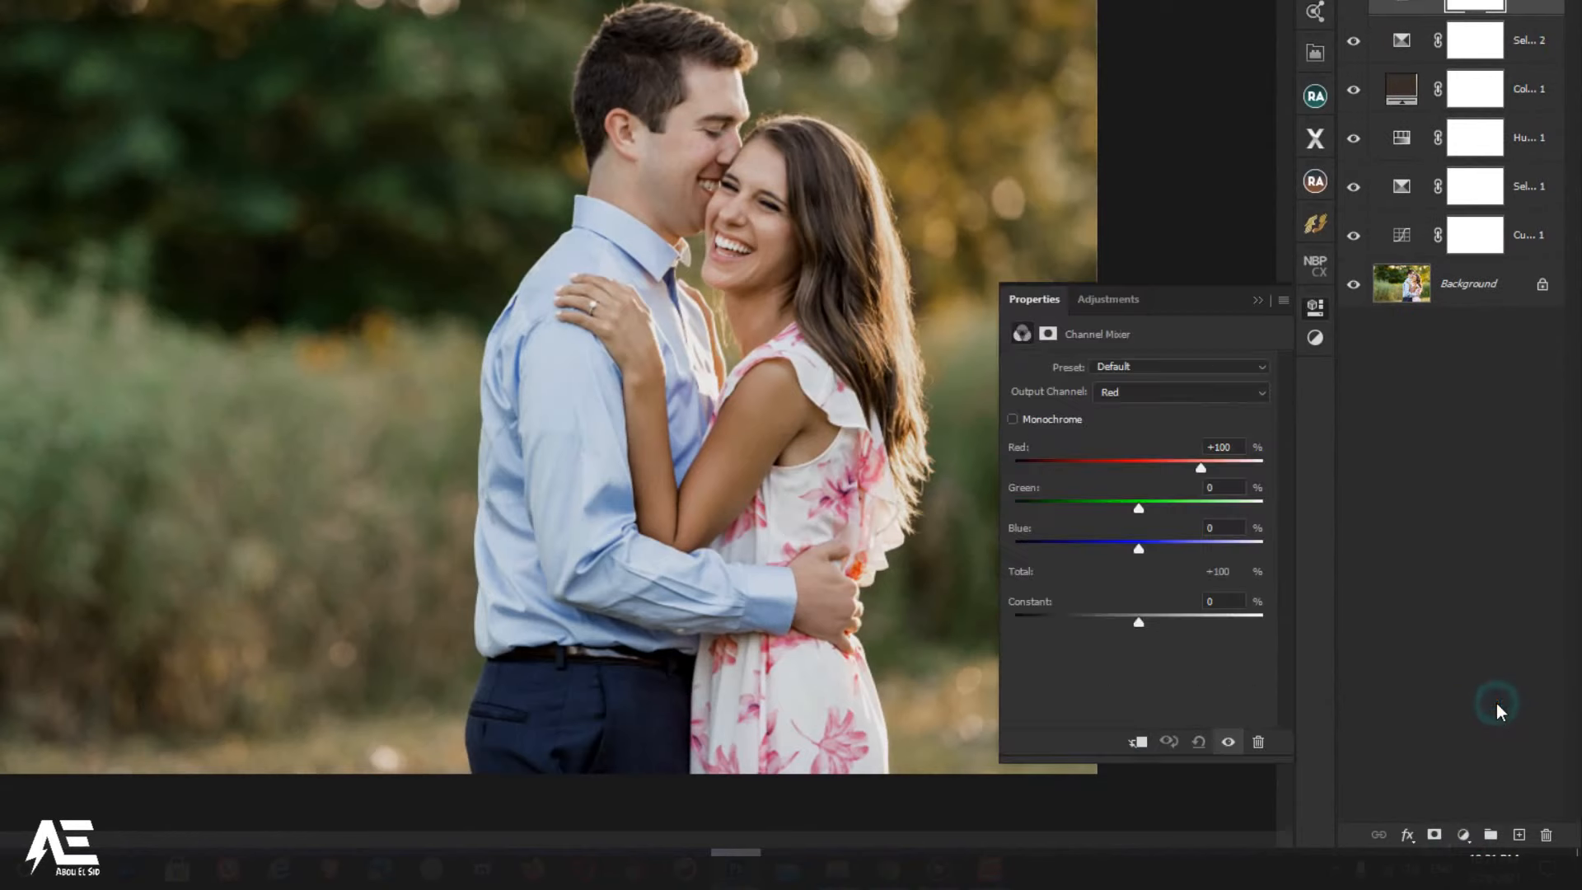
{"action": "left_click", "coordinate": [1138, 396]}
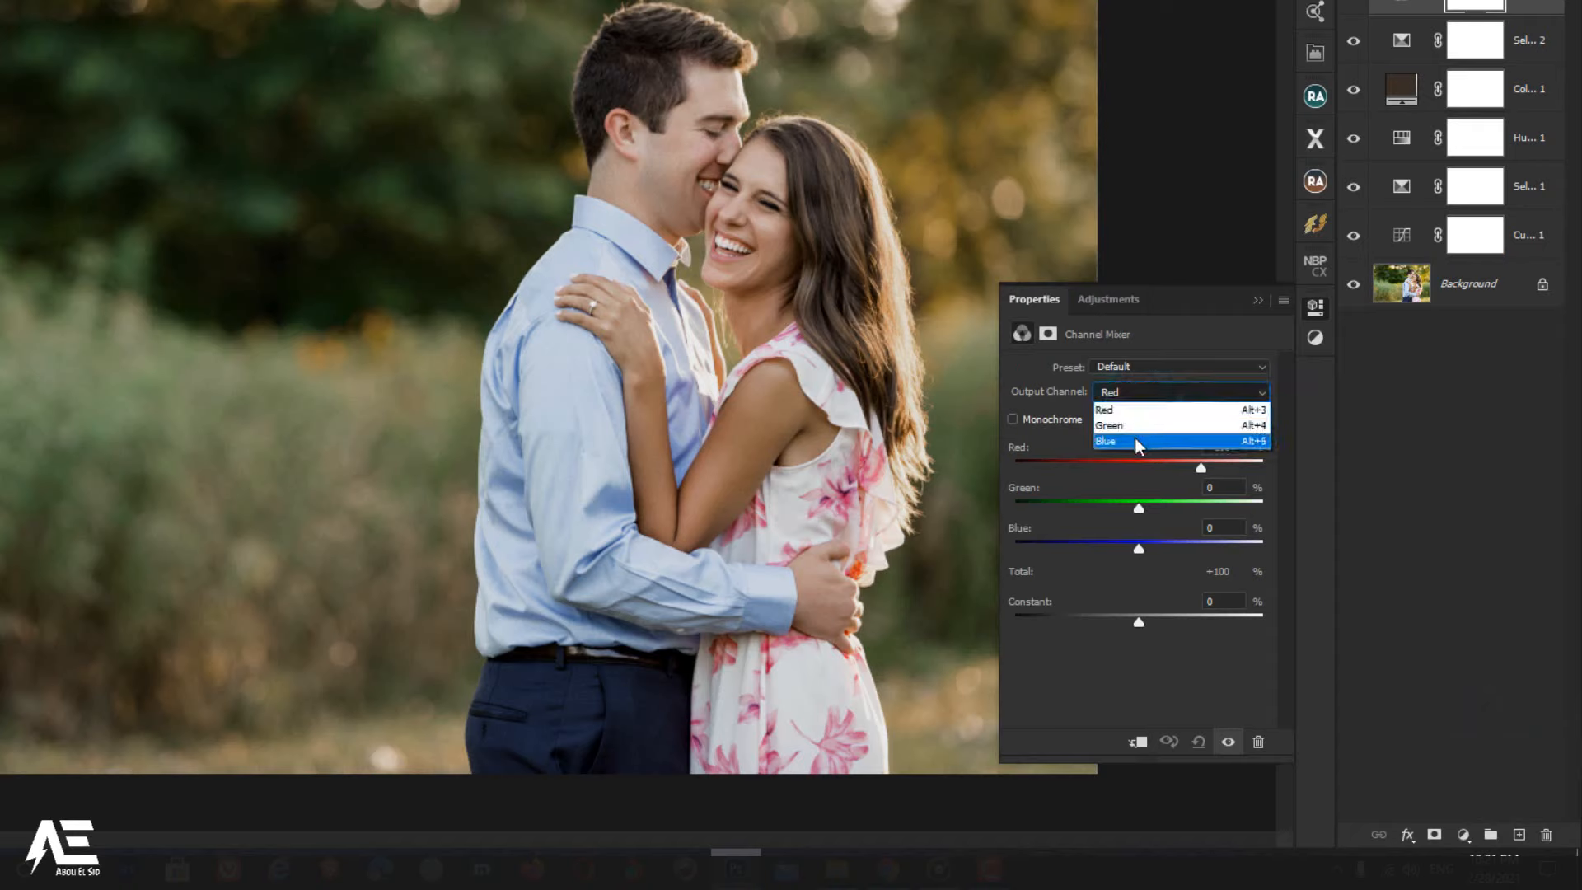
{"action": "left_click", "coordinate": [1160, 442]}
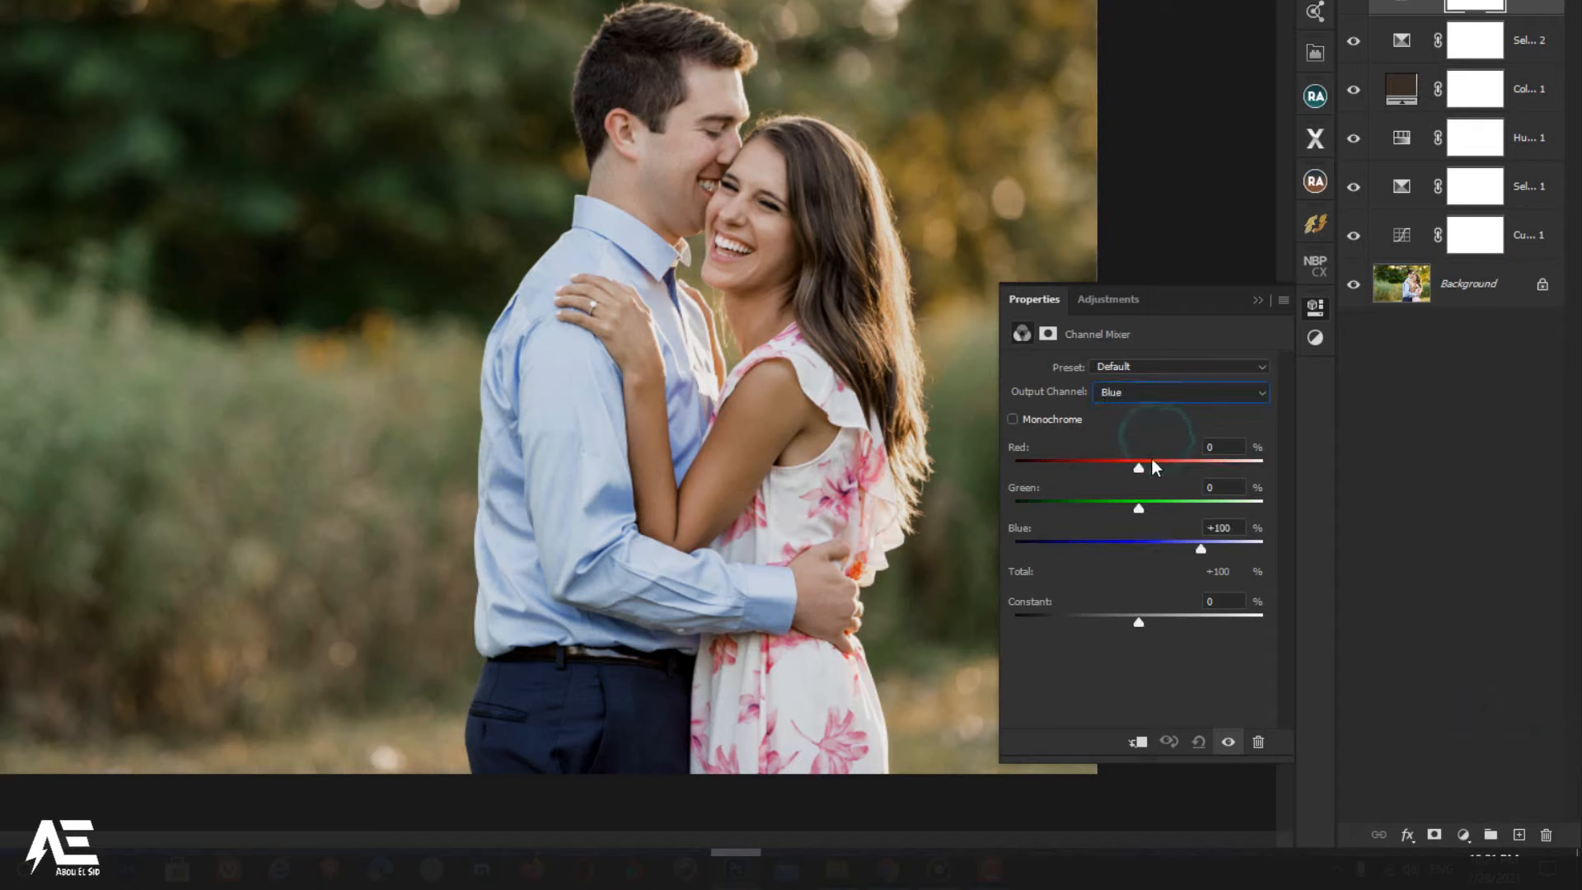
{"action": "left_click_drag", "start_coordinate": [1139, 470], "coordinate": [1111, 484]}
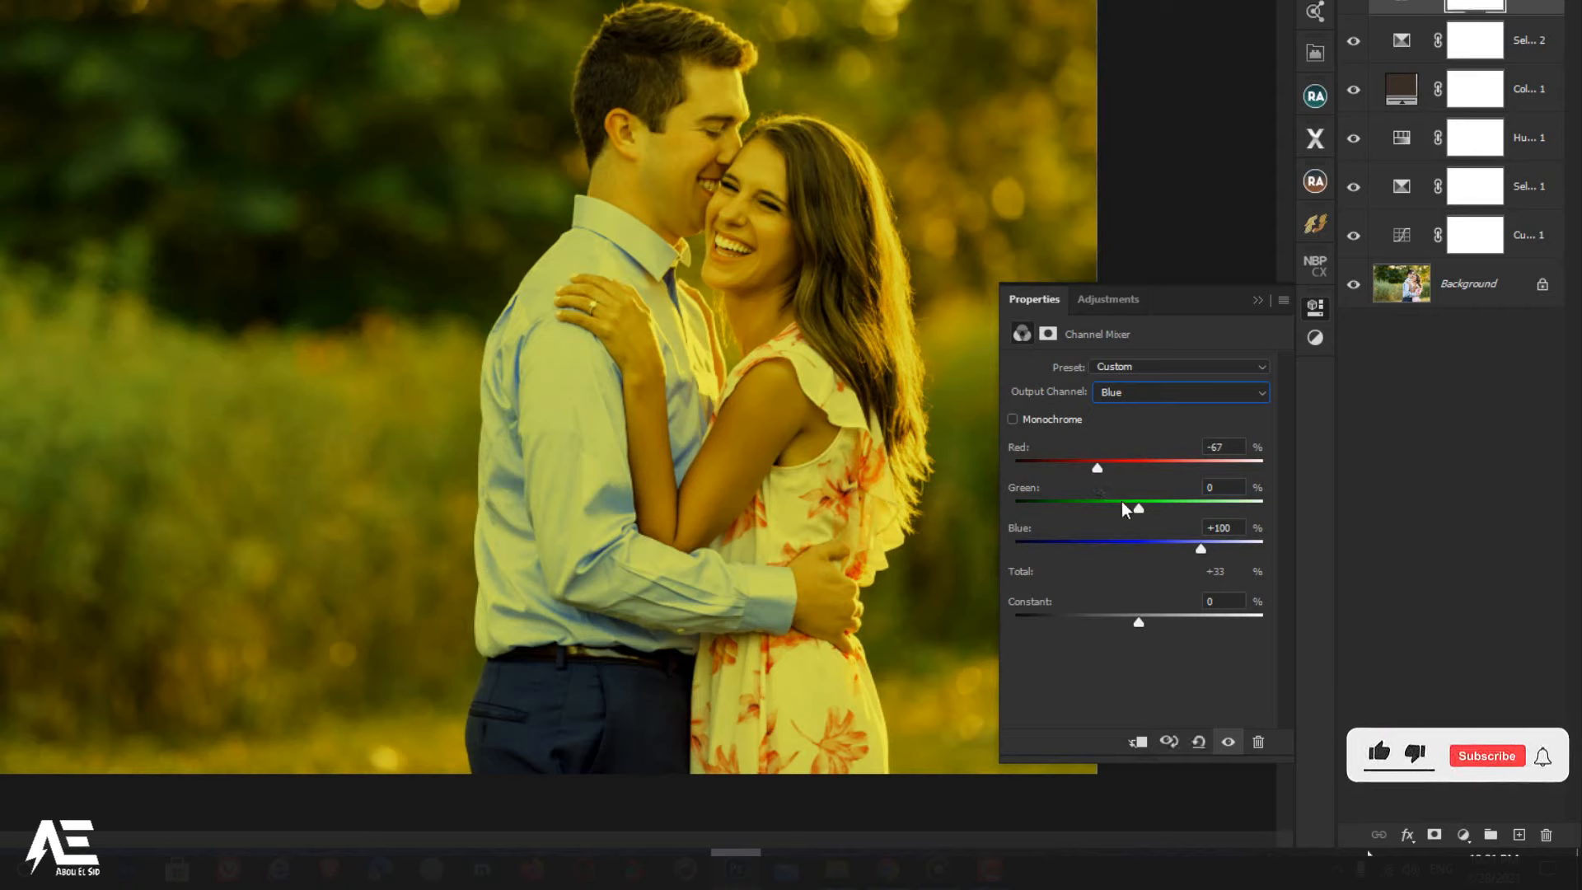
{"action": "left_click_drag", "start_coordinate": [1140, 511], "coordinate": [1150, 576]}
{"action": "left_click_drag", "start_coordinate": [1145, 572], "coordinate": [1139, 573]}
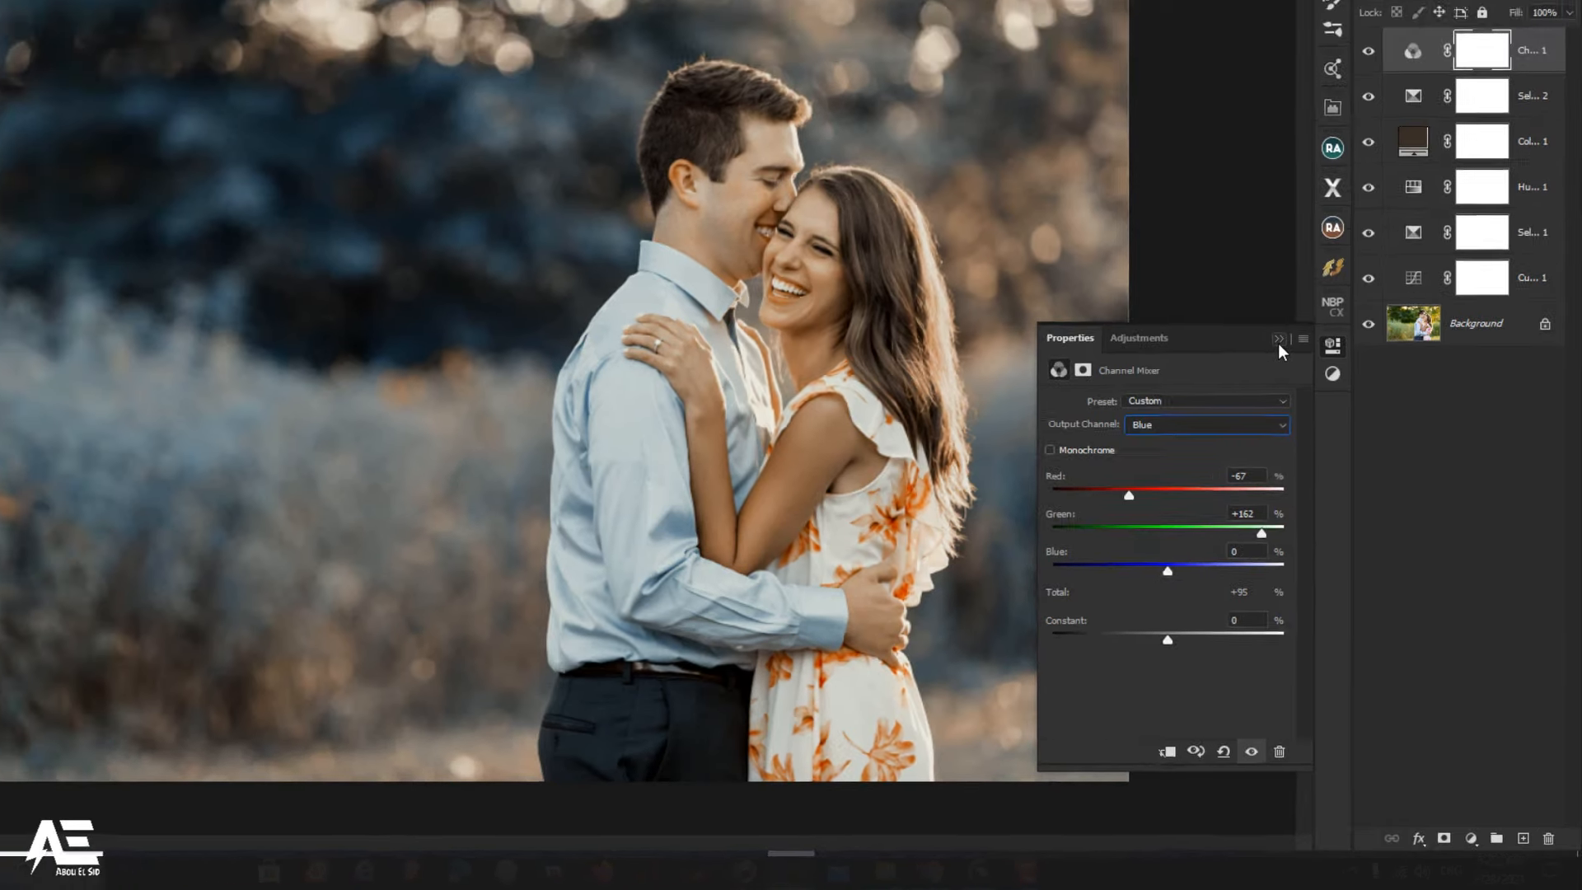
{"action": "left_click", "coordinate": [1258, 302]}
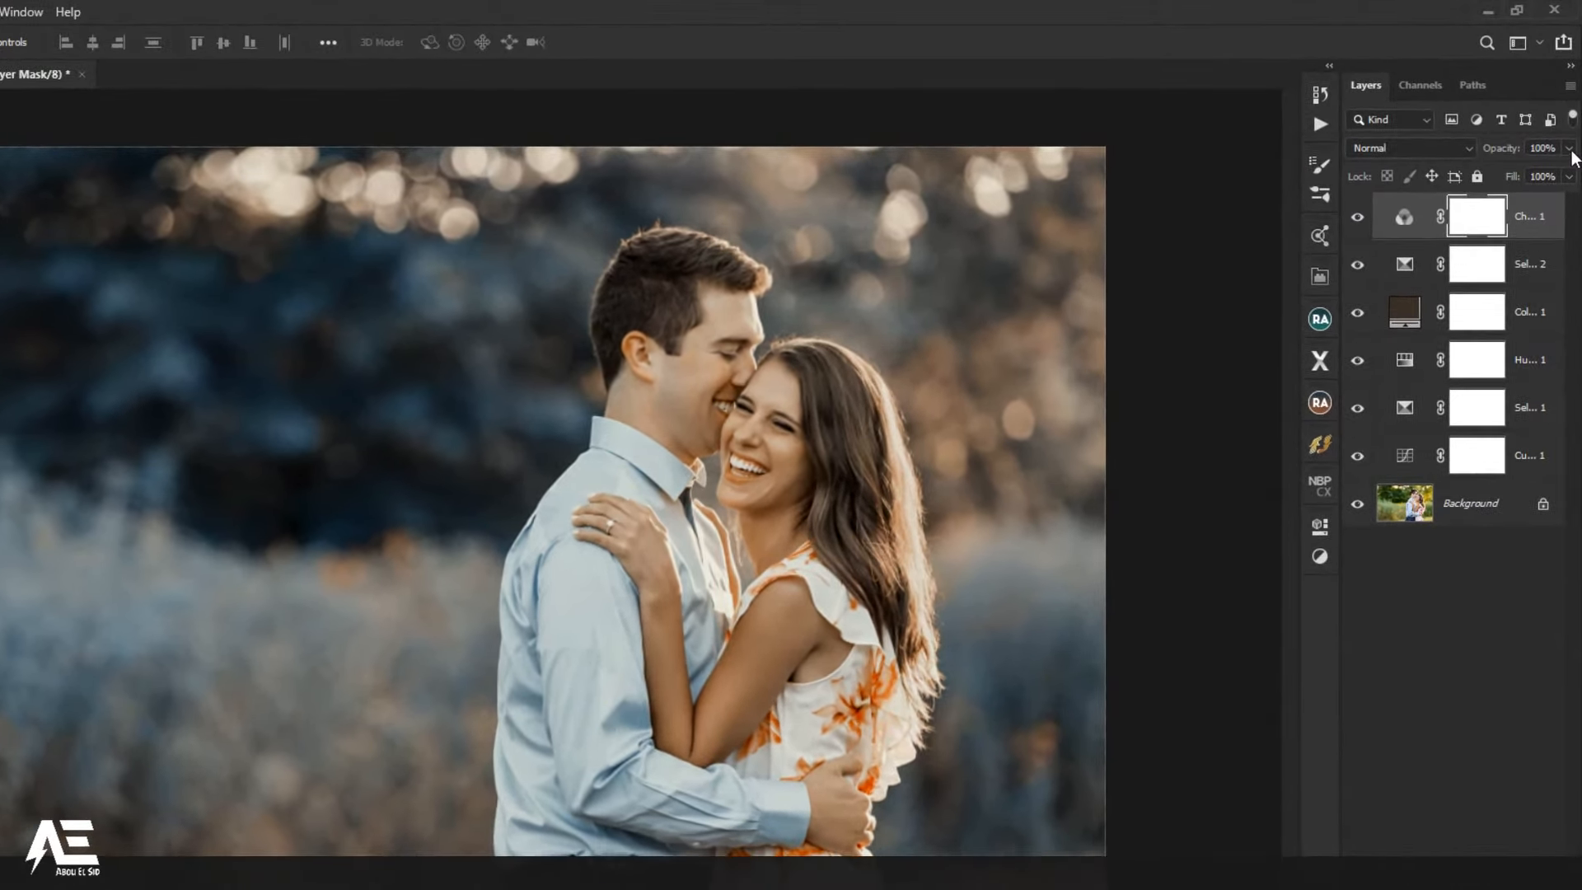
Step: Lower the Channel Mixer layer's opacity to about 67% to soften the blue and orange shift
{"action": "left_click", "coordinate": [1572, 120]}
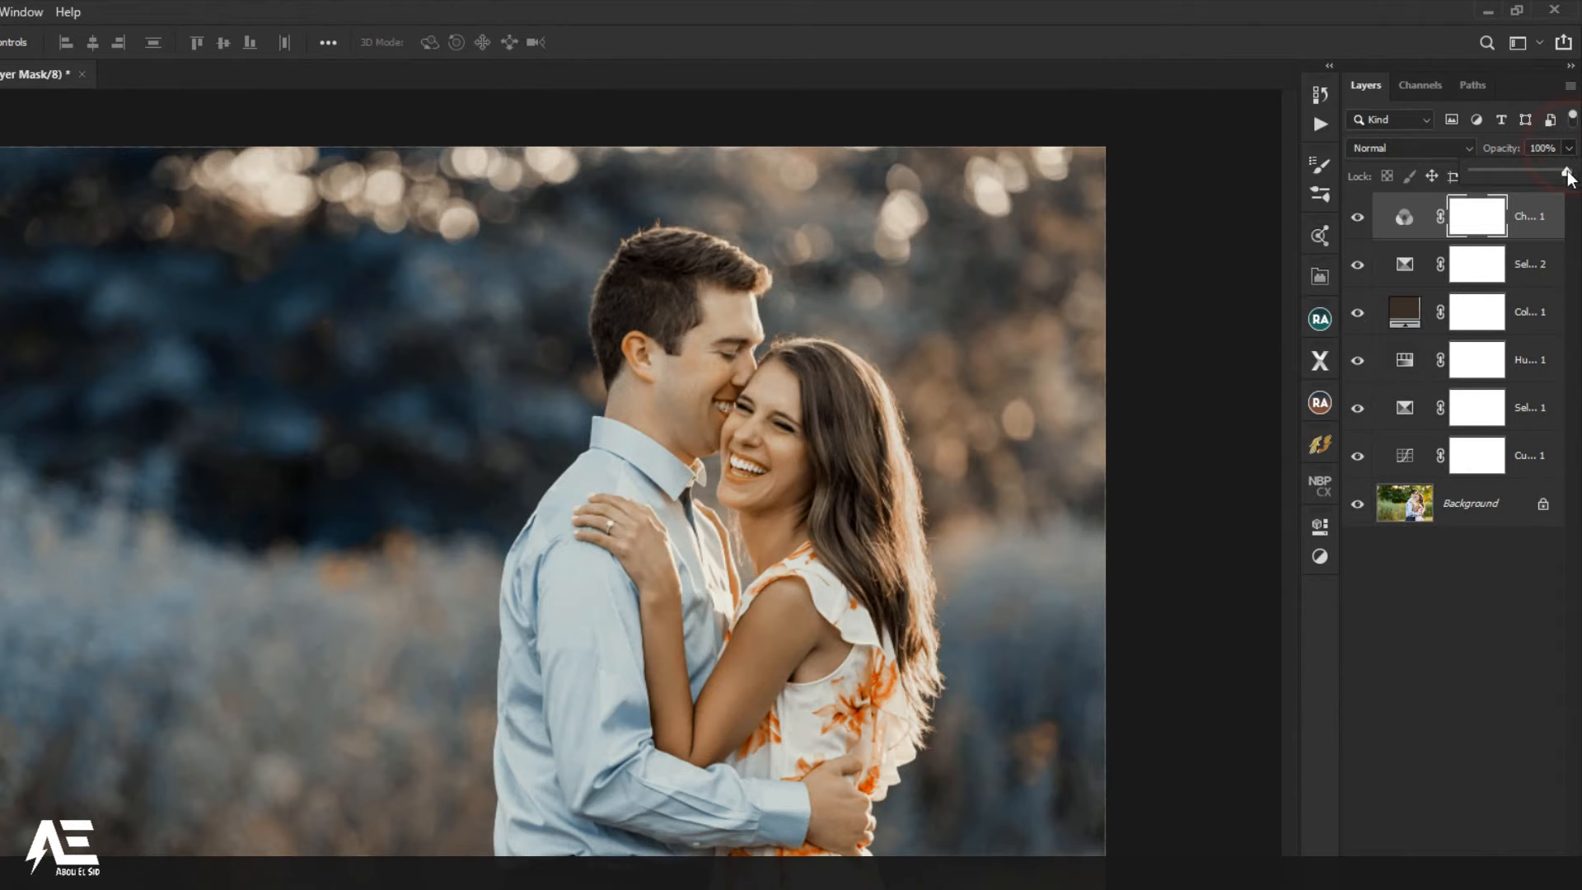
{"action": "left_click_drag", "start_coordinate": [1566, 172], "coordinate": [1547, 178]}
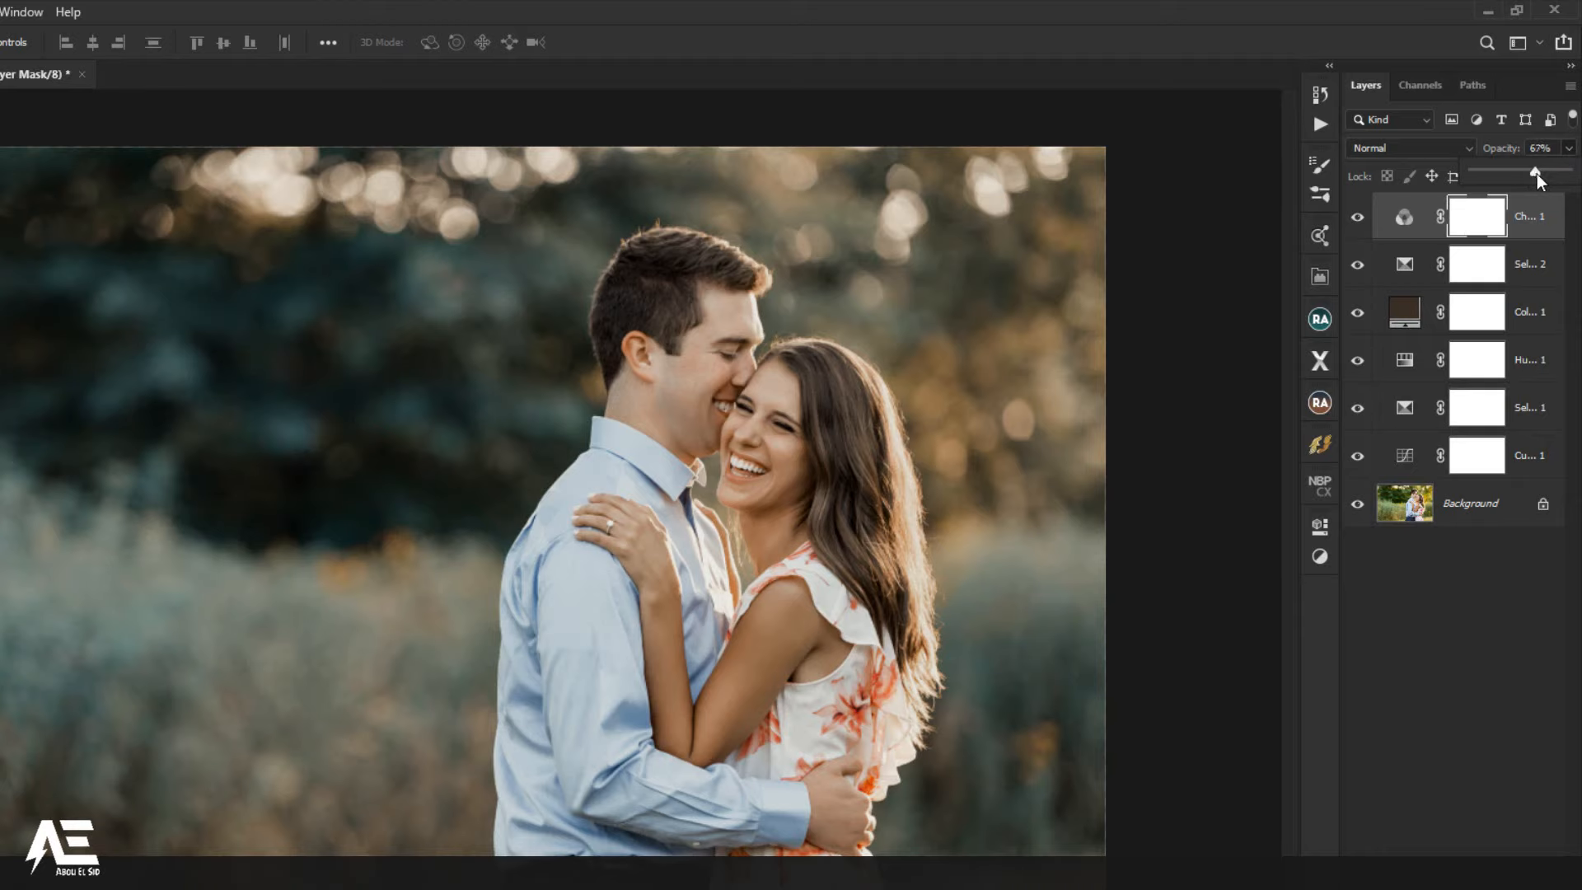
{"action": "left_click_drag", "start_coordinate": [1540, 175], "coordinate": [1542, 175]}
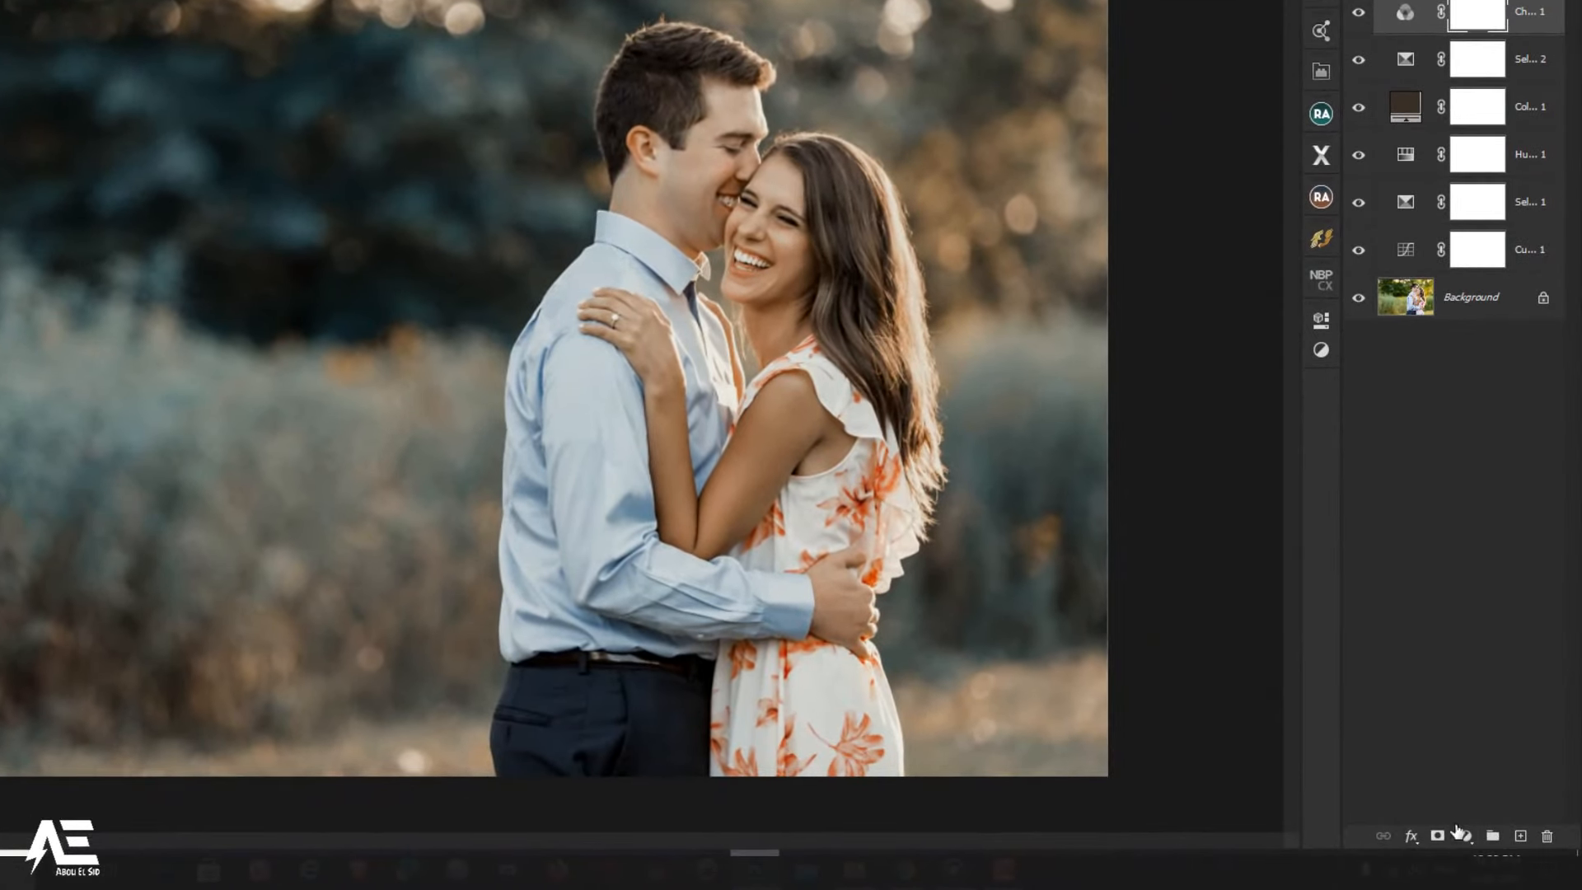
Step: Add a third Selective Color layer with Yellows at Magenta +23 and Yellow +33
{"action": "left_click", "coordinate": [1465, 835]}
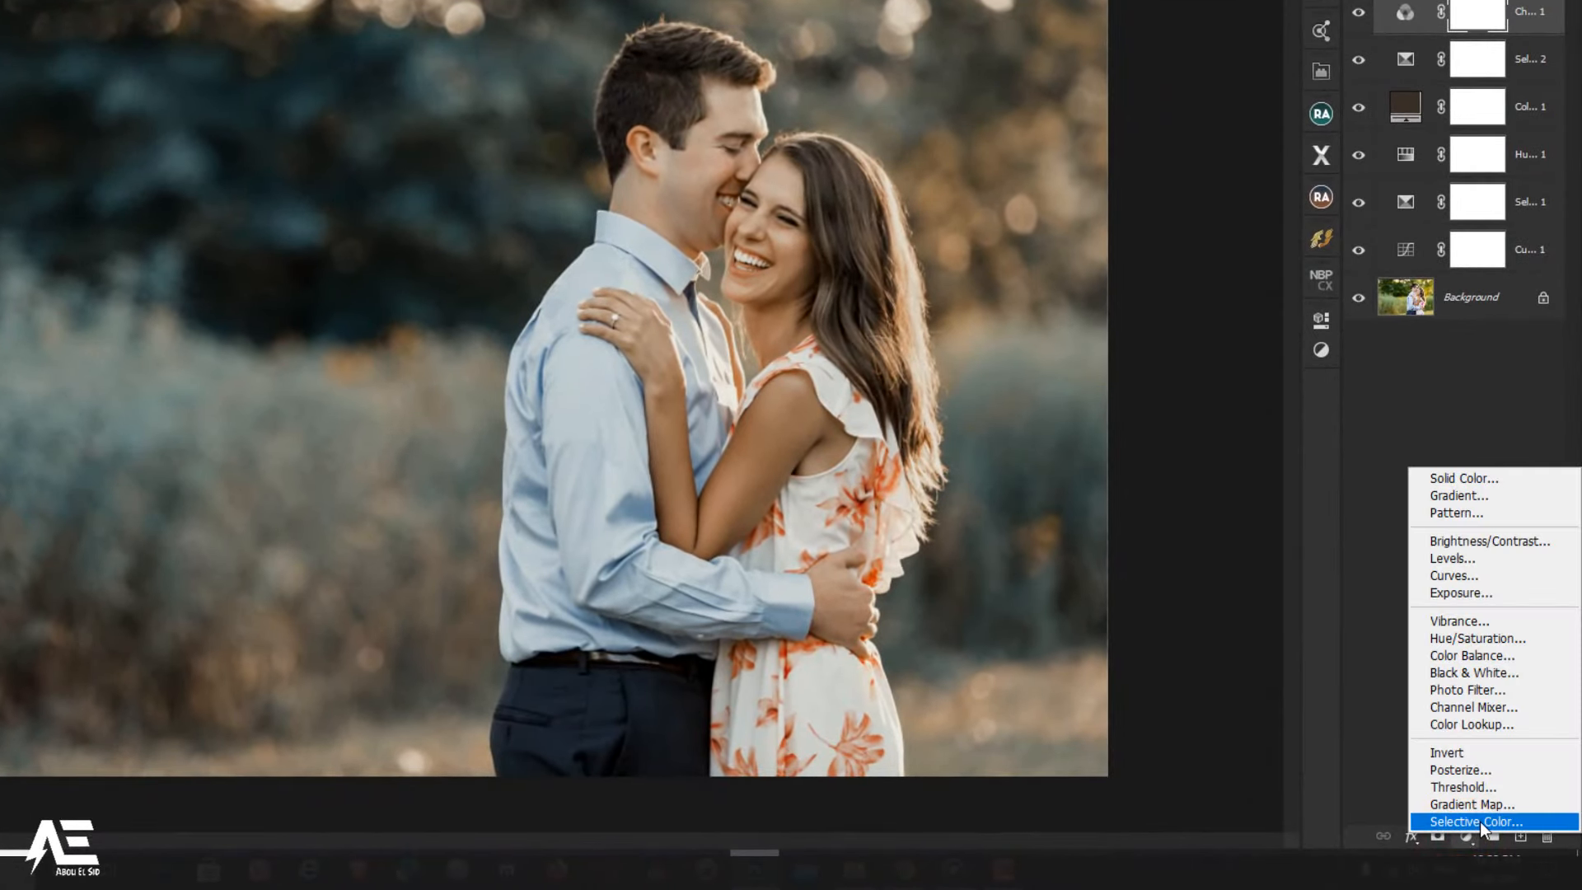
{"action": "left_click", "coordinate": [1481, 822]}
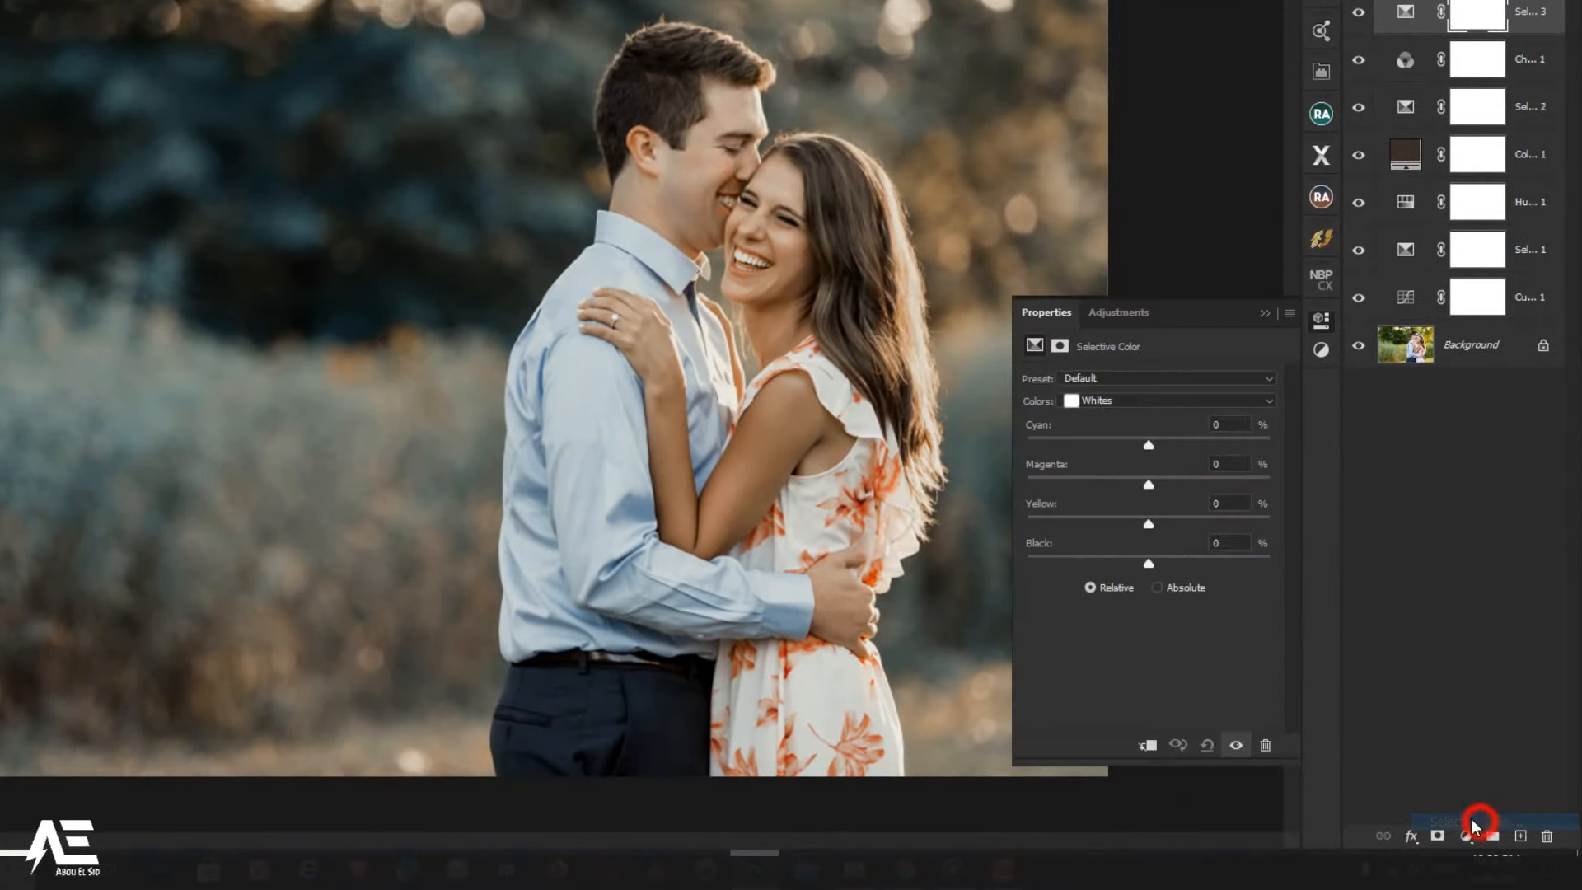
{"action": "left_click", "coordinate": [1126, 401]}
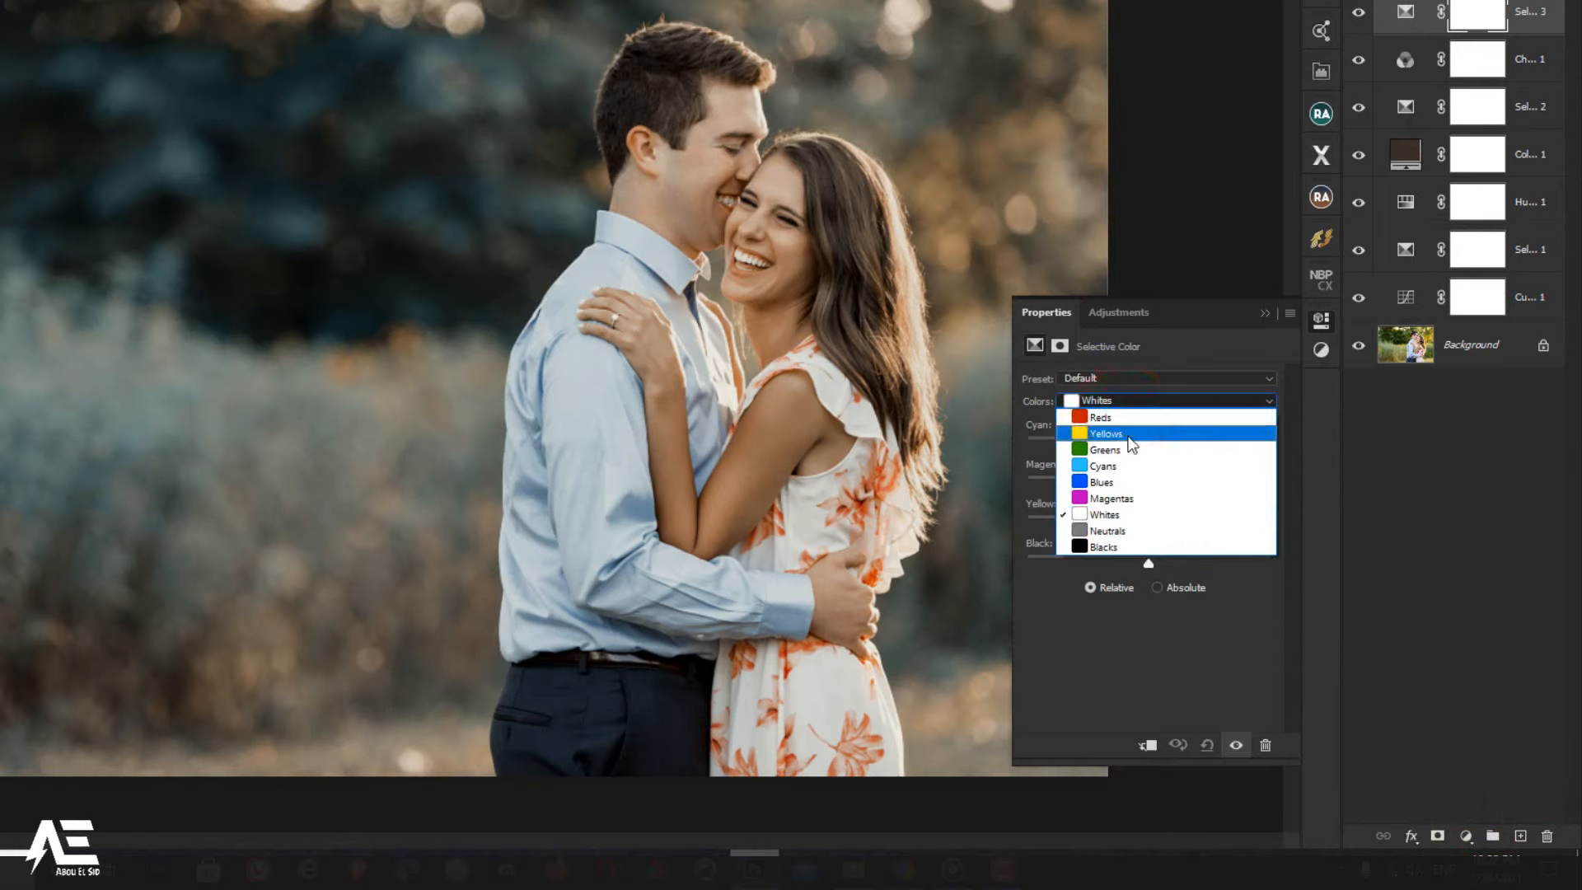
{"action": "left_click", "coordinate": [1126, 435]}
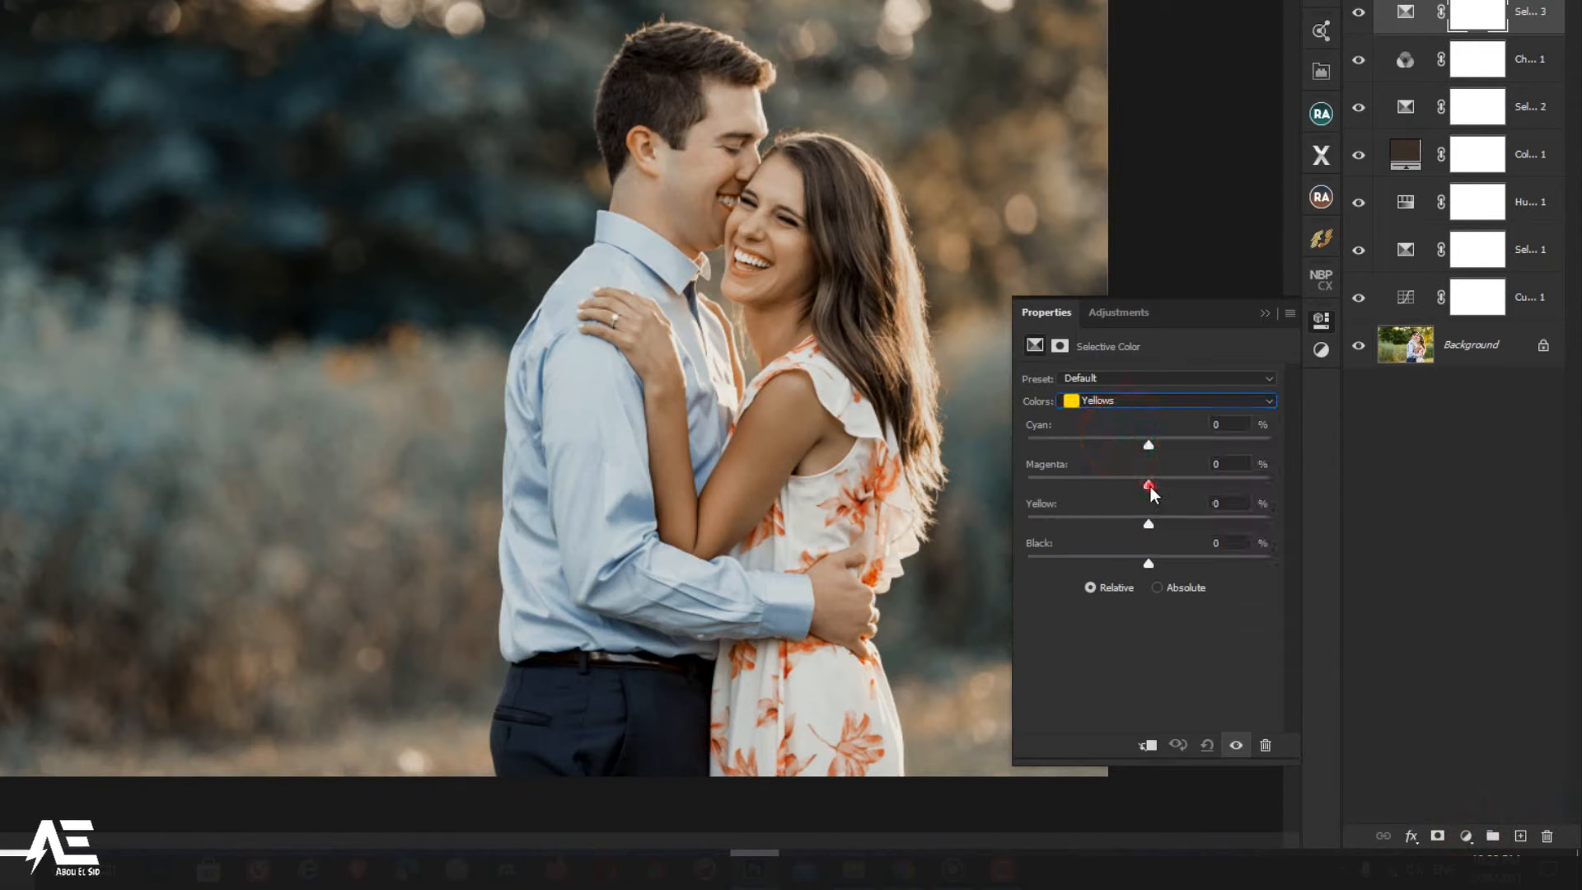
{"action": "left_click_drag", "start_coordinate": [1148, 485], "coordinate": [1162, 490]}
{"action": "left_click_drag", "start_coordinate": [1175, 489], "coordinate": [1165, 527]}
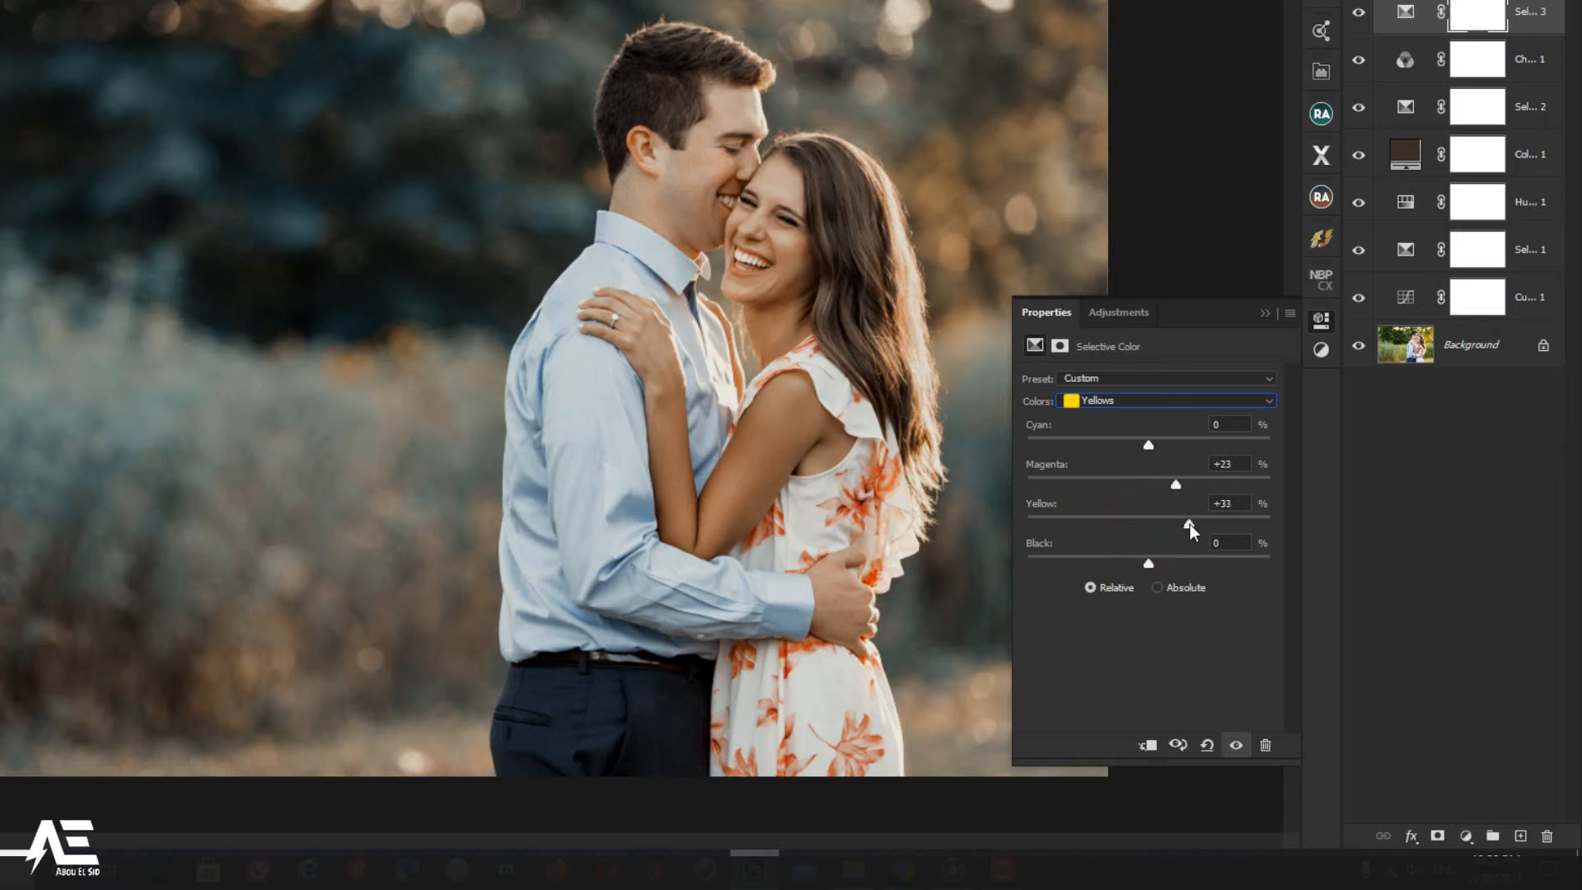
Step: In the new Selective Color layer, set Cyans to Cyan +100 and Magenta -100, and raise their Yellow
{"action": "left_click", "coordinate": [1148, 404]}
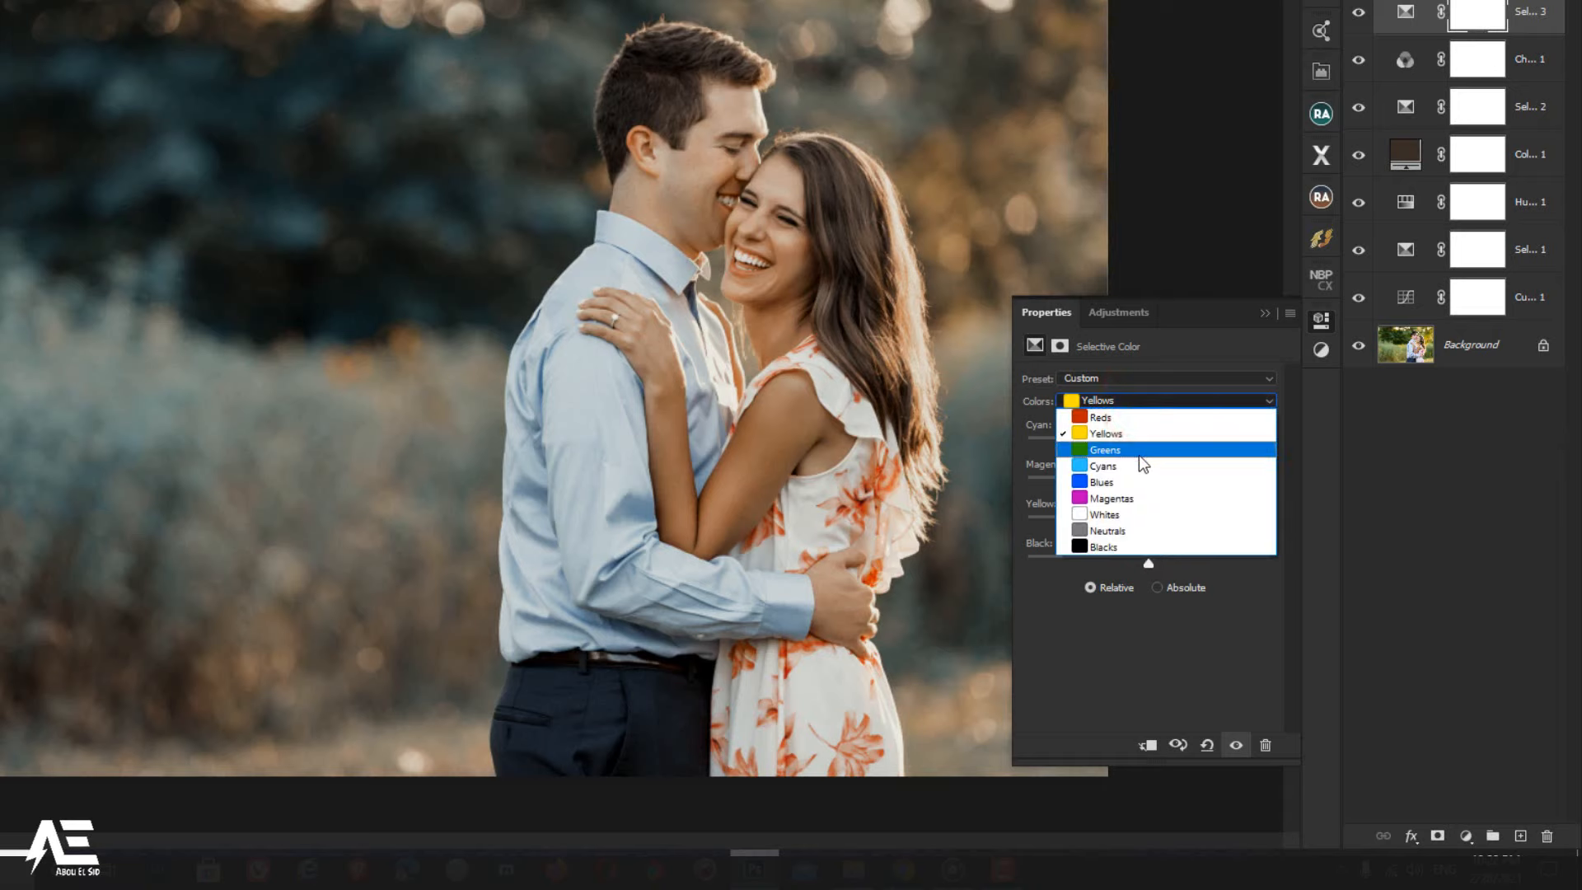
{"action": "left_click", "coordinate": [1119, 467]}
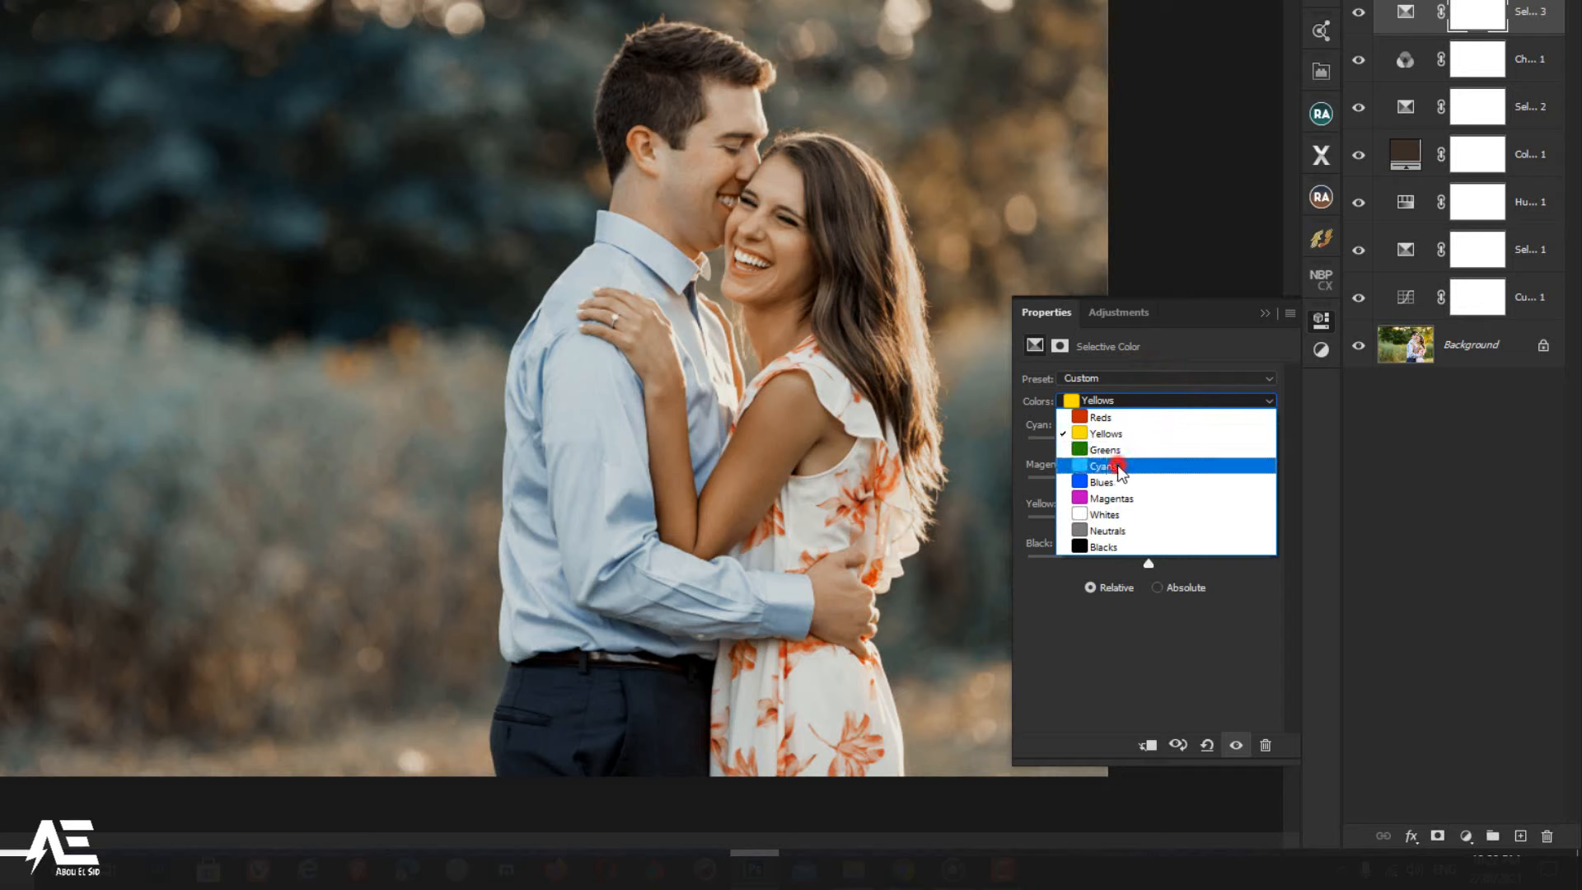
{"action": "left_click_drag", "start_coordinate": [1149, 443], "coordinate": [1196, 447]}
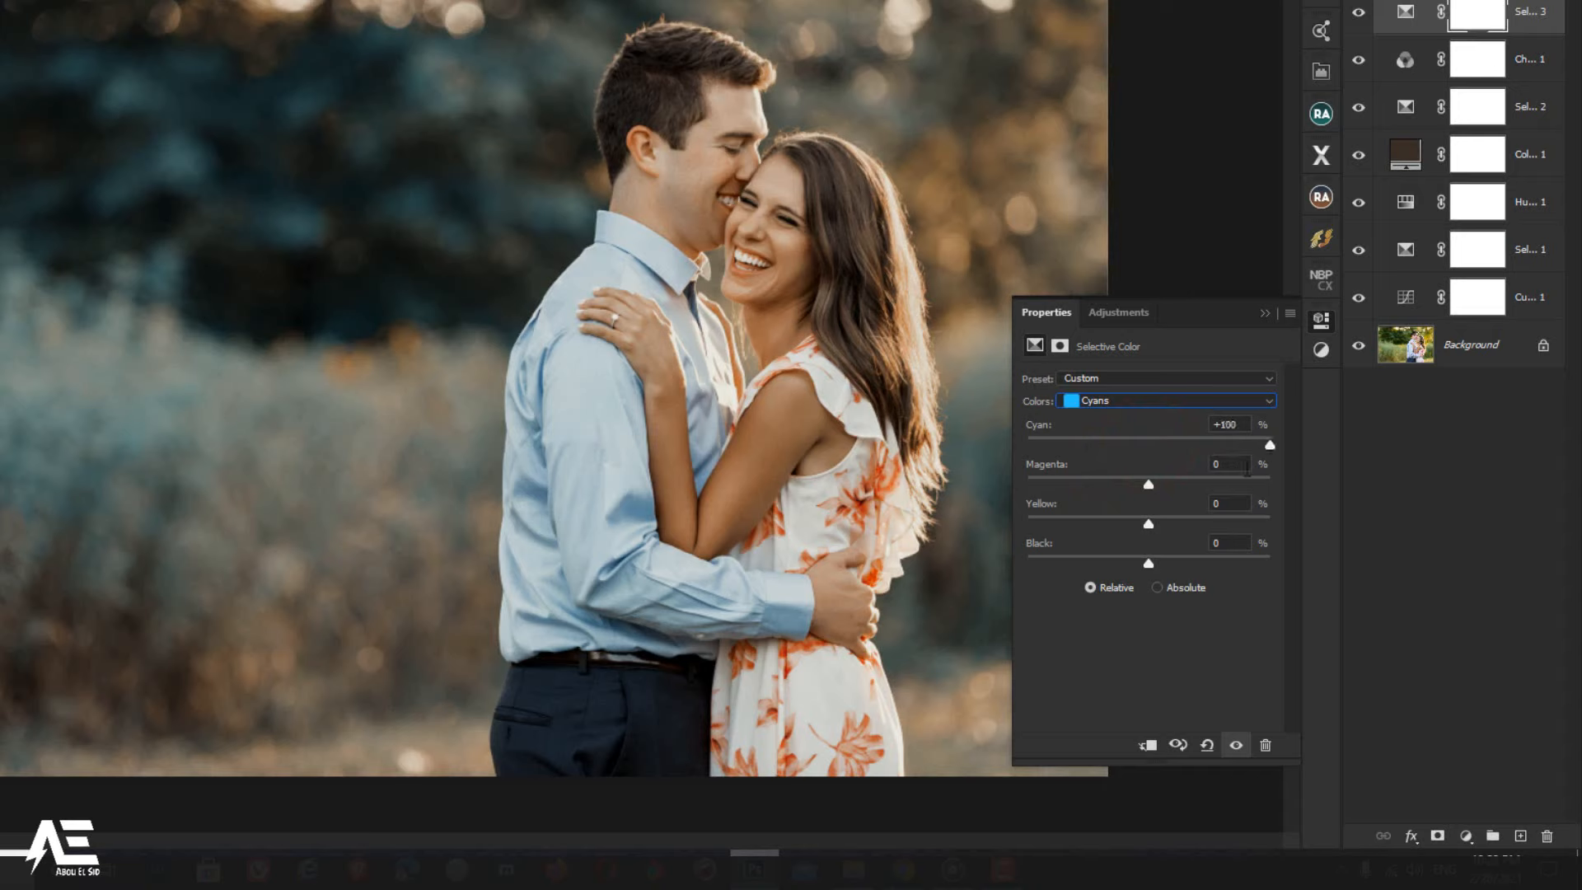
{"action": "left_click_drag", "start_coordinate": [1149, 483], "coordinate": [1026, 513]}
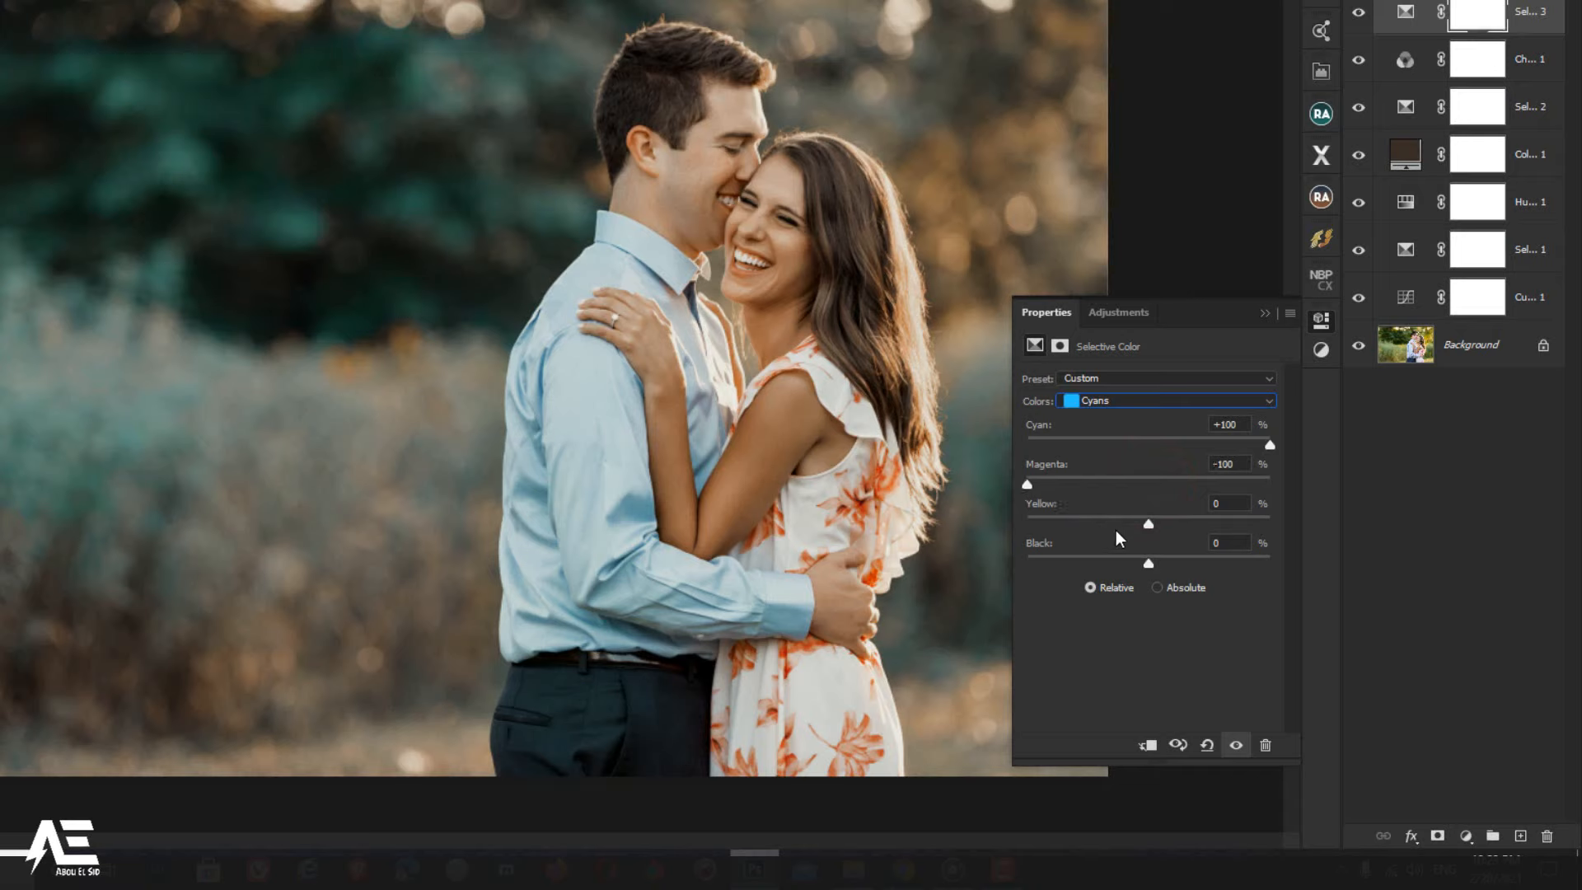
{"action": "left_click_drag", "start_coordinate": [1147, 524], "coordinate": [1168, 526]}
Step: Reduce Cyan, Magenta and Yellow in the Blues of the third Selective Color layer
{"action": "left_click", "coordinate": [1121, 401]}
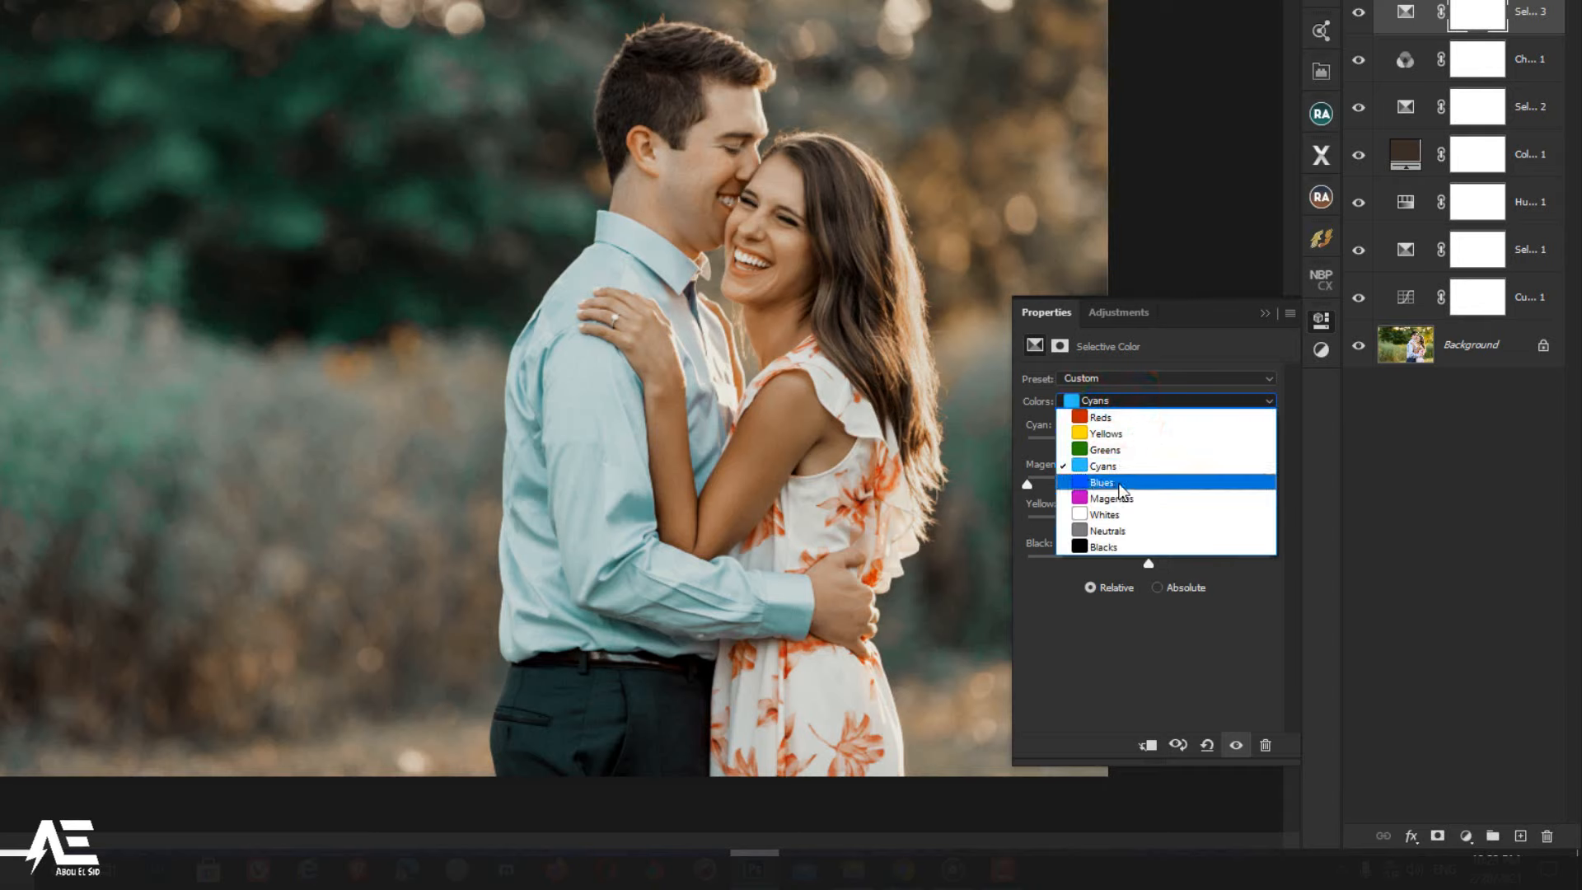
{"action": "left_click", "coordinate": [1120, 485]}
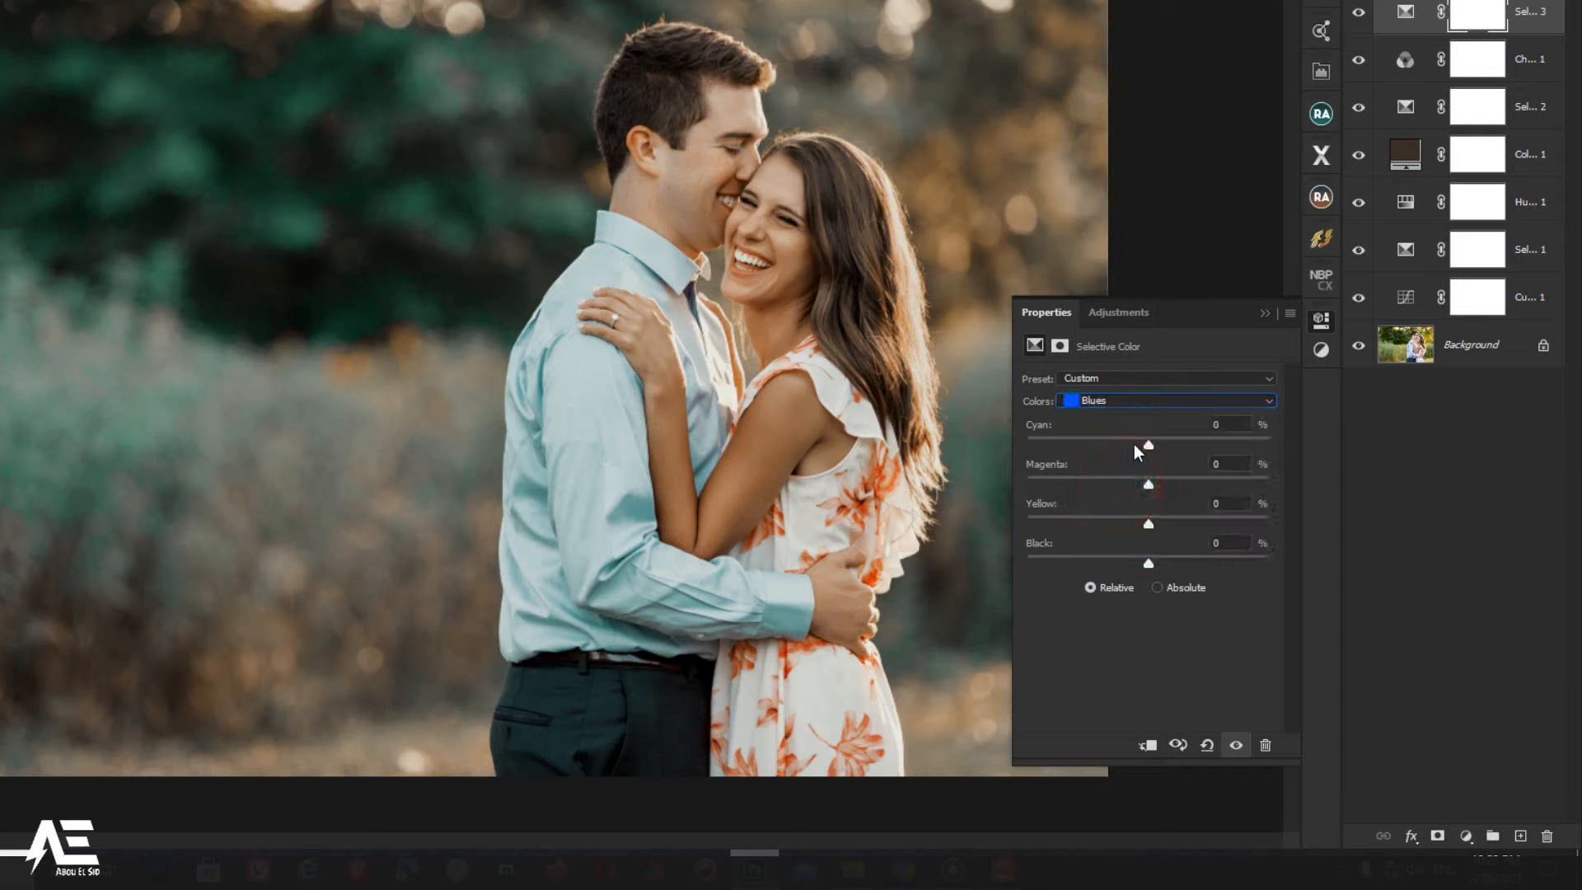
{"action": "left_click_drag", "start_coordinate": [1147, 445], "coordinate": [1088, 450]}
{"action": "left_click_drag", "start_coordinate": [1149, 484], "coordinate": [1100, 486]}
{"action": "left_click_drag", "start_coordinate": [1149, 526], "coordinate": [1121, 531]}
{"action": "left_click_drag", "start_coordinate": [1101, 529], "coordinate": [1099, 529]}
Step: Slightly reduce Magenta in the Whites of the third Selective Color layer
{"action": "left_click", "coordinate": [1122, 401]}
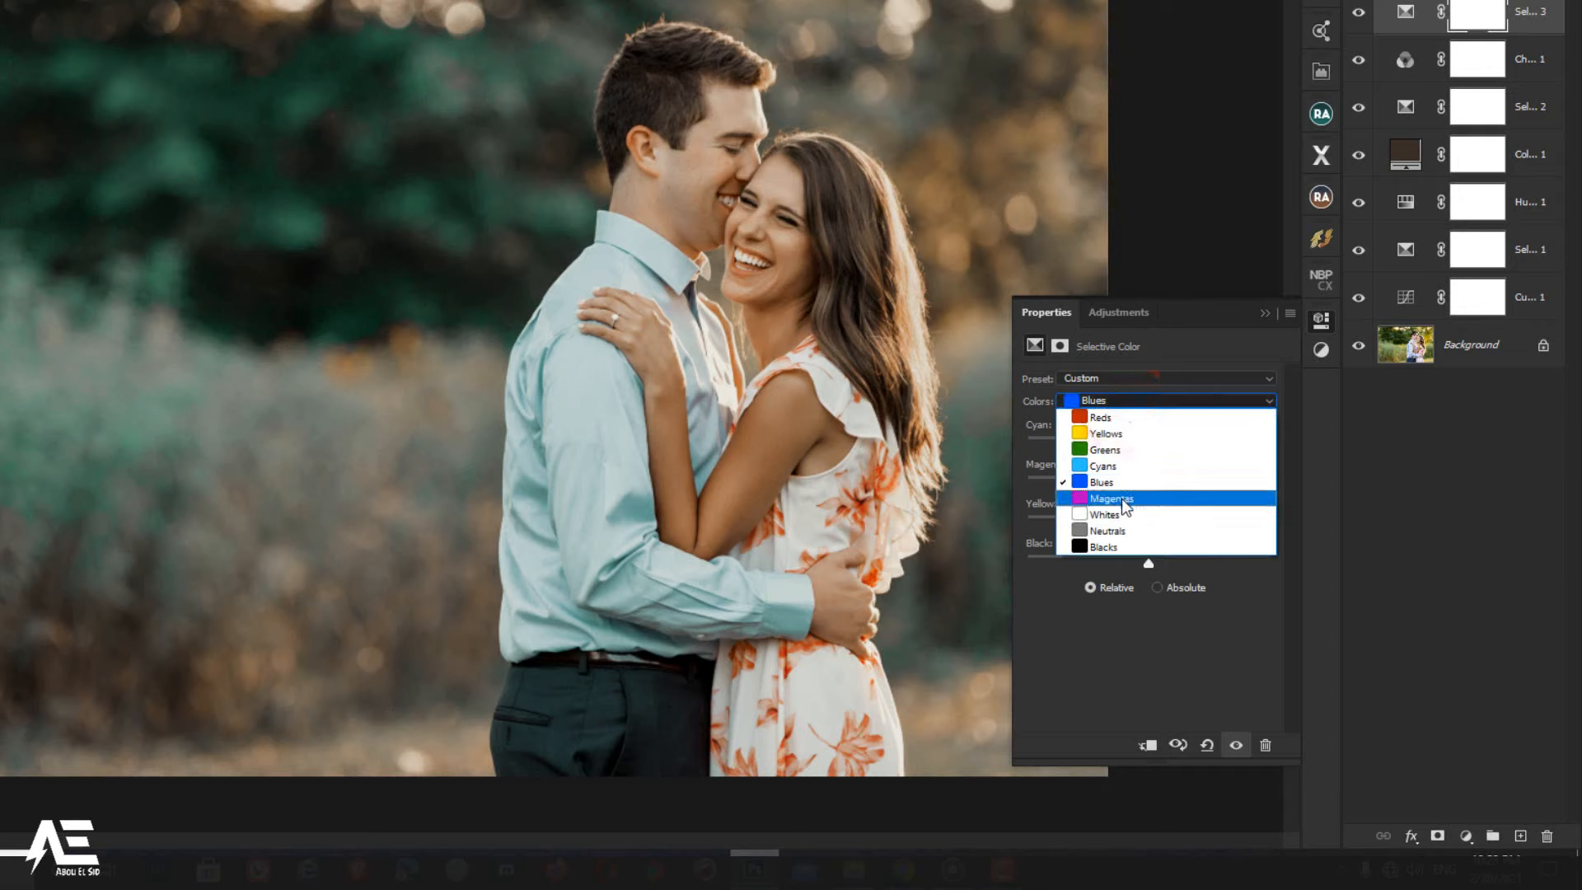
{"action": "left_click", "coordinate": [1110, 515]}
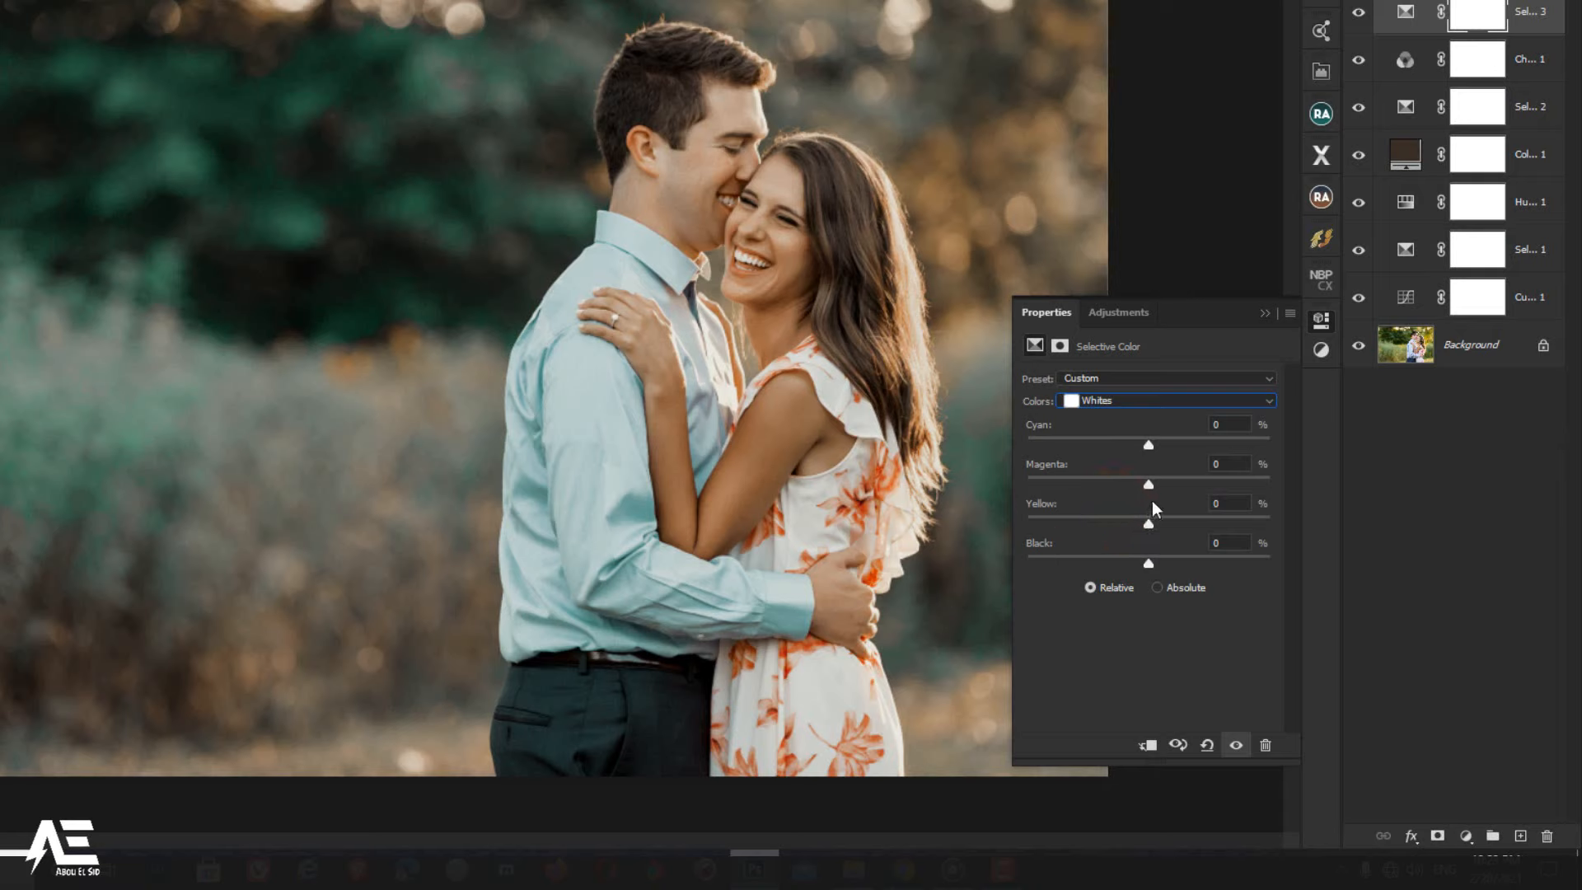
{"action": "left_click_drag", "start_coordinate": [1151, 482], "coordinate": [1137, 486]}
Step: Set the Neutrals of the third Selective Color layer to Cyan +5, Magenta +3, Yellow +7 and Black +5
{"action": "left_click", "coordinate": [1125, 403]}
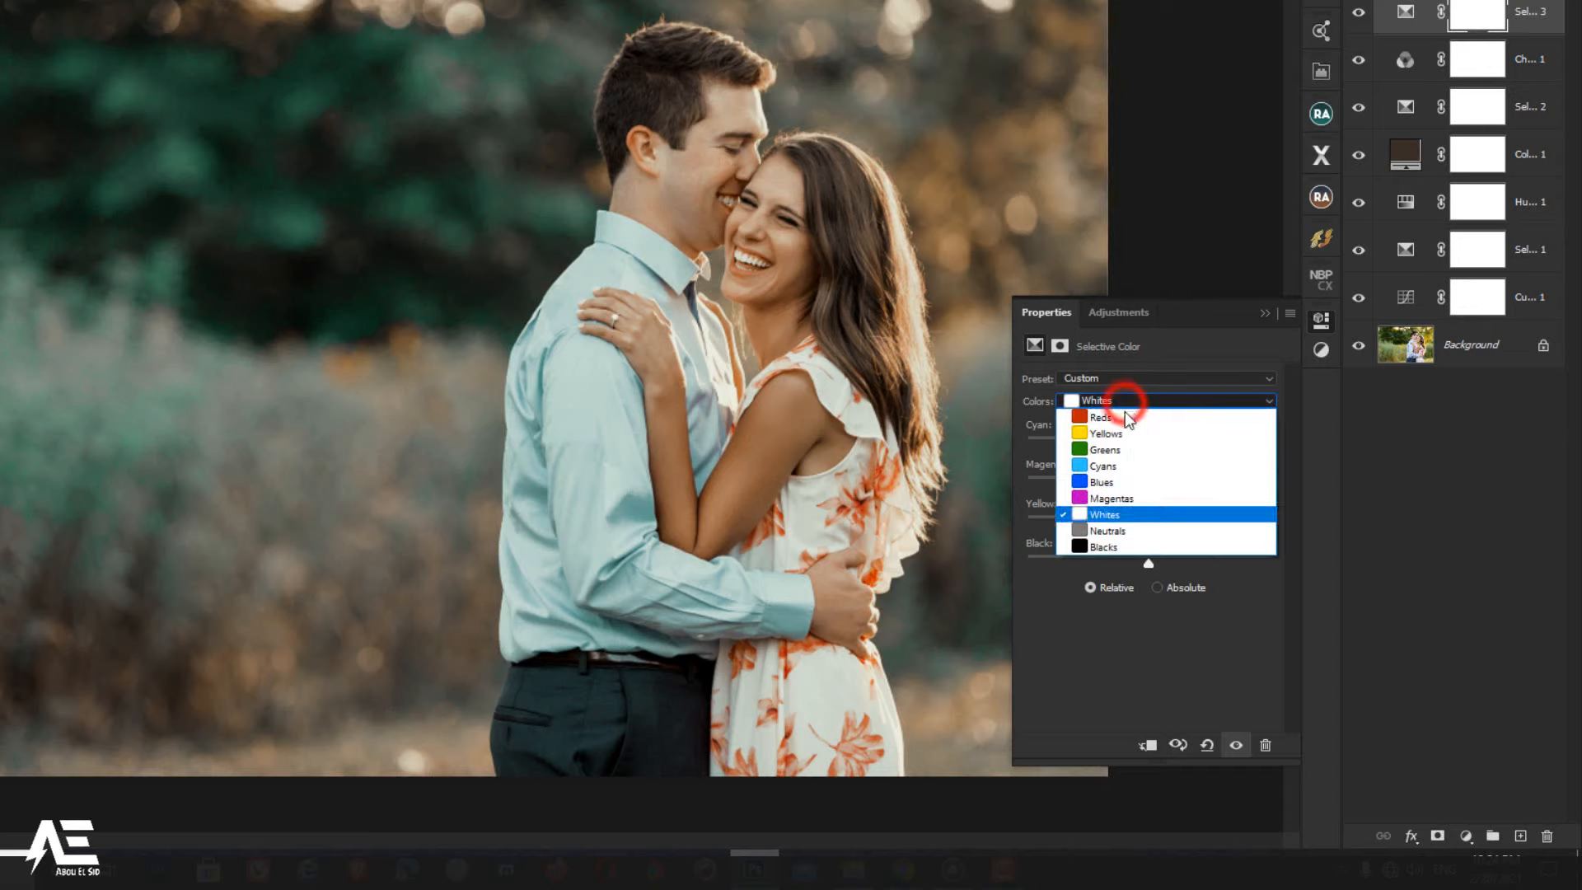
{"action": "left_click", "coordinate": [1139, 530]}
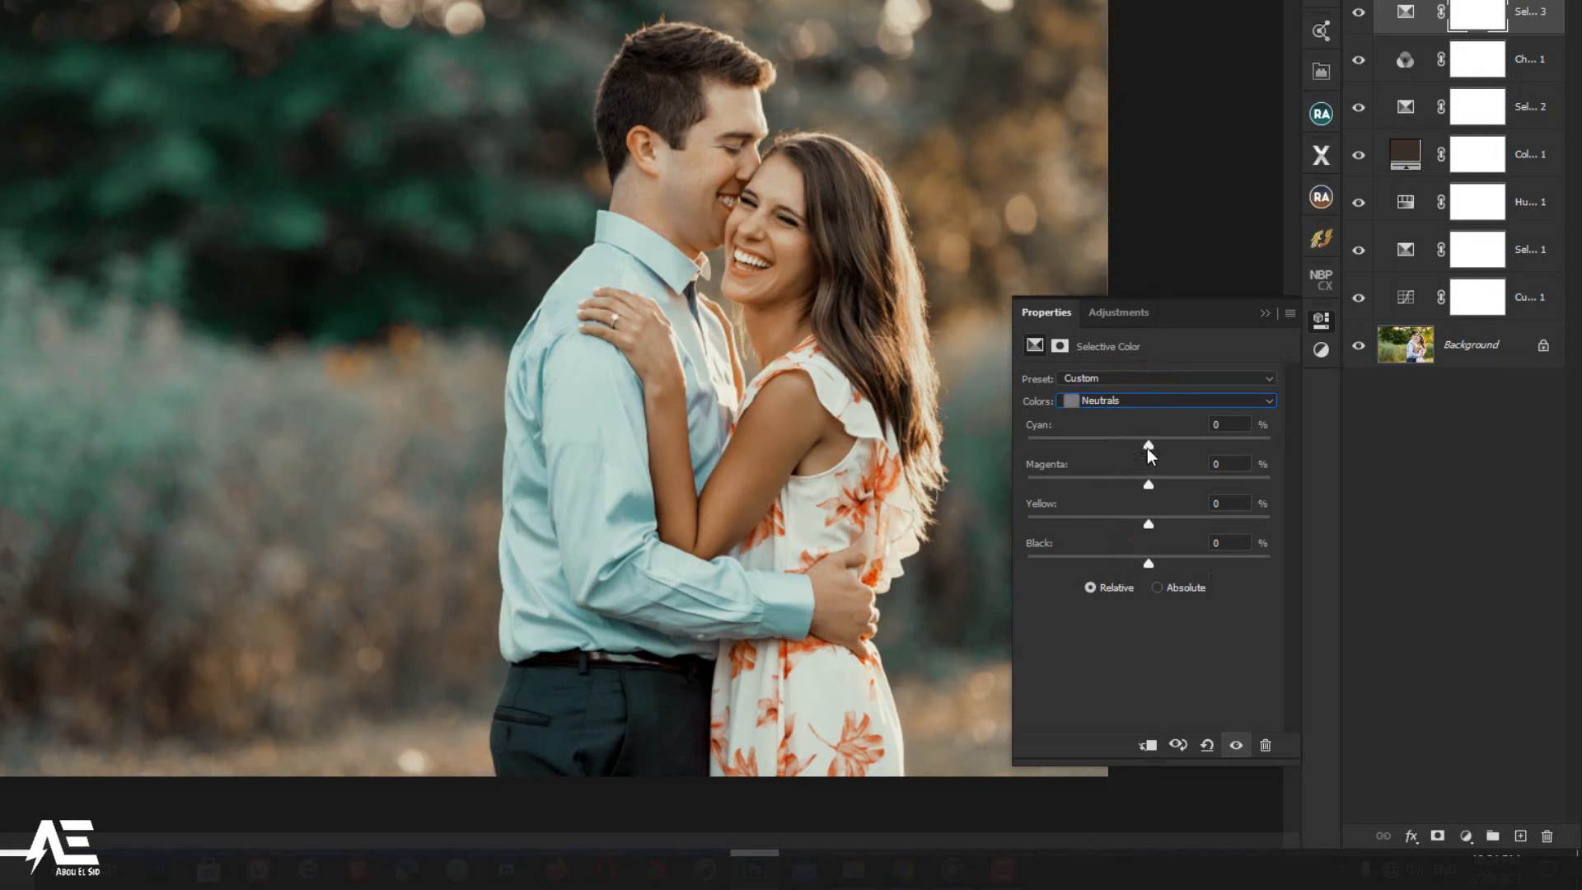
{"action": "left_click_drag", "start_coordinate": [1148, 445], "coordinate": [1146, 445]}
{"action": "left_click_drag", "start_coordinate": [1145, 444], "coordinate": [1151, 447]}
{"action": "left_click_drag", "start_coordinate": [1150, 488], "coordinate": [1151, 488]}
{"action": "left_click", "coordinate": [1153, 528]}
{"action": "left_click_drag", "start_coordinate": [1149, 564], "coordinate": [1157, 567]}
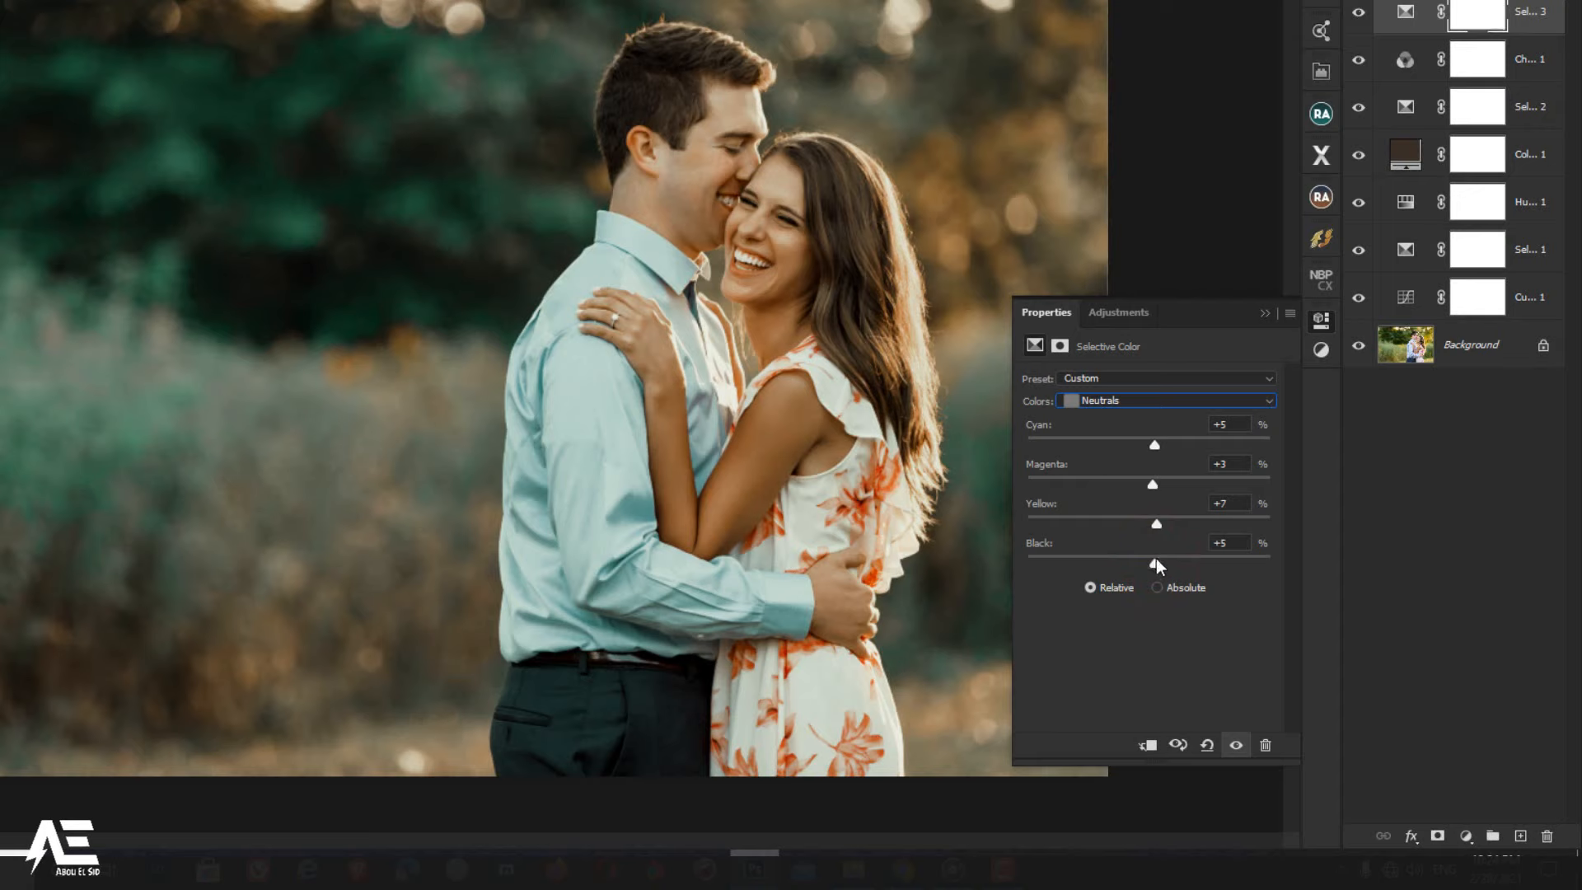
Step: Set the Blacks of the third Selective Color layer to Magenta +4 and Yellow +13, and close its settings
{"action": "left_click", "coordinate": [1124, 402]}
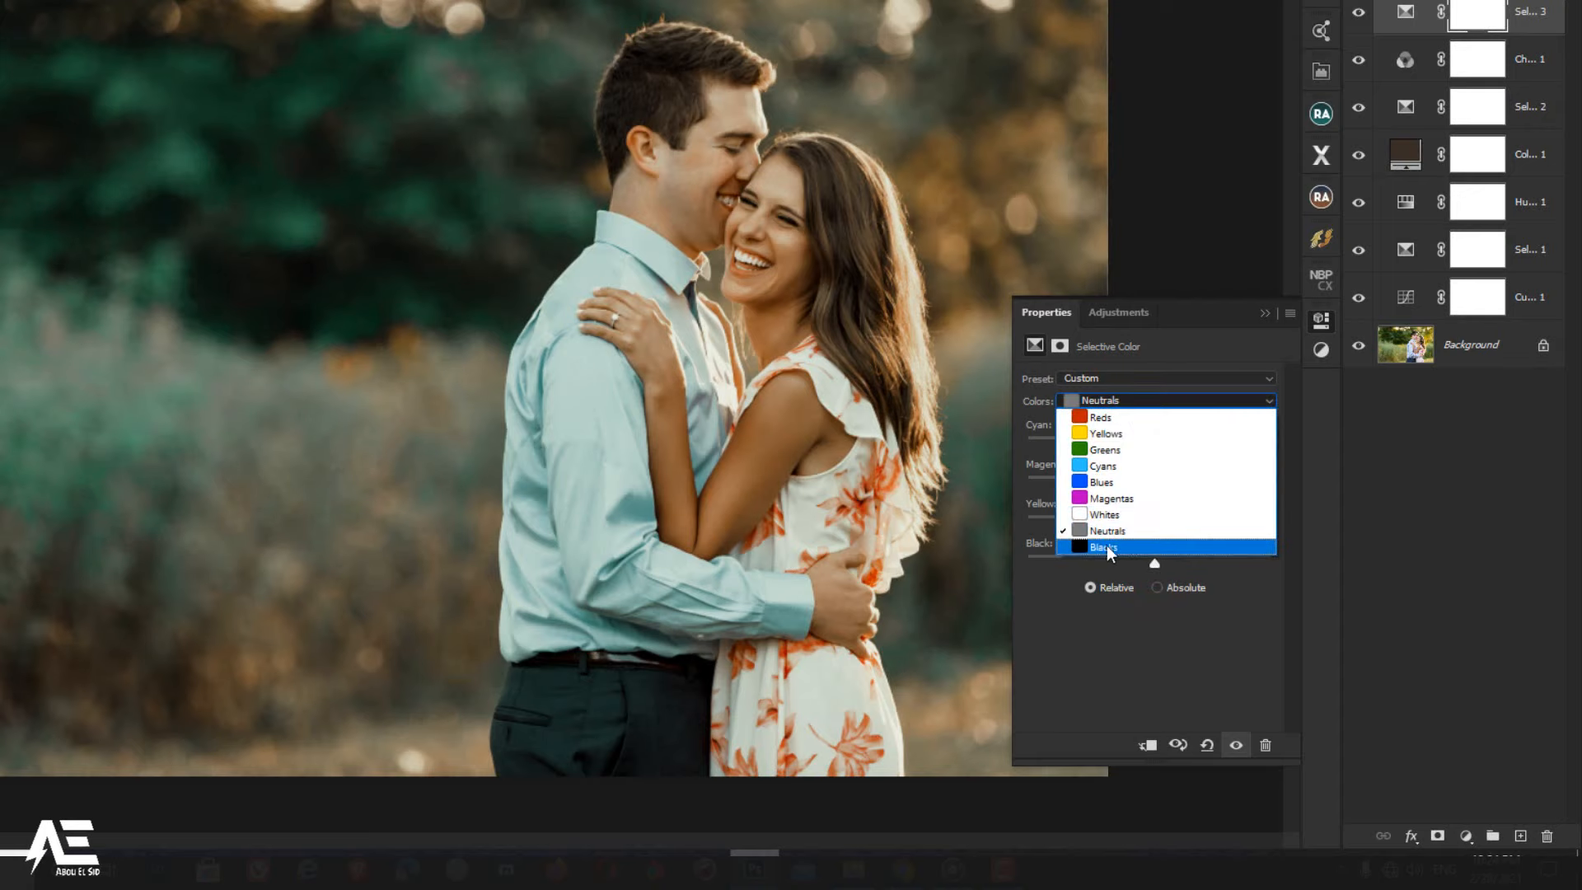
{"action": "left_click", "coordinate": [1155, 544]}
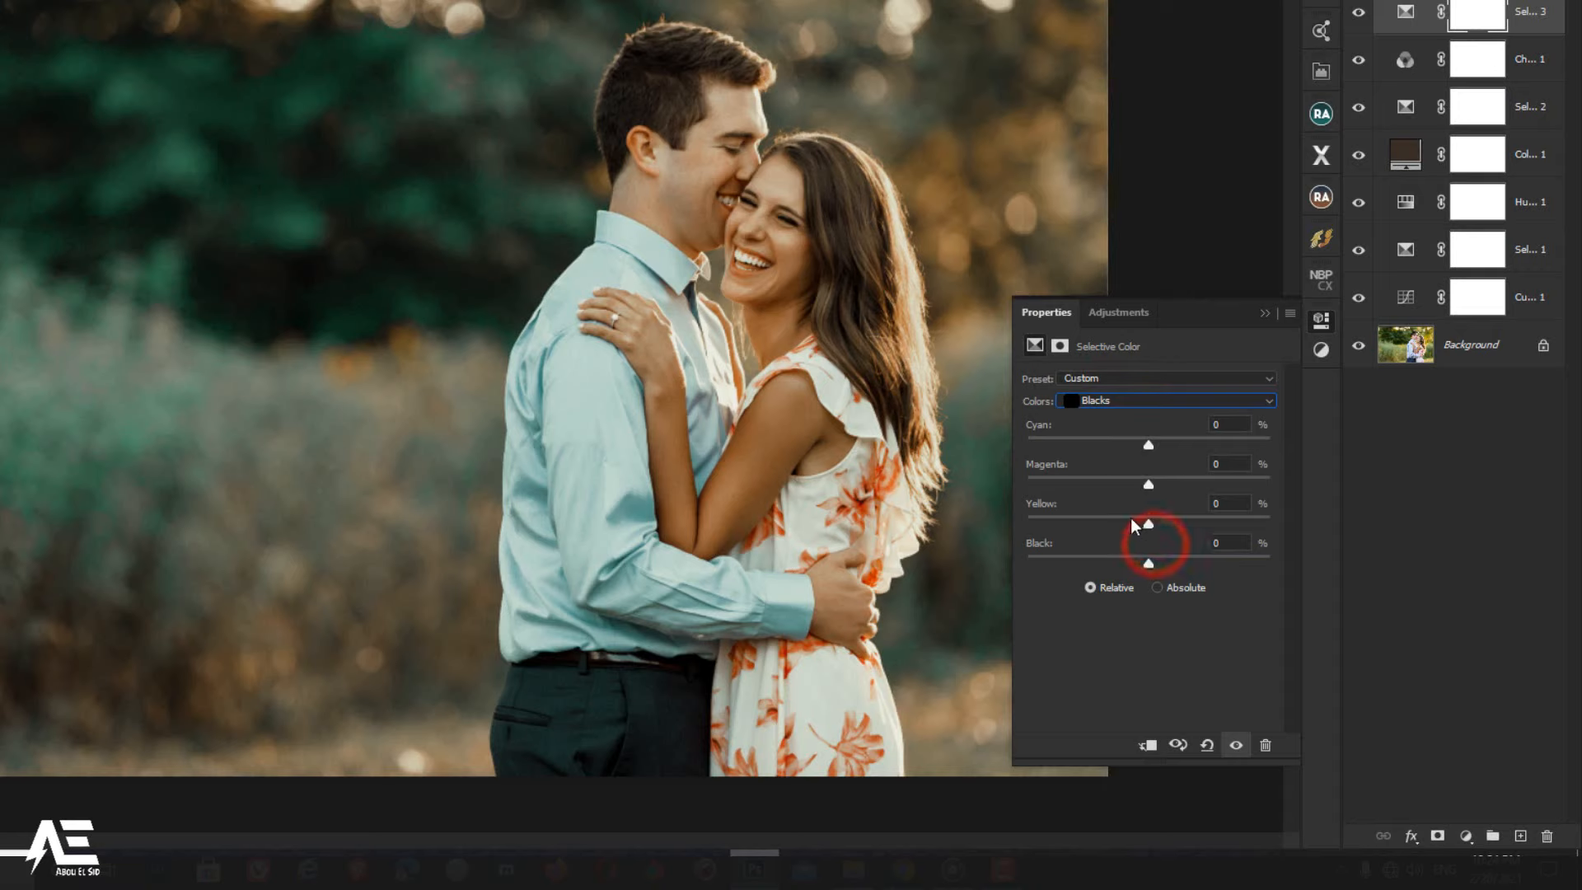
{"action": "left_click_drag", "start_coordinate": [1147, 486], "coordinate": [1150, 487]}
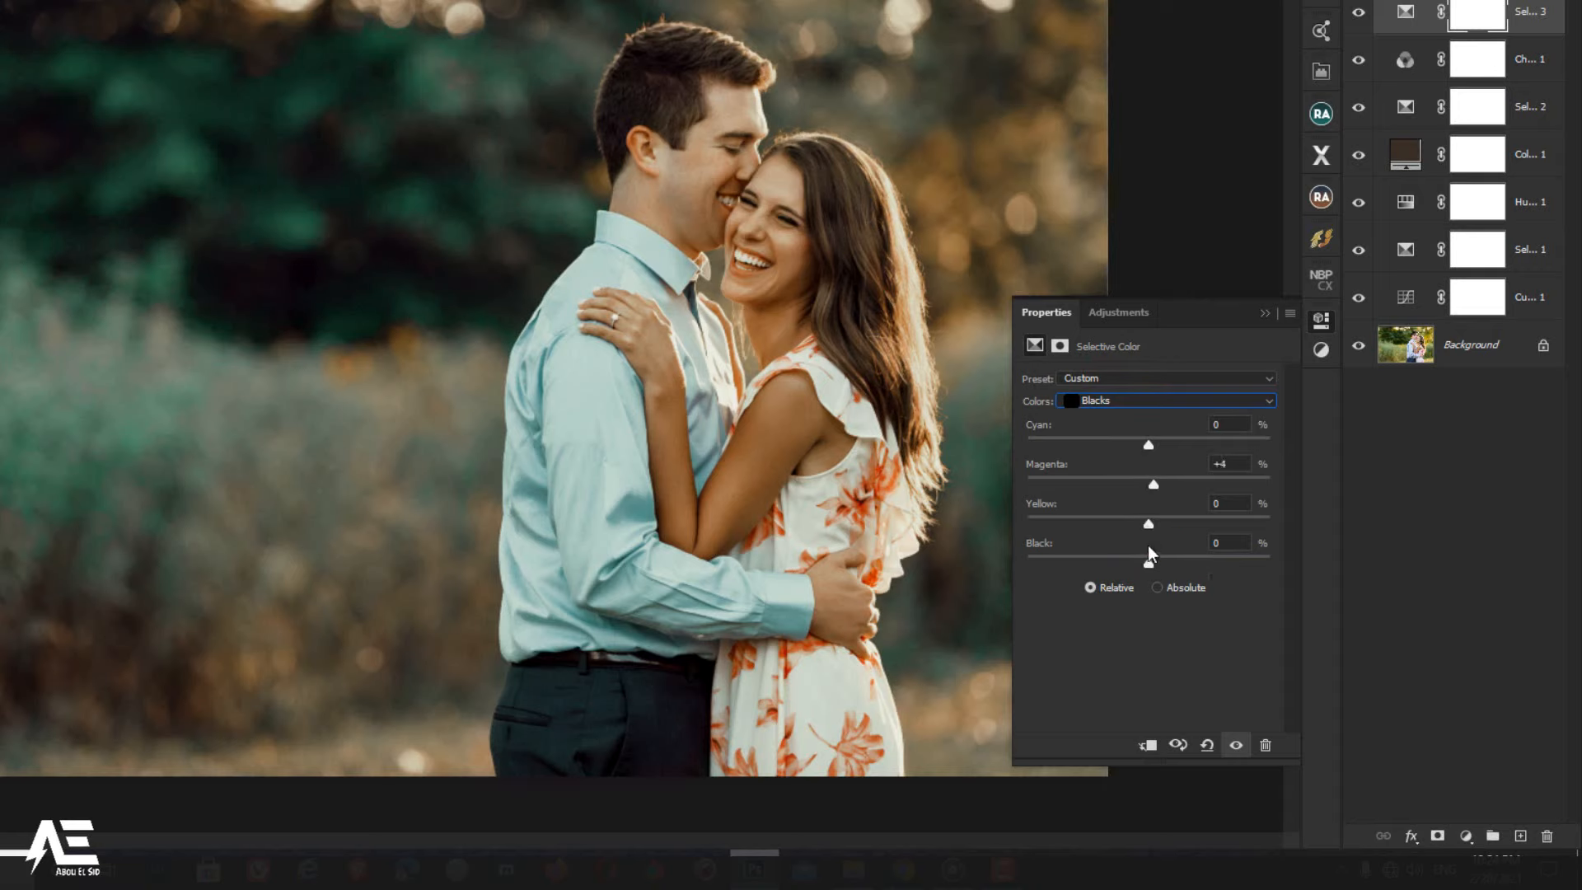
{"action": "left_click_drag", "start_coordinate": [1148, 526], "coordinate": [1152, 526]}
{"action": "left_click_drag", "start_coordinate": [1160, 525], "coordinate": [1162, 526]}
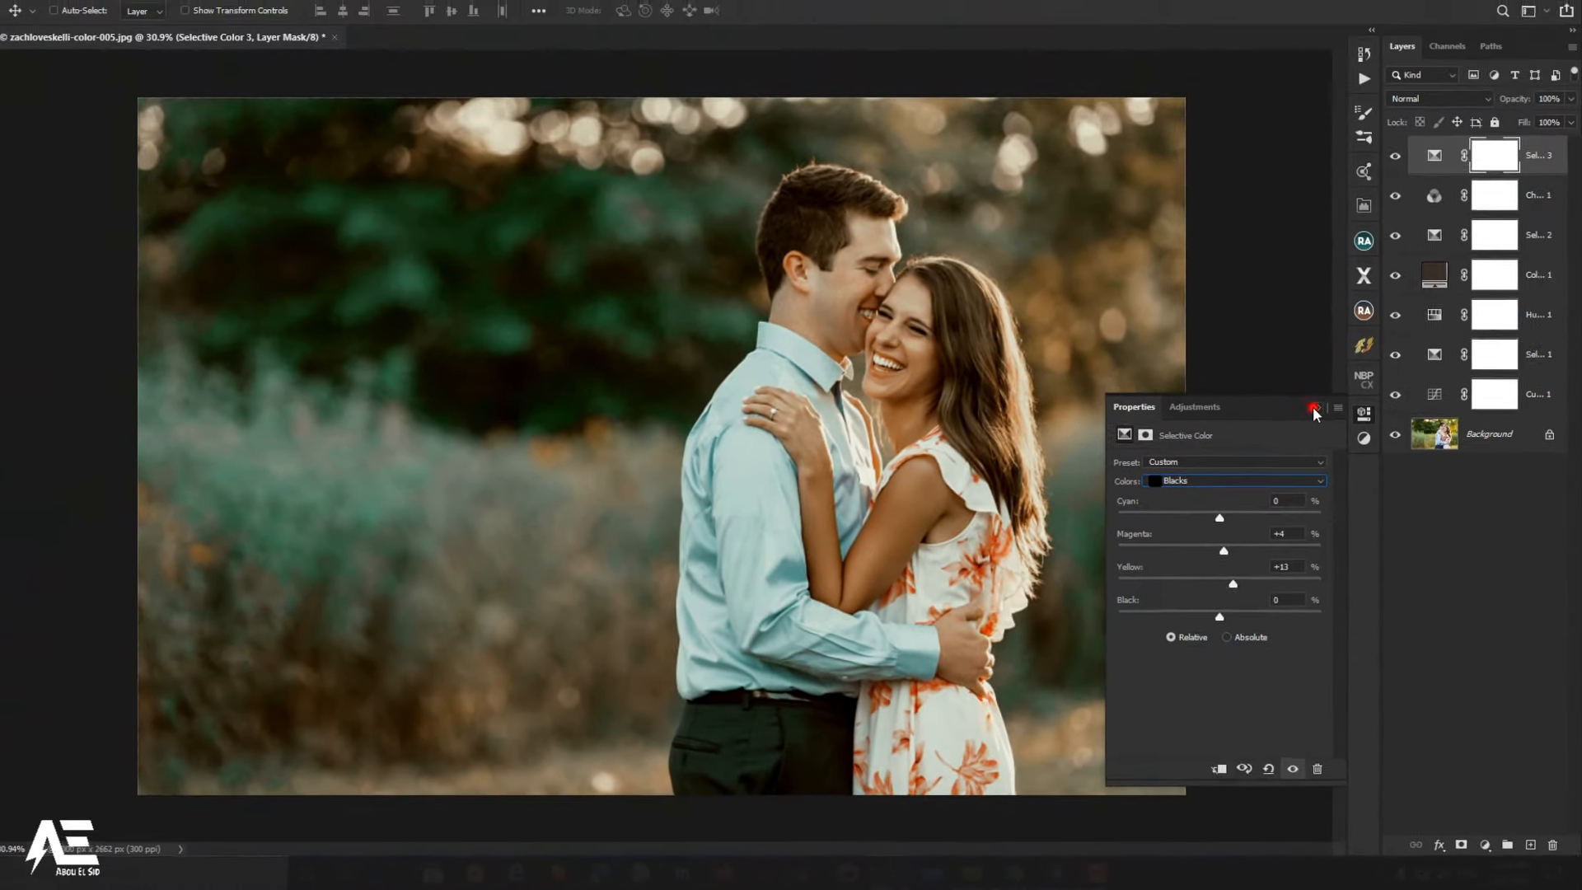
{"action": "left_click", "coordinate": [1313, 408]}
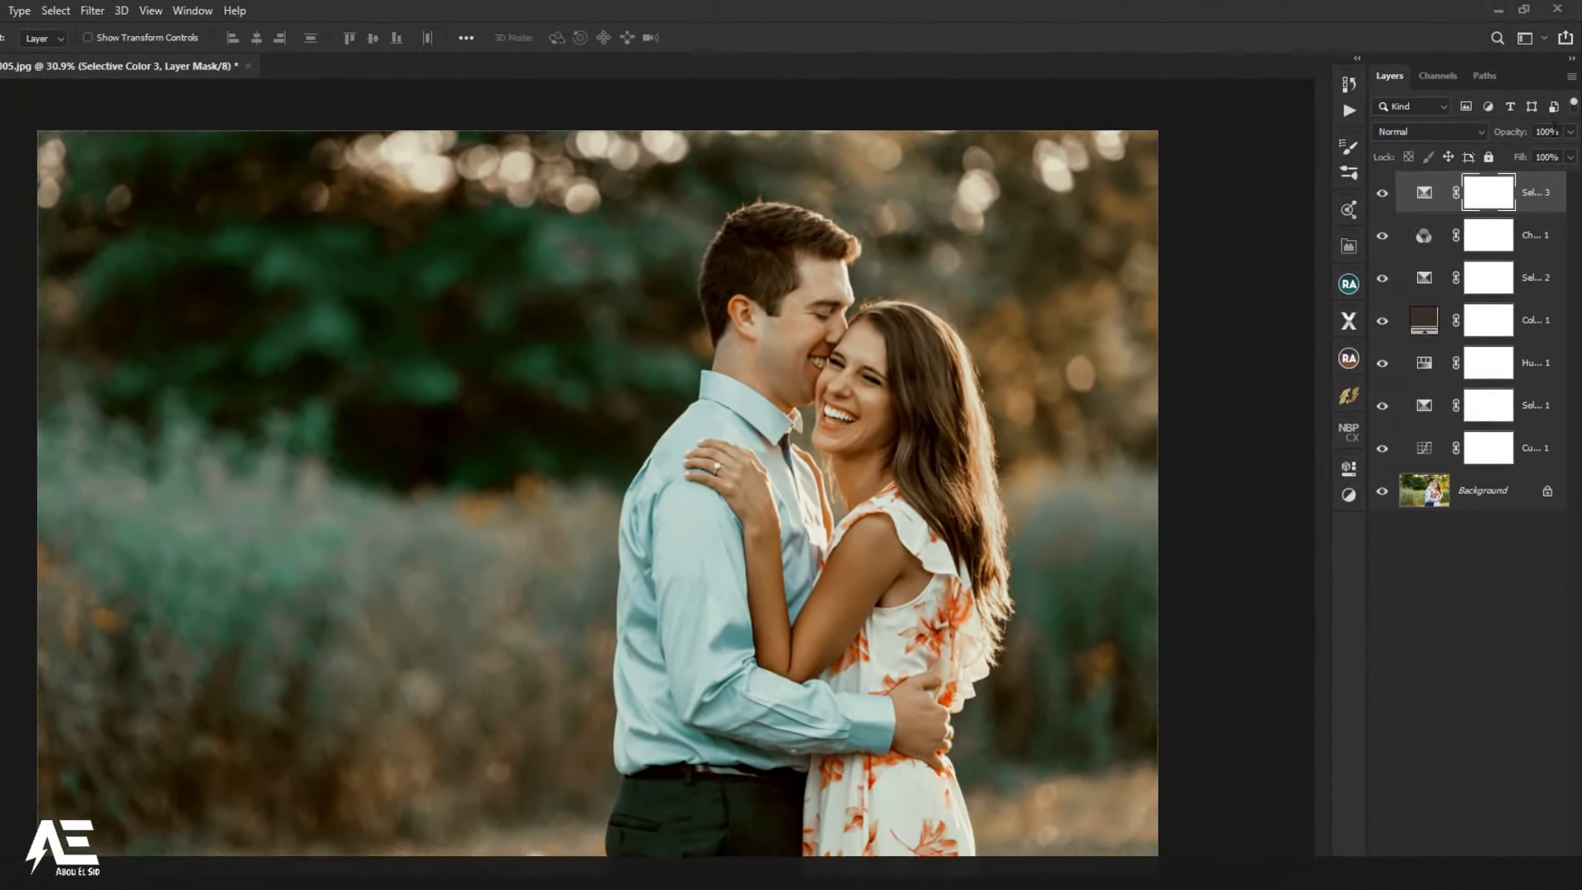
Step: Lower the third Selective Color layer's opacity to 35% and compare the photo with and without it
{"action": "left_click", "coordinate": [1569, 132]}
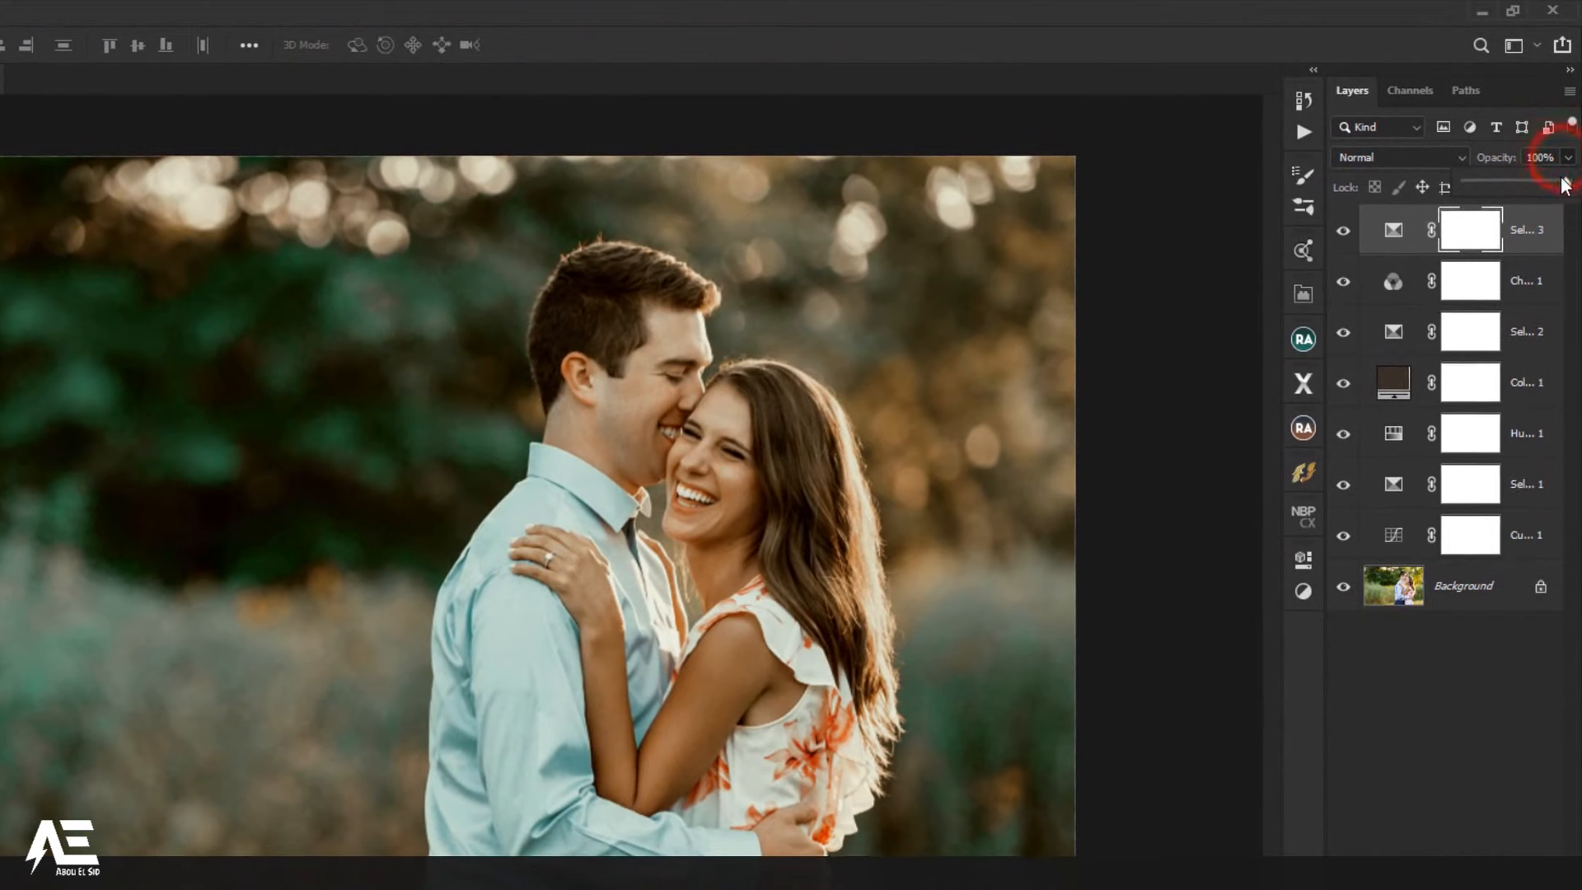
{"action": "left_click_drag", "start_coordinate": [1566, 186], "coordinate": [1556, 185]}
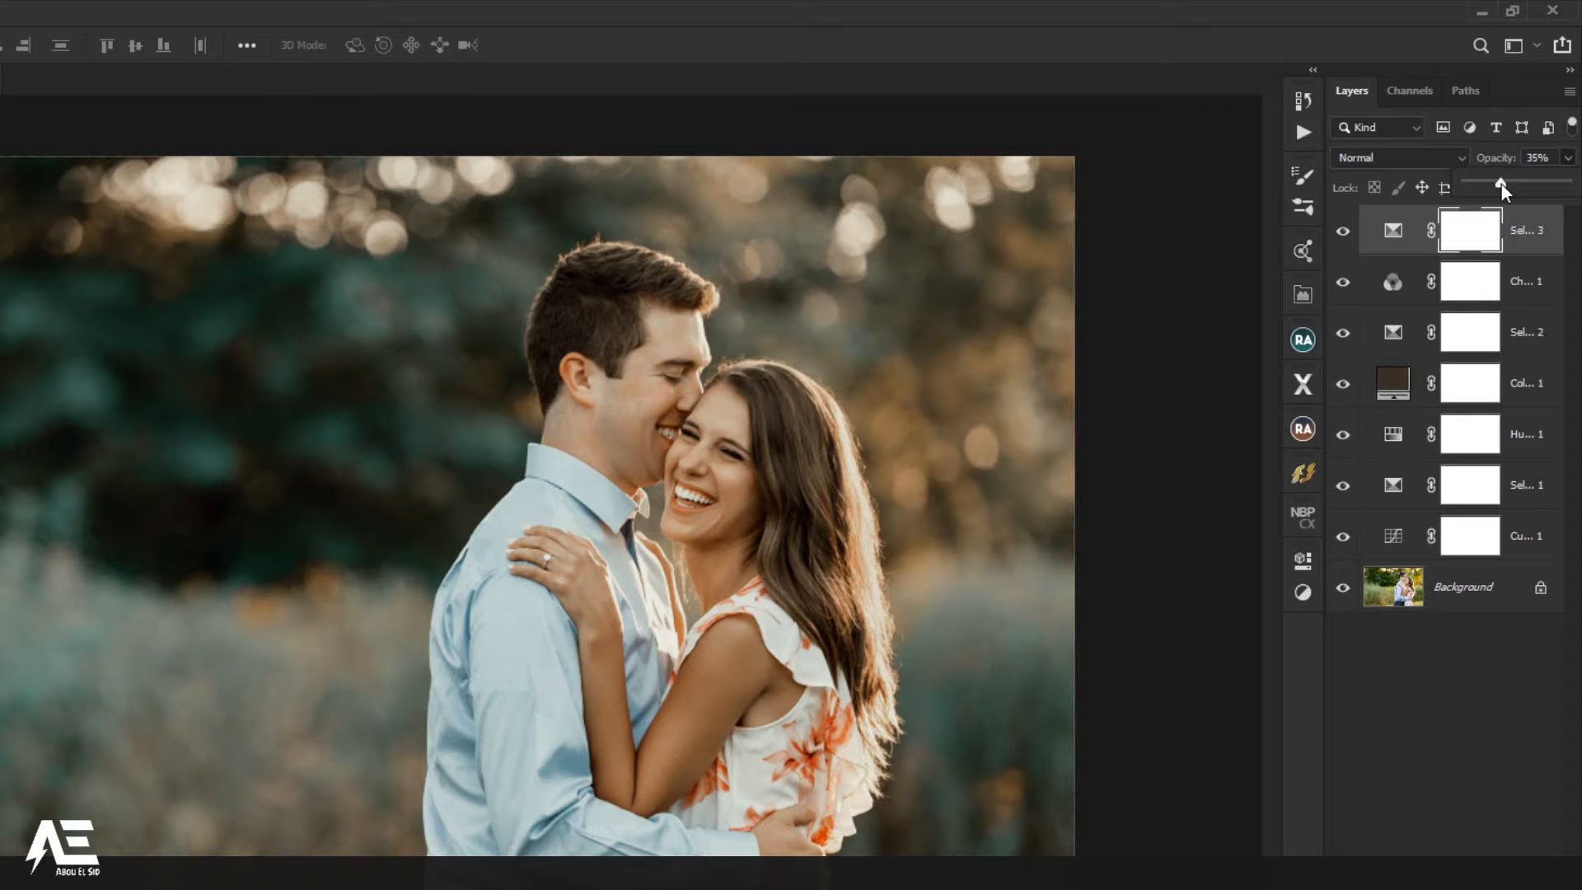
{"action": "left_click", "coordinate": [1343, 231]}
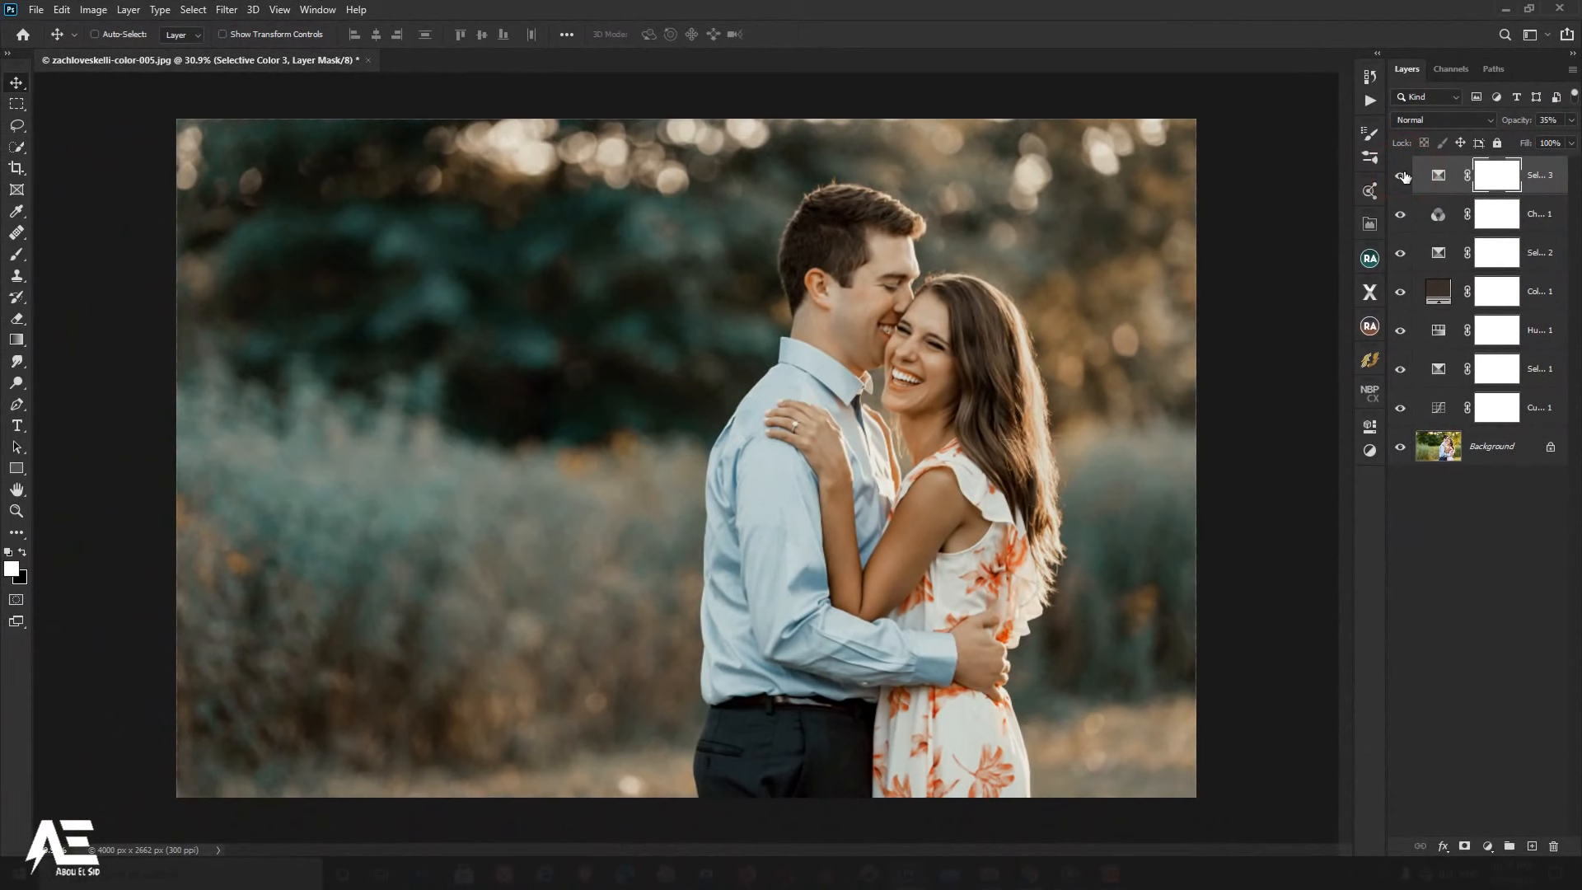
Step: Reopen the third Selective Color layer's settings, set Black to -27 in its Reds, and close them
{"action": "left_click", "coordinate": [1436, 176]}
{"action": "left_click", "coordinate": [1292, 488]}
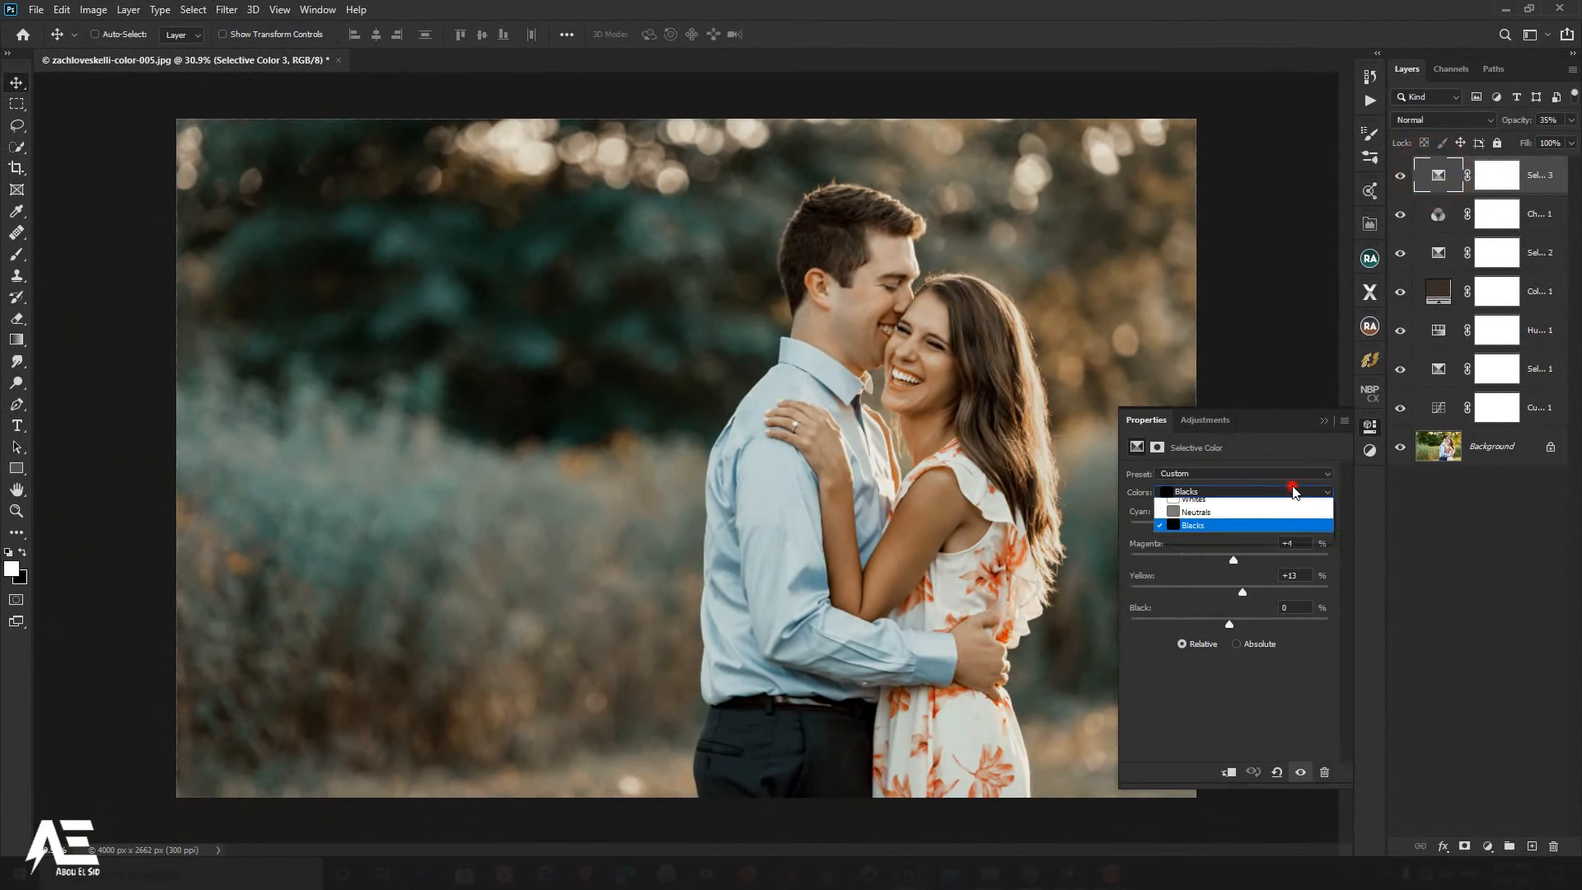
{"action": "left_click", "coordinate": [1218, 507]}
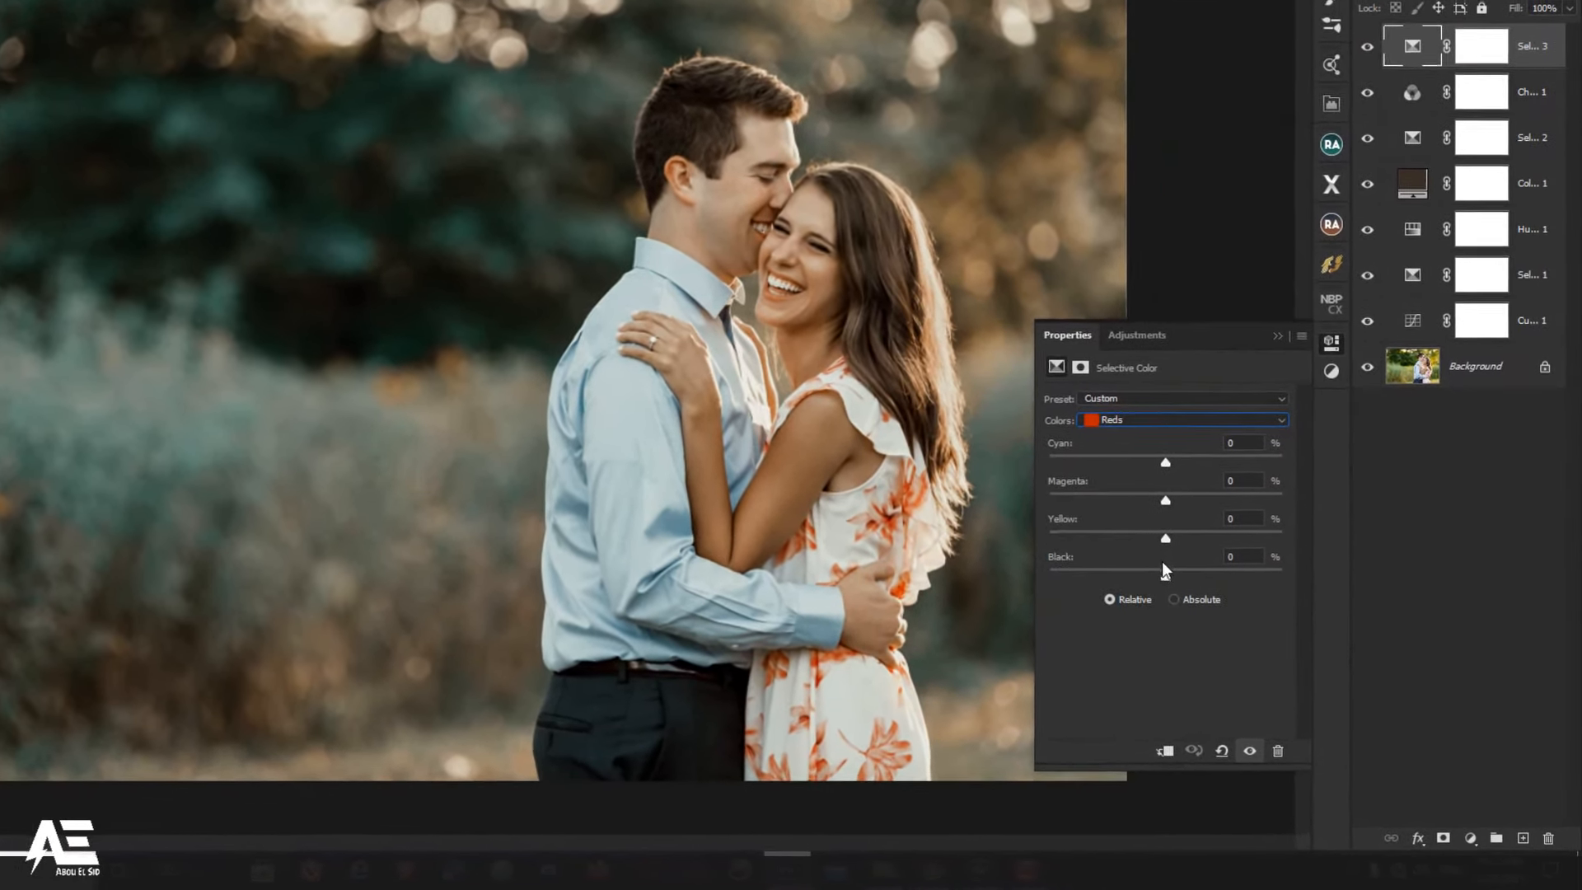
{"action": "left_click_drag", "start_coordinate": [1165, 576], "coordinate": [1130, 576]}
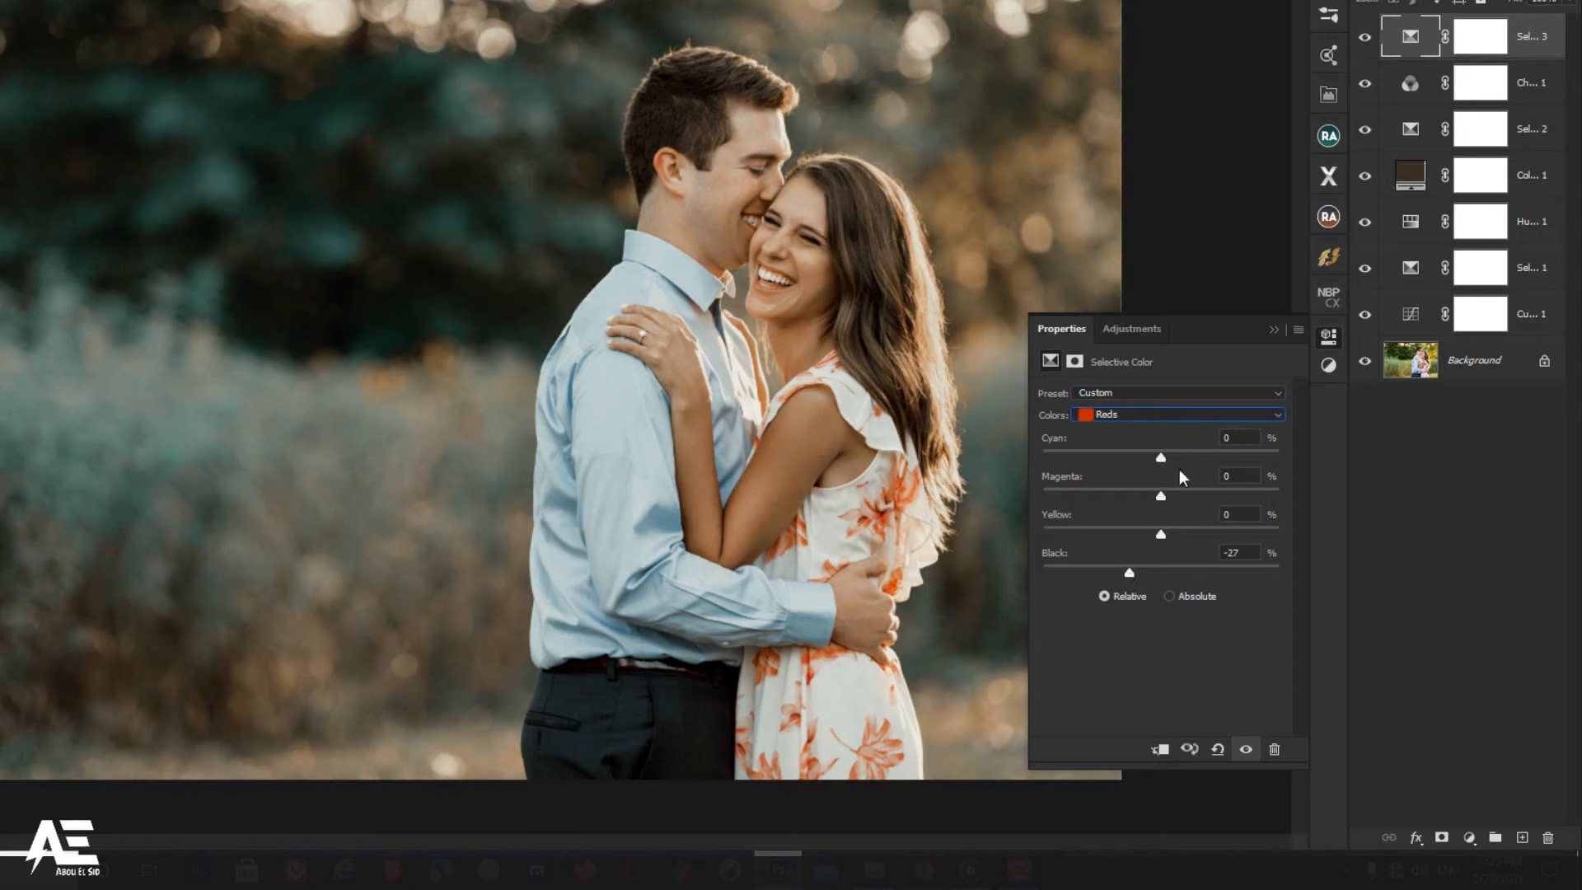
{"action": "left_click", "coordinate": [1275, 330]}
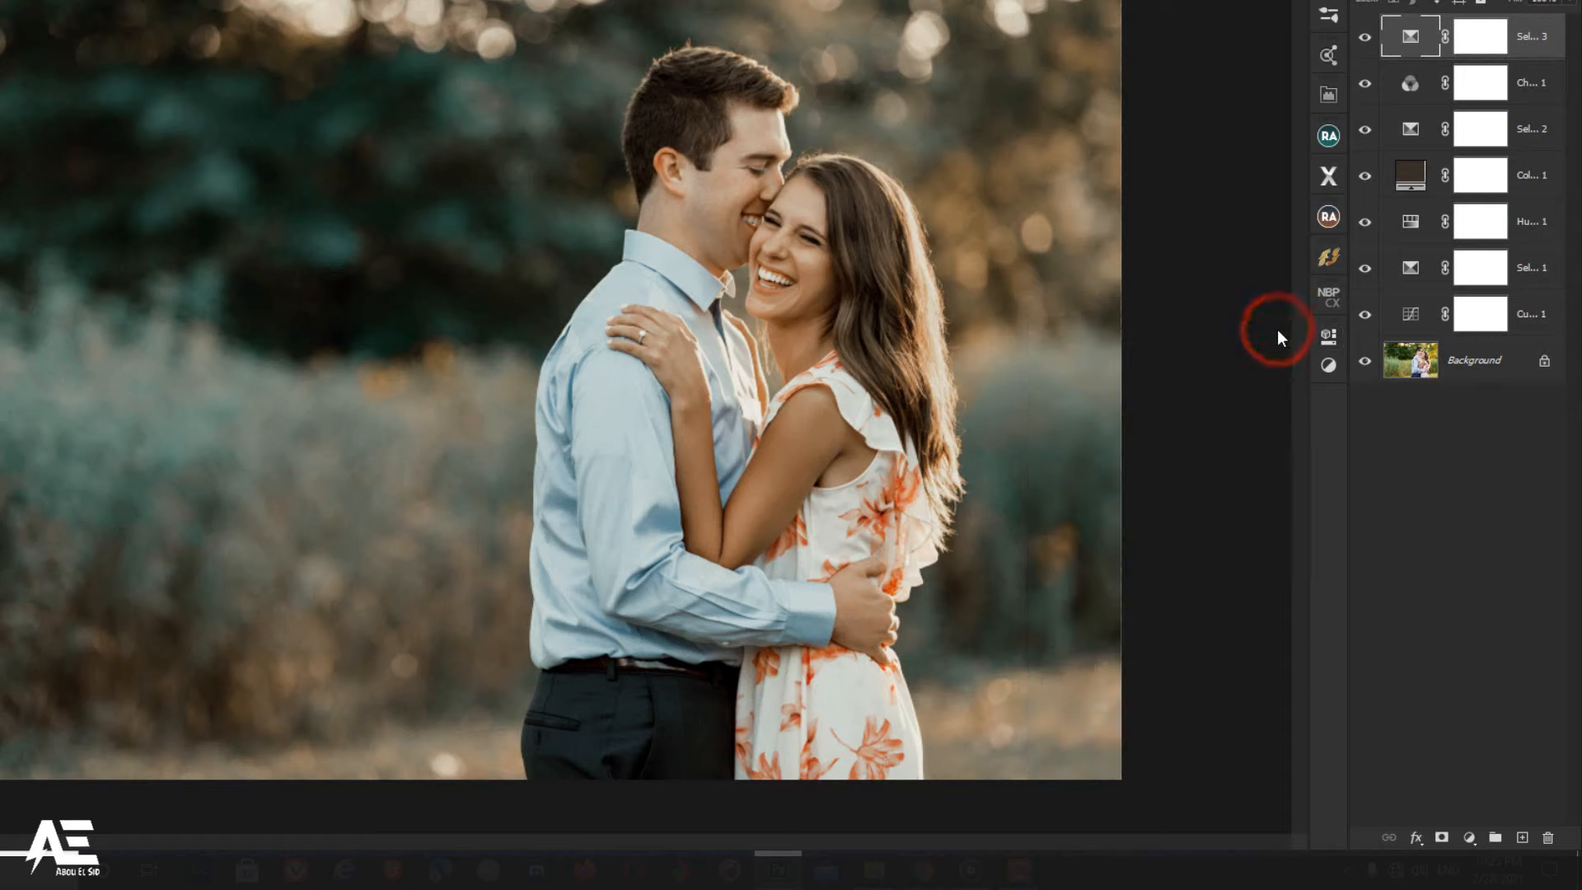
Step: Add a Color Balance layer with Midtones at Cyan-Red +8, Magenta-Green -14 and Yellow-Blue -32, and close its settings
{"action": "left_click", "coordinate": [1469, 837]}
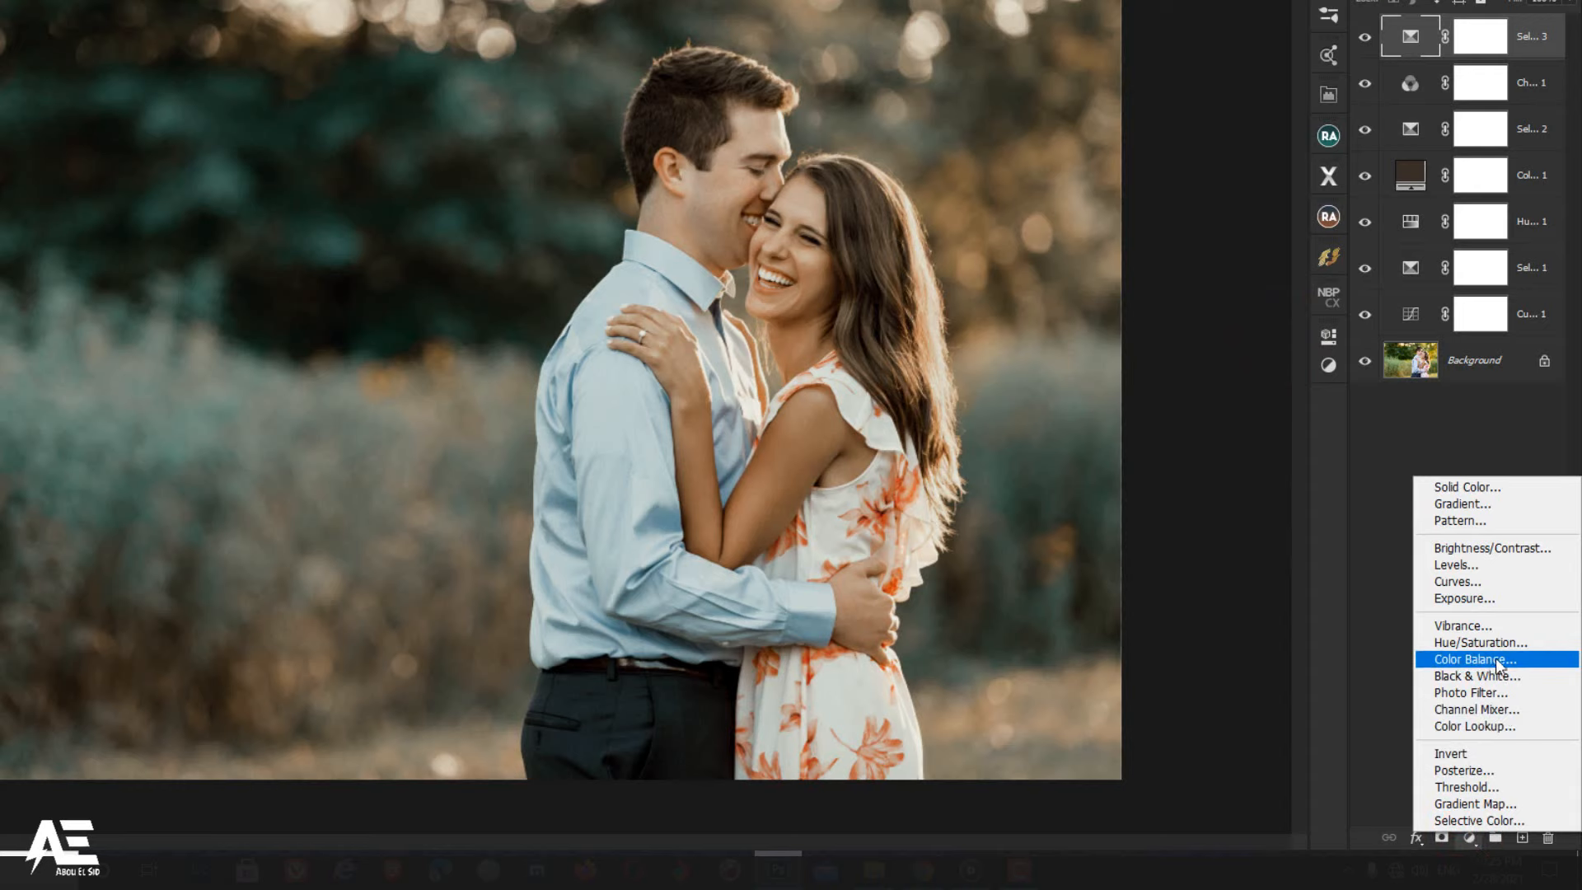
{"action": "left_click", "coordinate": [1472, 659]}
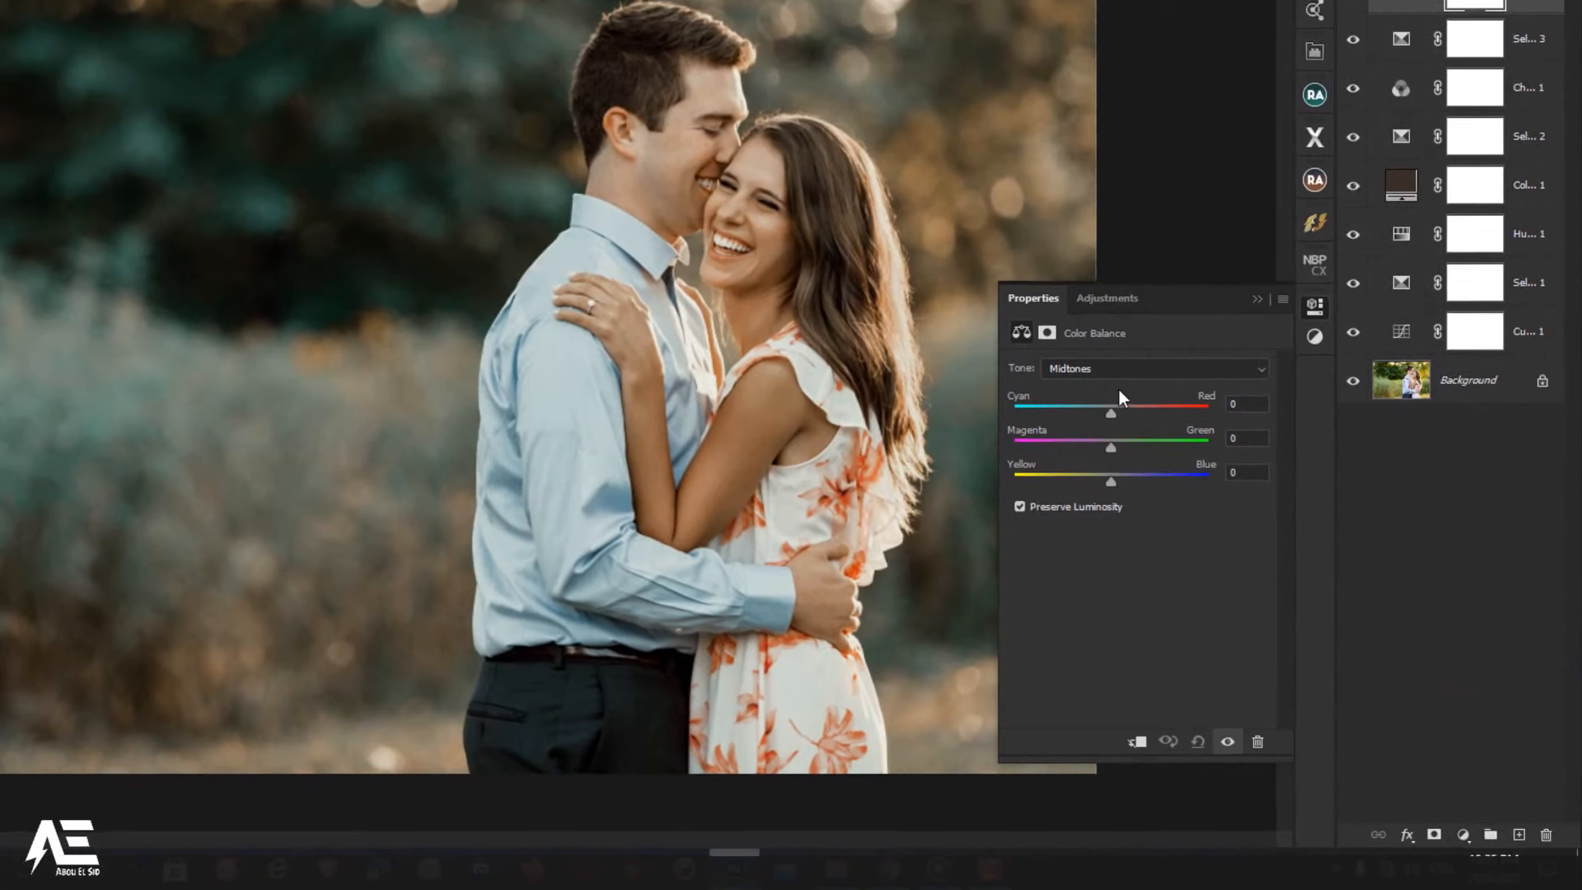
{"action": "left_click", "coordinate": [1132, 389]}
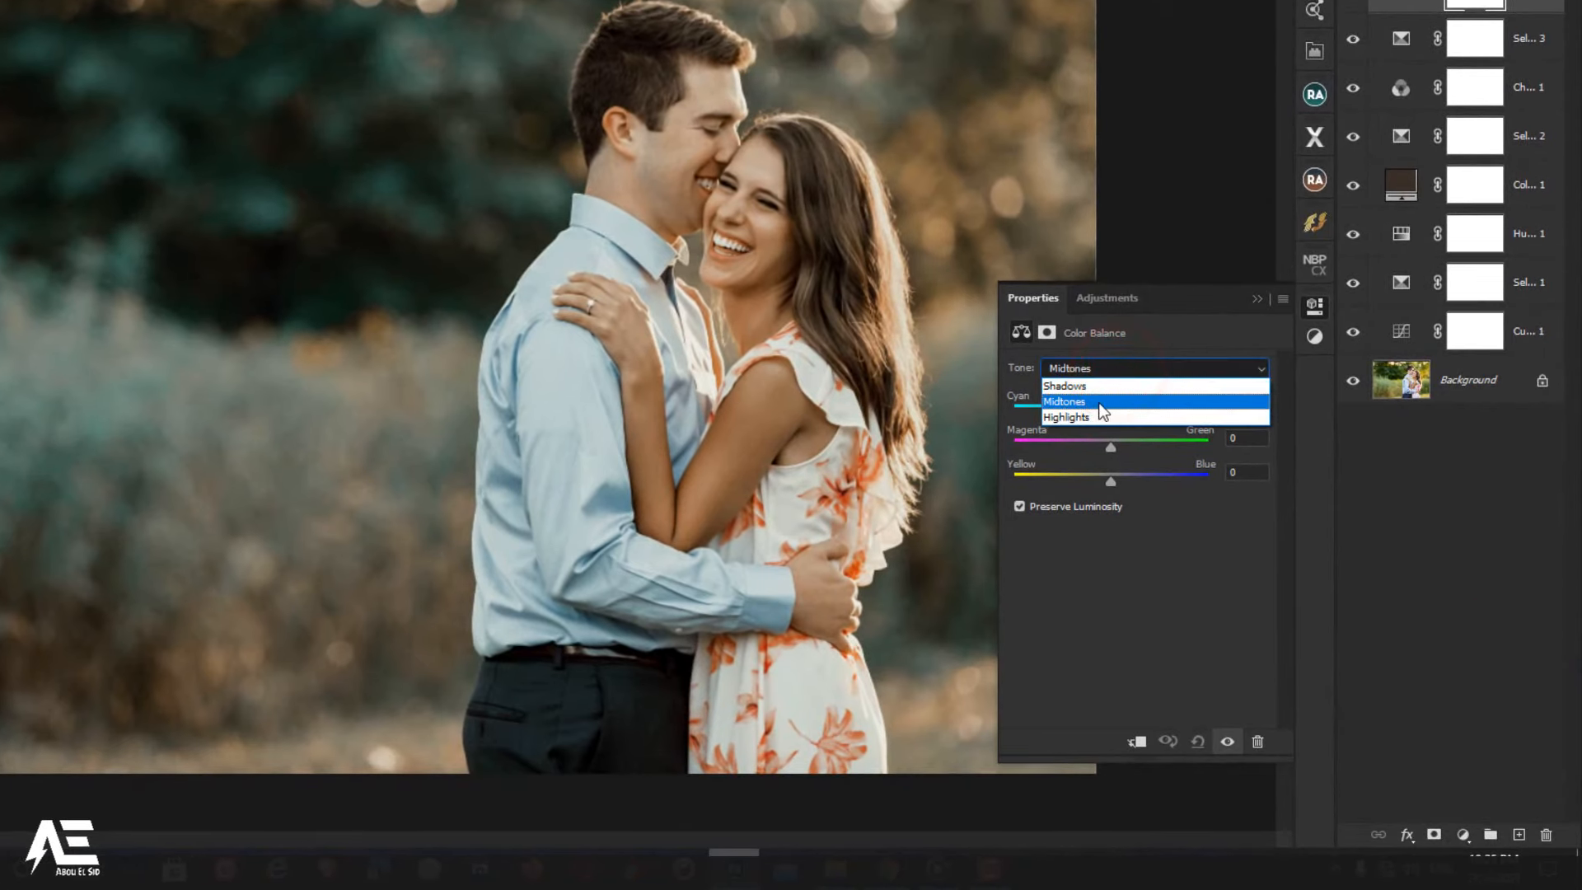
{"action": "left_click", "coordinate": [1078, 401]}
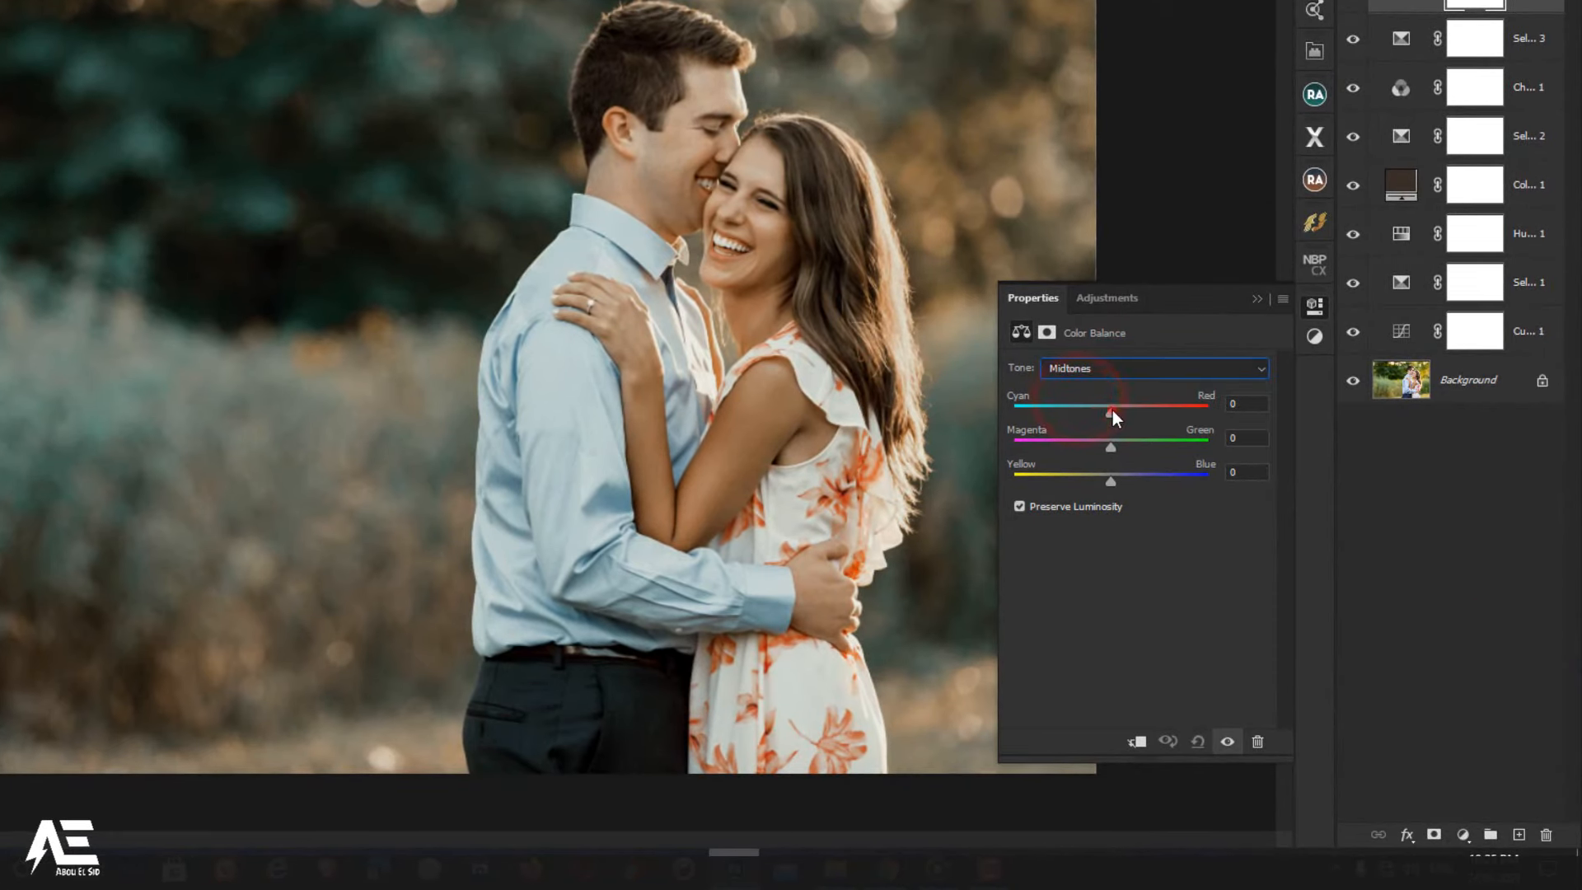
{"action": "left_click_drag", "start_coordinate": [1113, 410], "coordinate": [1114, 412]}
{"action": "left_click_drag", "start_coordinate": [1110, 444], "coordinate": [1108, 445]}
{"action": "left_click_drag", "start_coordinate": [1105, 450], "coordinate": [1102, 452]}
{"action": "left_click_drag", "start_coordinate": [1114, 479], "coordinate": [1101, 483]}
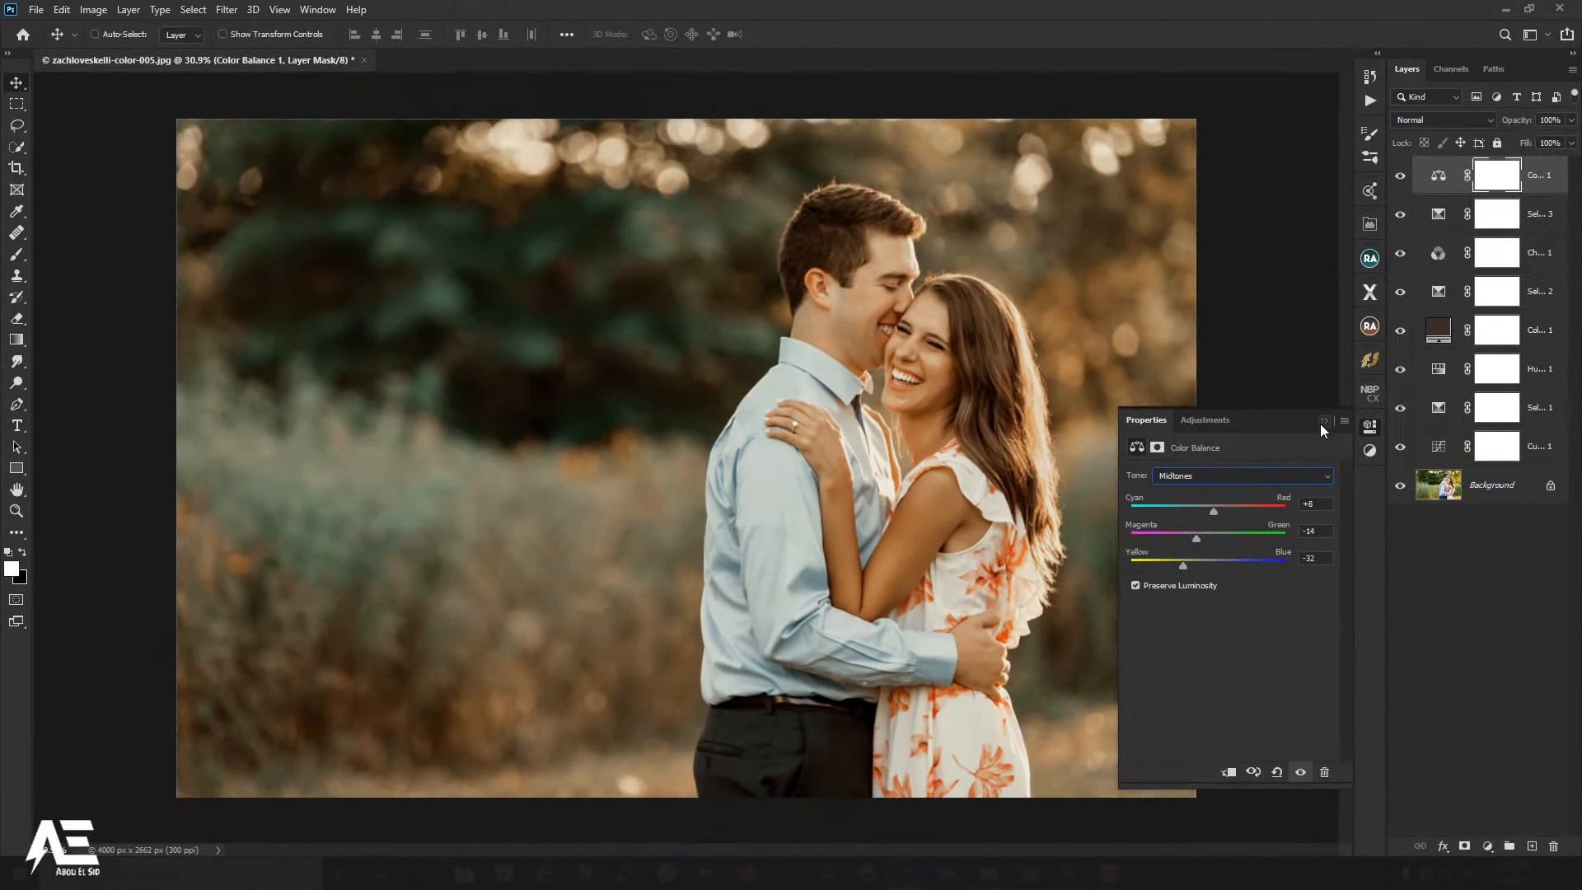
{"action": "left_click", "coordinate": [1323, 420]}
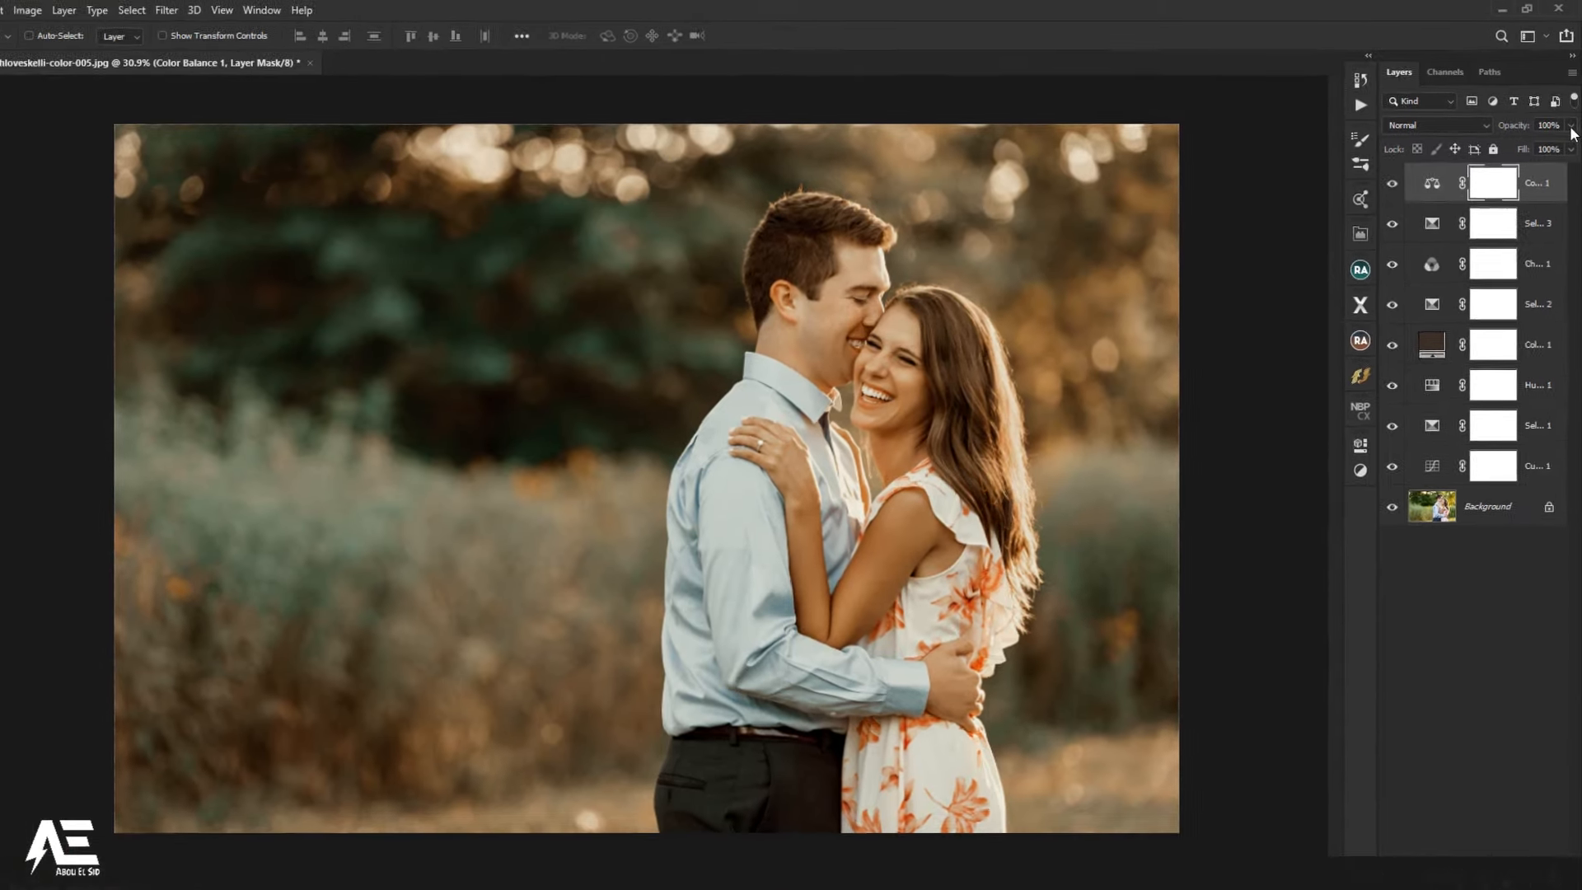
Step: Lower the Color Balance layer's opacity and compare the photo with and without the layer
{"action": "left_click", "coordinate": [1571, 120]}
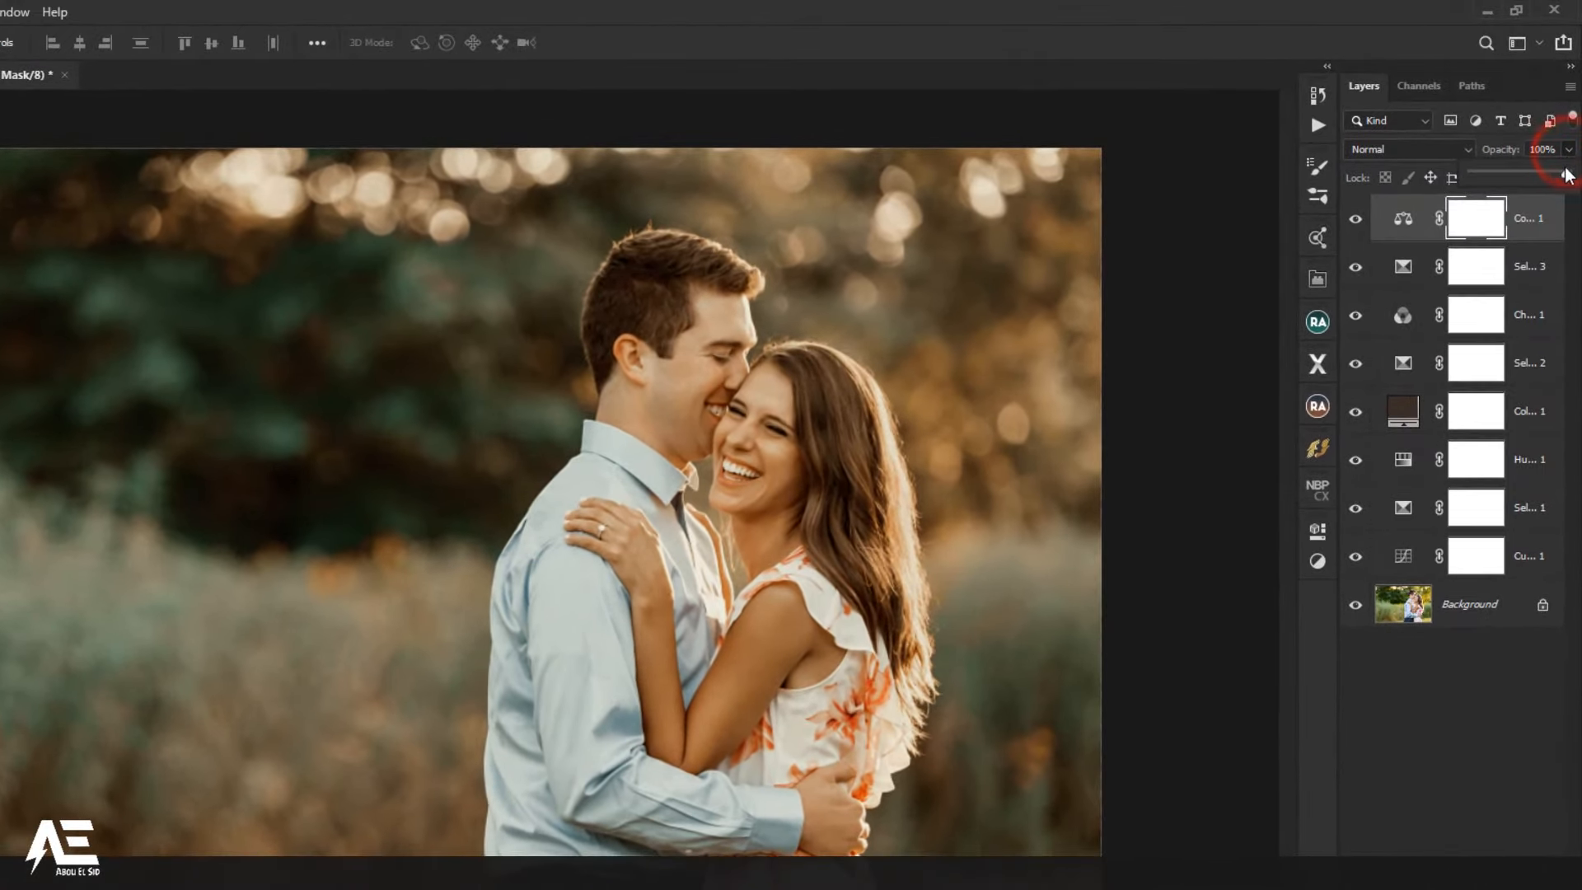
{"action": "left_click_drag", "start_coordinate": [1571, 136], "coordinate": [1546, 177]}
{"action": "left_click_drag", "start_coordinate": [1519, 176], "coordinate": [1521, 176]}
{"action": "left_click", "coordinate": [1356, 219]}
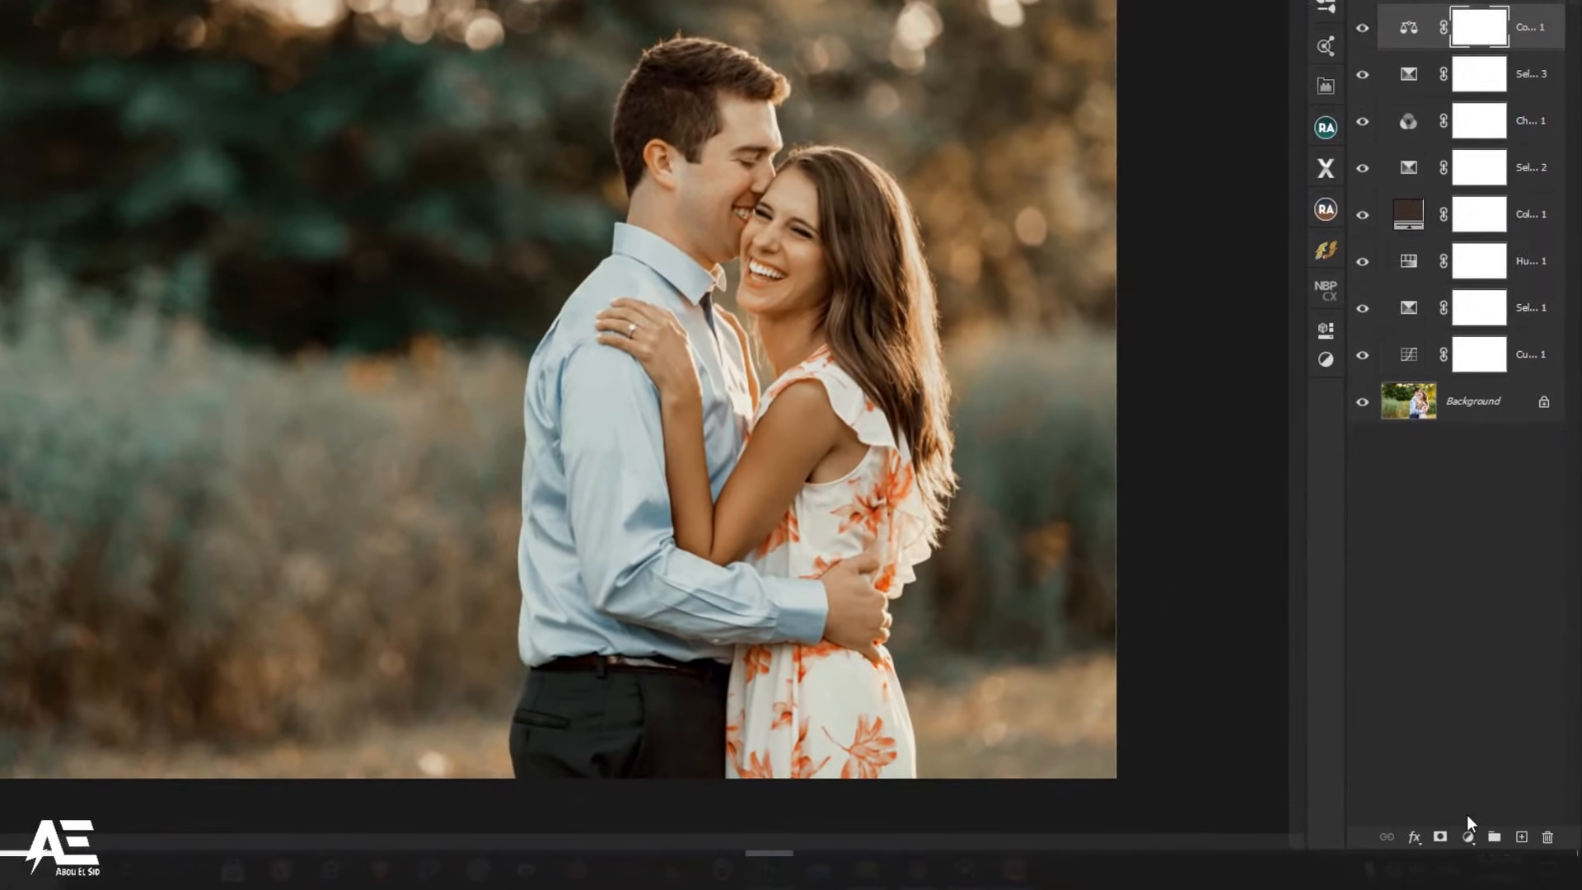
Step: Add a fourth Selective Color layer, slightly reducing Magenta and raising Yellow in its Greens, and close its settings
{"action": "left_click", "coordinate": [1469, 836]}
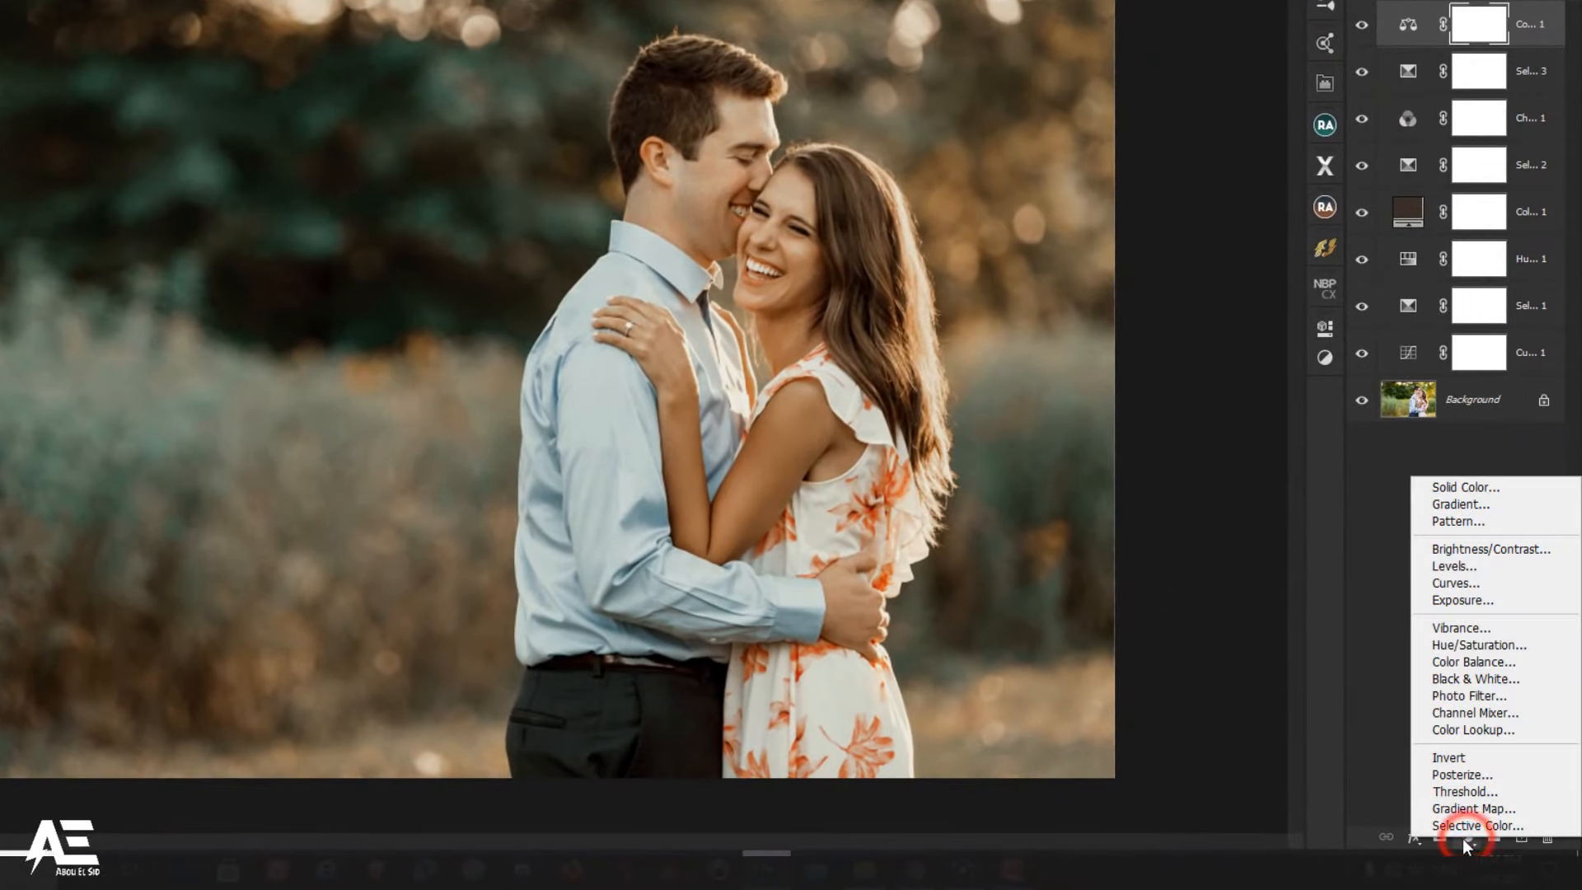
{"action": "left_click", "coordinate": [1481, 826]}
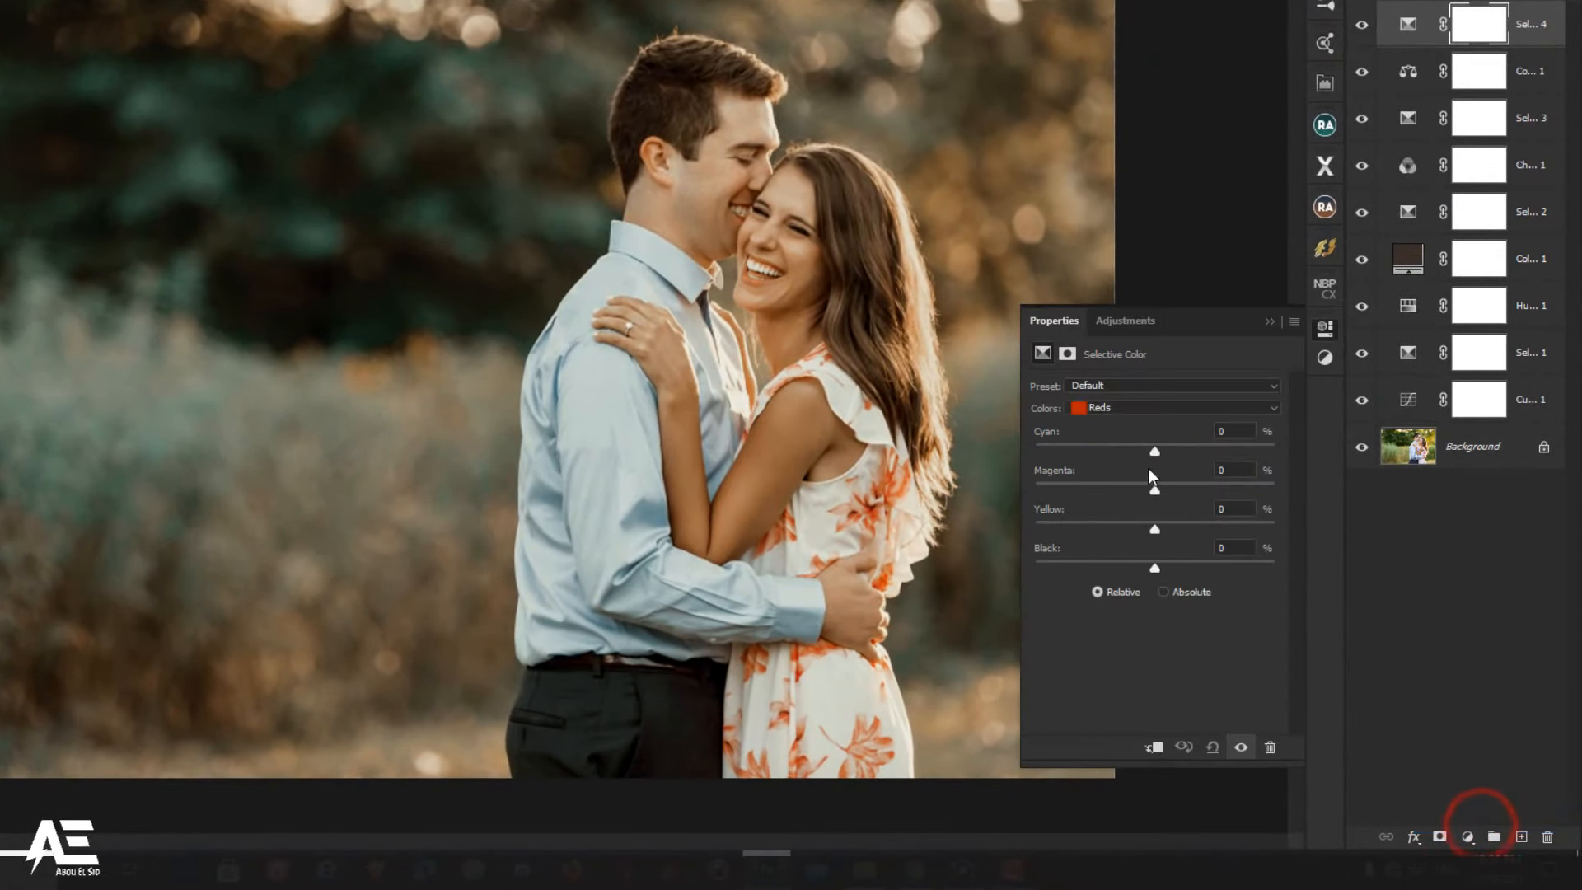
{"action": "left_click", "coordinate": [1139, 409]}
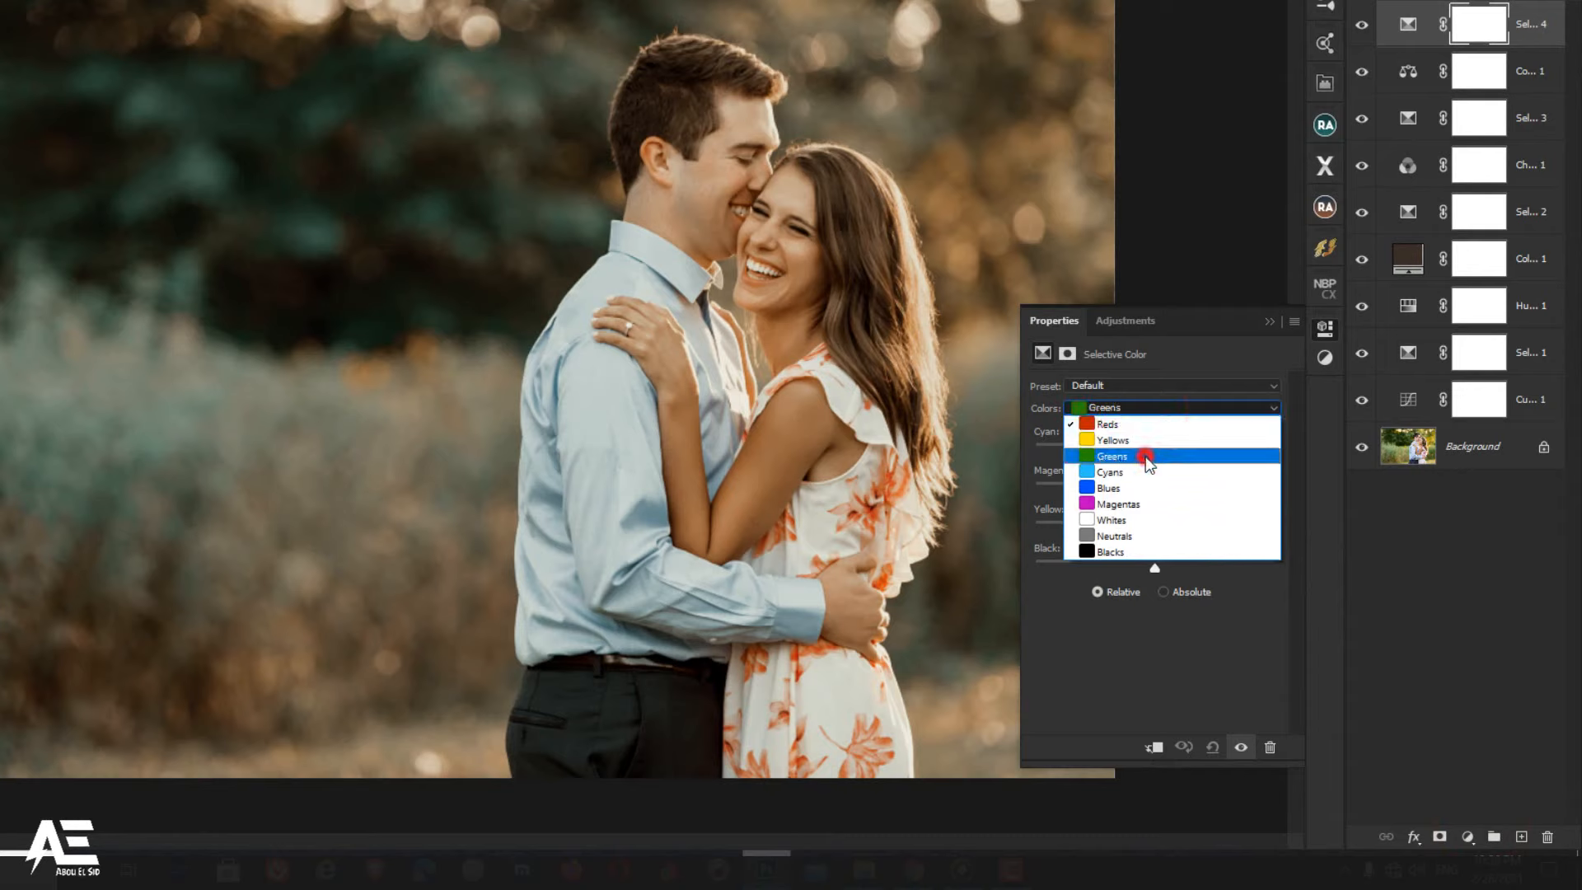
{"action": "left_click", "coordinate": [1146, 456]}
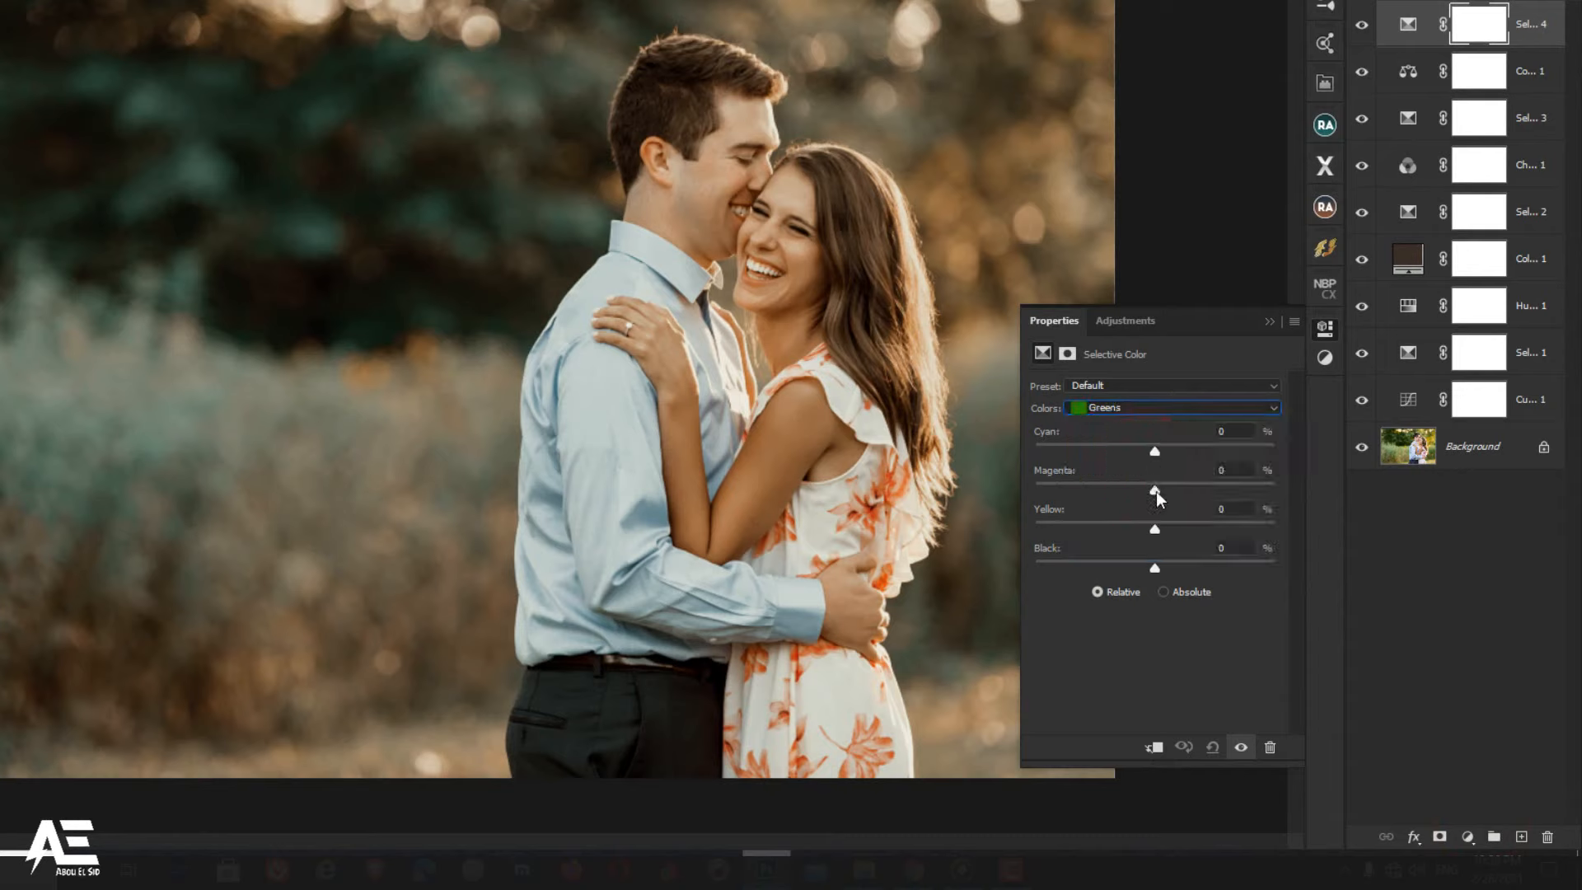
{"action": "left_click_drag", "start_coordinate": [1156, 491], "coordinate": [1144, 493]}
{"action": "left_click_drag", "start_coordinate": [1155, 529], "coordinate": [1170, 528]}
{"action": "left_click", "coordinate": [1272, 323]}
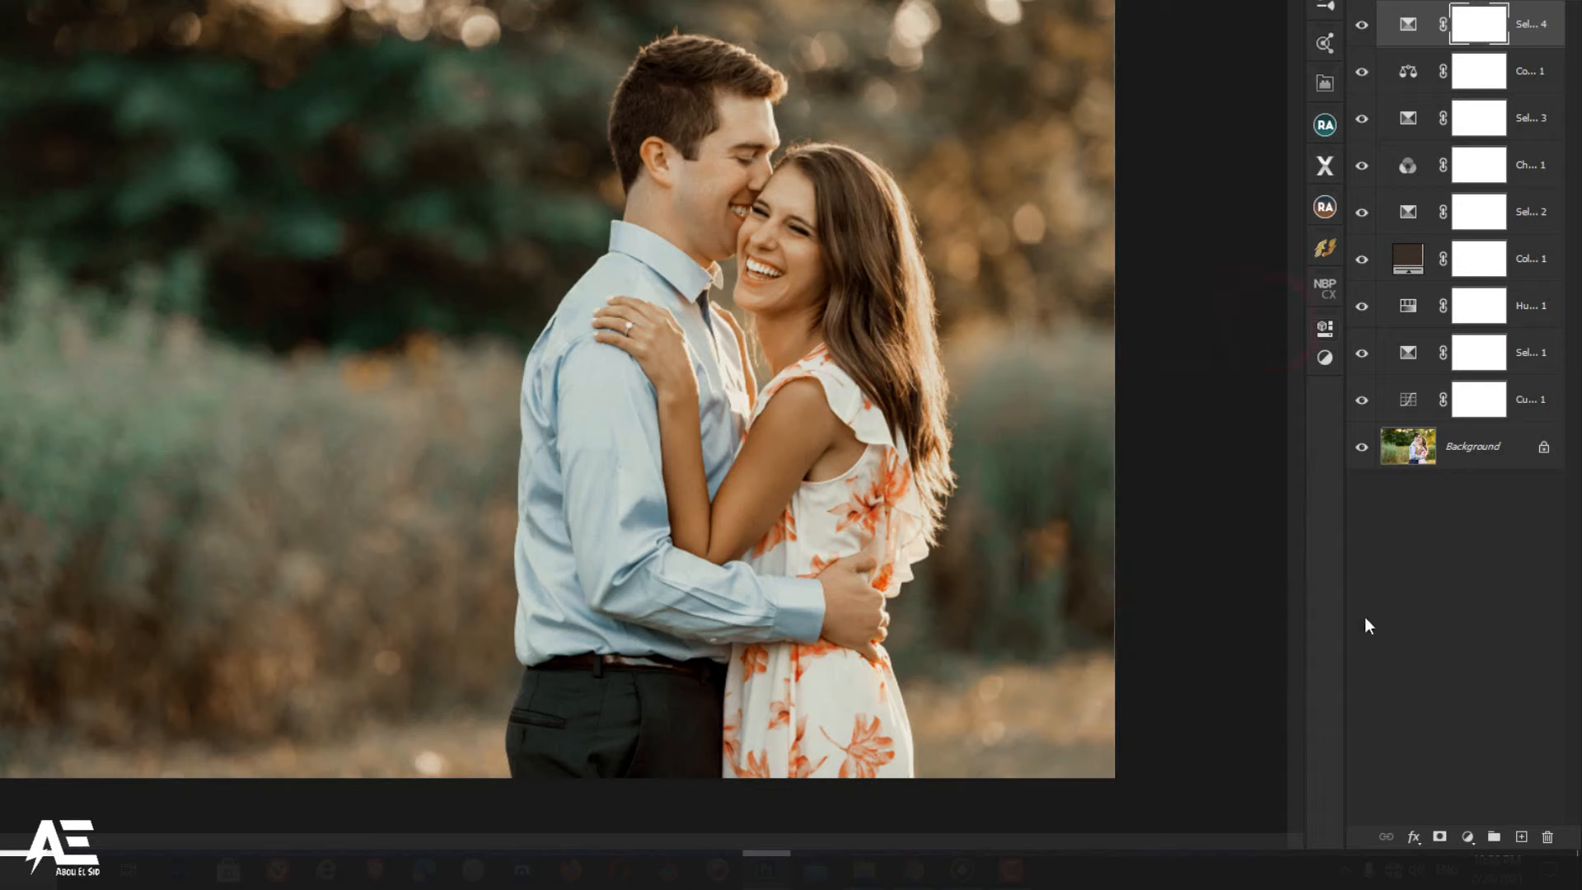
Step: Add a second Hue/Saturation layer with the Yellows at Hue -2 and Saturation -17, and close its settings
{"action": "left_click", "coordinate": [1468, 837]}
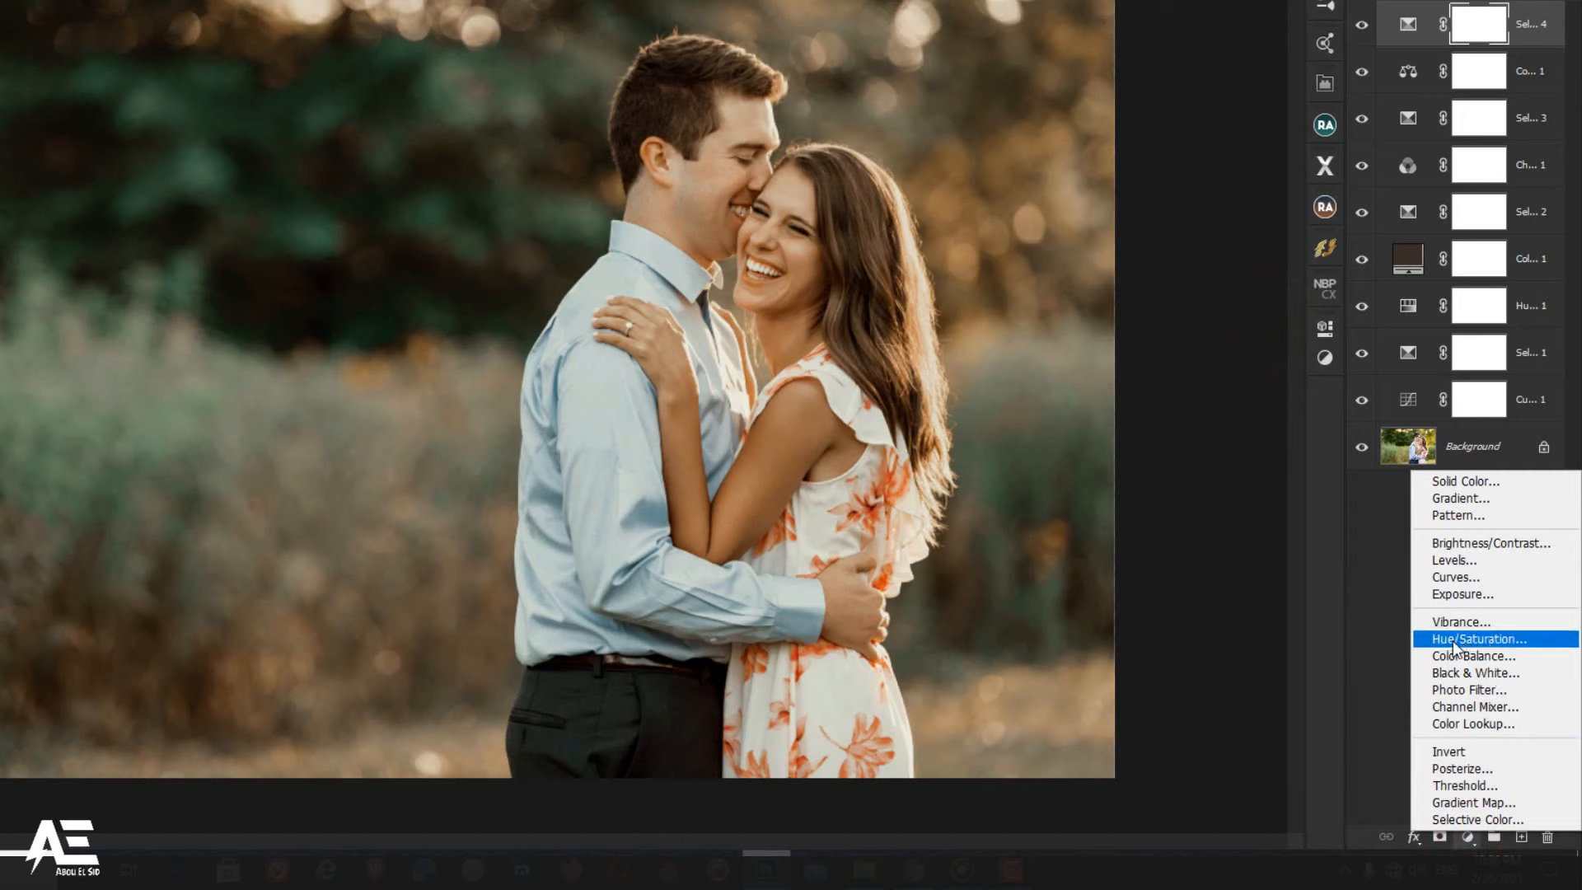
{"action": "left_click", "coordinate": [1497, 640]}
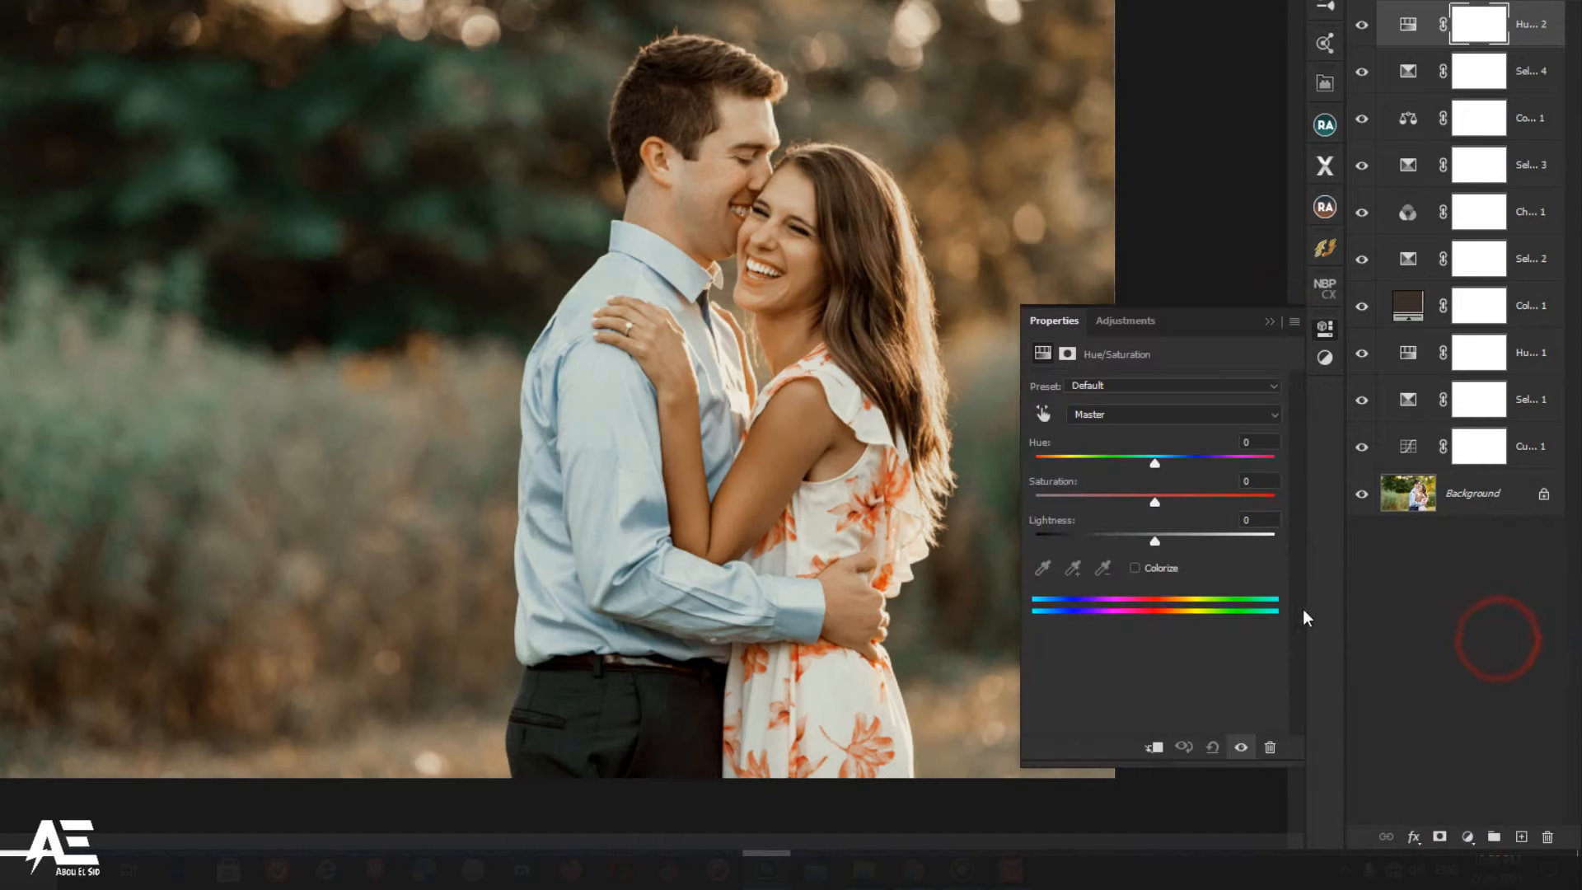
{"action": "left_click", "coordinate": [1170, 414]}
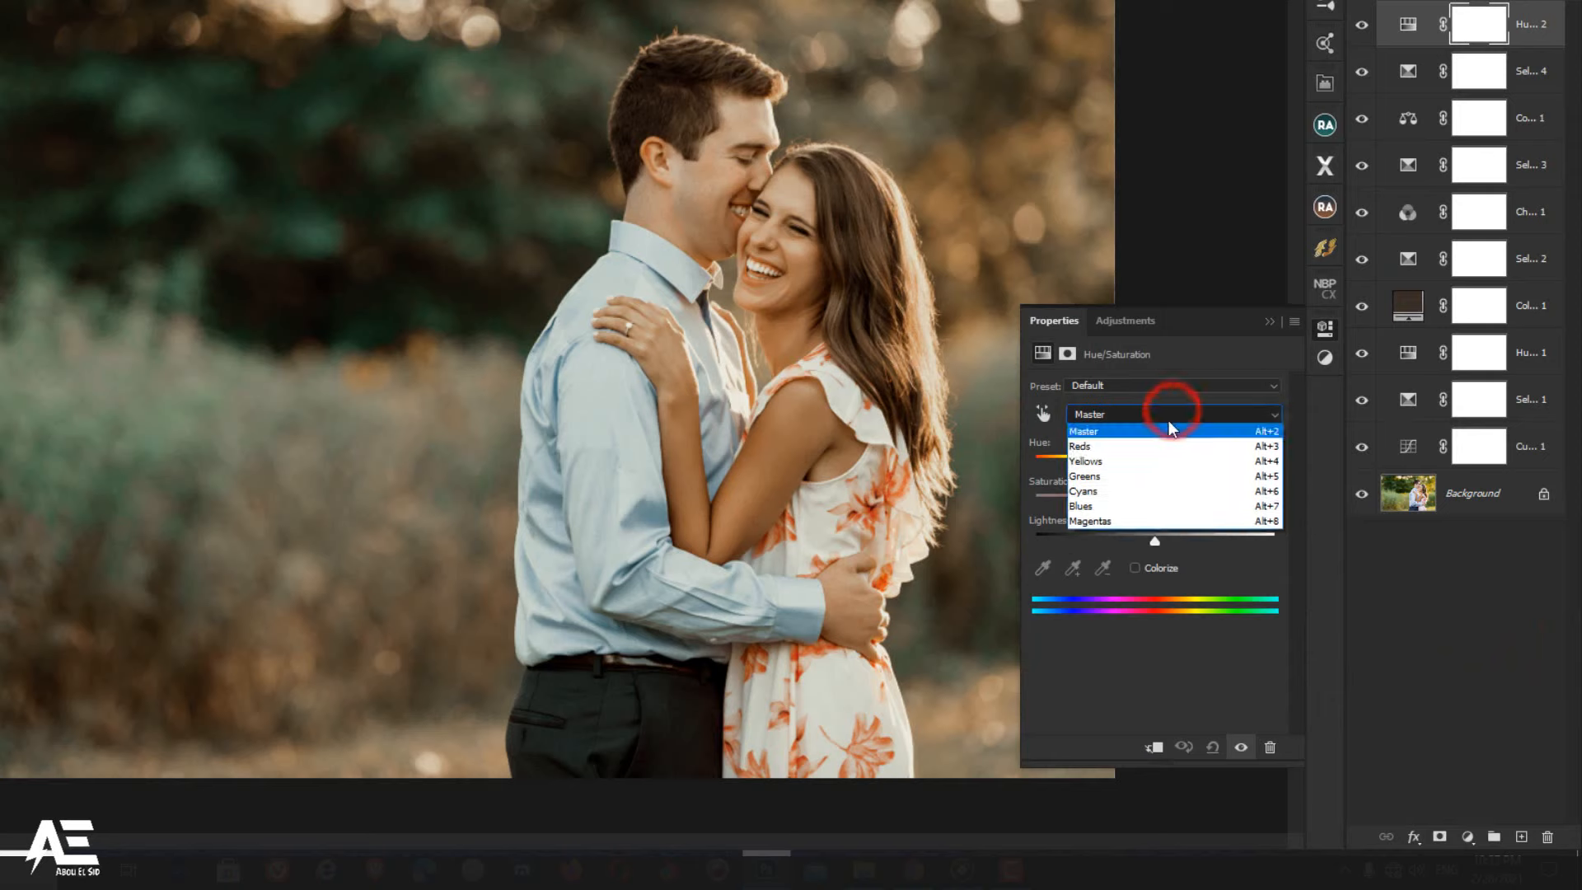
{"action": "left_click", "coordinate": [1154, 461]}
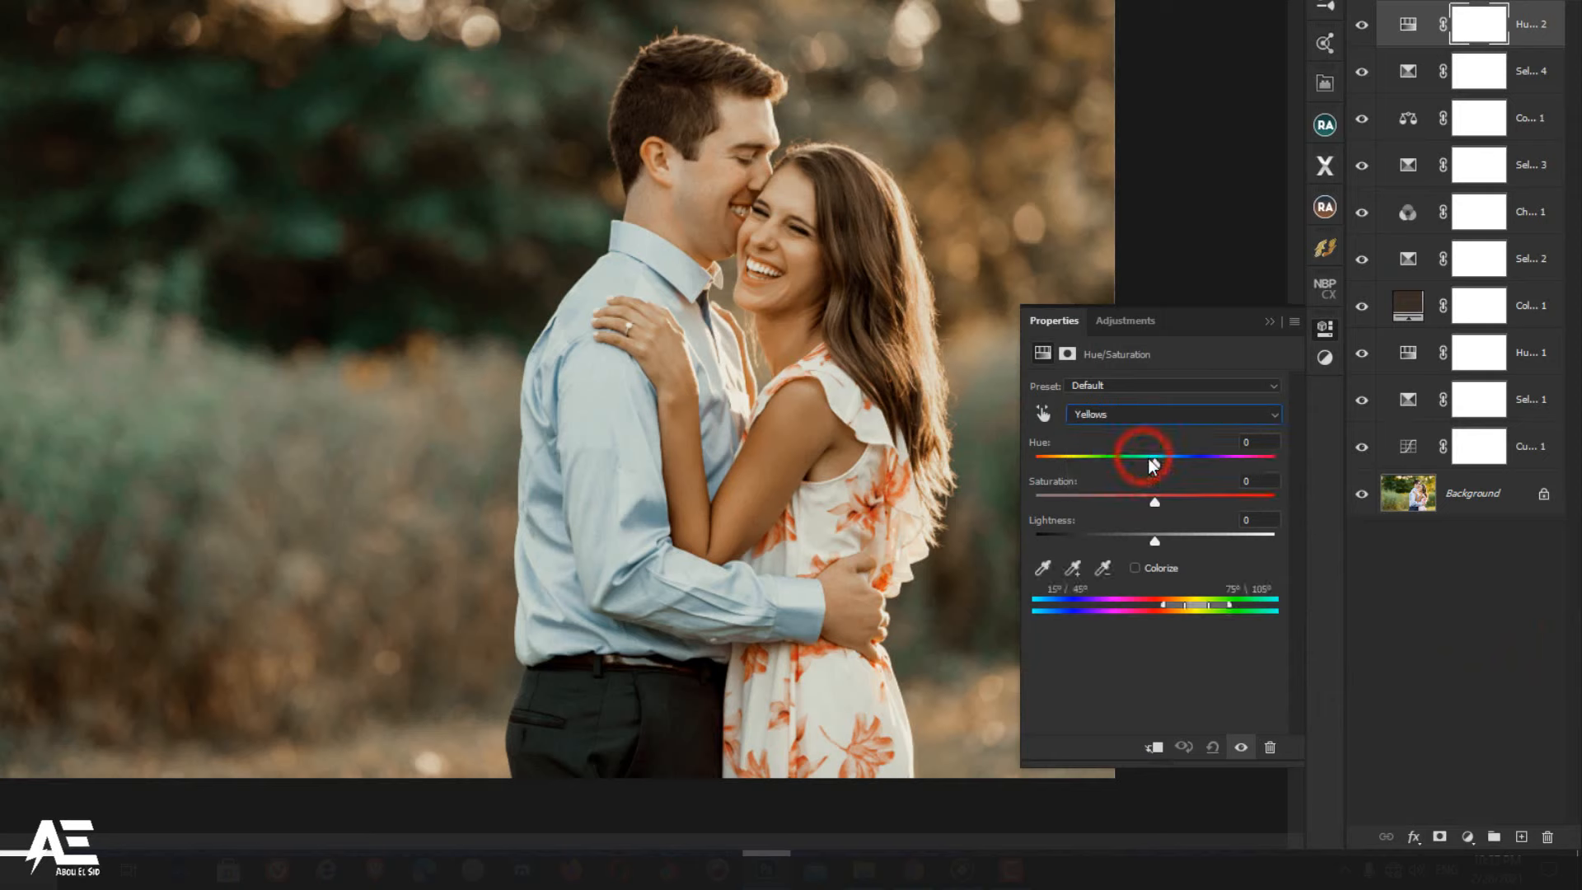
{"action": "left_click_drag", "start_coordinate": [1154, 466], "coordinate": [1152, 467]}
{"action": "left_click_drag", "start_coordinate": [1155, 499], "coordinate": [1152, 501]}
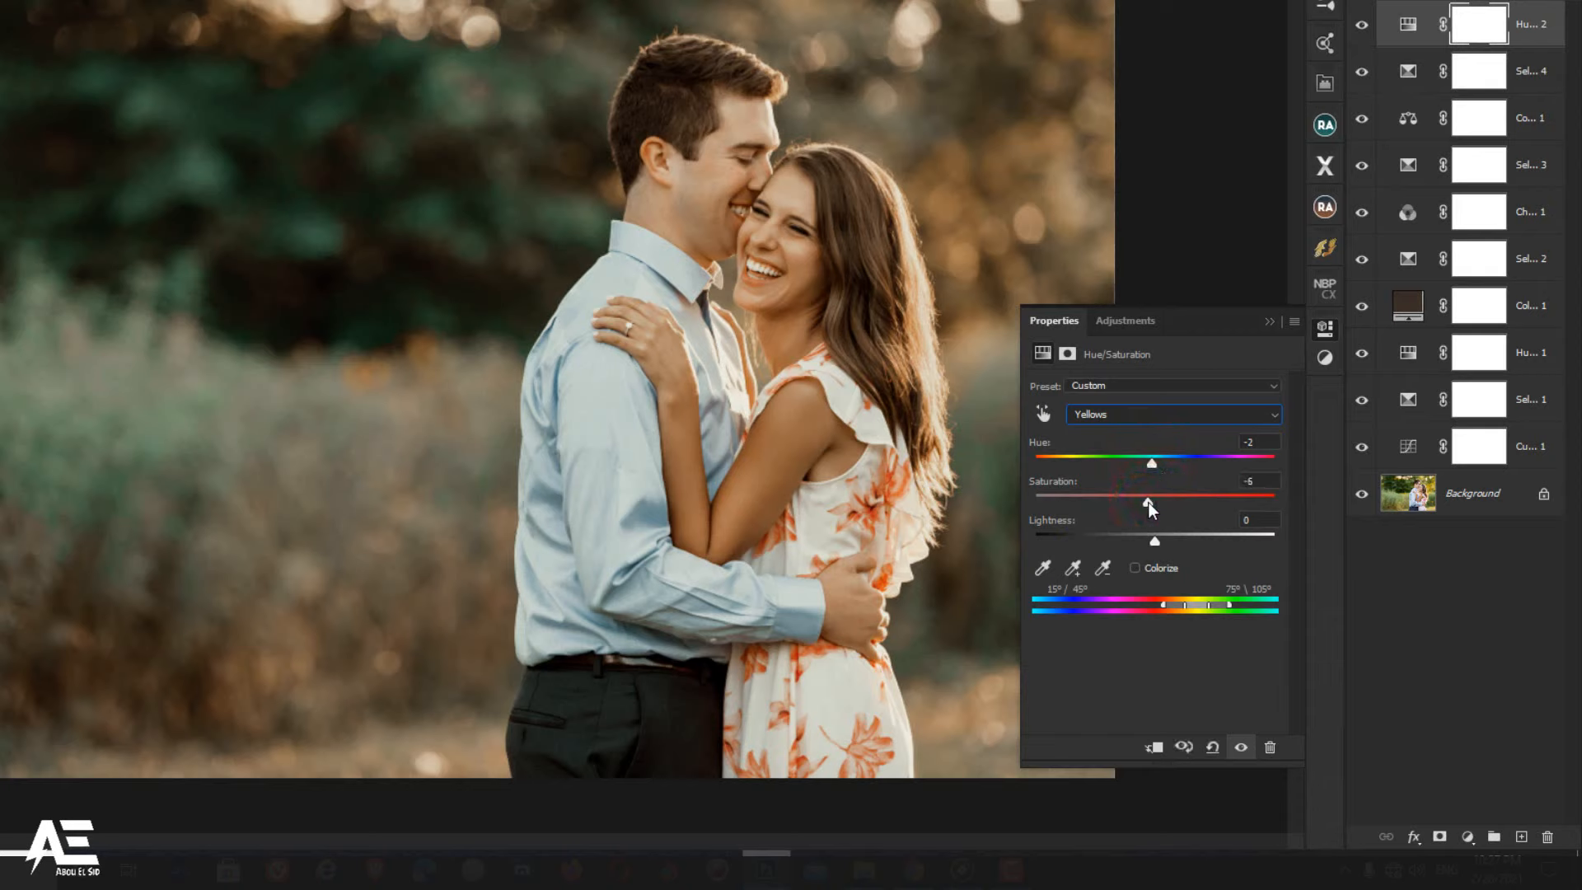
{"action": "left_click_drag", "start_coordinate": [1144, 503], "coordinate": [1142, 504]}
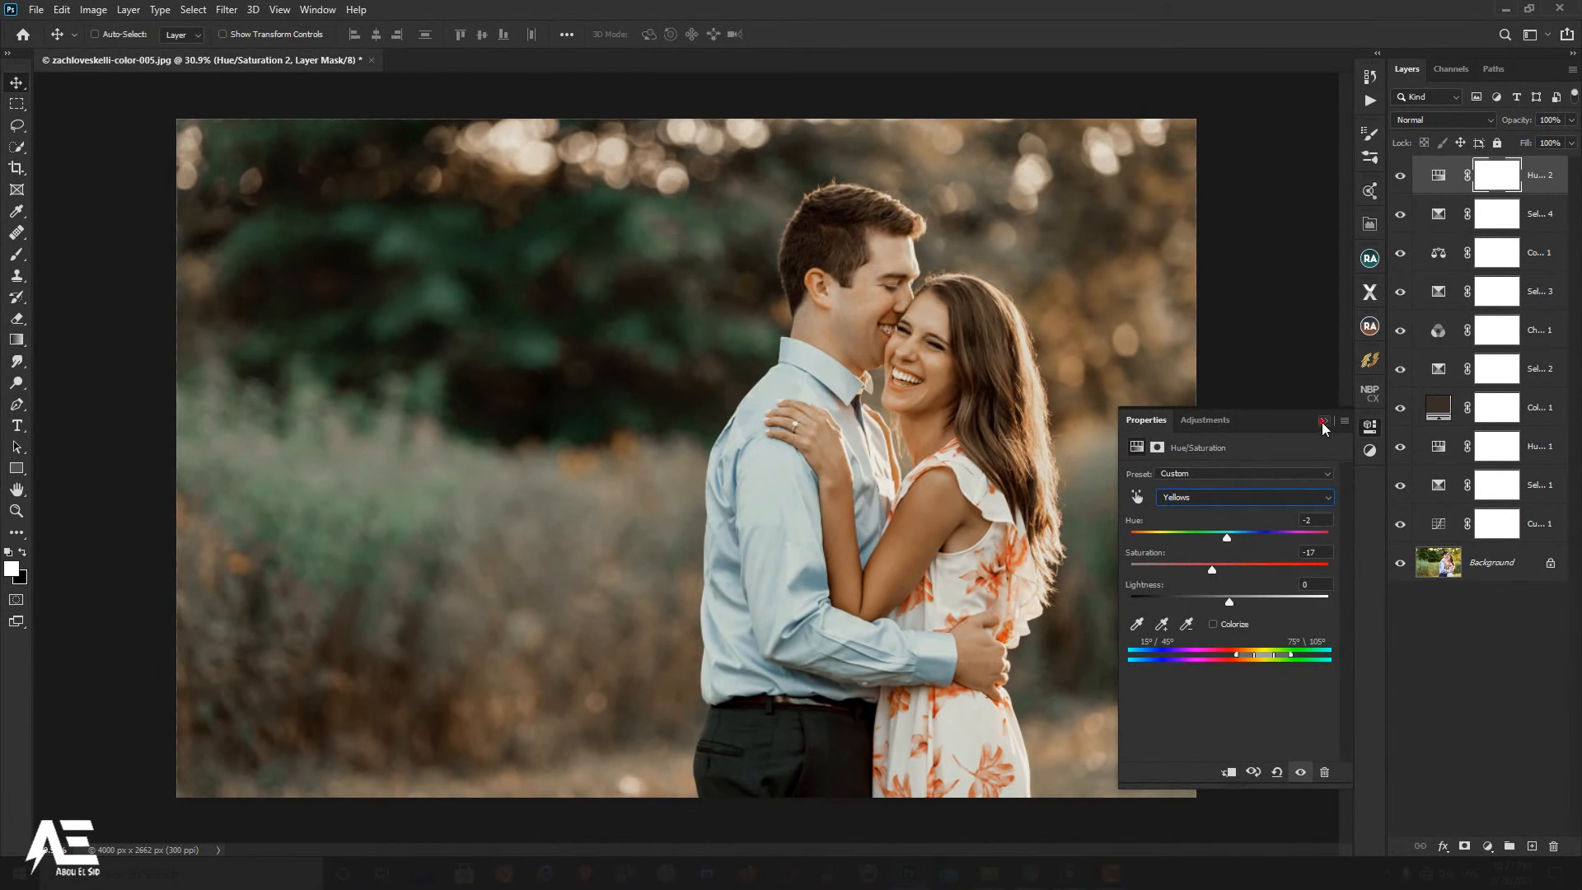
{"action": "left_click", "coordinate": [1322, 422]}
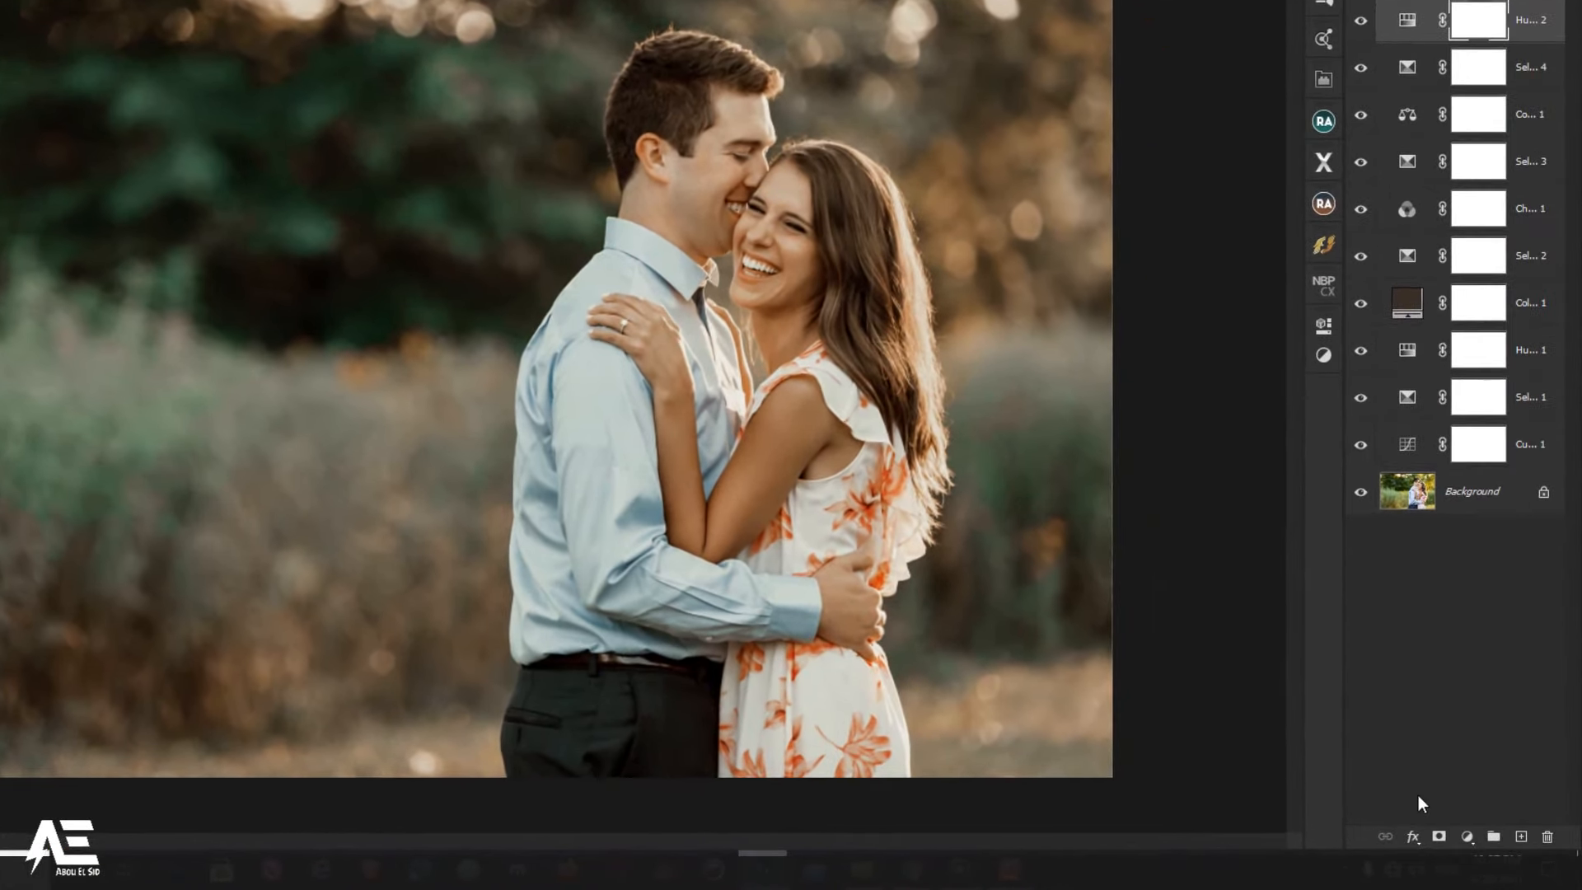
Step: Add a second Curves layer and place a shadow point on the RGB curve at input 63, output 47
{"action": "left_click", "coordinate": [1467, 837]}
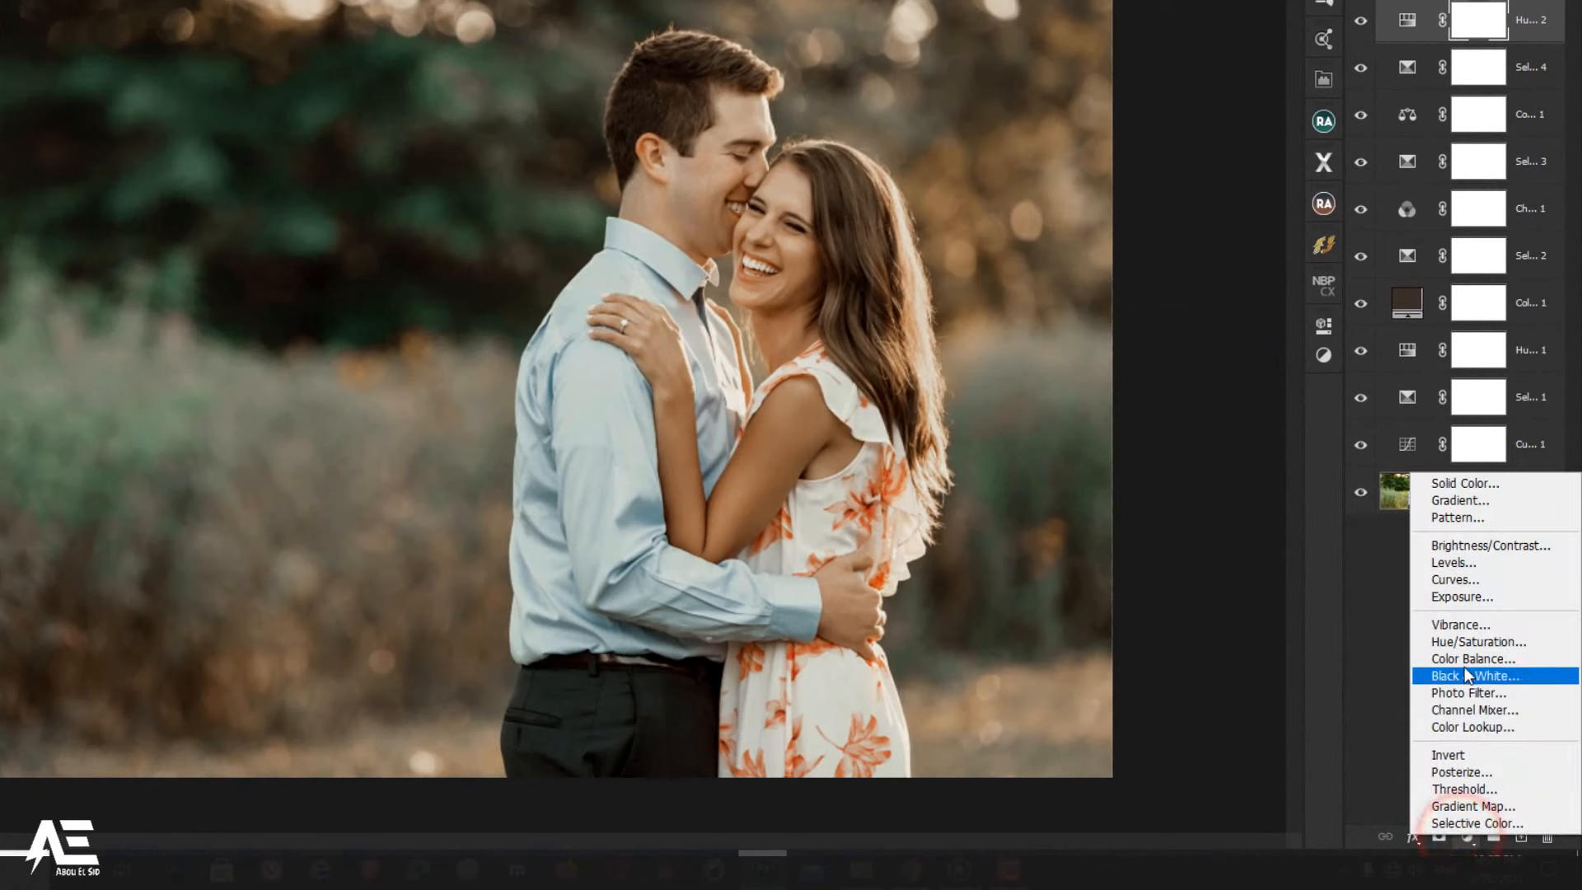
{"action": "left_click", "coordinate": [1461, 580]}
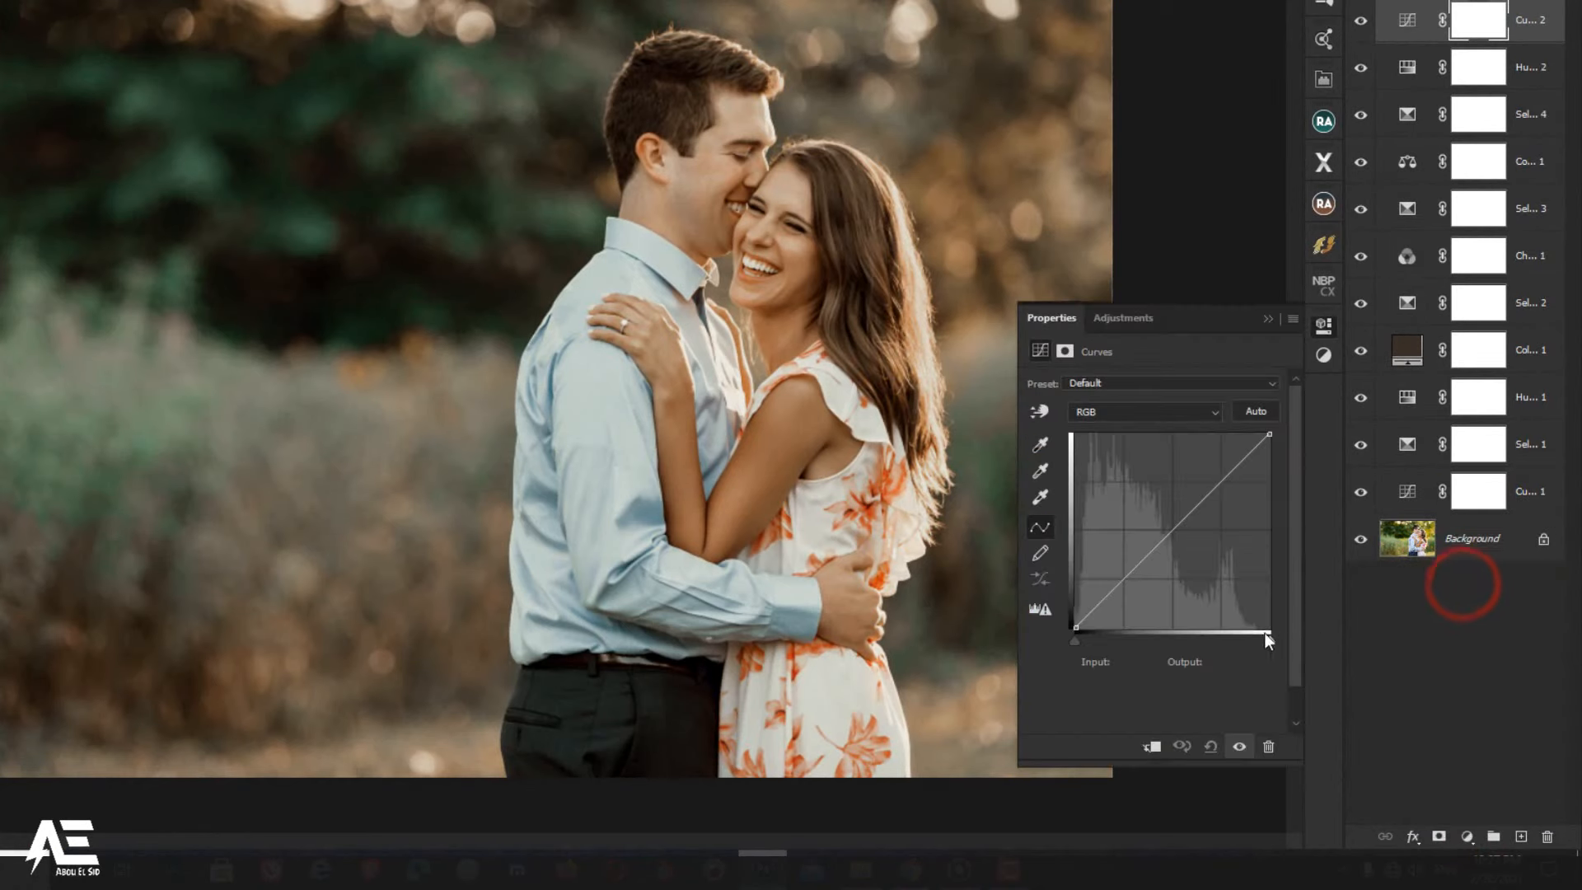
{"action": "left_click", "coordinate": [1124, 579]}
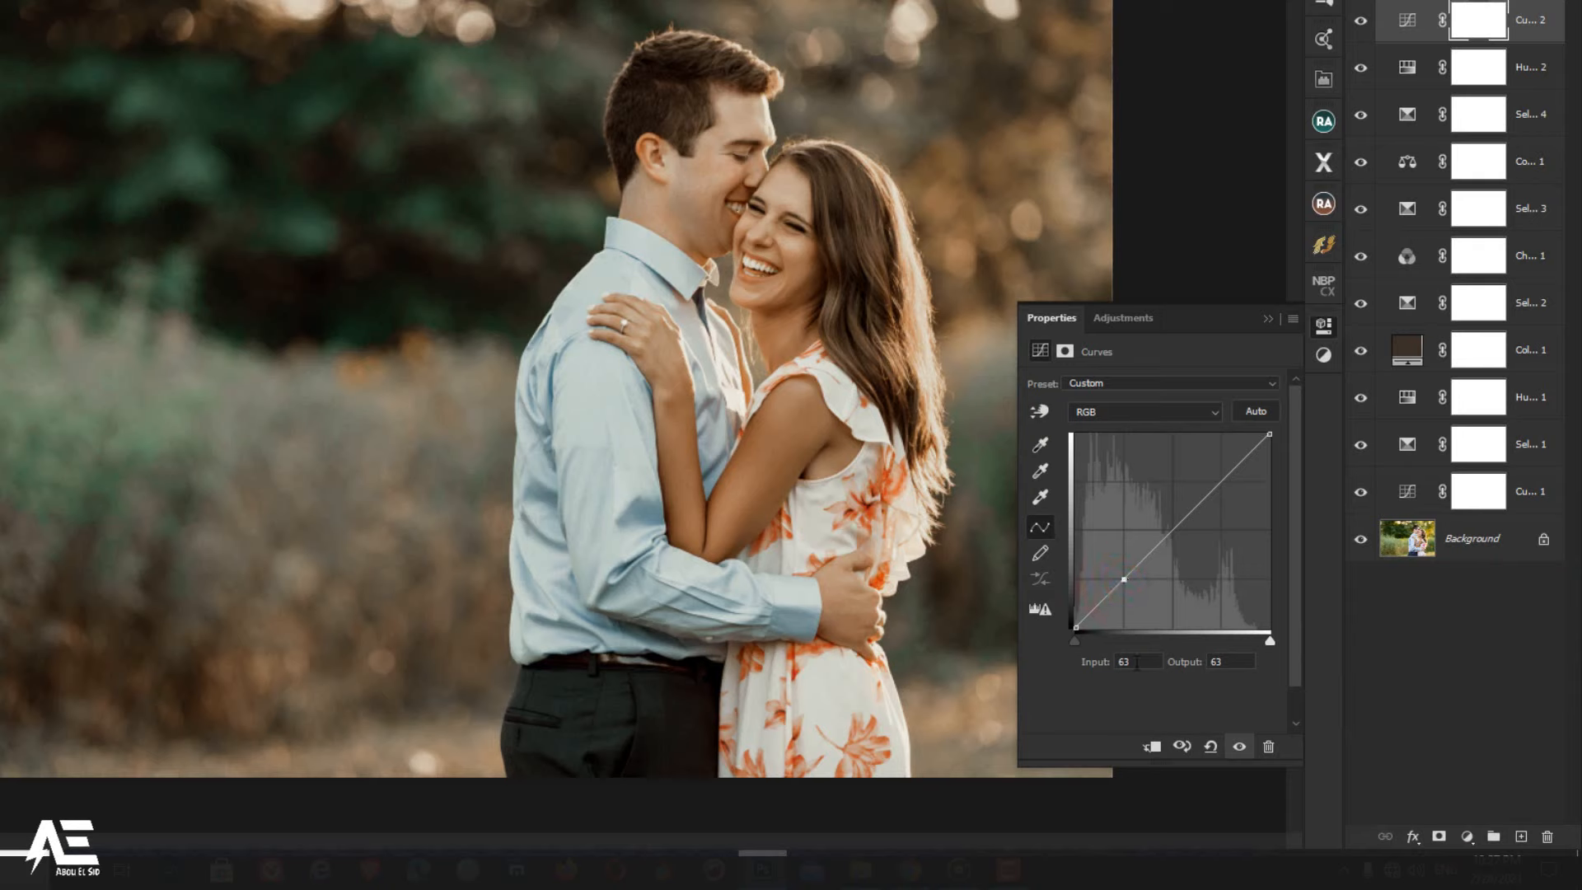
{"action": "left_click", "coordinate": [1141, 661]}
{"action": "left_click", "coordinate": [1228, 661]}
{"action": "type", "text": "47"}
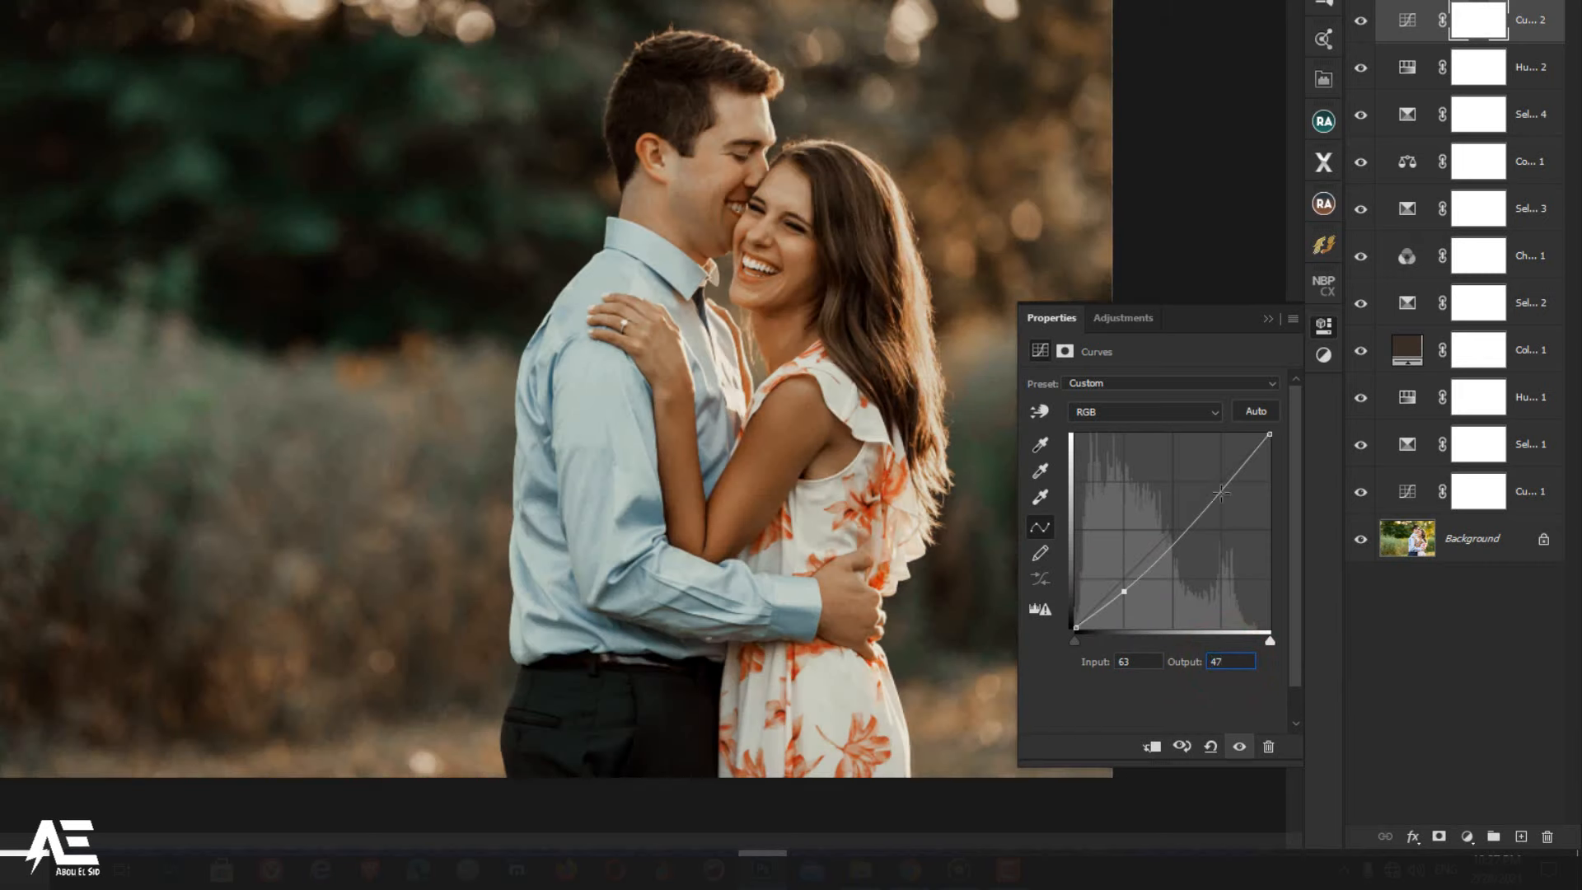
Step: Place a highlight point on the second Curves layer's RGB curve at input 193, output 179, and close its settings
{"action": "left_click", "coordinate": [1221, 490]}
{"action": "left_click", "coordinate": [1226, 662]}
{"action": "type", "text": "179"}
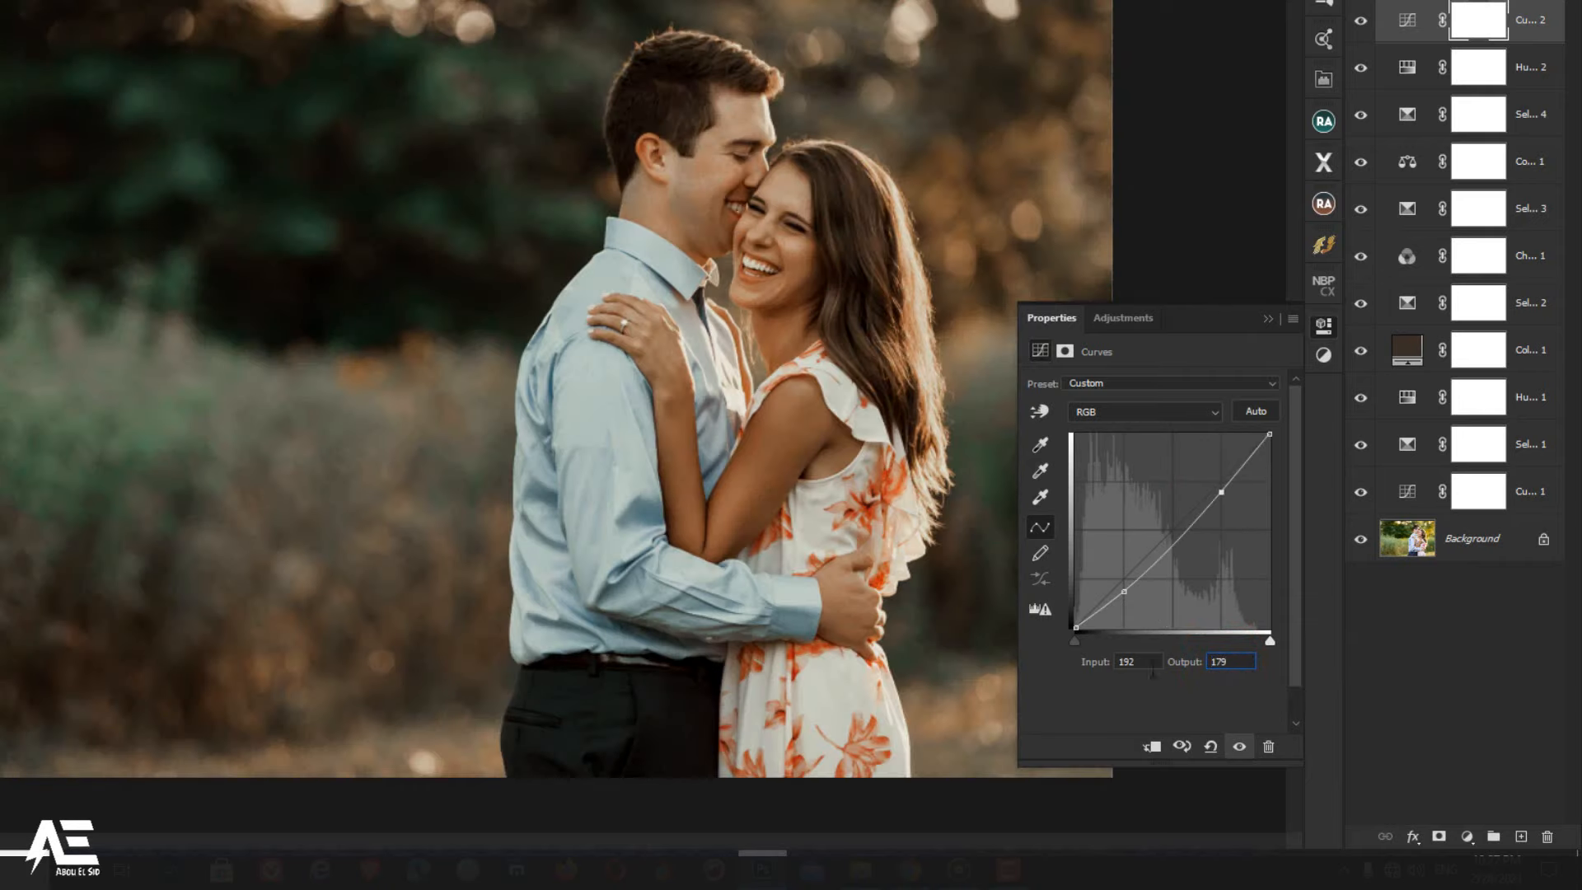
{"action": "left_click", "coordinate": [1134, 661]}
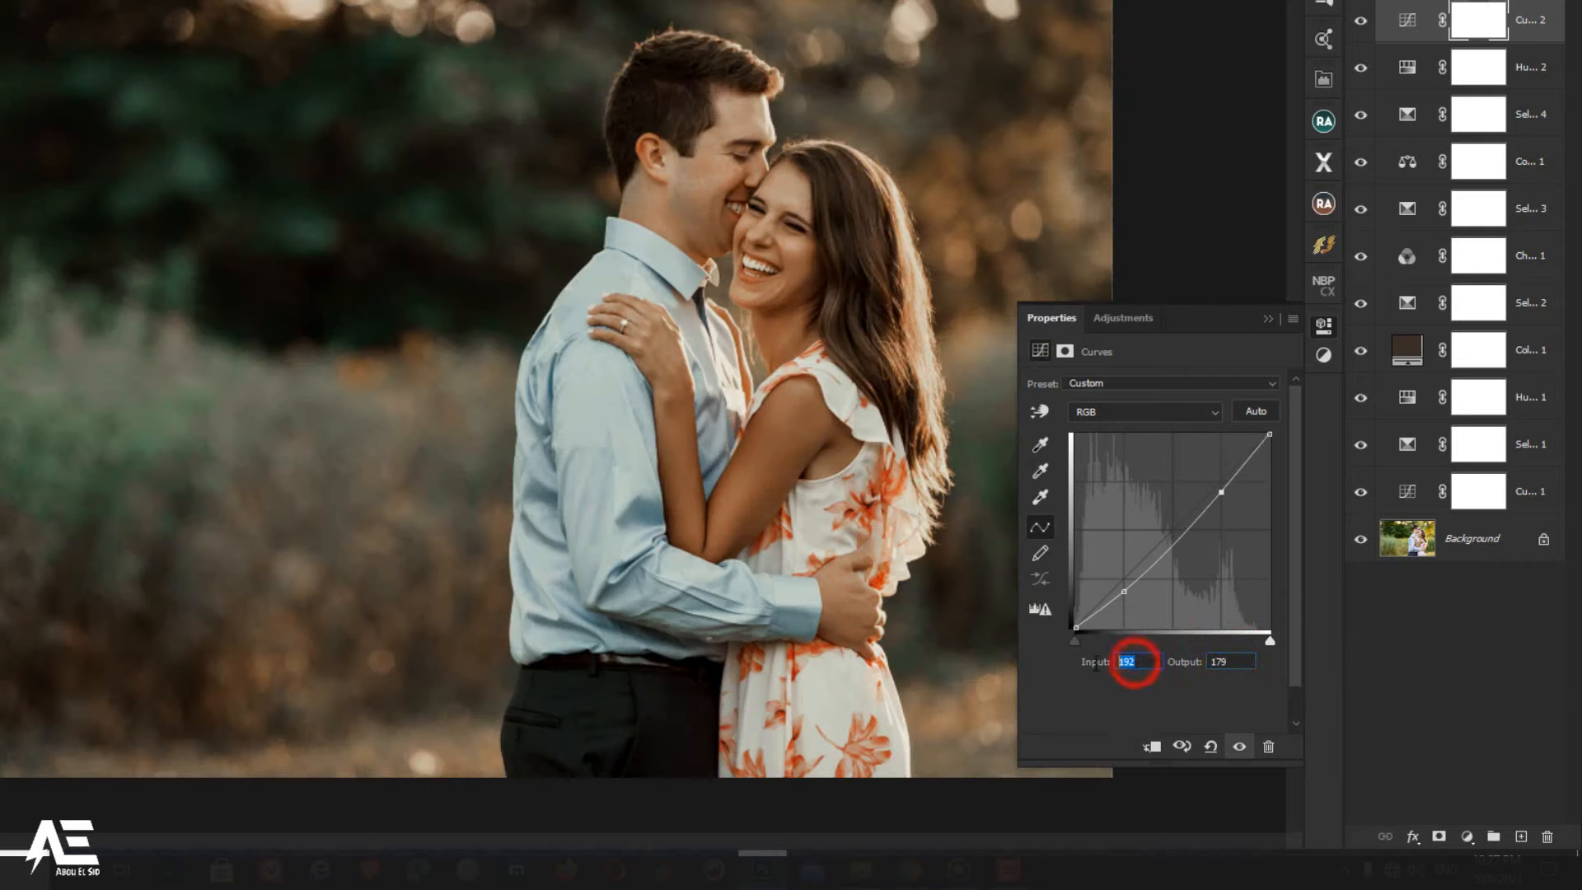
{"action": "type", "text": "193"}
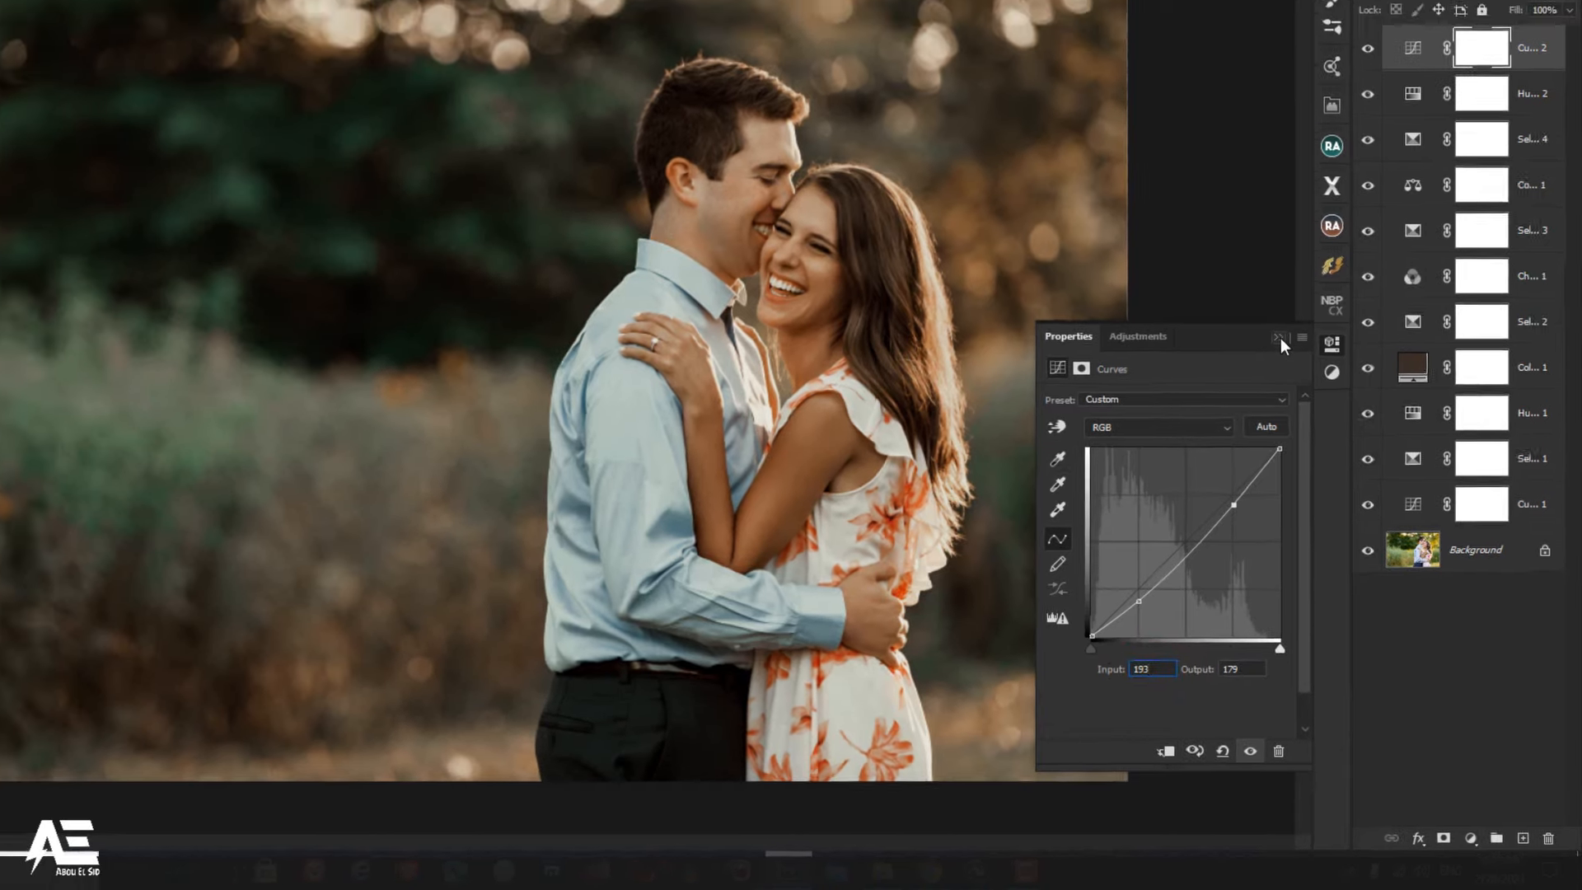
{"action": "left_click", "coordinate": [1268, 318]}
Step: Compare the photo with and without the second Curves layer
{"action": "left_click", "coordinate": [1360, 20]}
{"action": "left_click", "coordinate": [1403, 175]}
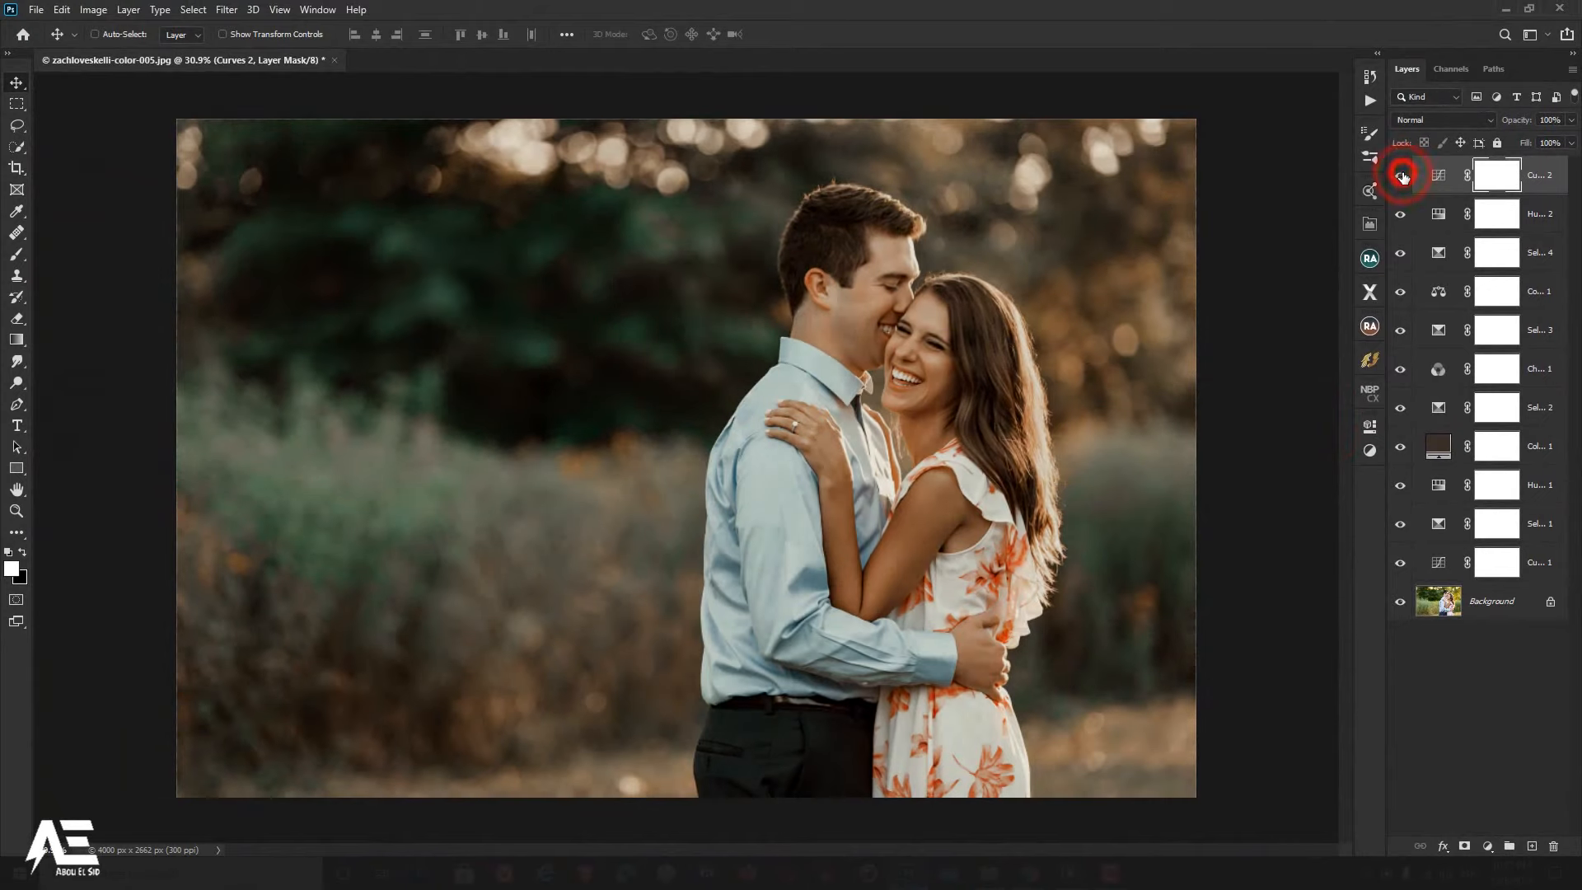
{"action": "left_click", "coordinate": [1402, 175]}
{"action": "left_click", "coordinate": [1403, 176]}
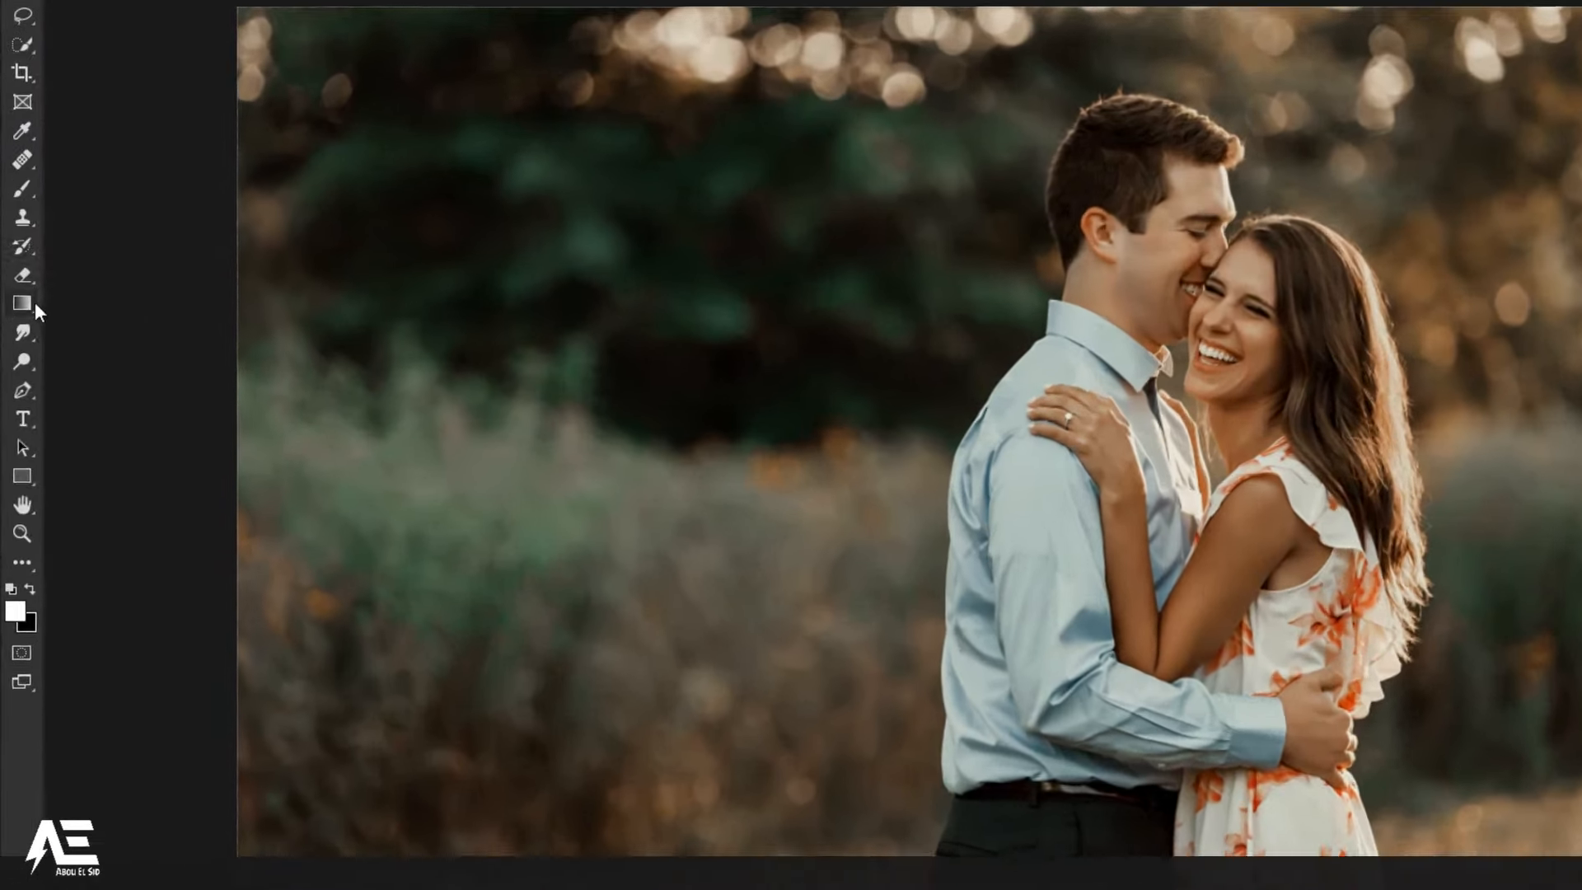
Step: Select the Gradient tool and choose the Foreground to Transparent preset from the Basics gradients
{"action": "left_click", "coordinate": [17, 339]}
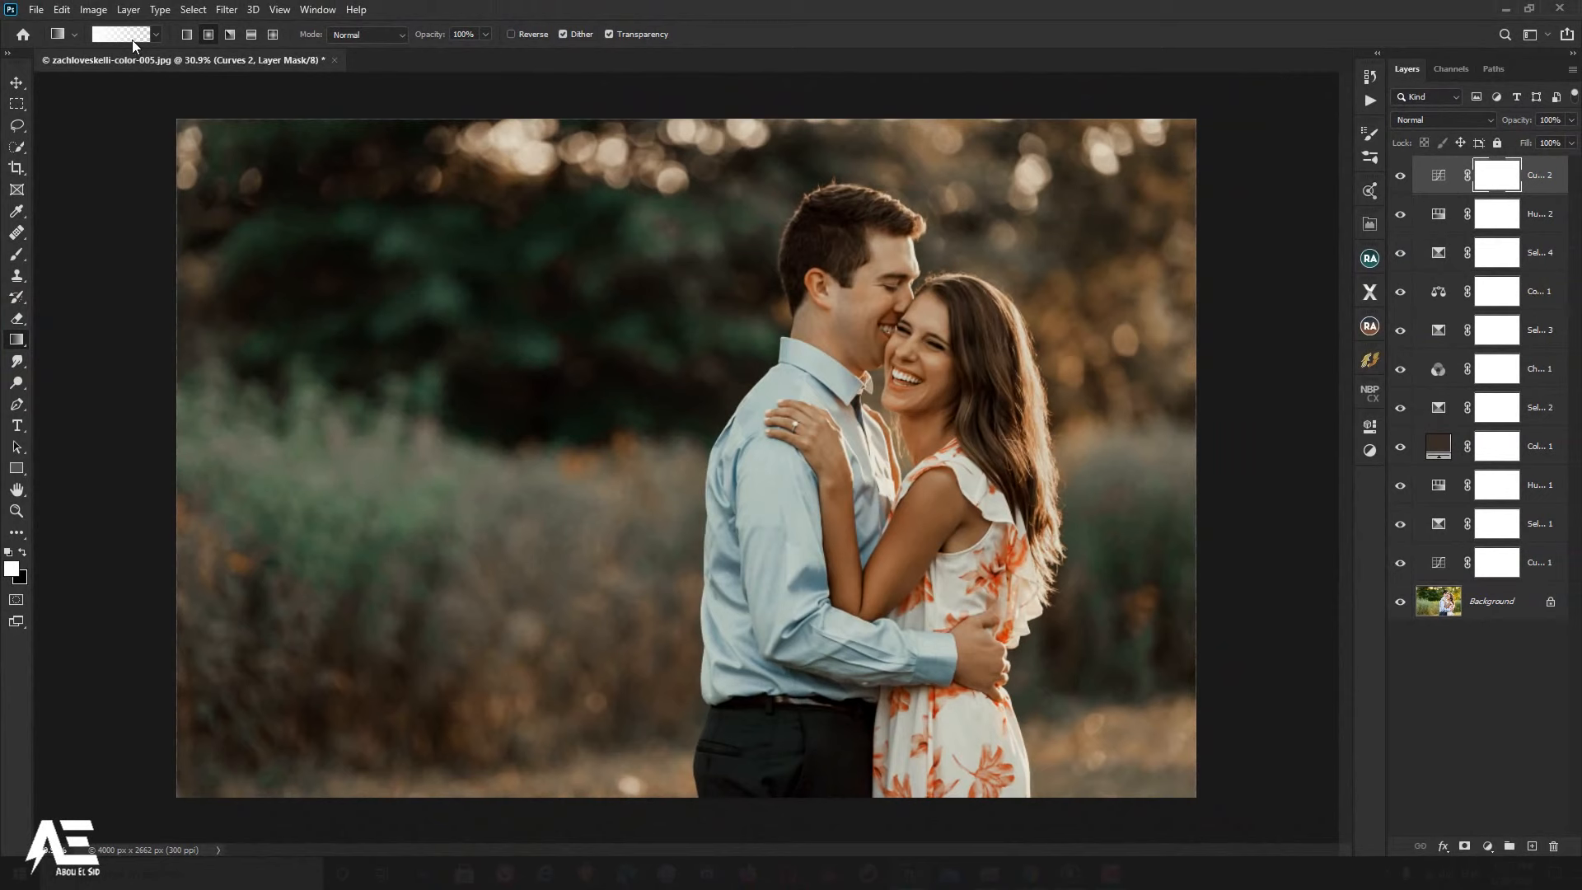
{"action": "left_click", "coordinate": [132, 40]}
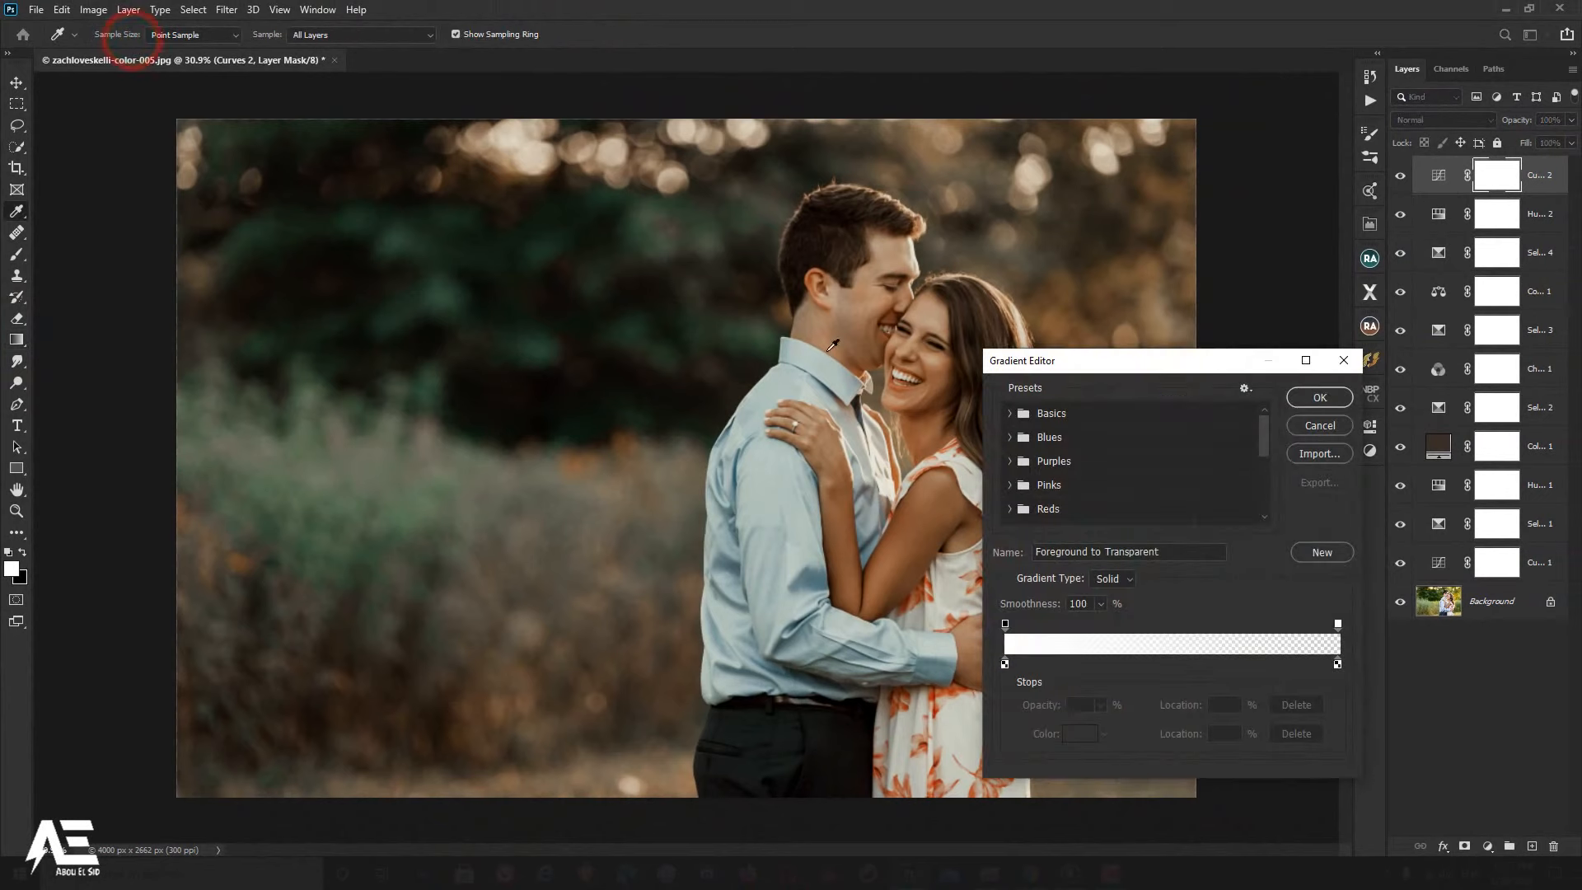
{"action": "left_click", "coordinate": [1011, 413]}
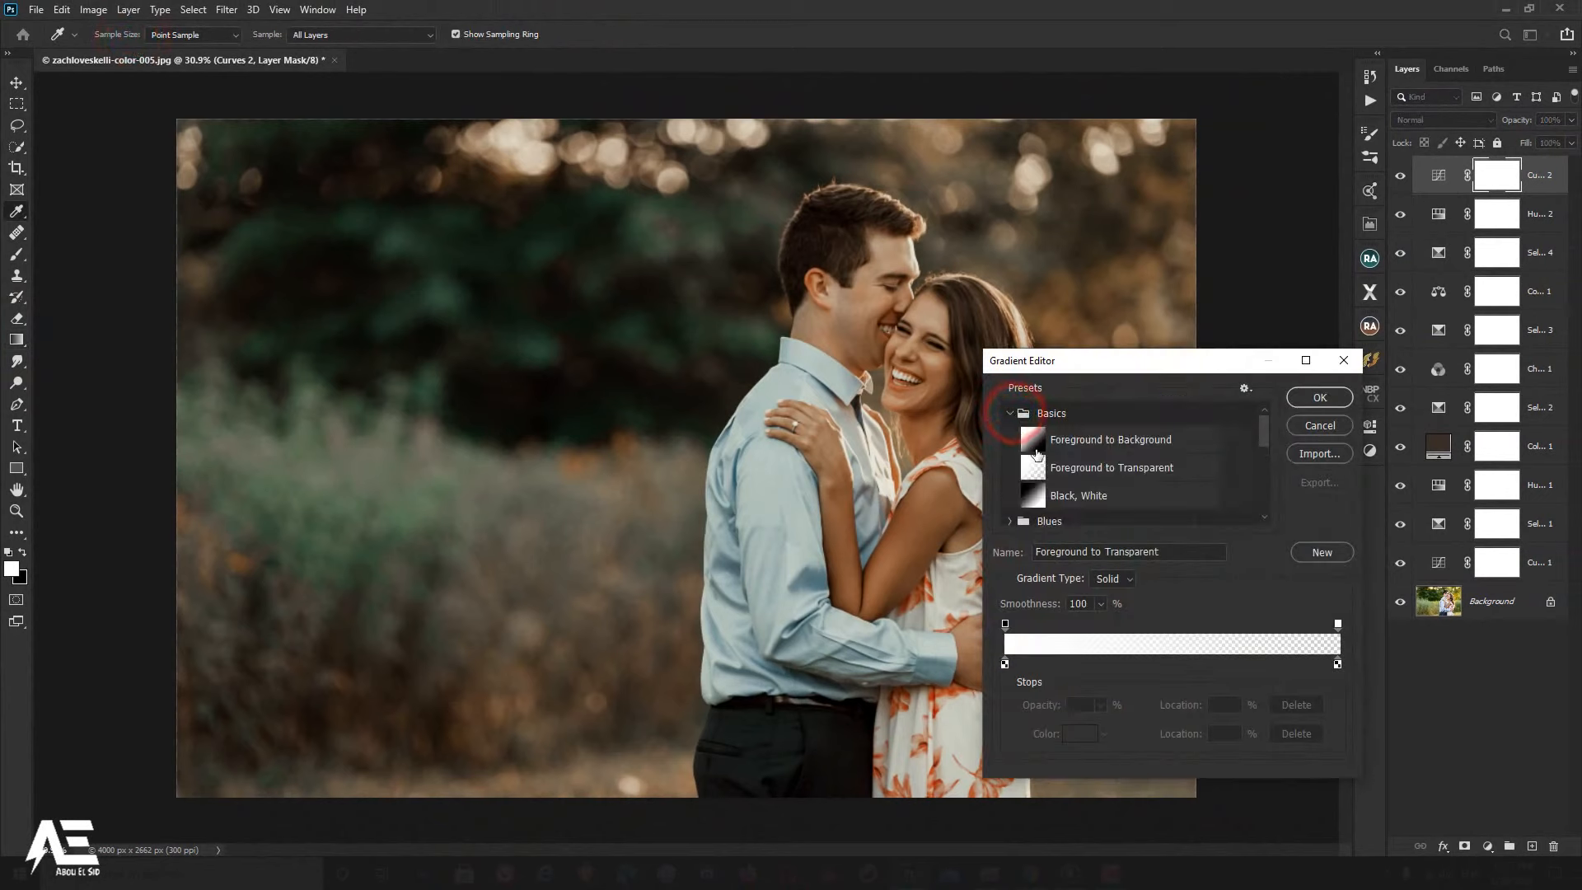
{"action": "left_click", "coordinate": [1040, 441]}
{"action": "left_click", "coordinate": [1047, 468]}
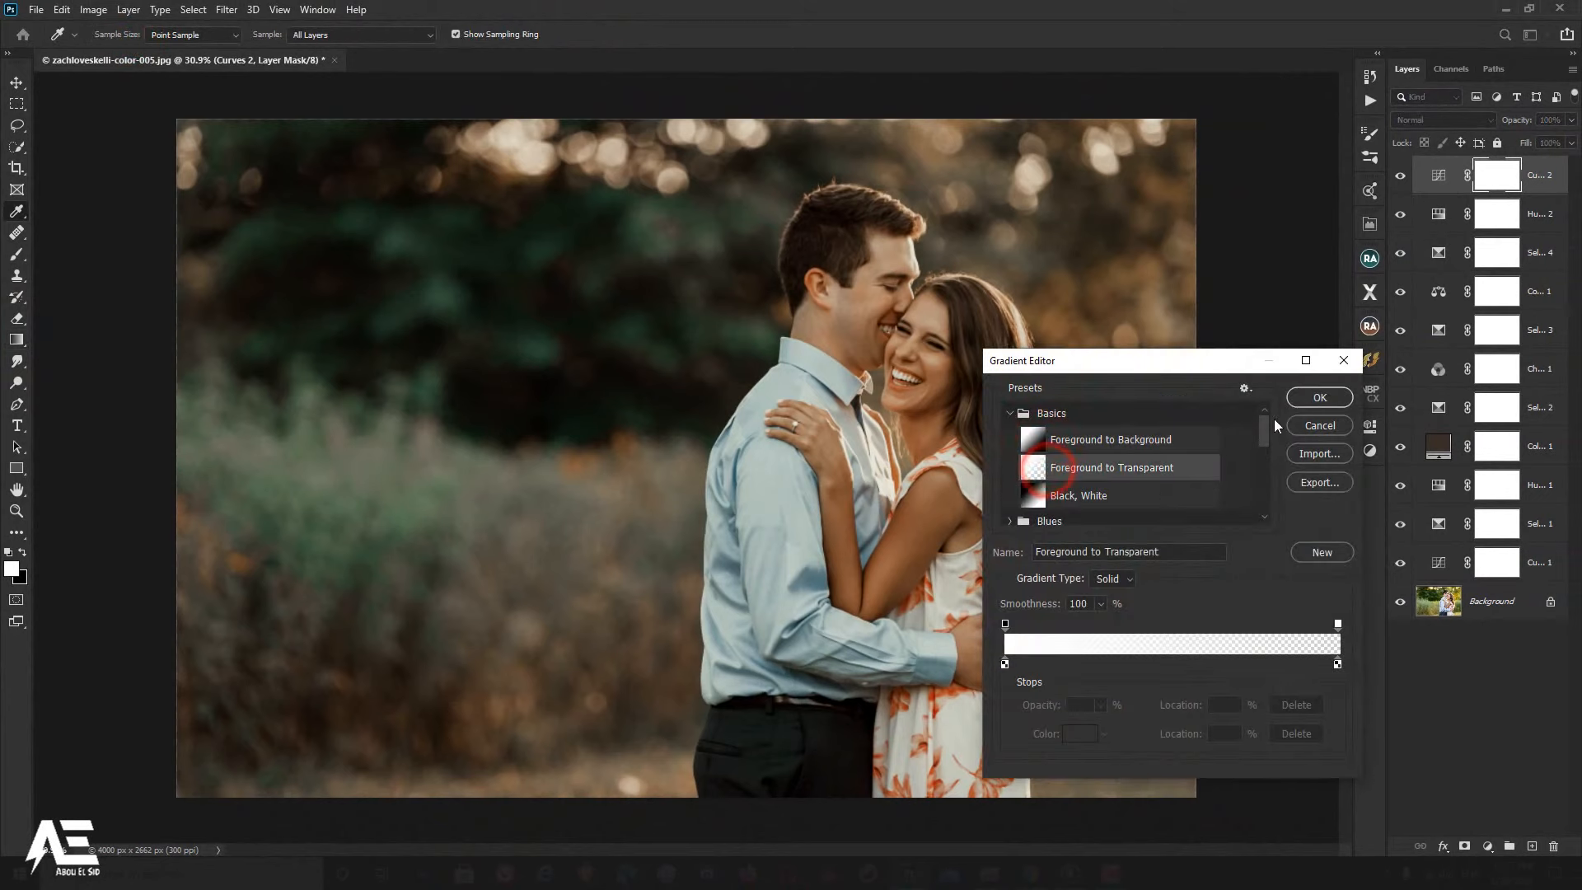
{"action": "left_click", "coordinate": [1317, 397]}
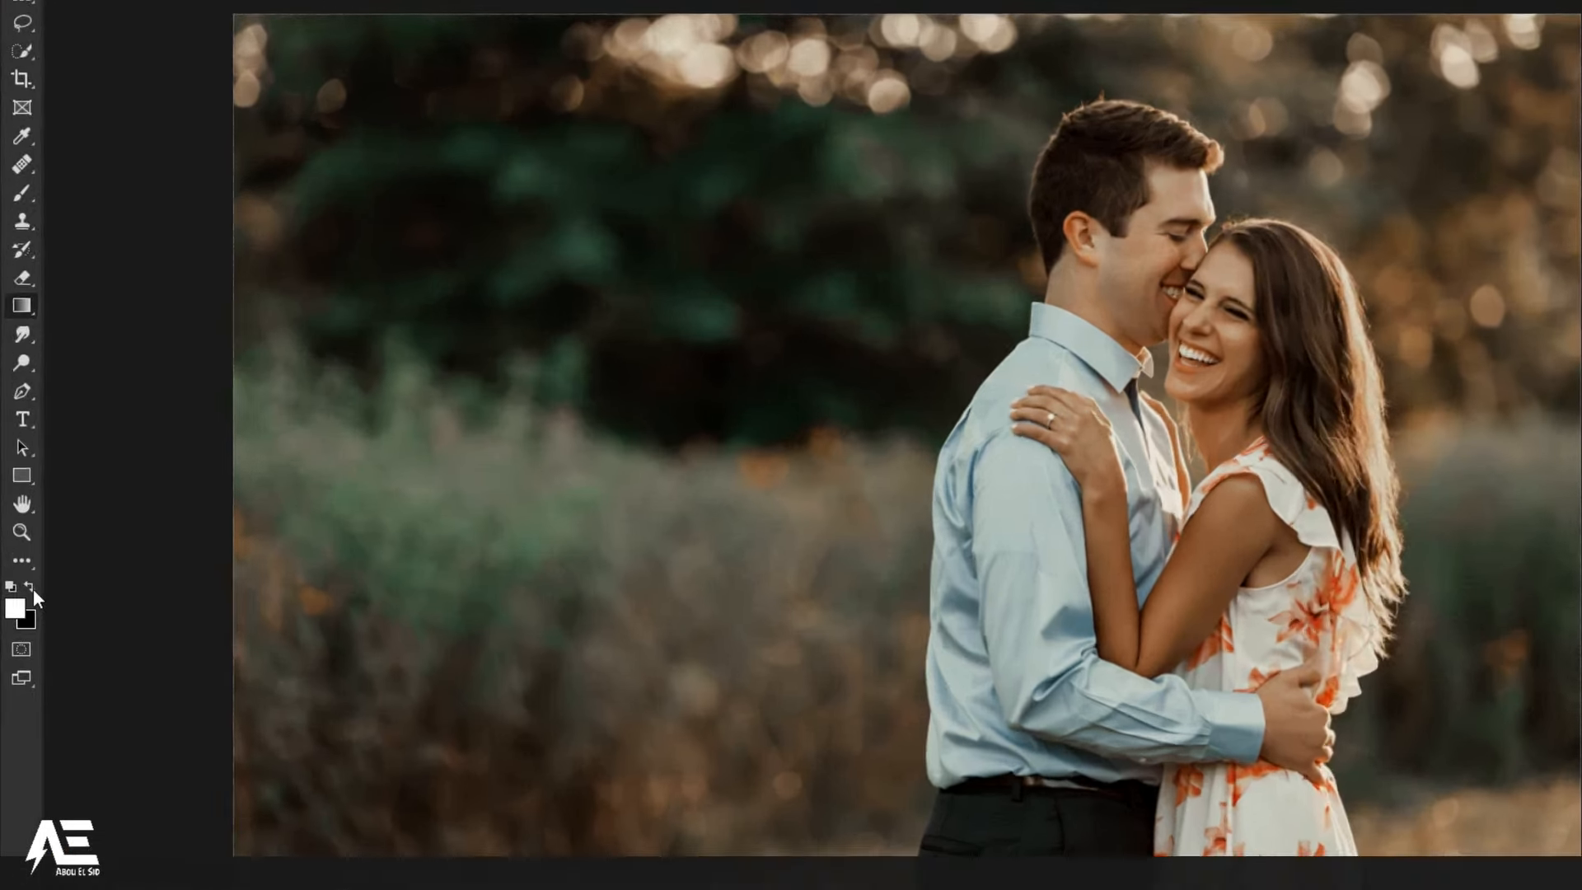
Step: Make black the foreground colour and set the gradient's opacity to 50%
{"action": "left_click", "coordinate": [22, 551]}
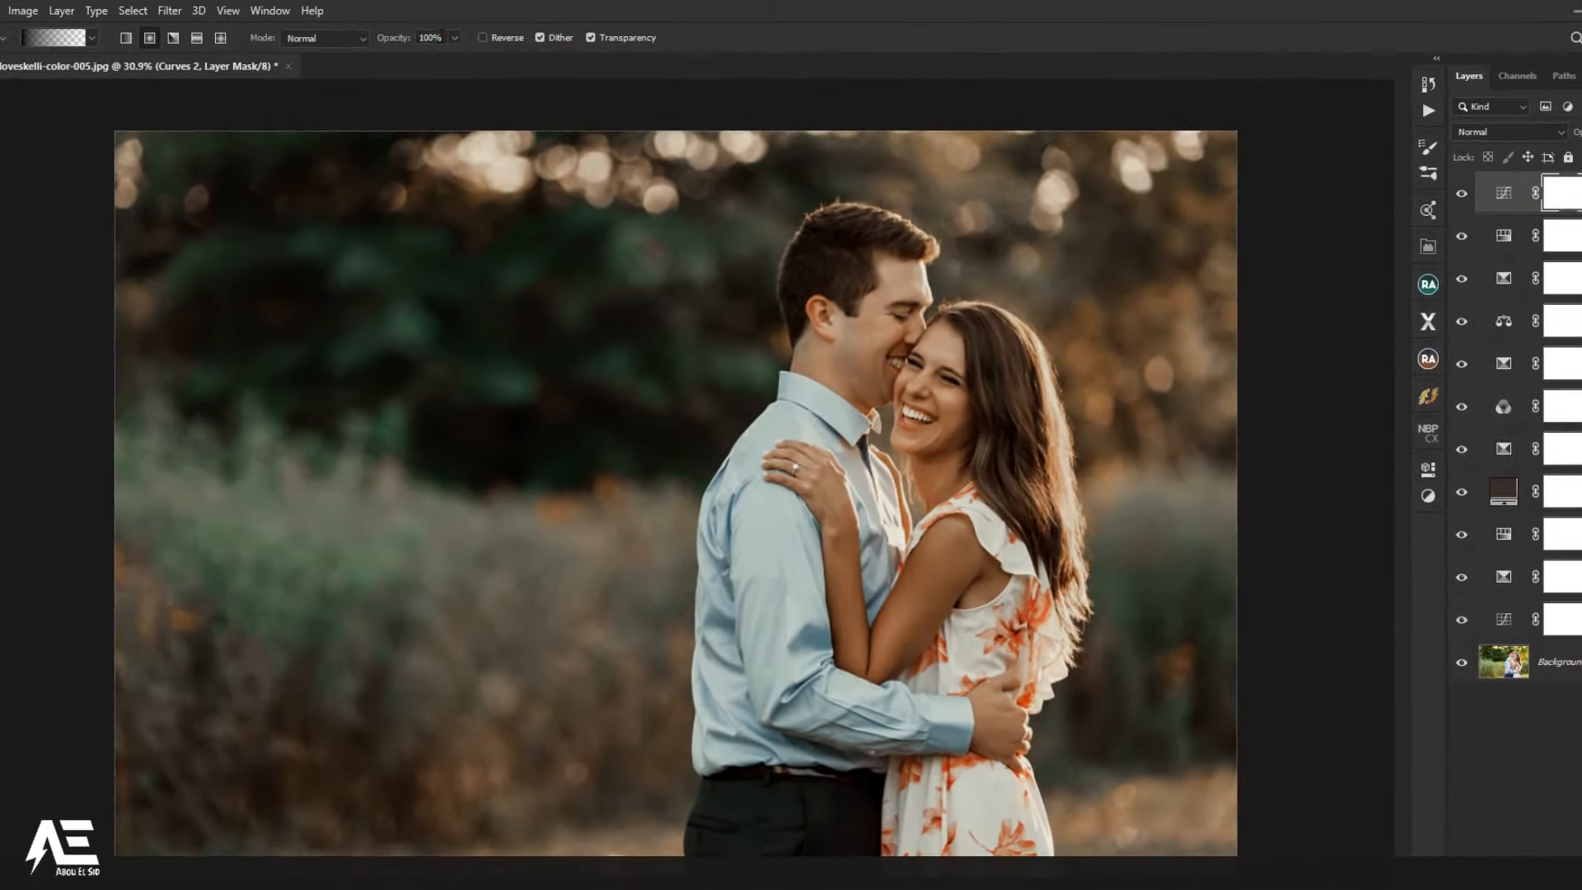
{"action": "left_click", "coordinate": [439, 37]}
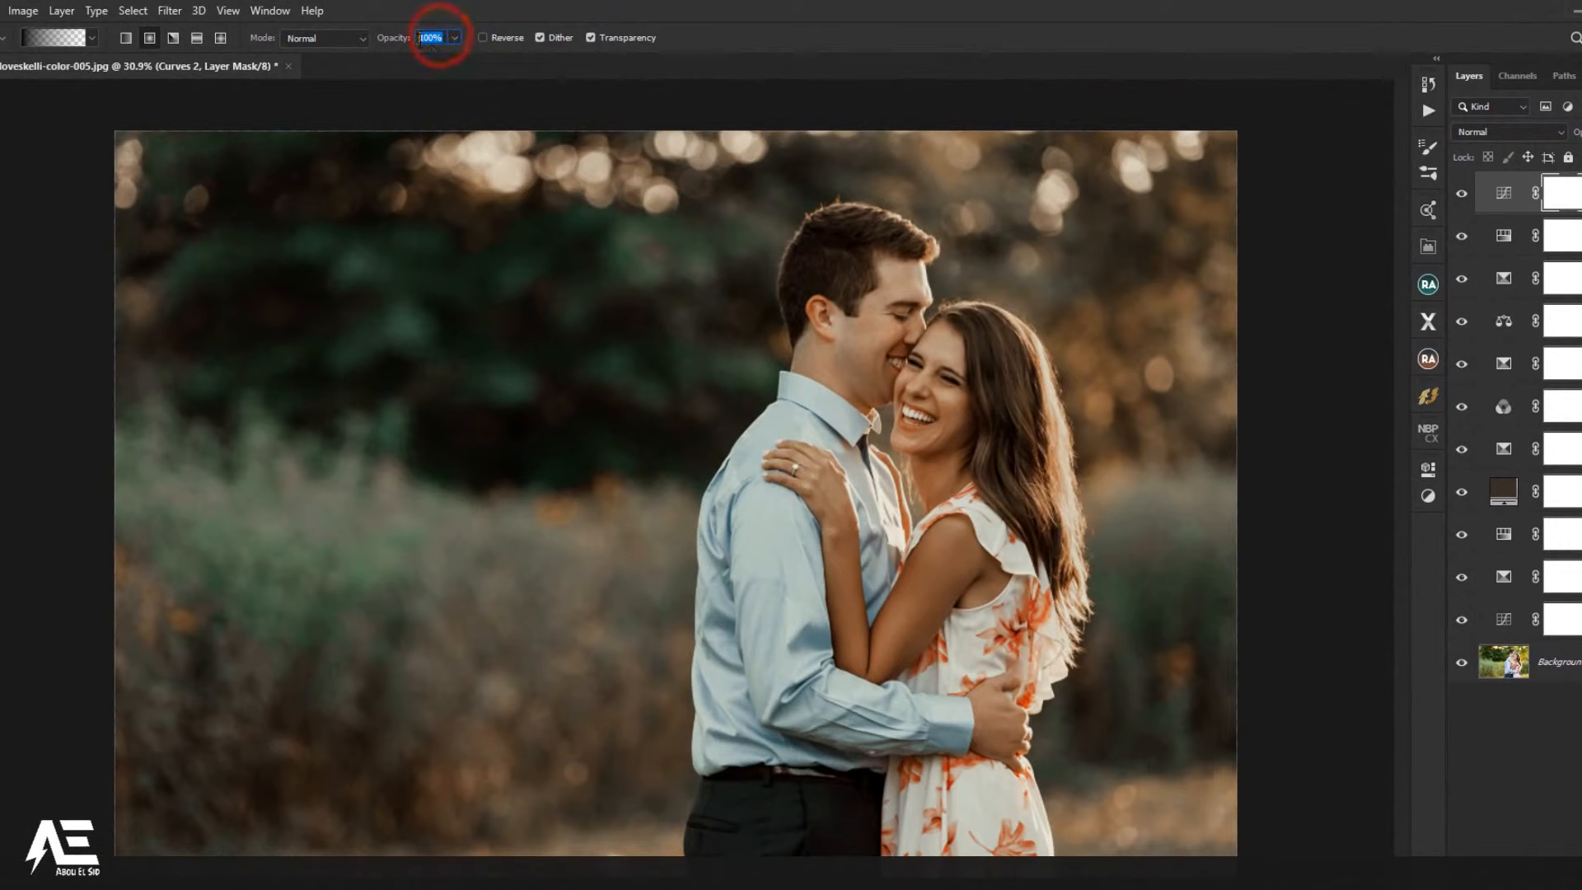
{"action": "left_click", "coordinate": [456, 37]}
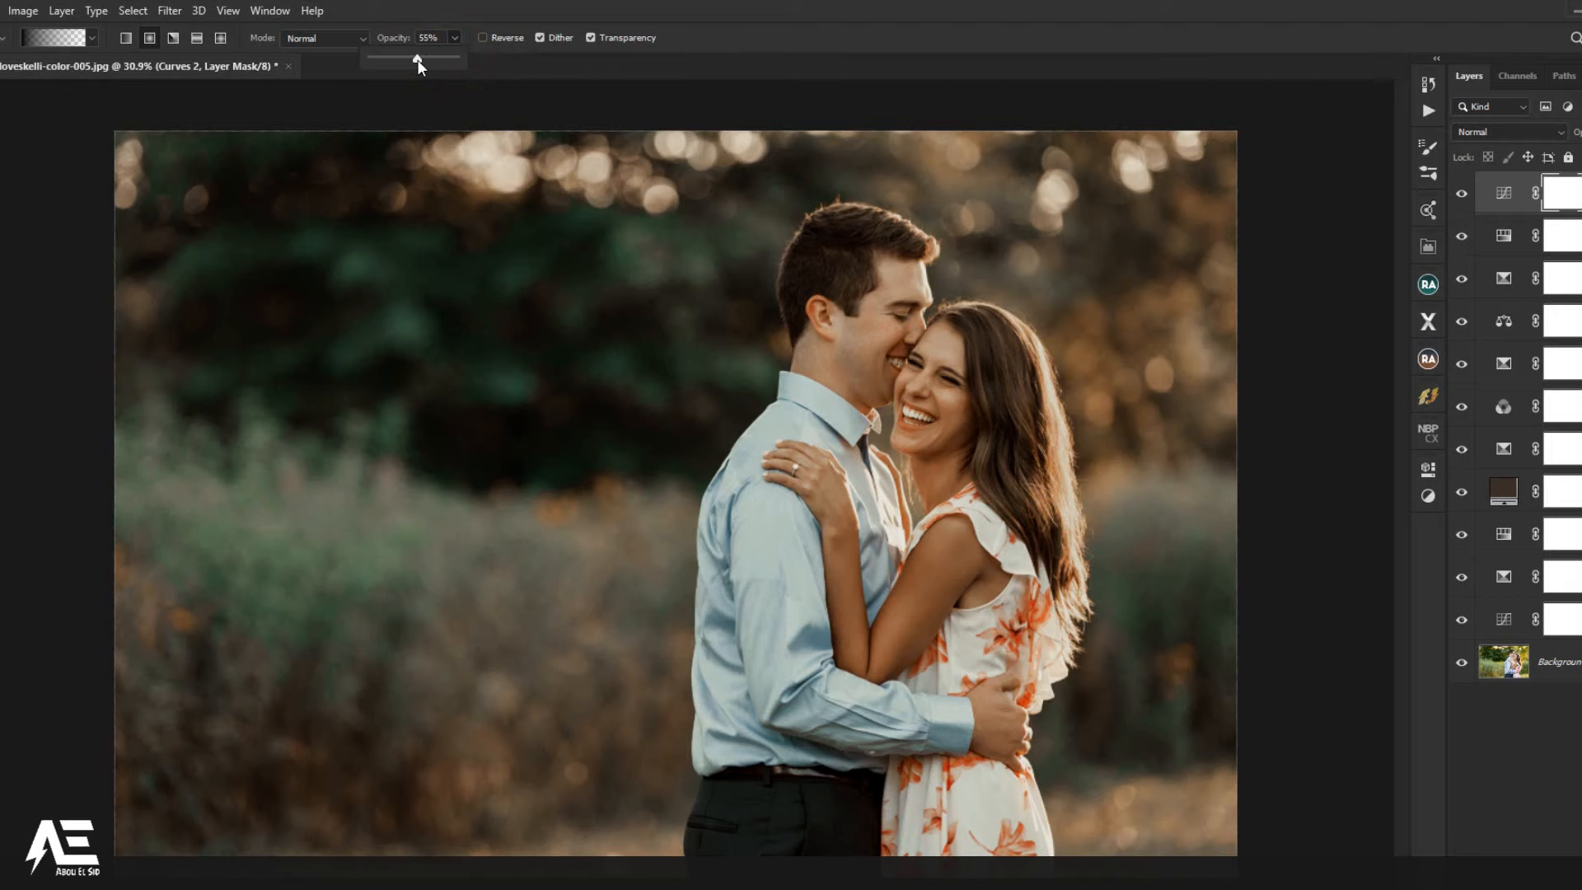
{"action": "left_click_drag", "start_coordinate": [413, 59], "coordinate": [413, 60]}
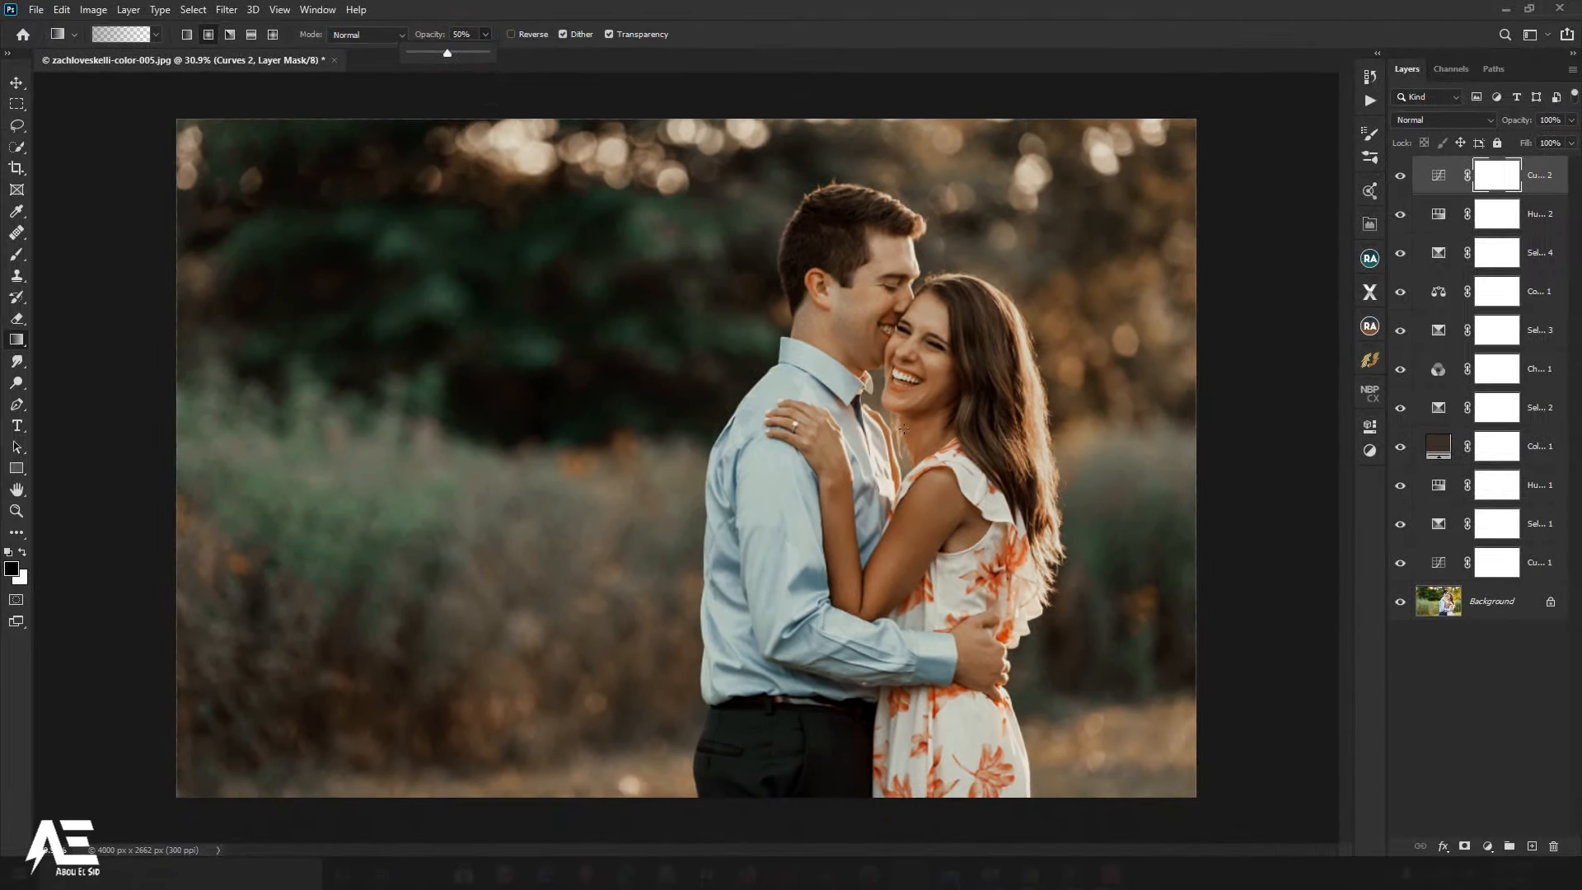
Step: Draw a radial gradient on the second Curves layer's mask from the woman's face out to the photo's lower-right corner
{"action": "scroll", "coordinate": [896, 421], "scroll_direction": "down", "scroll_amount": 2}
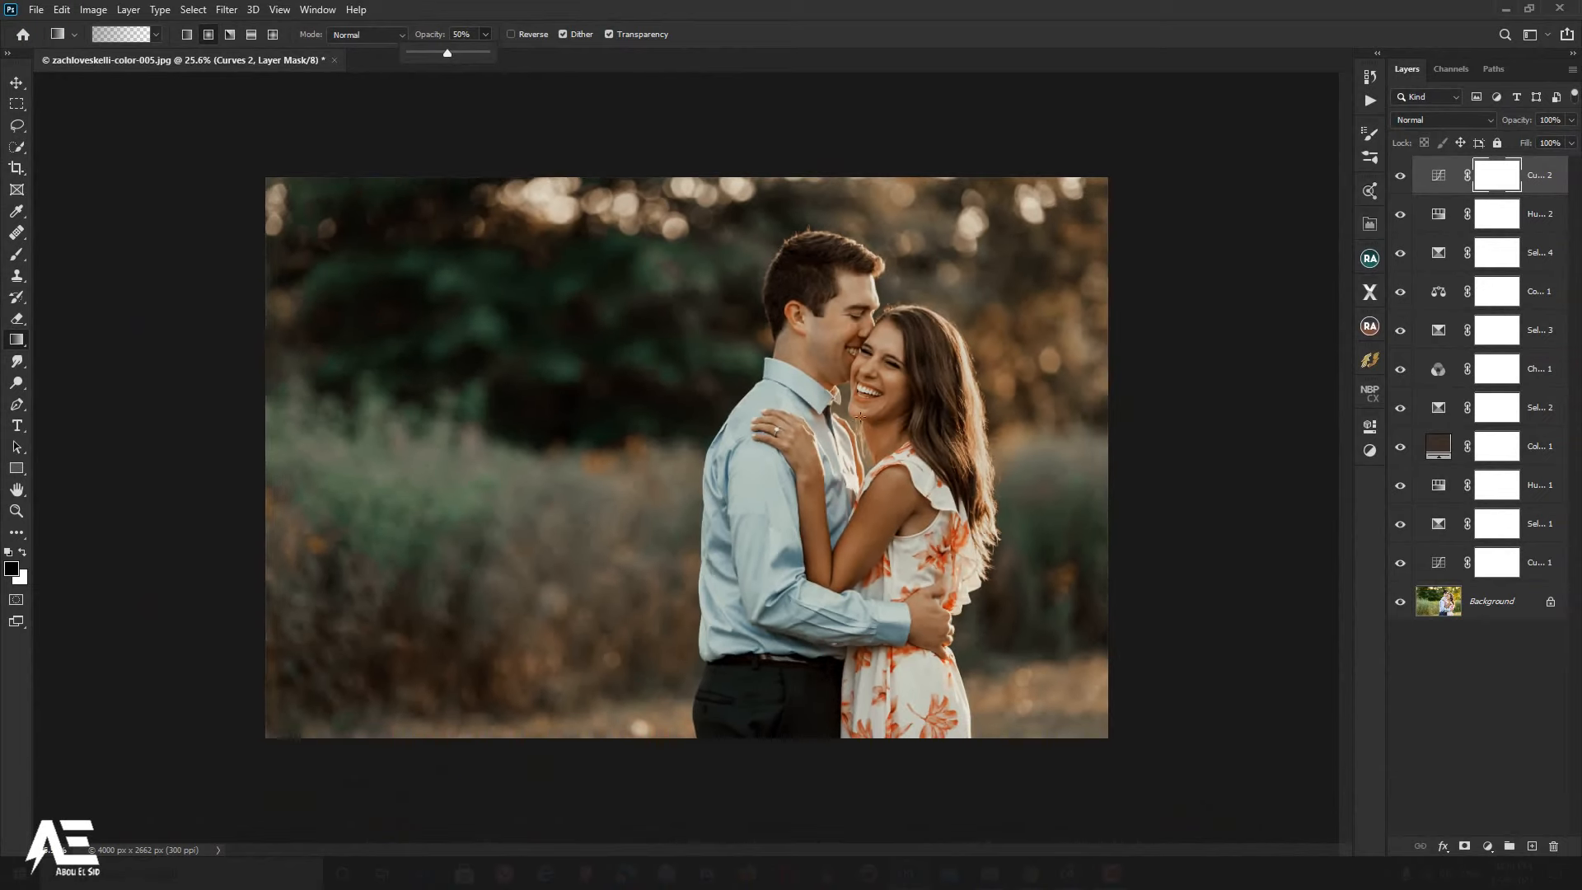
{"action": "left_click", "coordinate": [862, 419]}
{"action": "mouse_move", "coordinate": [862, 419]}
{"action": "left_mouse_down"}
{"action": "mouse_move", "coordinate": [861, 448]}
{"action": "mouse_move", "coordinate": [1085, 745]}
{"action": "left_mouse_up"}
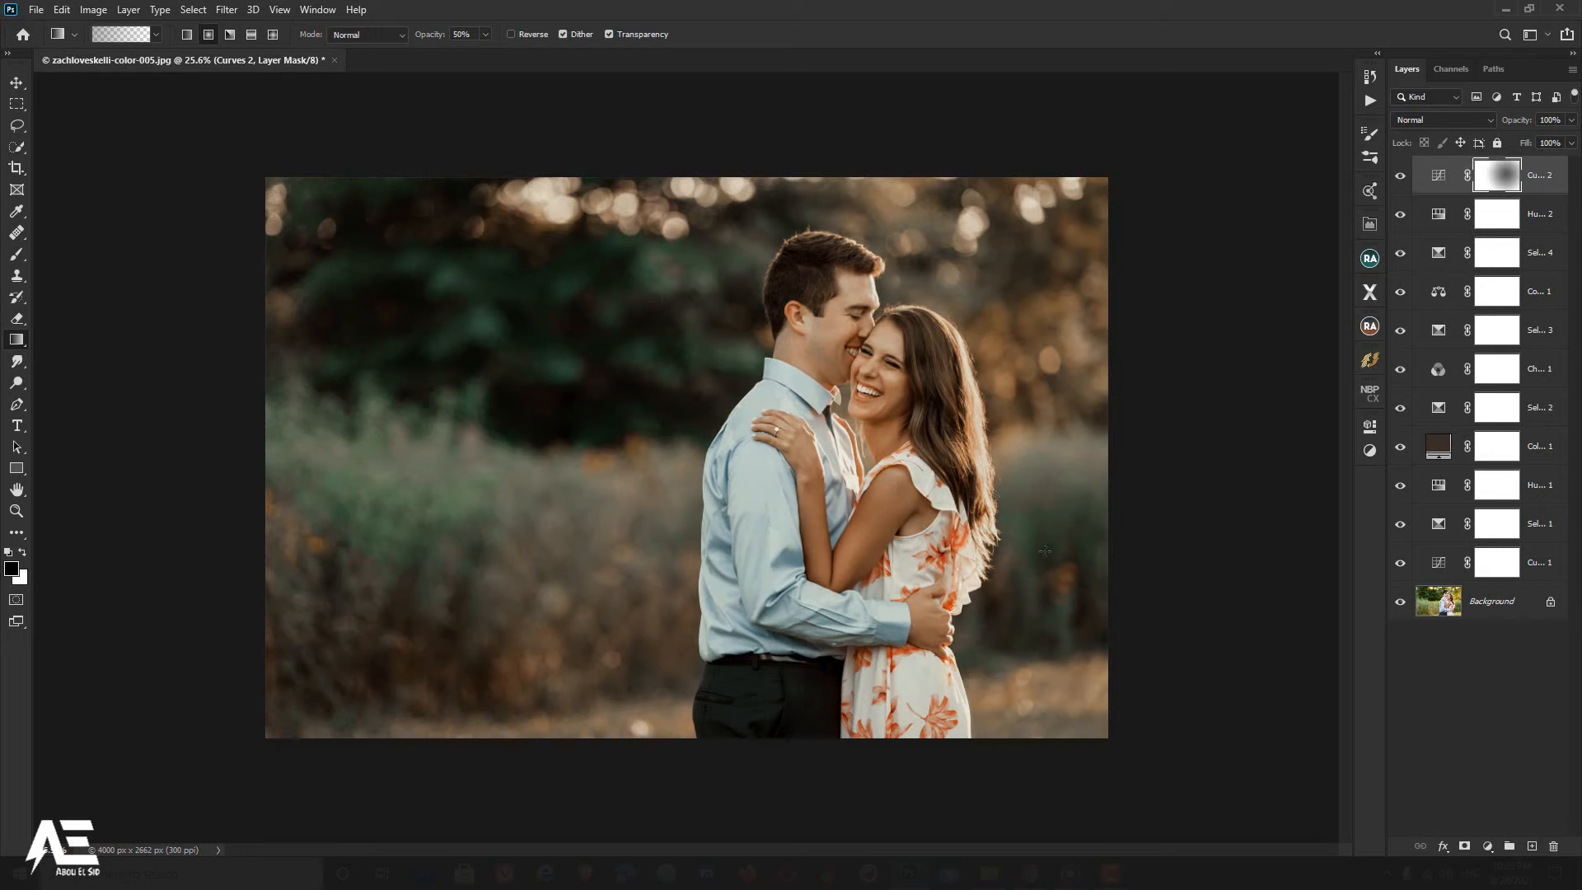
Step: Compare the photo with and without the masked second Curves layer
{"action": "scroll", "coordinate": [976, 439], "scroll_direction": "up", "scroll_amount": 1}
{"action": "left_click", "coordinate": [1408, 181]}
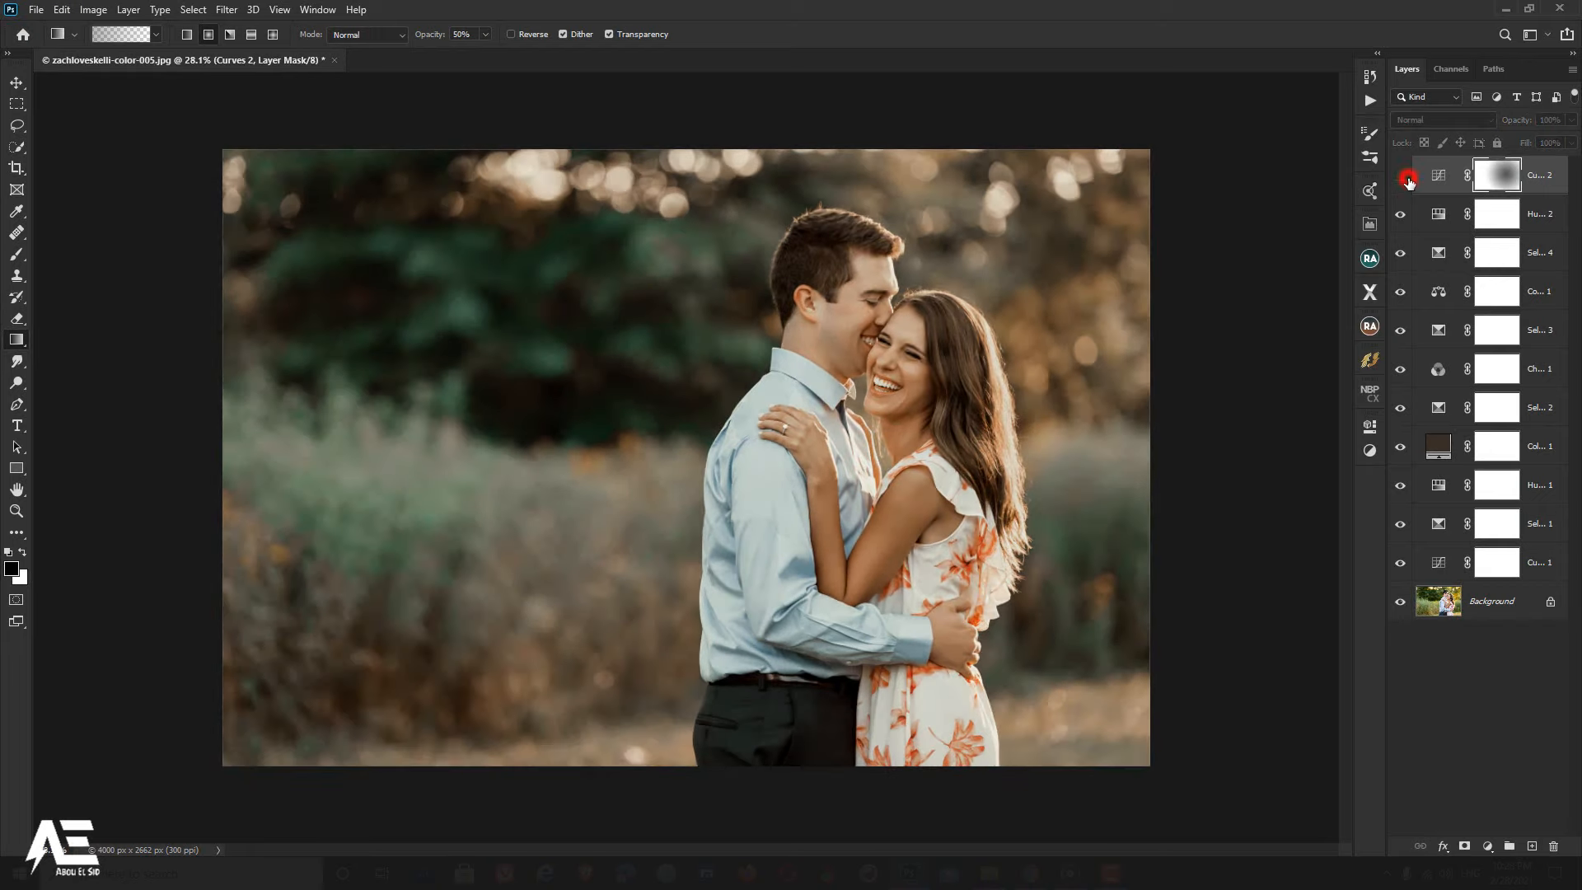
{"action": "left_click", "coordinate": [1408, 182]}
{"action": "left_click", "coordinate": [1408, 182]}
{"action": "left_click", "coordinate": [1408, 182]}
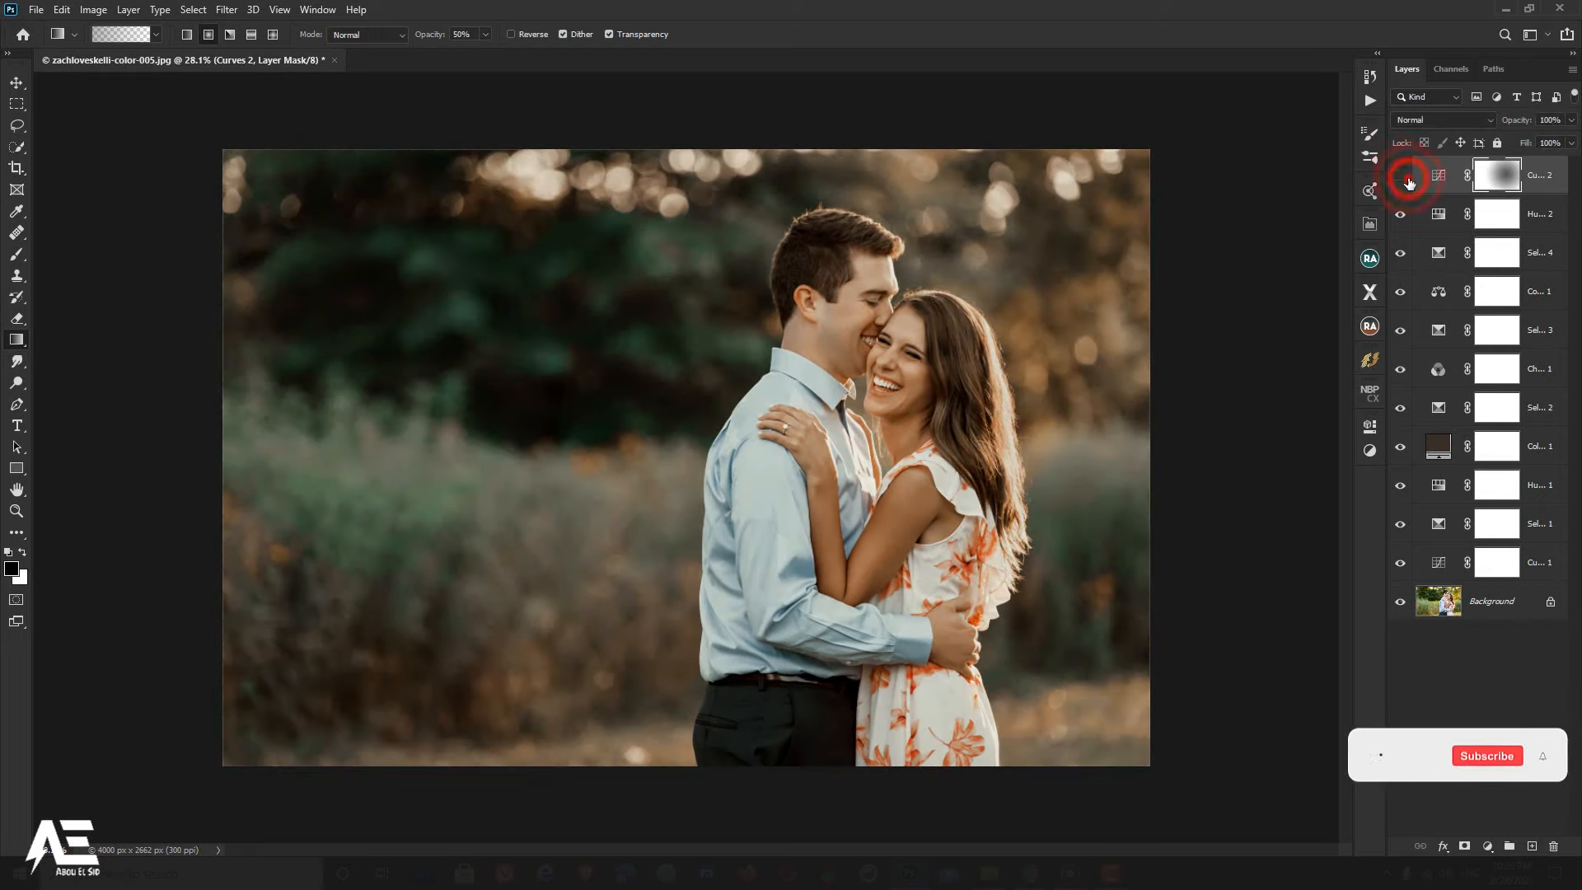
{"action": "left_click", "coordinate": [1408, 182]}
{"action": "left_click", "coordinate": [1408, 181]}
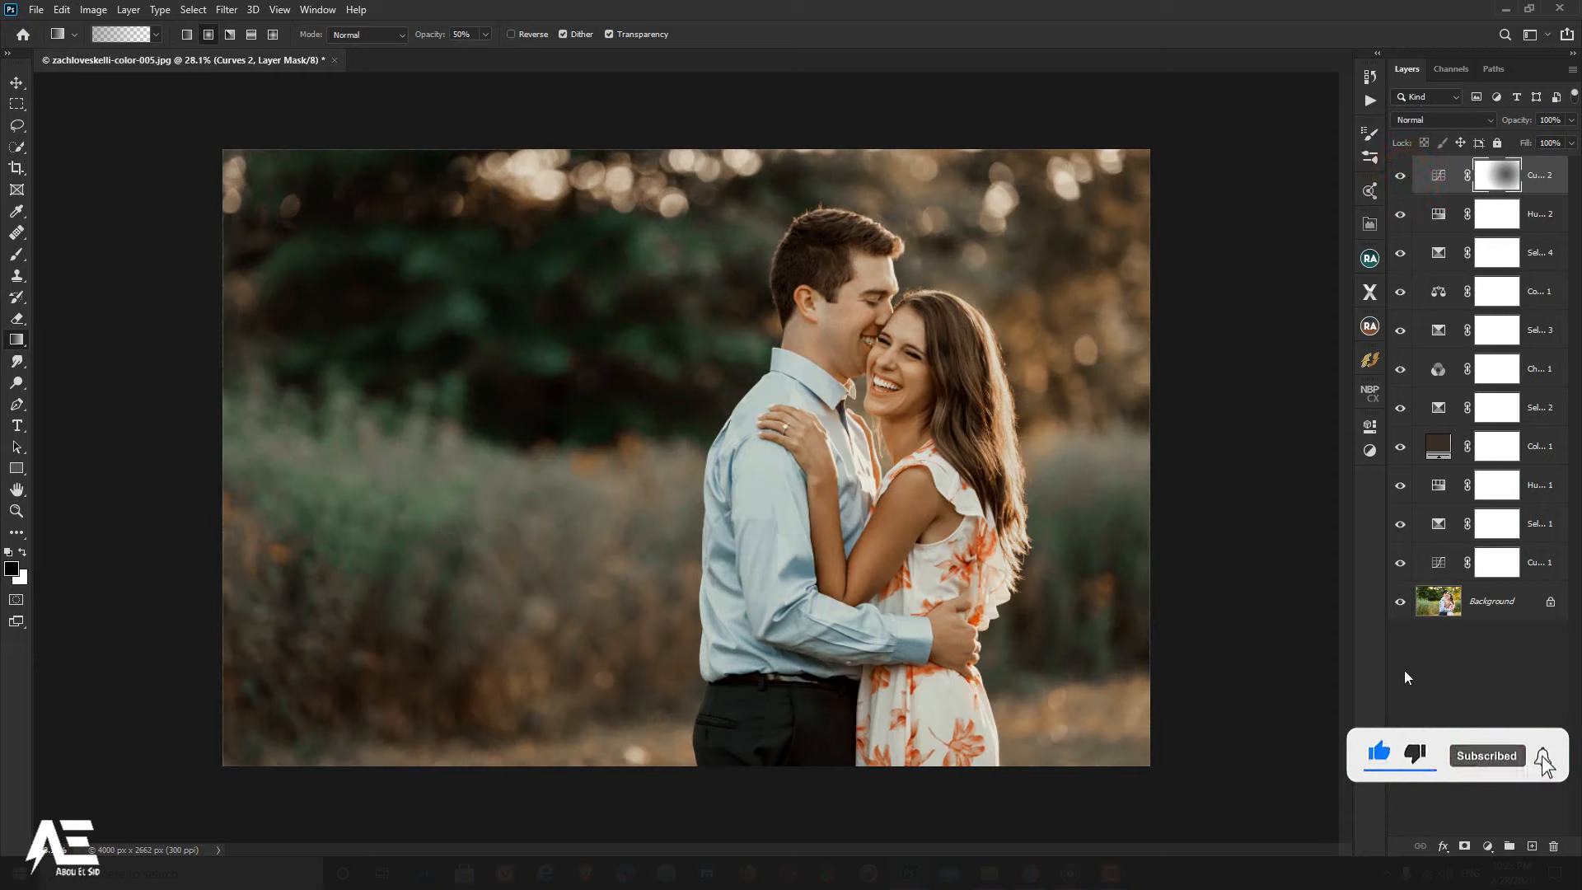
Step: Group all the adjustment layers above the Background layer
{"action": "left_click", "coordinate": [1538, 568], "text": "shift"}
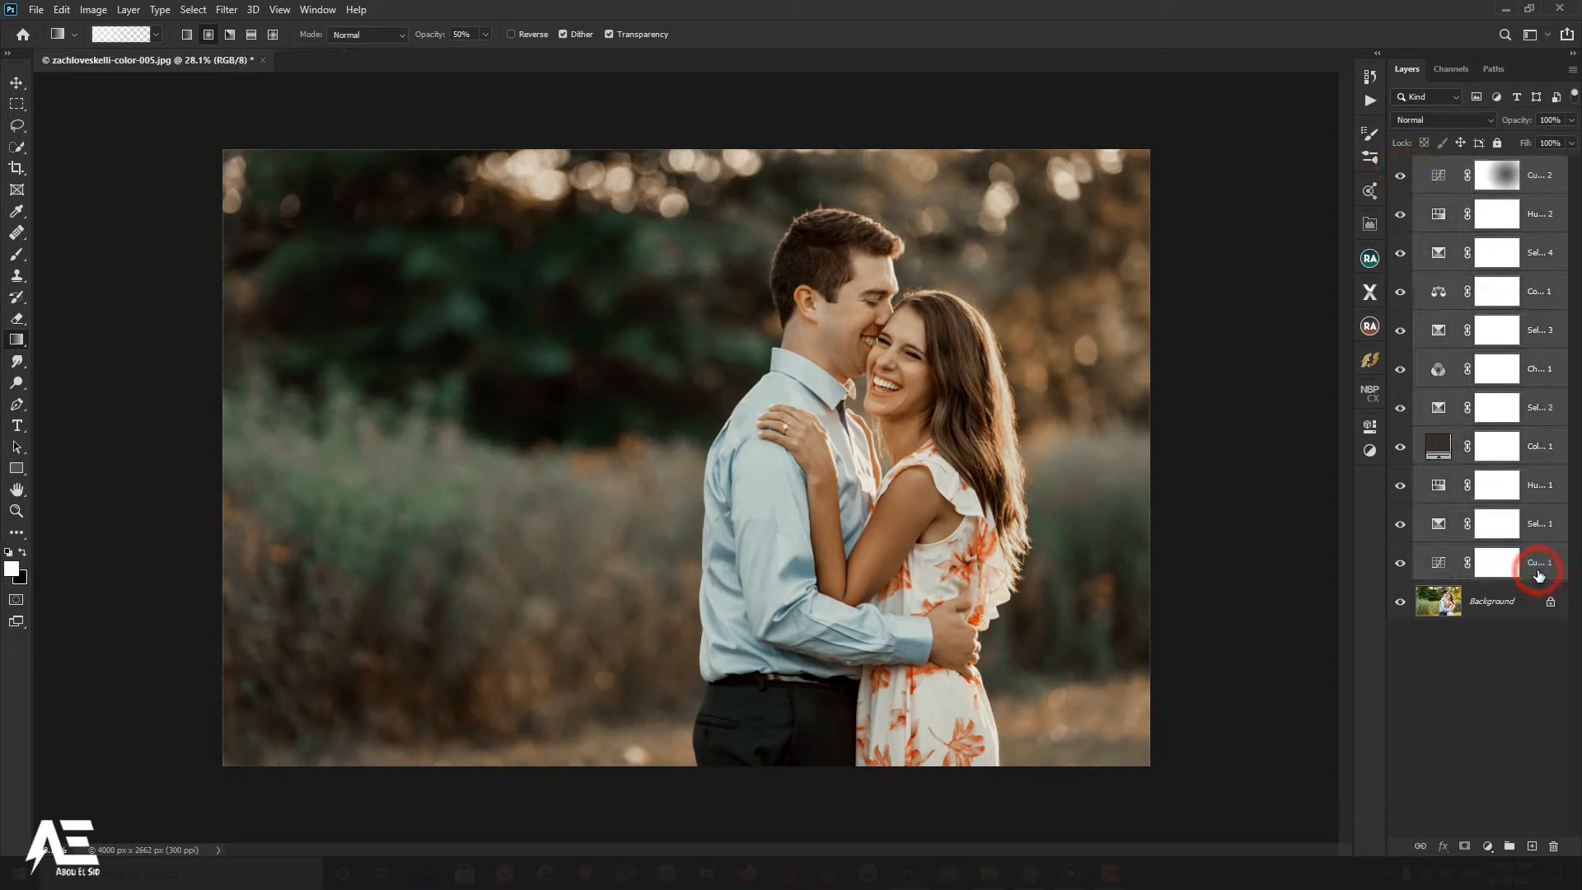
{"action": "left_click", "coordinate": [1536, 372]}
{"action": "key", "text": "ctrl+g"}
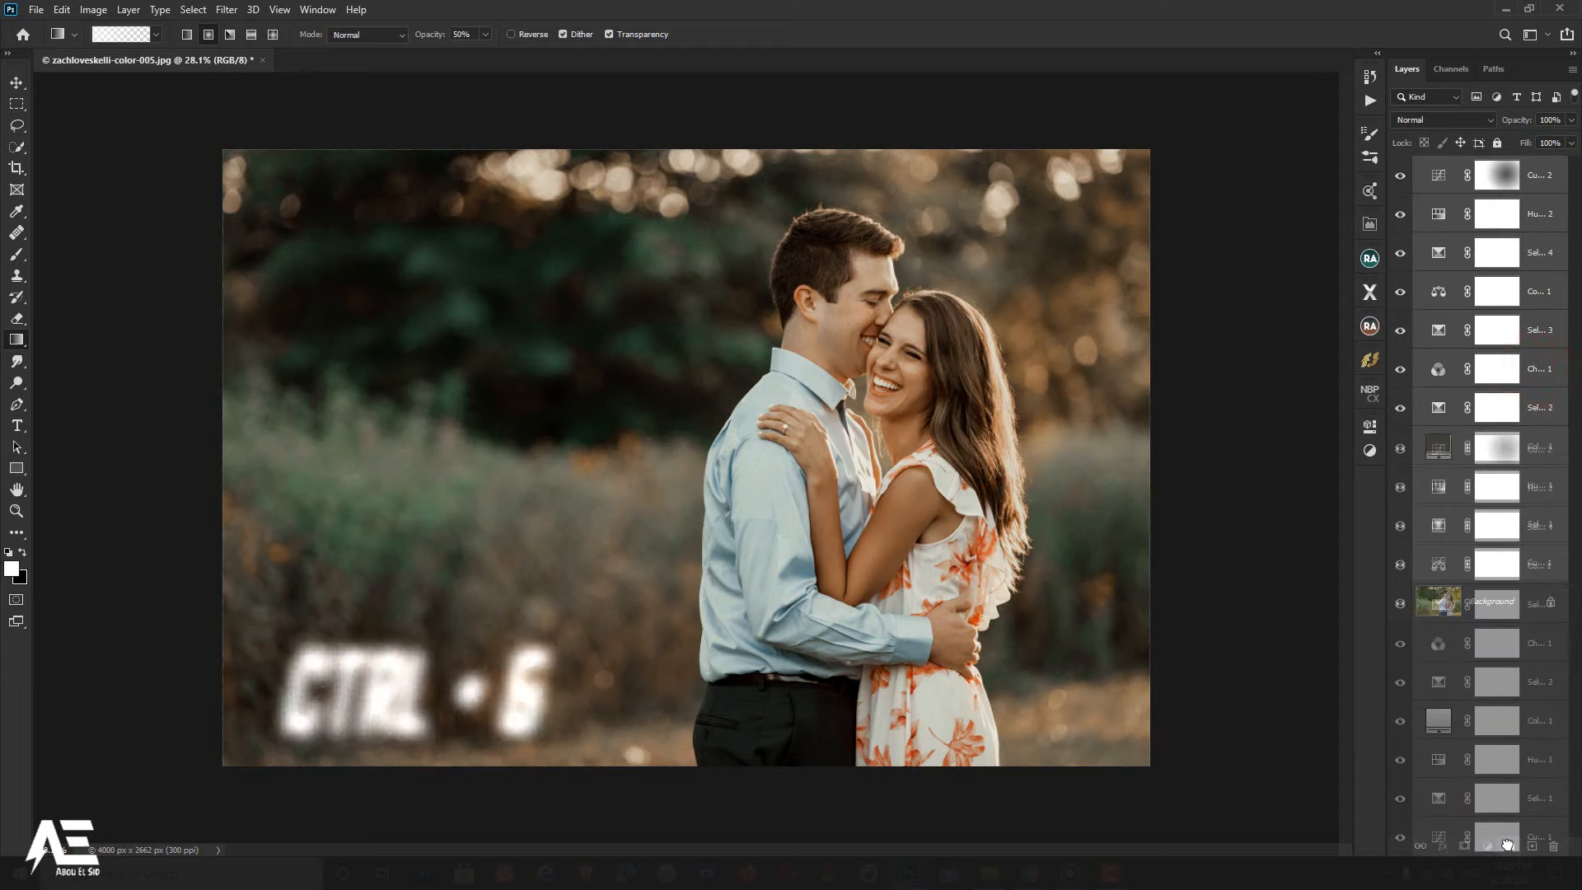
Step: Compare the original photo with the graded version by toggling the adjustment group's visibility
{"action": "left_click", "coordinate": [1398, 169]}
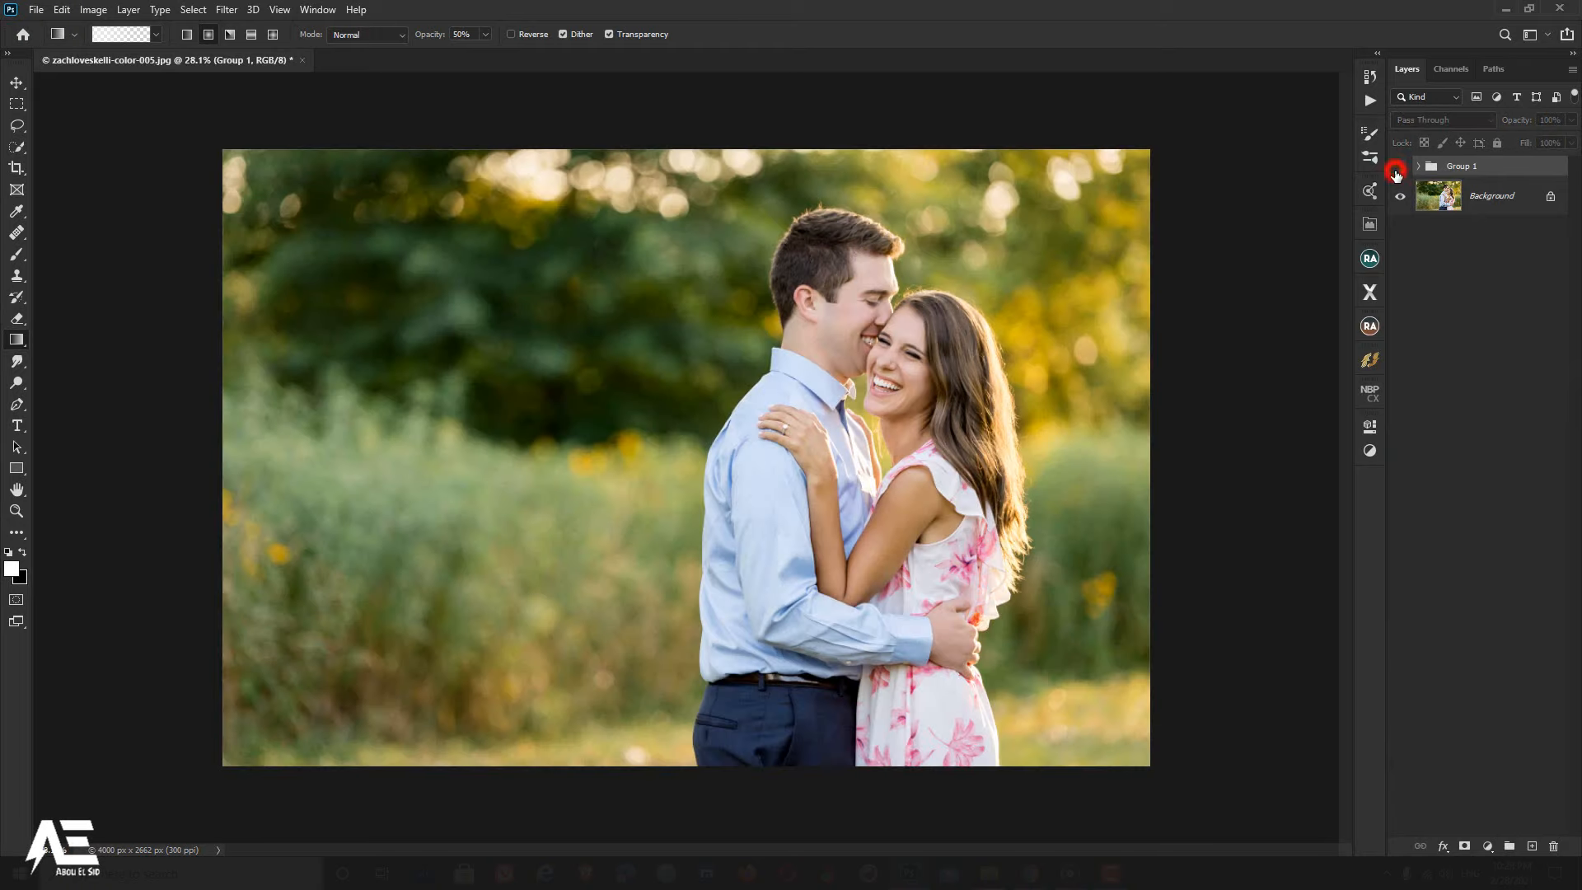
{"action": "left_click", "coordinate": [1398, 169]}
{"action": "left_click", "coordinate": [1398, 169]}
{"action": "left_click", "coordinate": [1396, 171]}
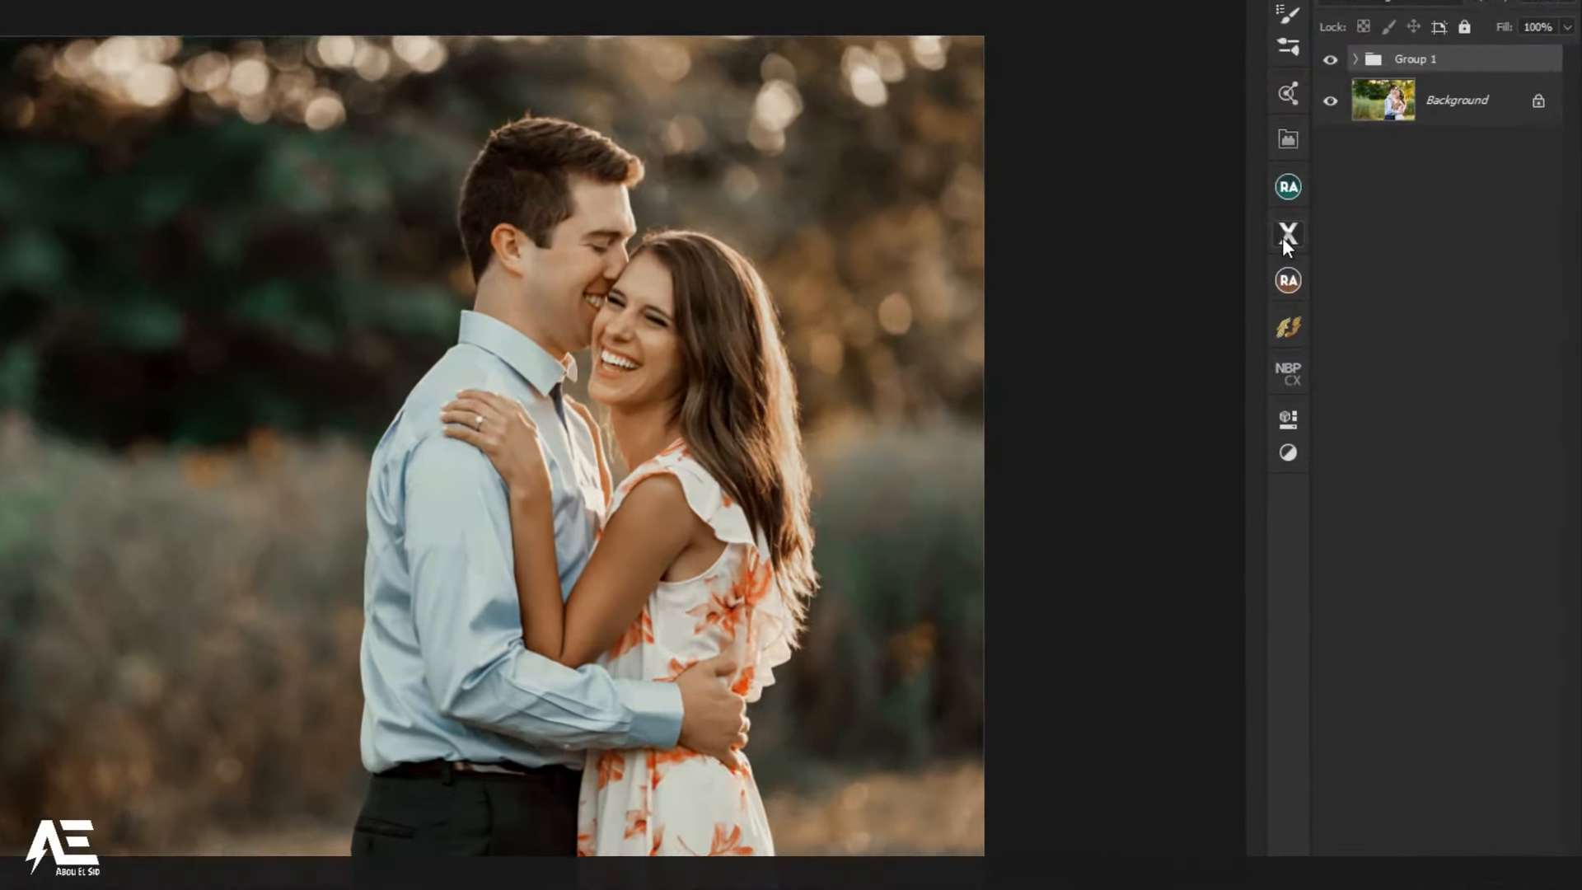
Step: Apply the Polarizer effect from Pro Workflow X's Color Grade Pro set, and collapse the plug-in
{"action": "left_click", "coordinate": [1315, 257]}
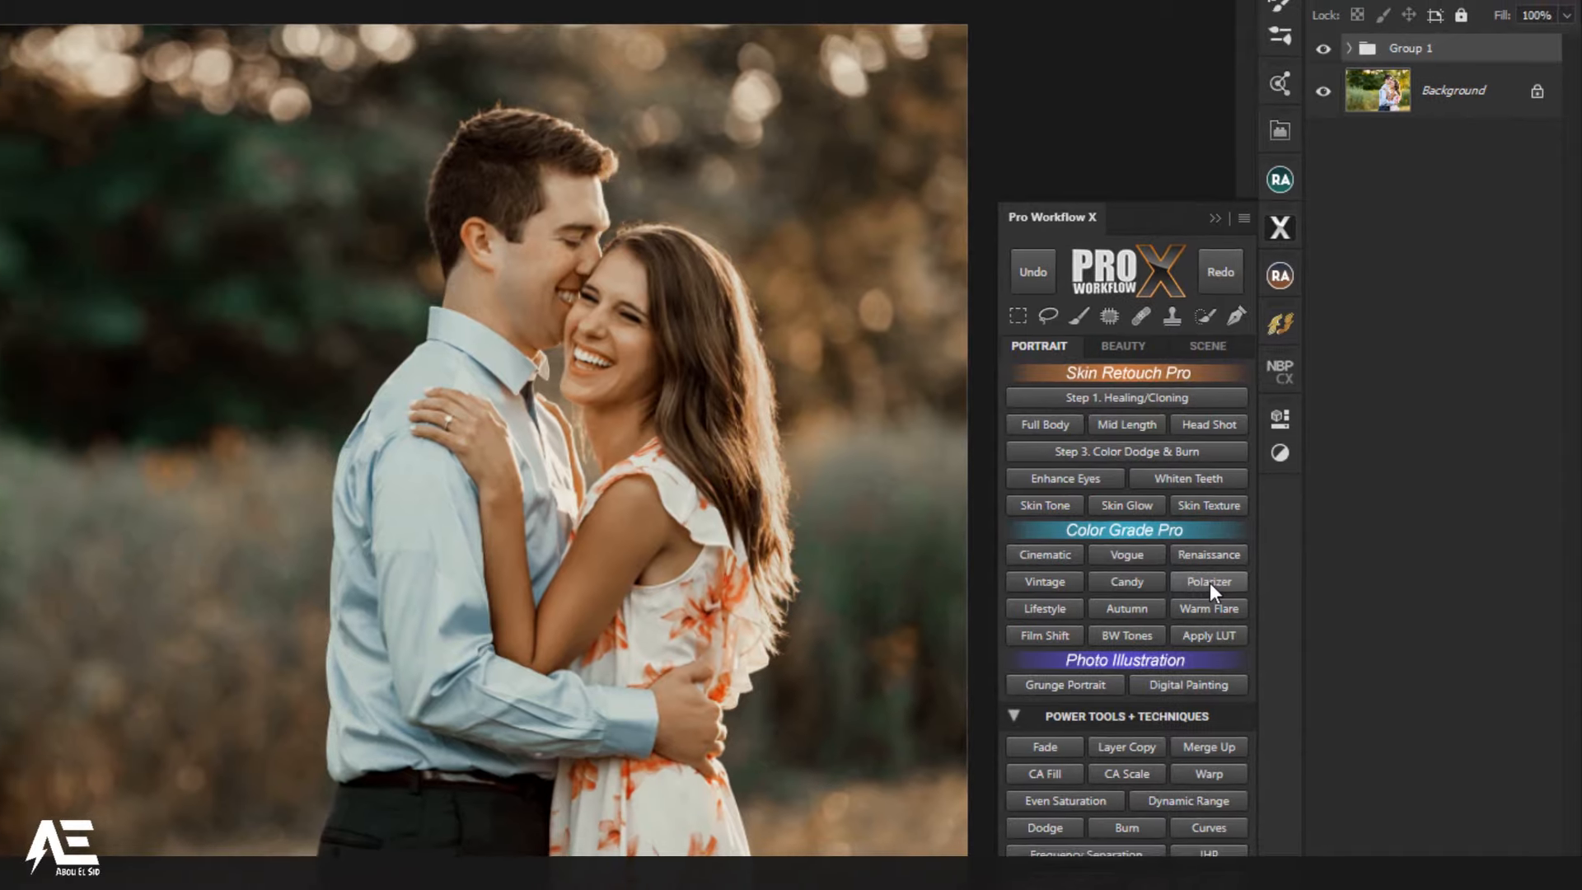
{"action": "left_click", "coordinate": [1195, 584]}
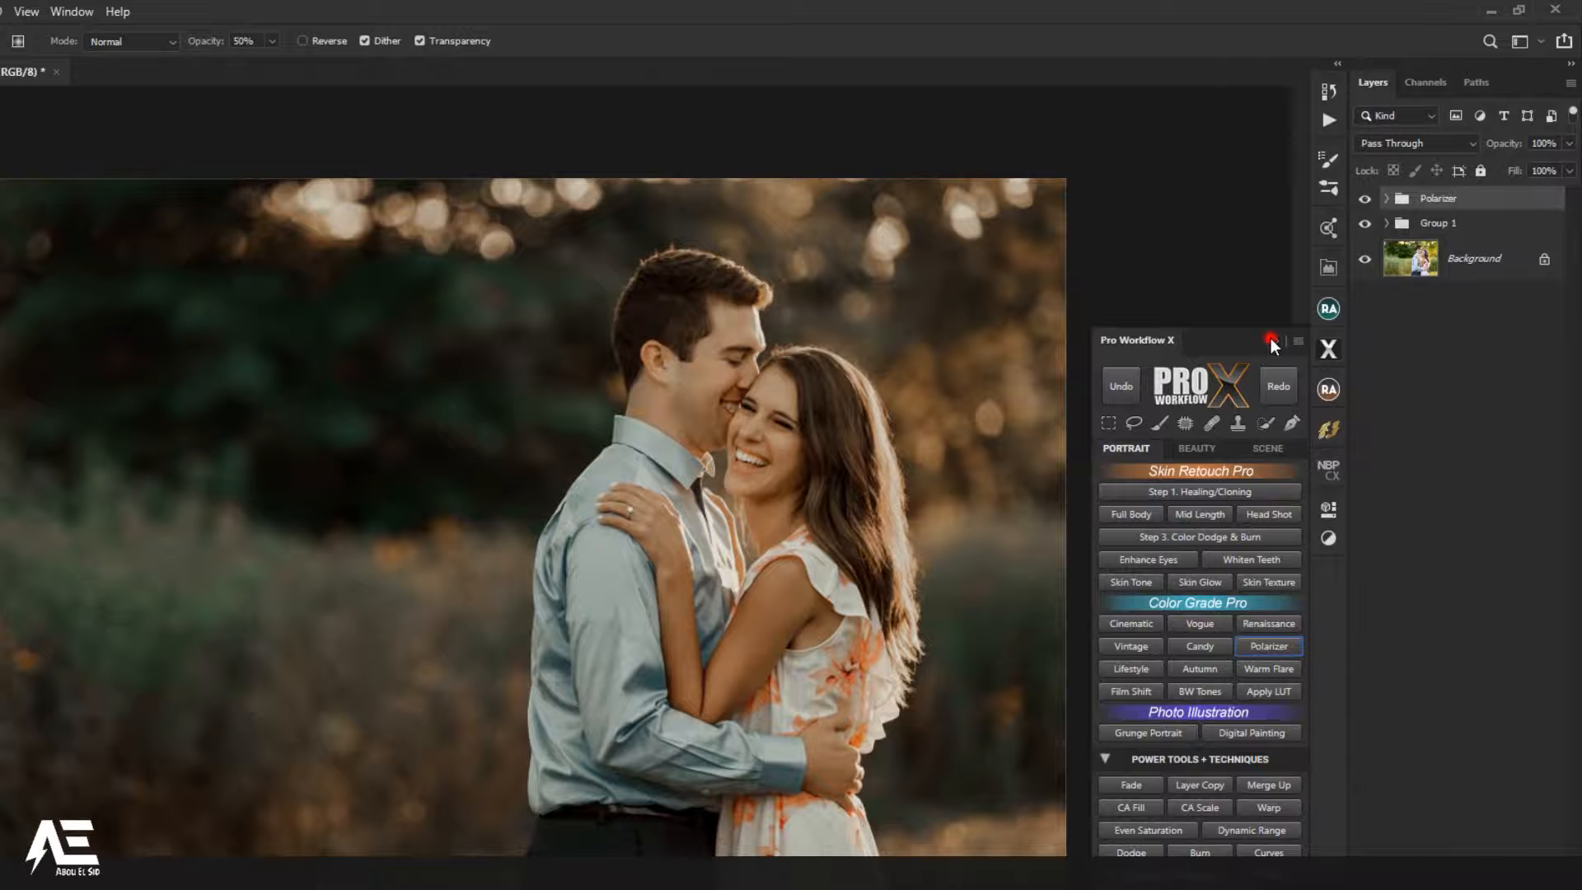
{"action": "left_click", "coordinate": [1323, 286]}
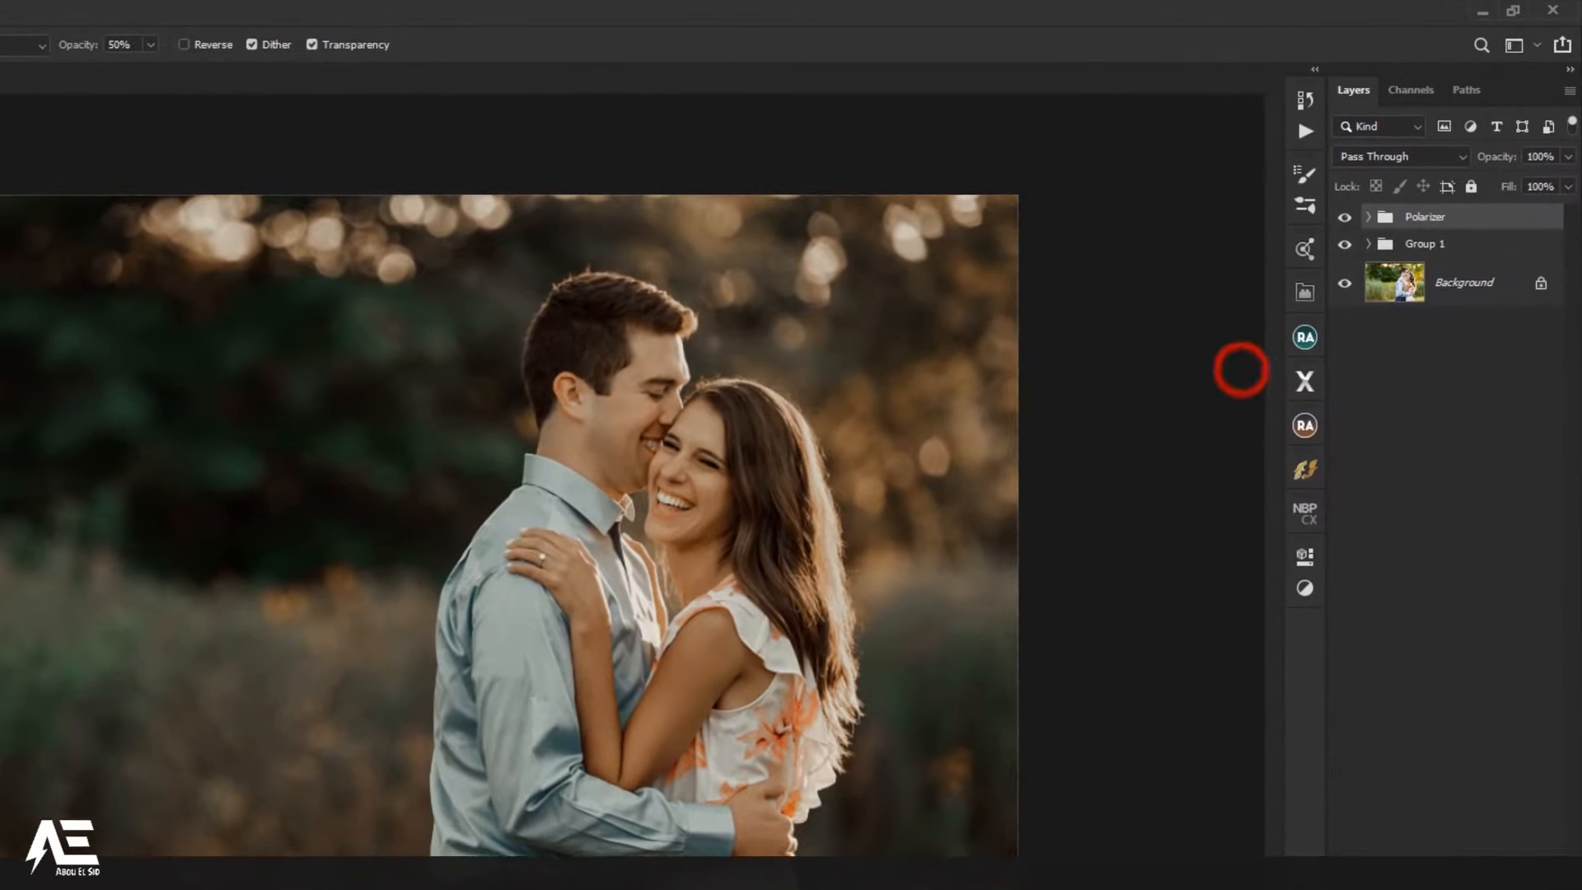
Step: Switch to the Move tool and reduce the Polarizer group's opacity to 50%
{"action": "key", "text": "v"}
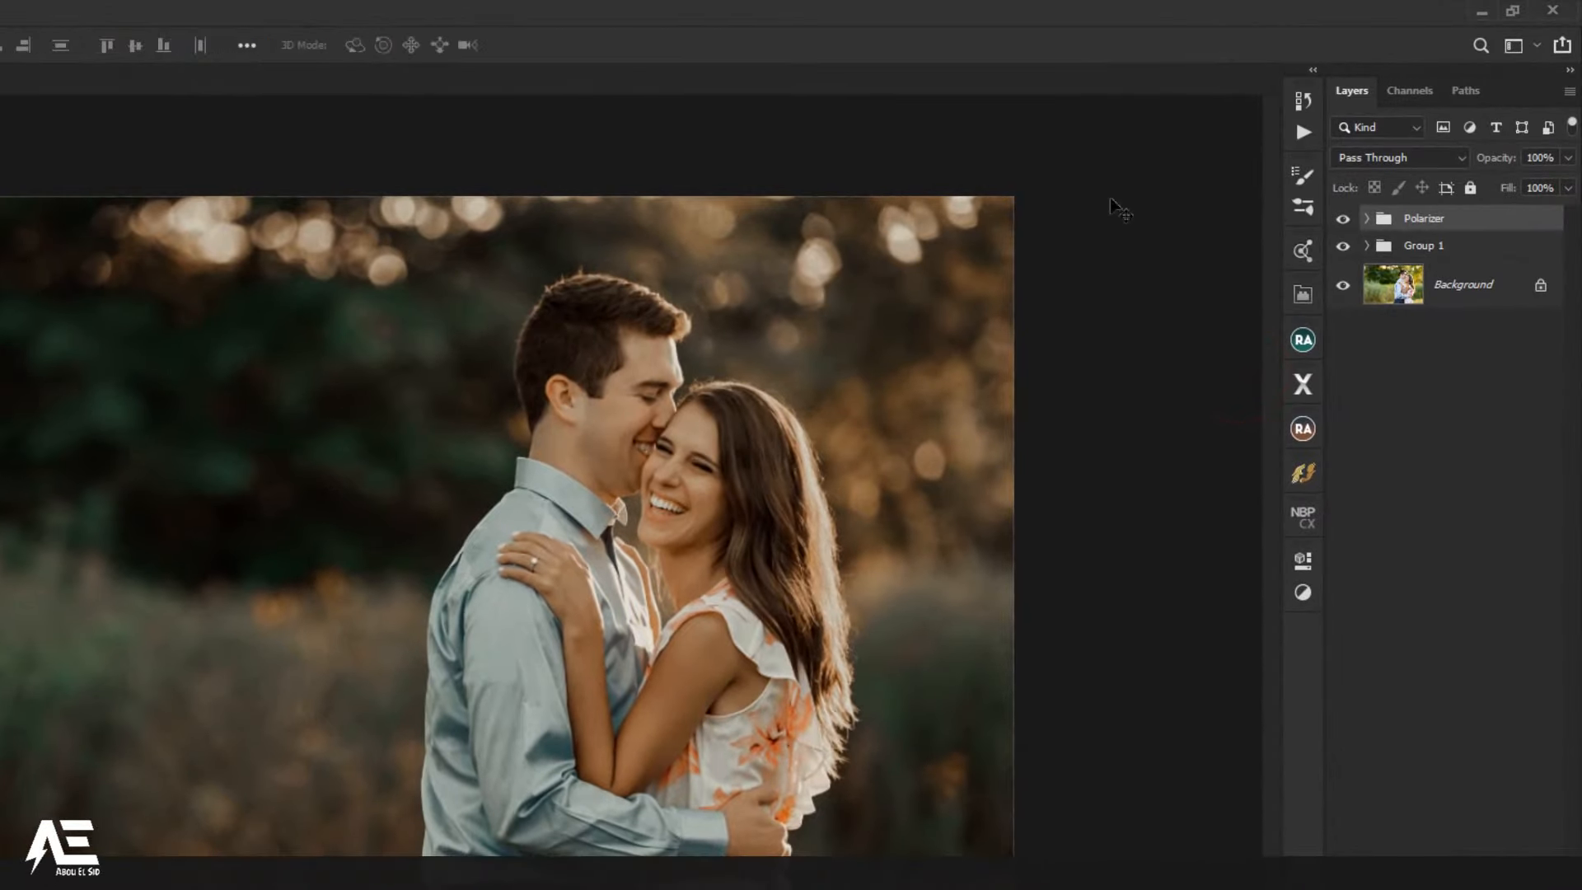
{"action": "left_click", "coordinate": [1568, 157]}
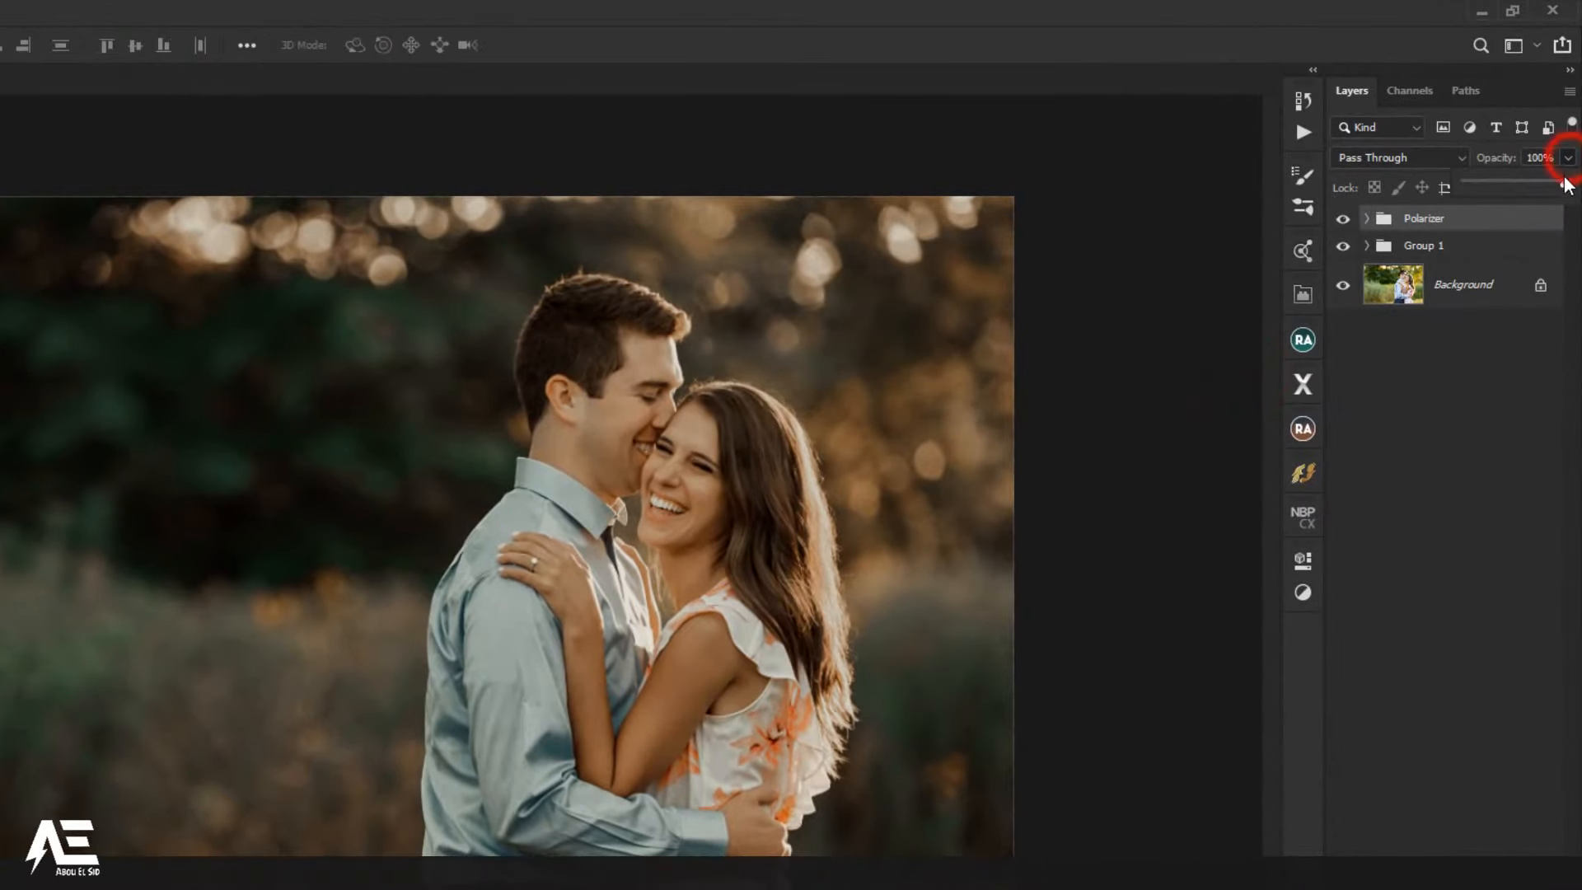
{"action": "left_click_drag", "start_coordinate": [1567, 185], "coordinate": [1530, 186]}
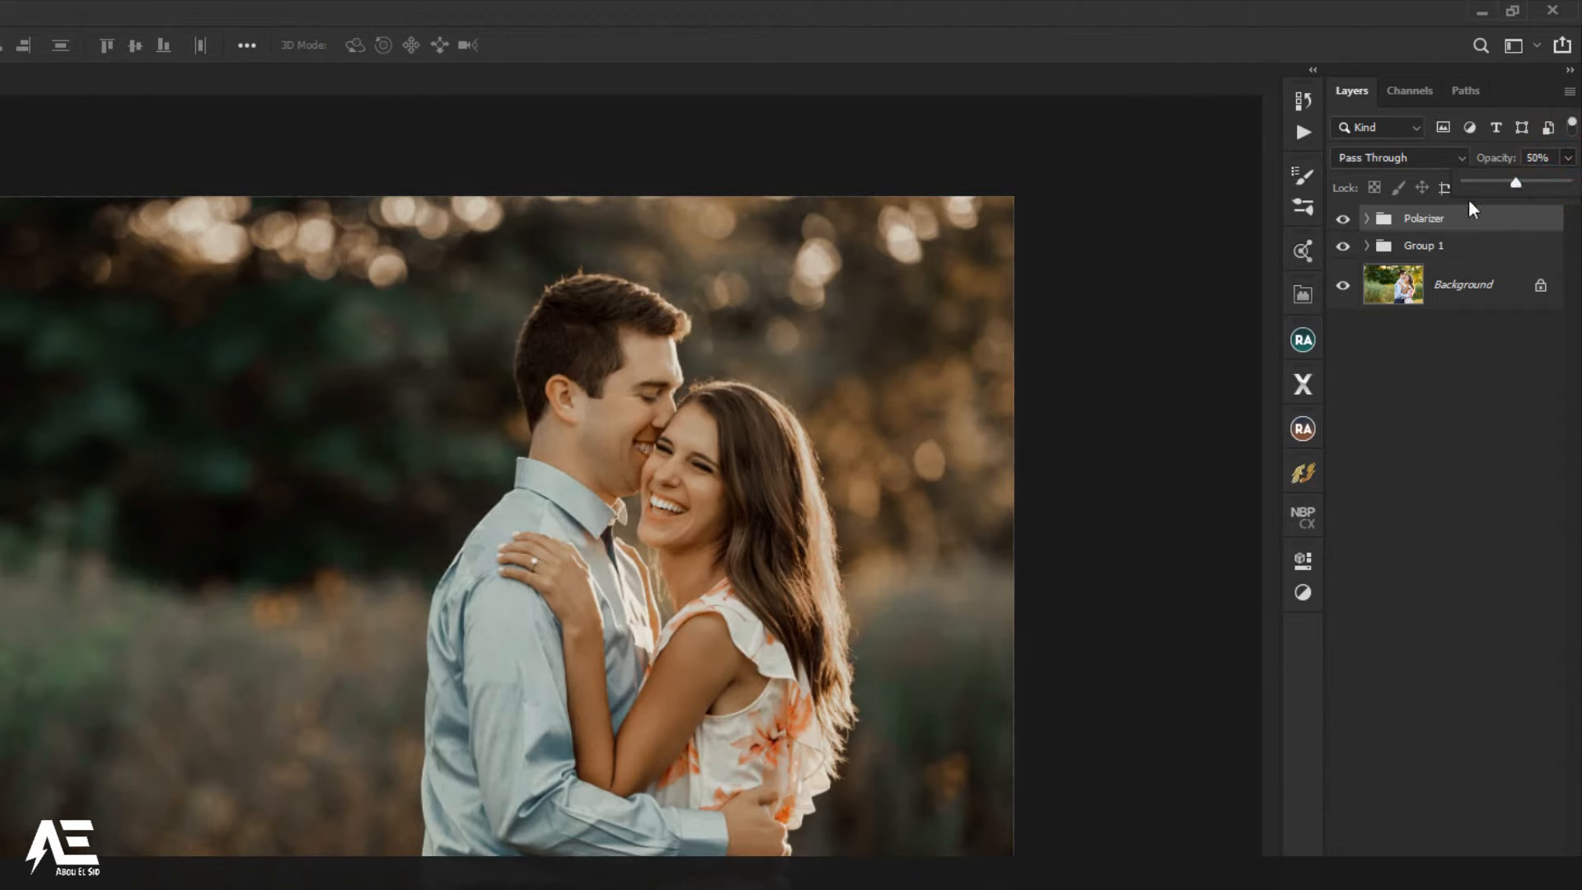
Step: Inspect the layers inside the Polarizer group and compare the photo with and without the group
{"action": "left_click", "coordinate": [1368, 219]}
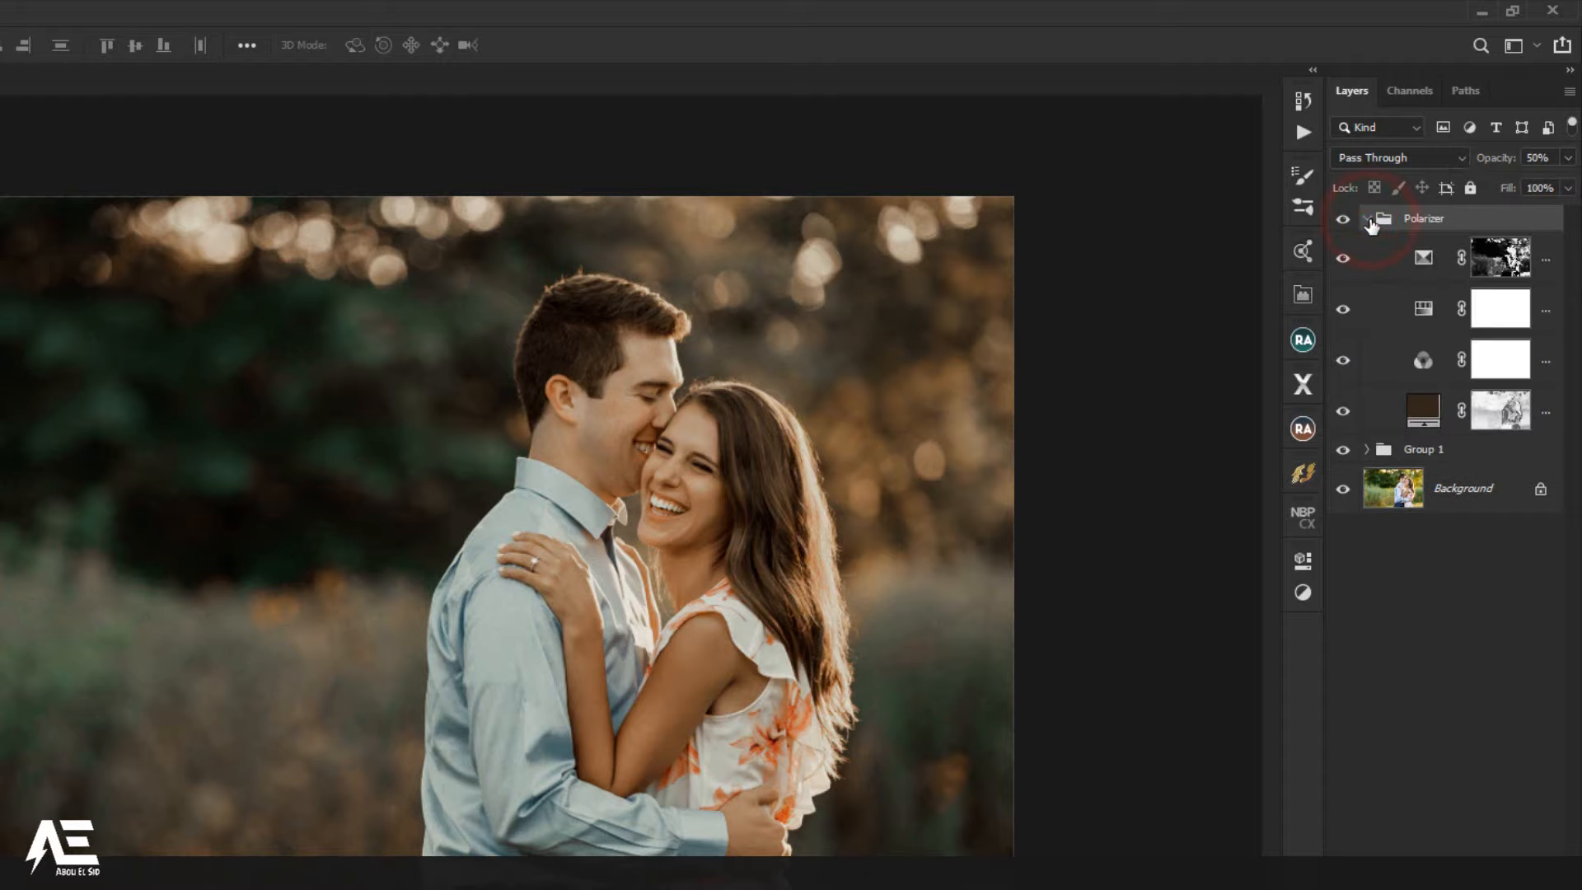
{"action": "left_click", "coordinate": [1370, 221]}
{"action": "left_click", "coordinate": [1345, 221]}
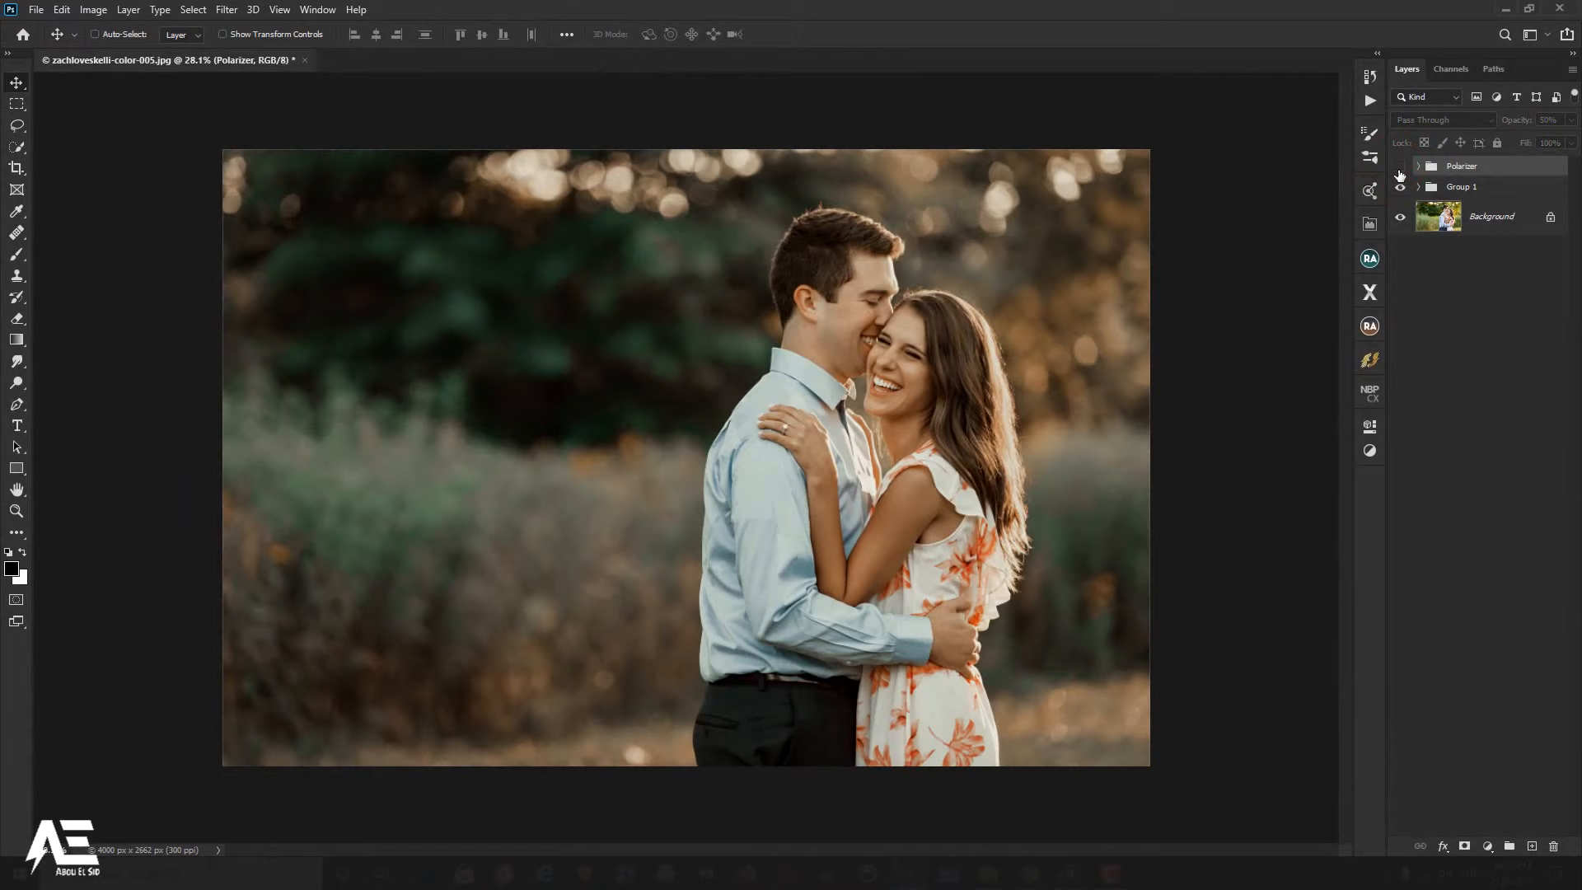
{"action": "left_click", "coordinate": [1400, 167]}
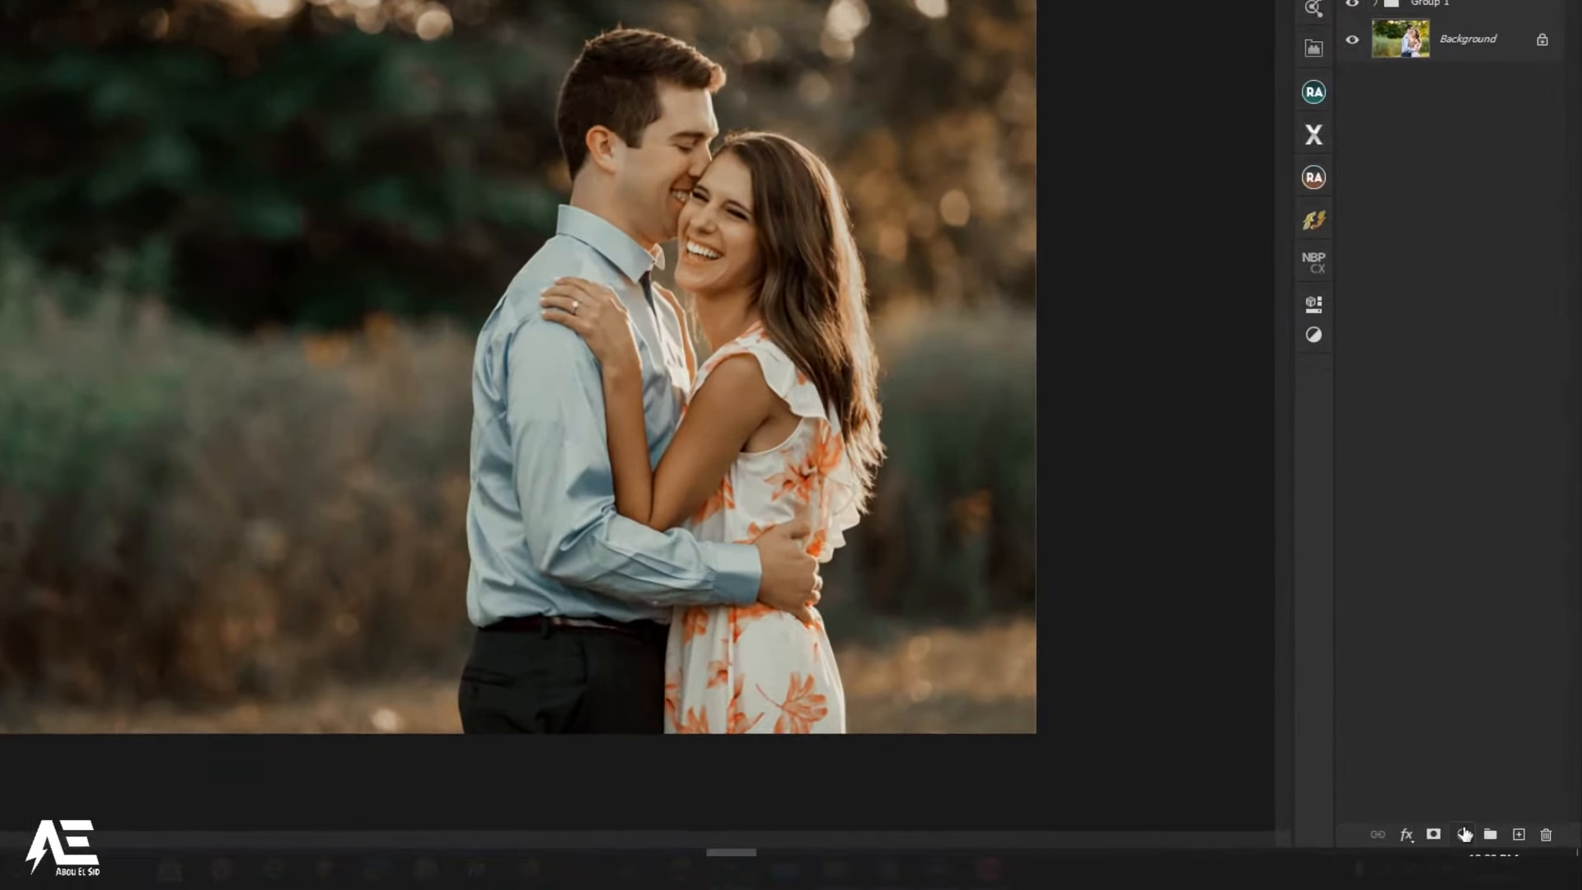
Step: Add a Selective Color layer above the Polarizer group and slightly raise Magenta and Yellow in the Neutrals
{"action": "left_click", "coordinate": [1461, 838]}
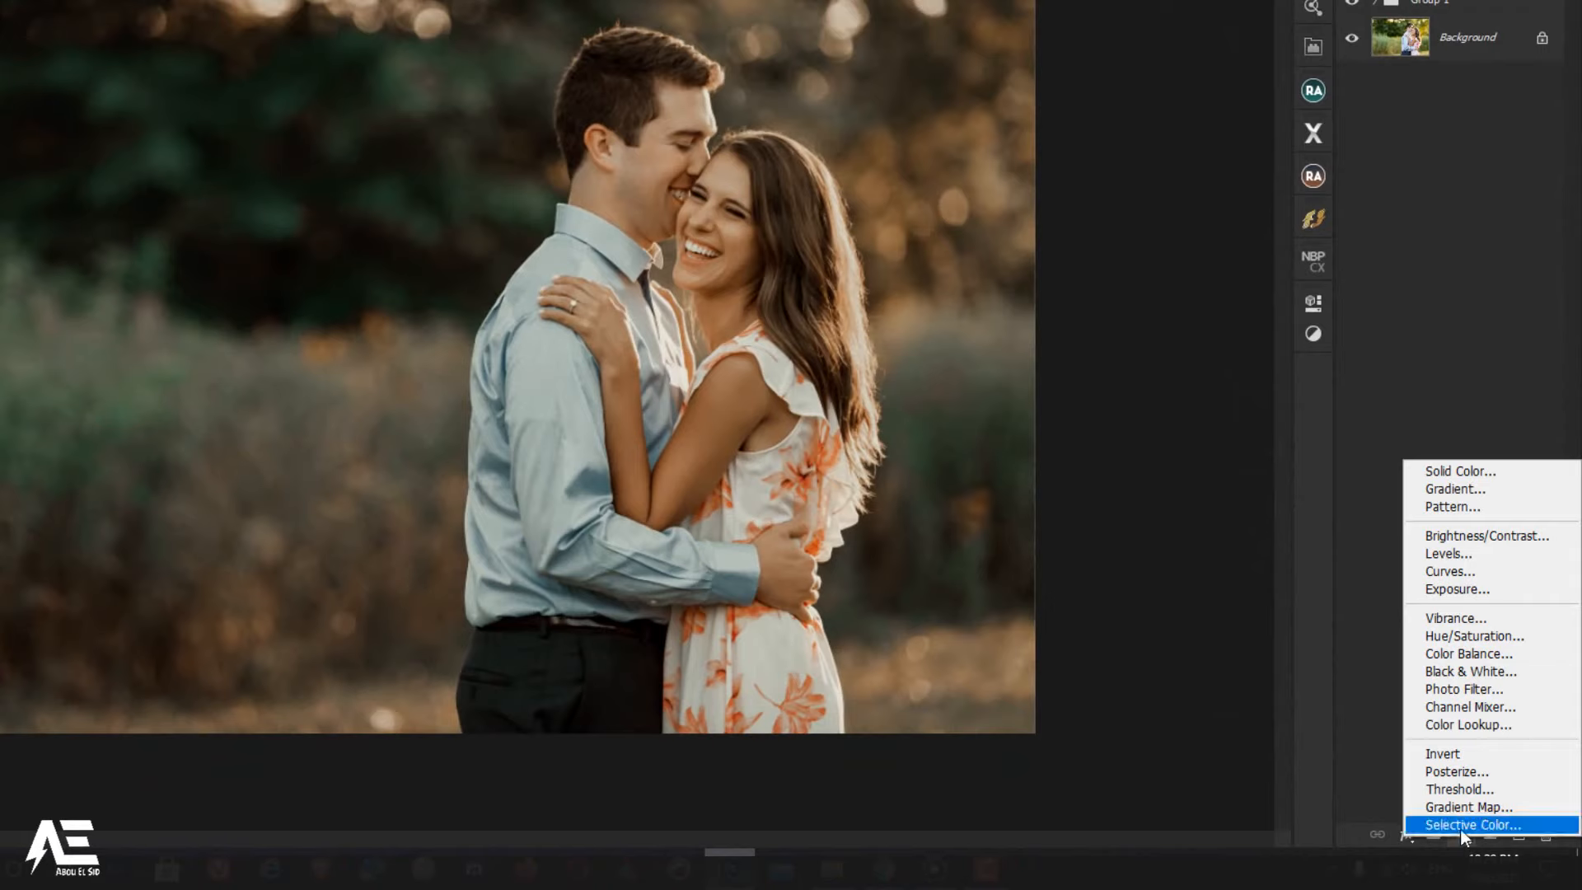
{"action": "left_click", "coordinate": [1460, 826]}
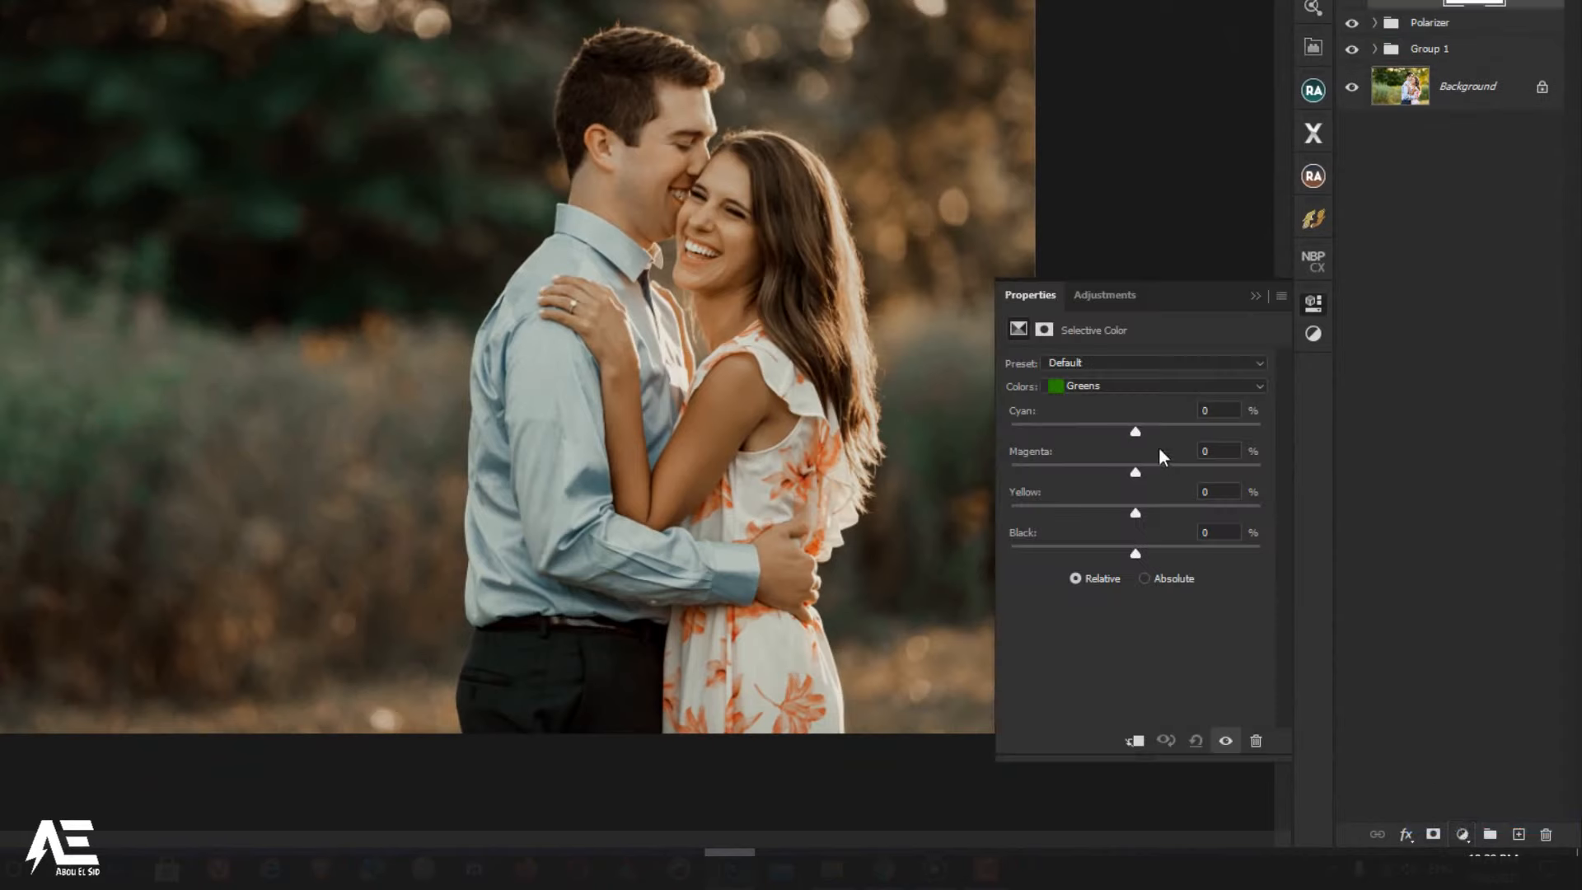
{"action": "left_click", "coordinate": [1128, 386]}
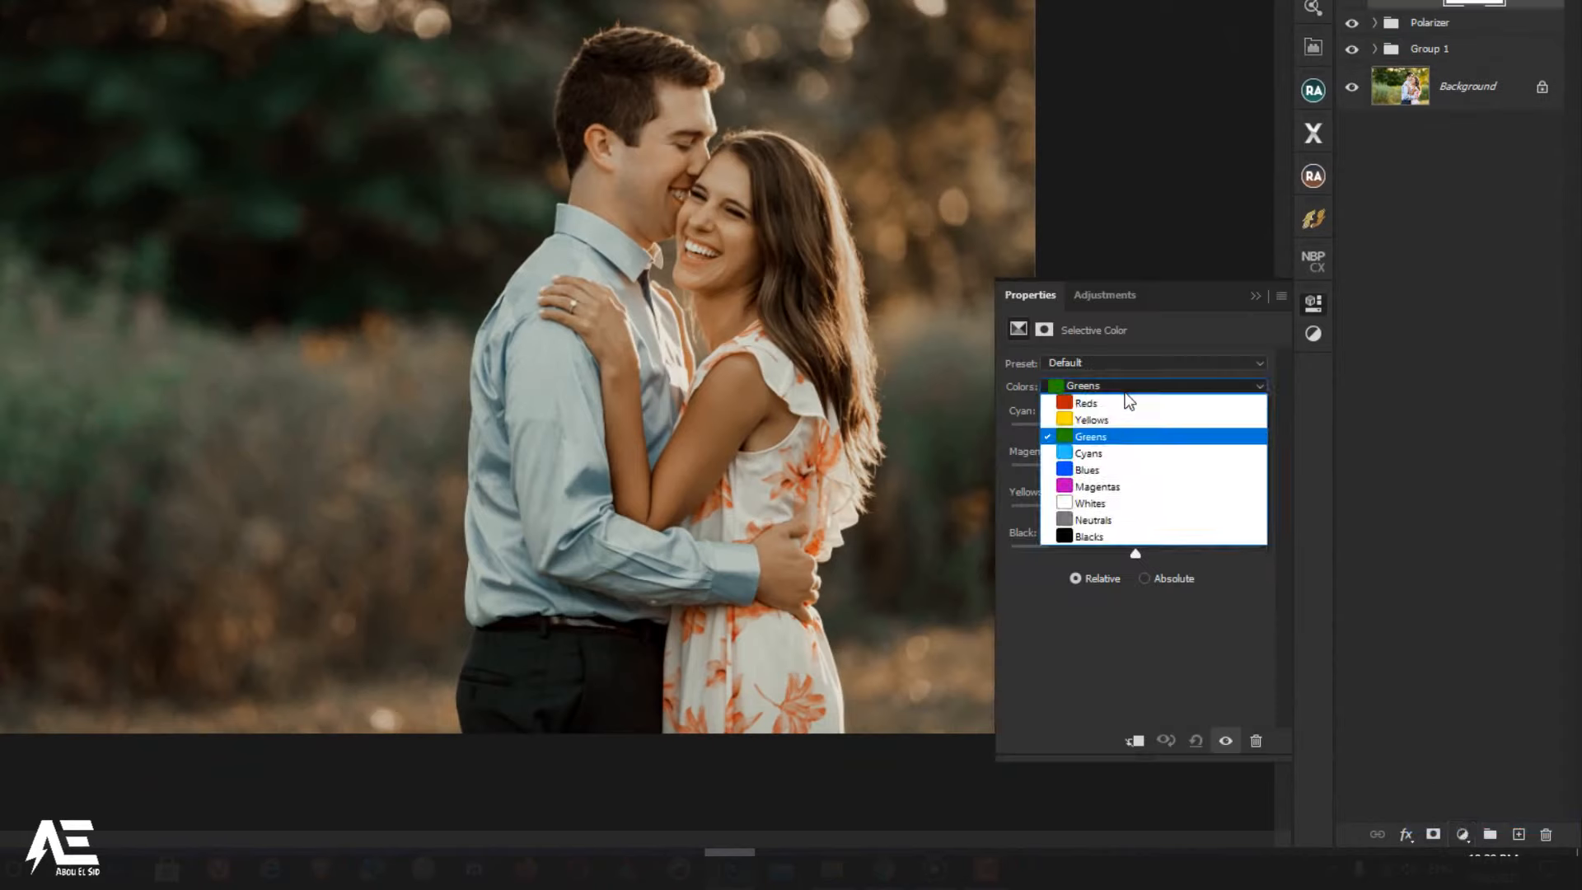
{"action": "left_click", "coordinate": [1108, 520]}
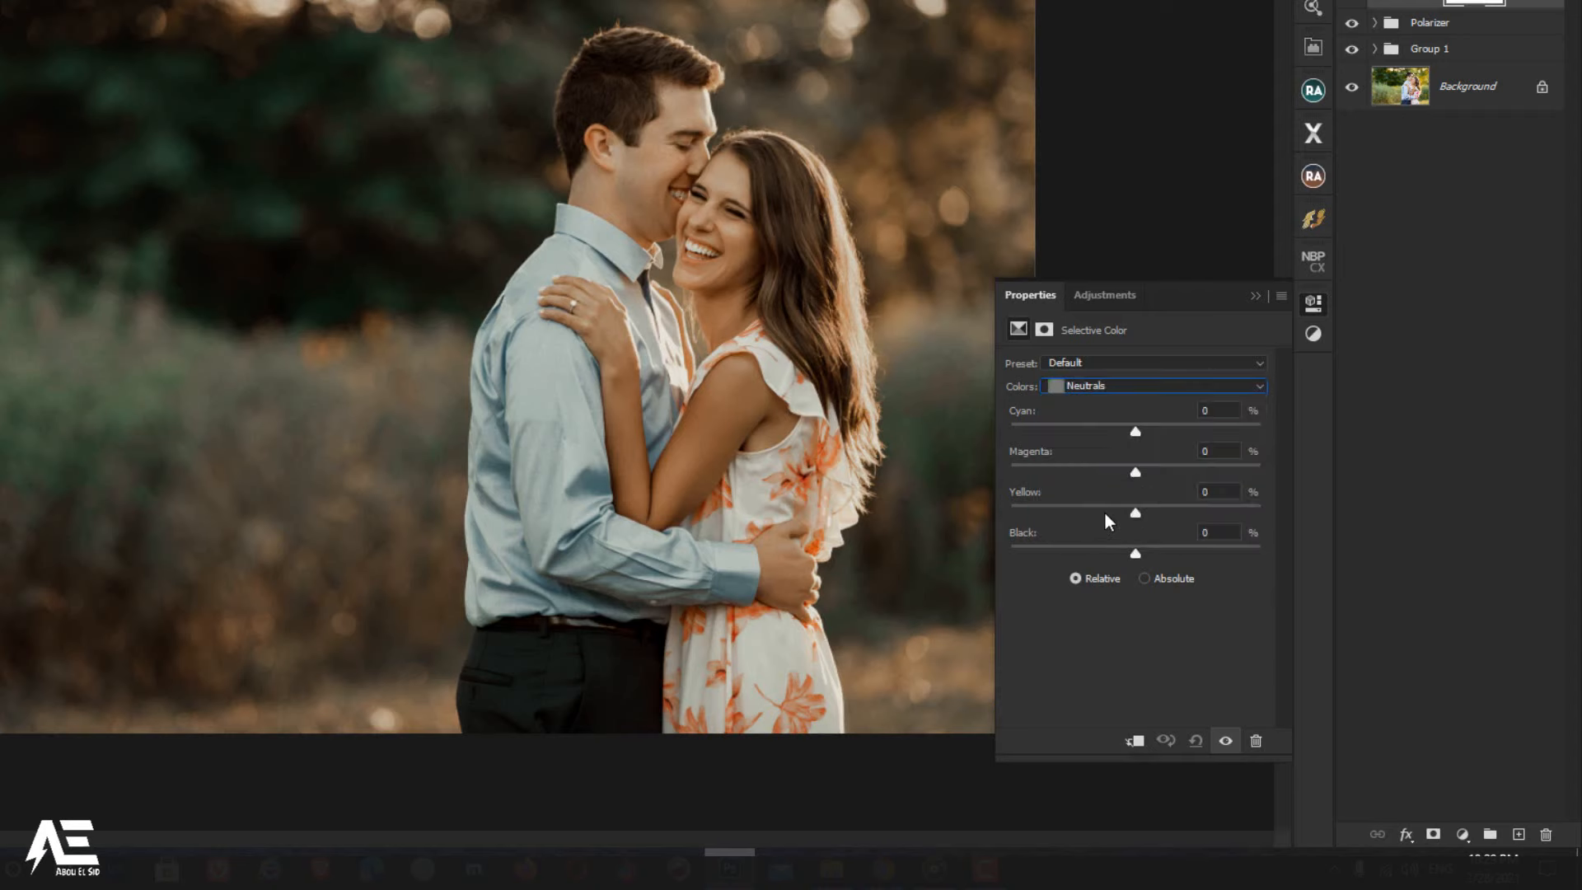
{"action": "left_click_drag", "start_coordinate": [1136, 477], "coordinate": [1137, 475]}
{"action": "left_click_drag", "start_coordinate": [1136, 515], "coordinate": [1137, 515]}
Step: Set the Blacks of the new Selective Color layer to Magenta +2% and Yellow +3%
{"action": "left_click", "coordinate": [1131, 394]}
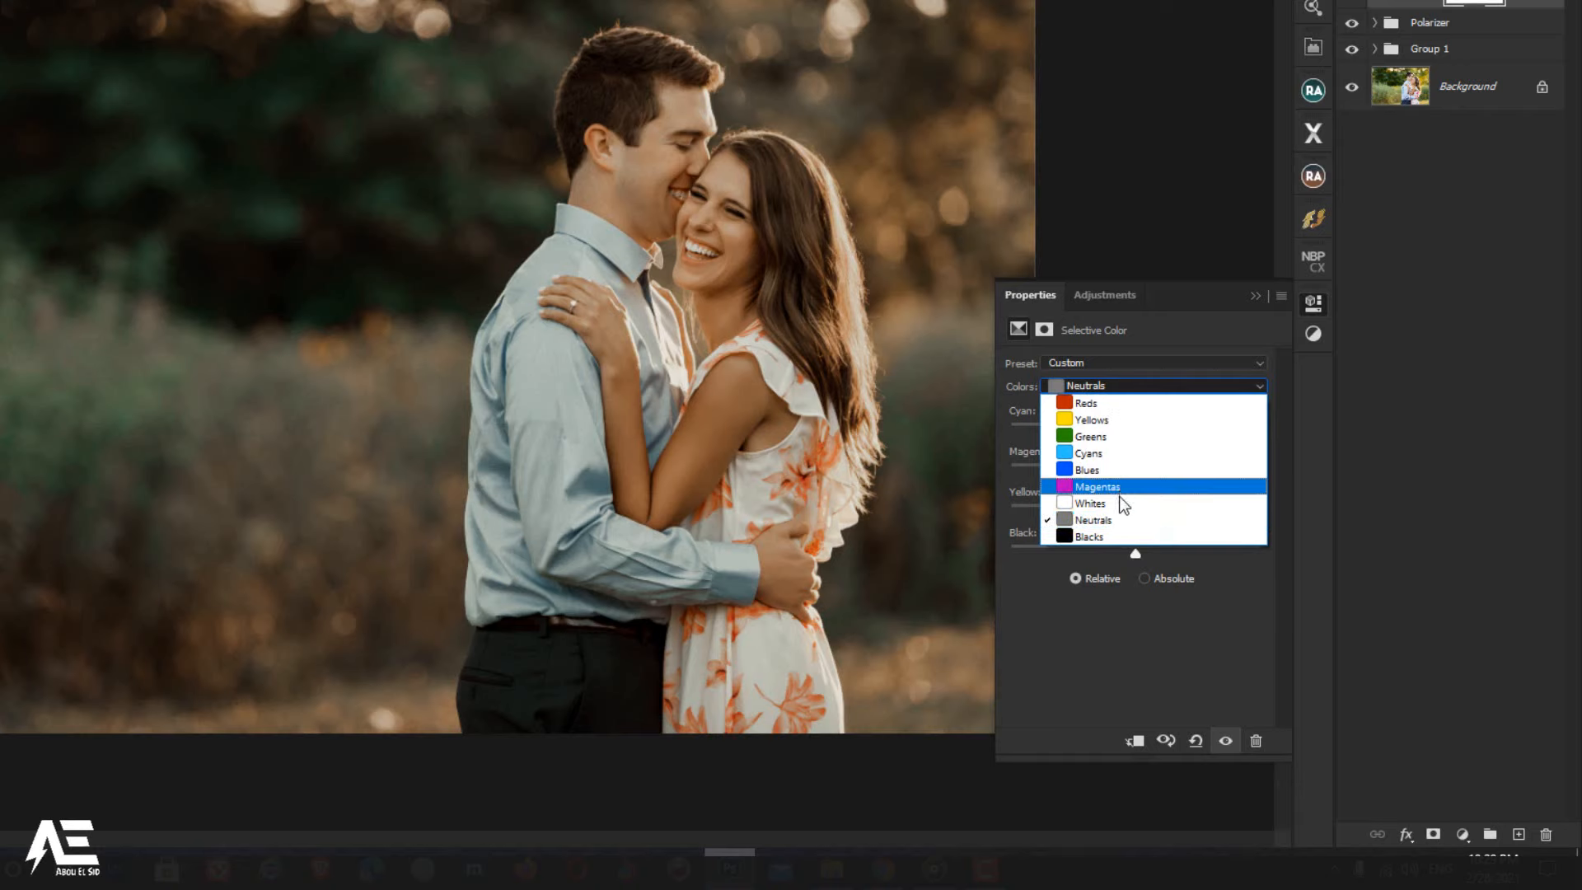
{"action": "left_click", "coordinate": [1112, 536]}
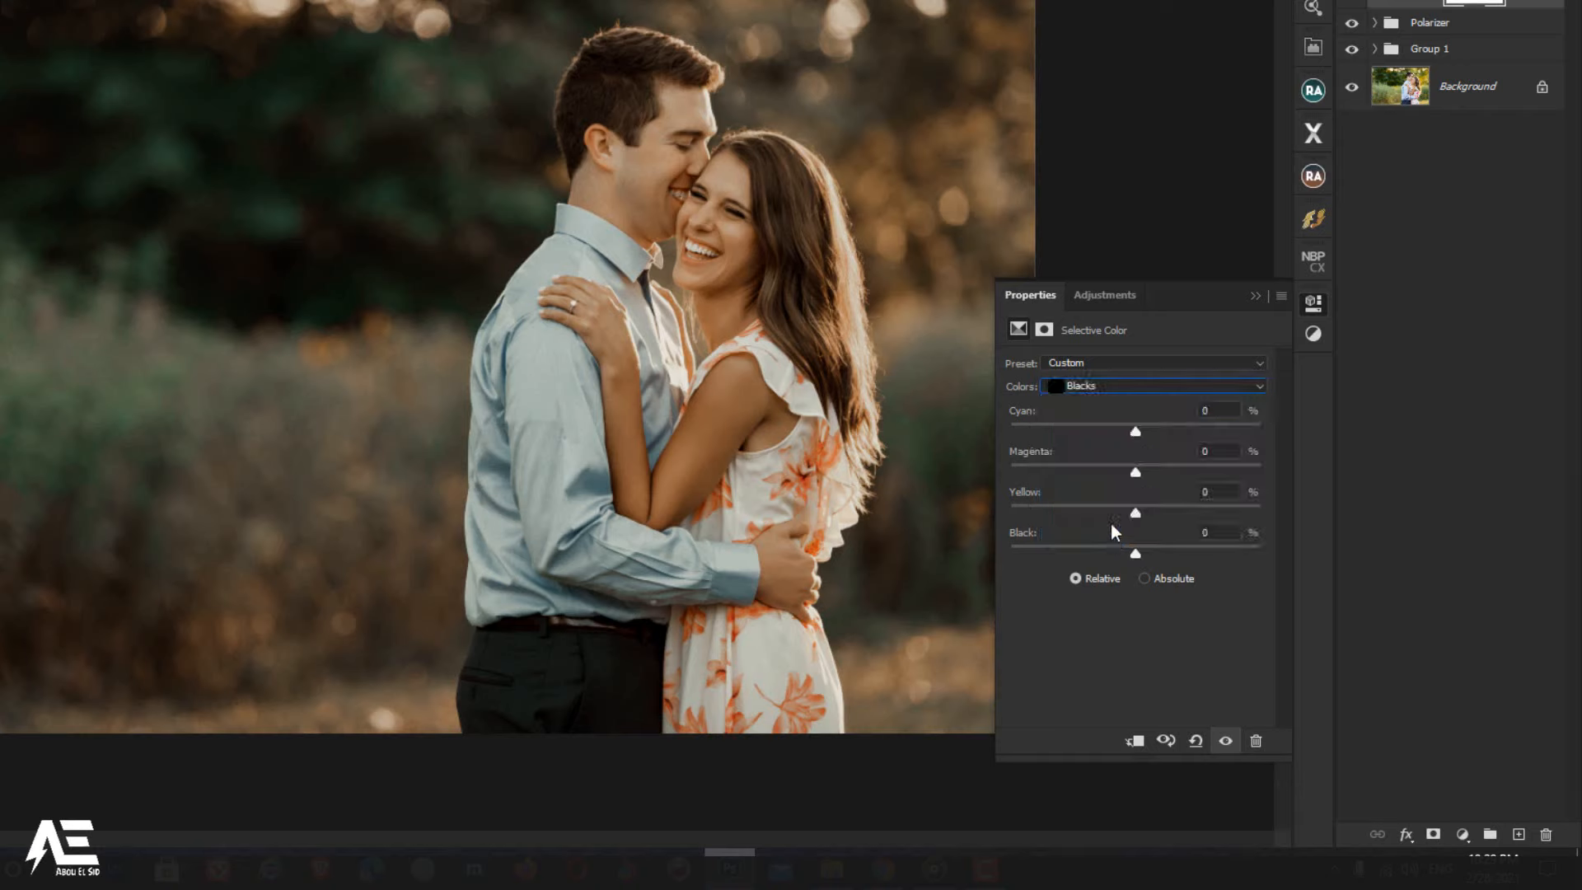
{"action": "left_click_drag", "start_coordinate": [1135, 472], "coordinate": [1139, 473]}
{"action": "left_click_drag", "start_coordinate": [1139, 473], "coordinate": [1138, 474]}
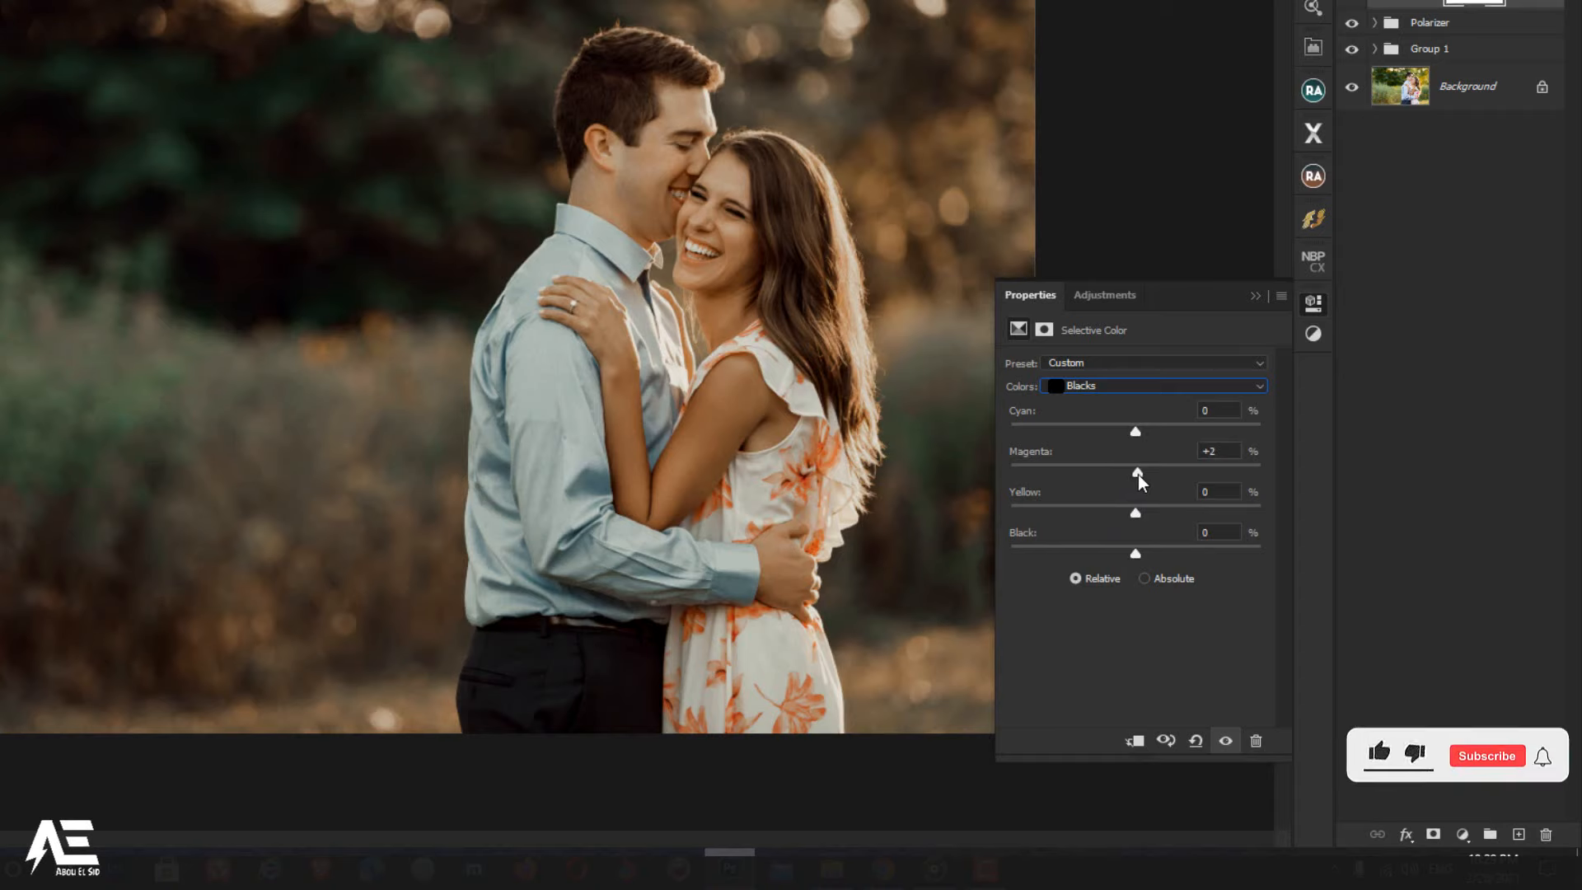
{"action": "left_click_drag", "start_coordinate": [1136, 516], "coordinate": [1141, 502]}
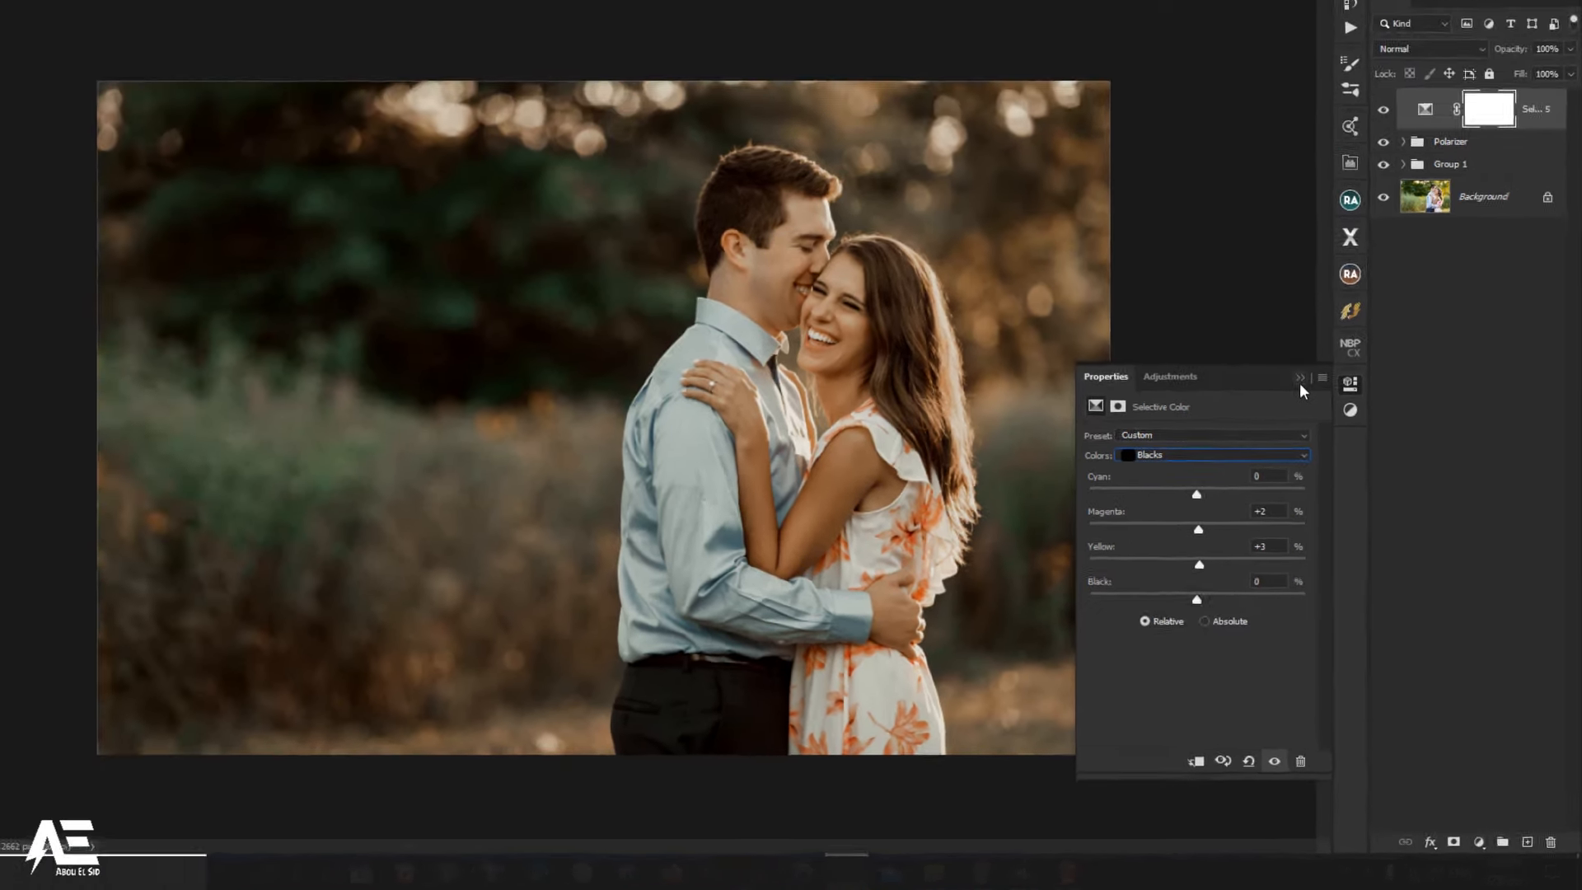
Step: Group the top Selective Color layer, the Polarizer group and Group 1 into a single group above the Background
{"action": "left_click", "coordinate": [1255, 298]}
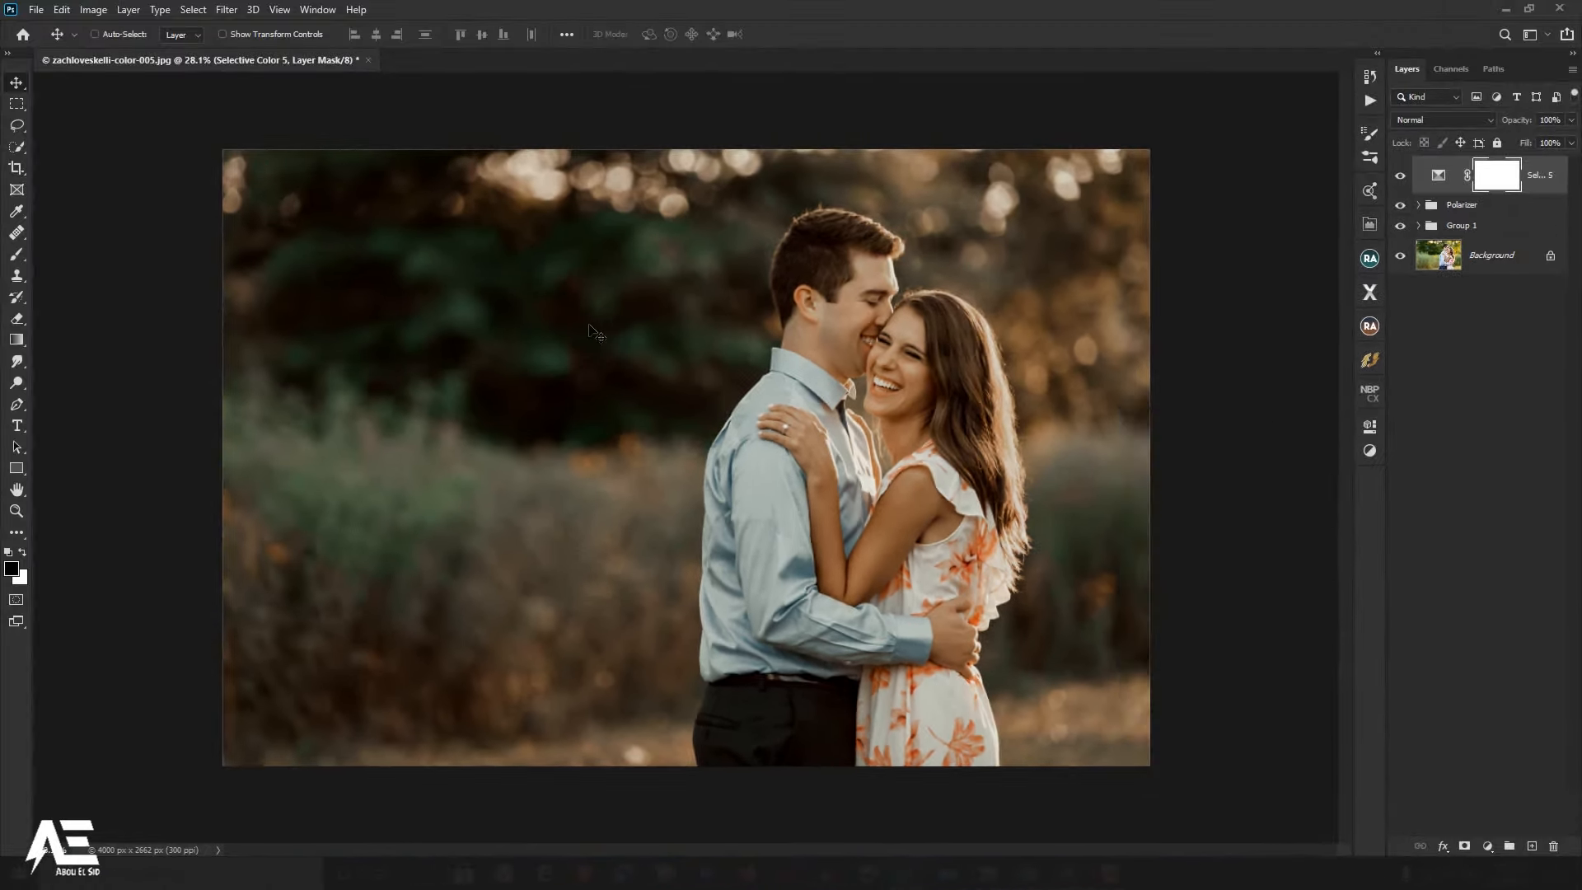
{"action": "left_click", "coordinate": [16, 511]}
{"action": "left_click_drag", "start_coordinate": [902, 374], "coordinate": [1132, 439]}
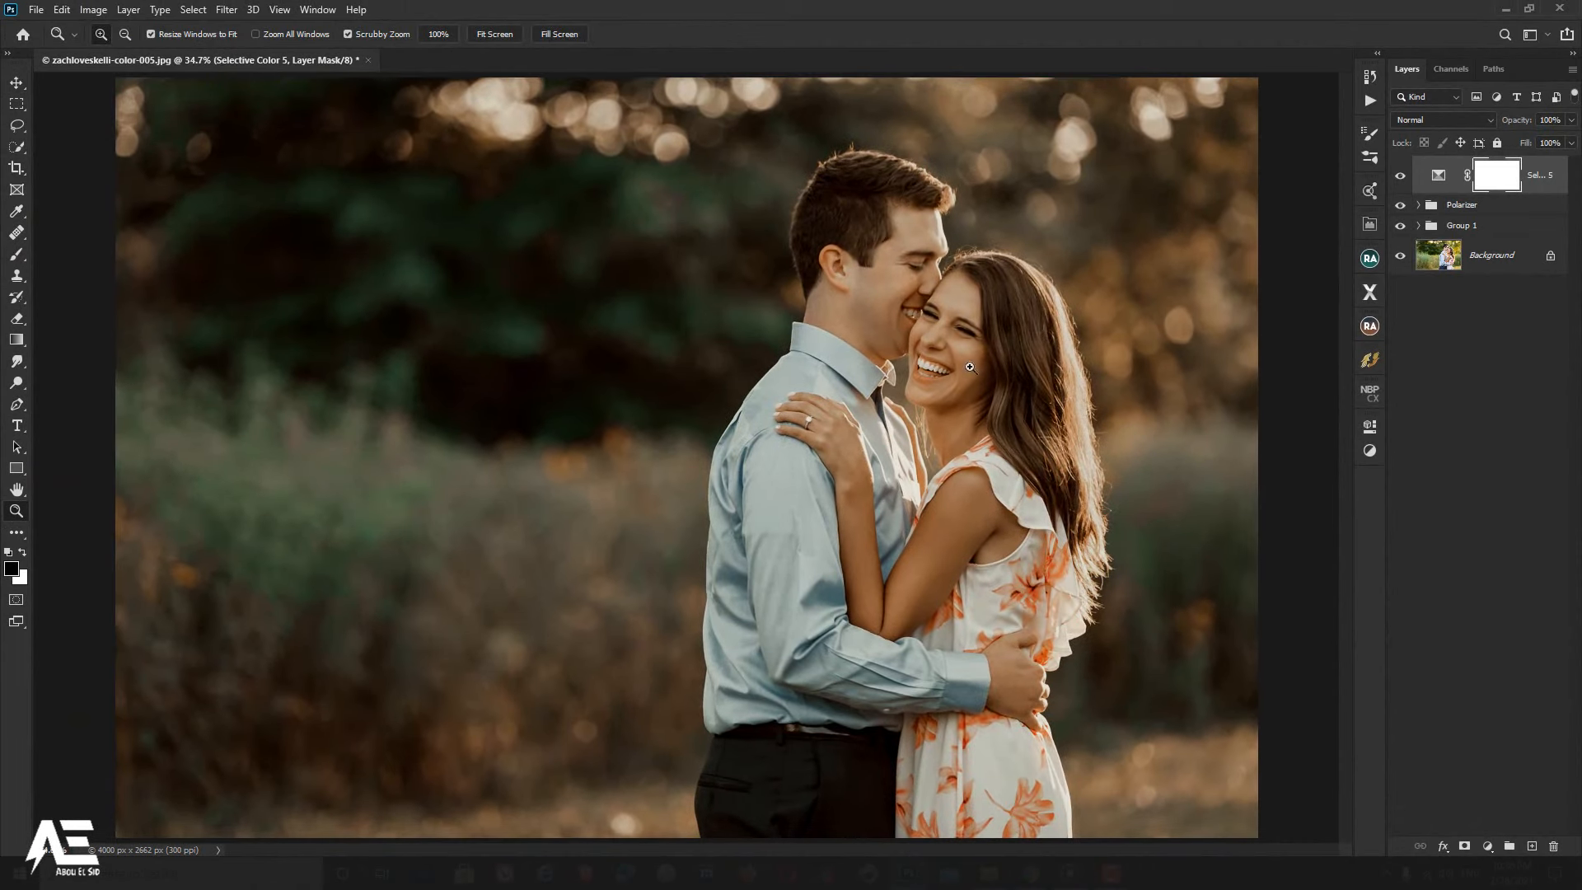
{"action": "left_click", "coordinate": [17, 82]}
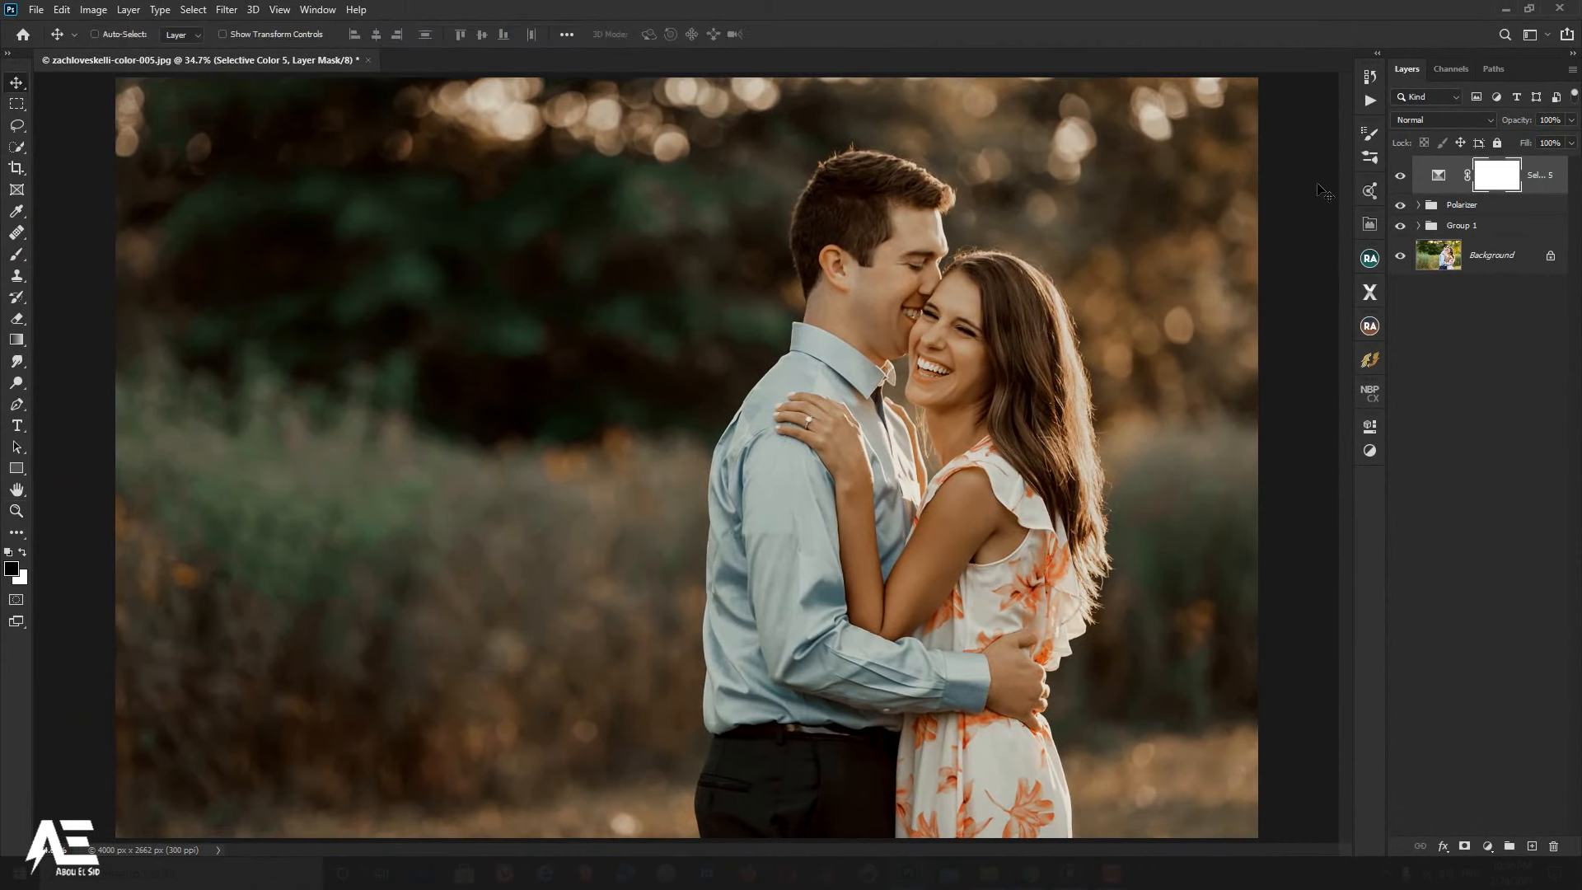
{"action": "left_click", "coordinate": [1481, 228], "text": "shift"}
{"action": "key", "text": "ctrl+g"}
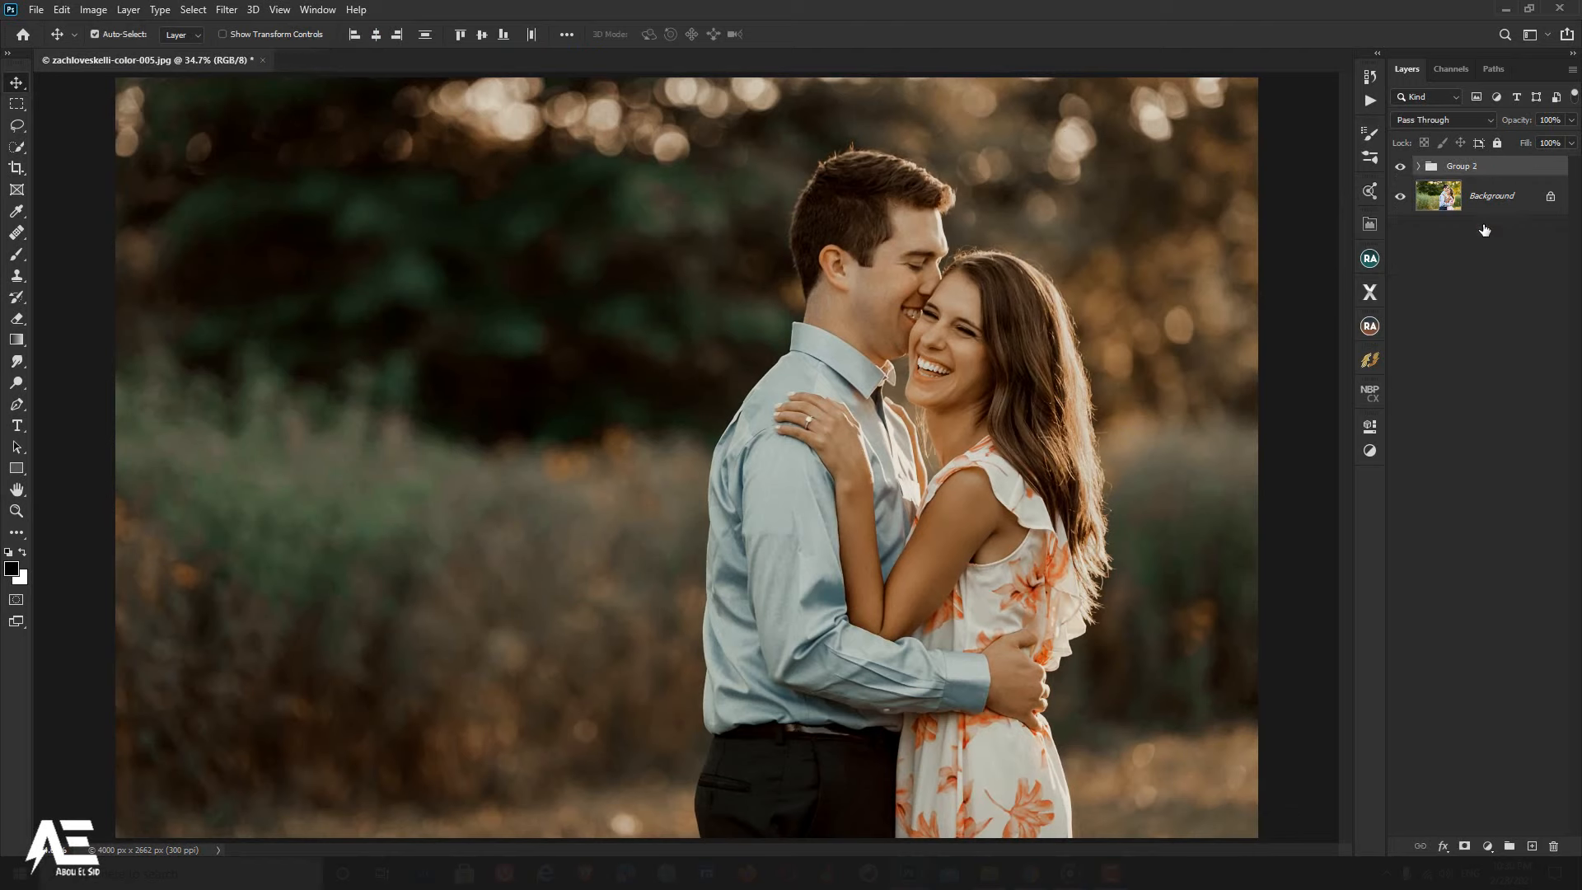
Step: Compare the photo with and without the new group's grading, both in full view and close up on the couple's faces
{"action": "left_click", "coordinate": [1400, 168]}
{"action": "left_click", "coordinate": [1400, 167]}
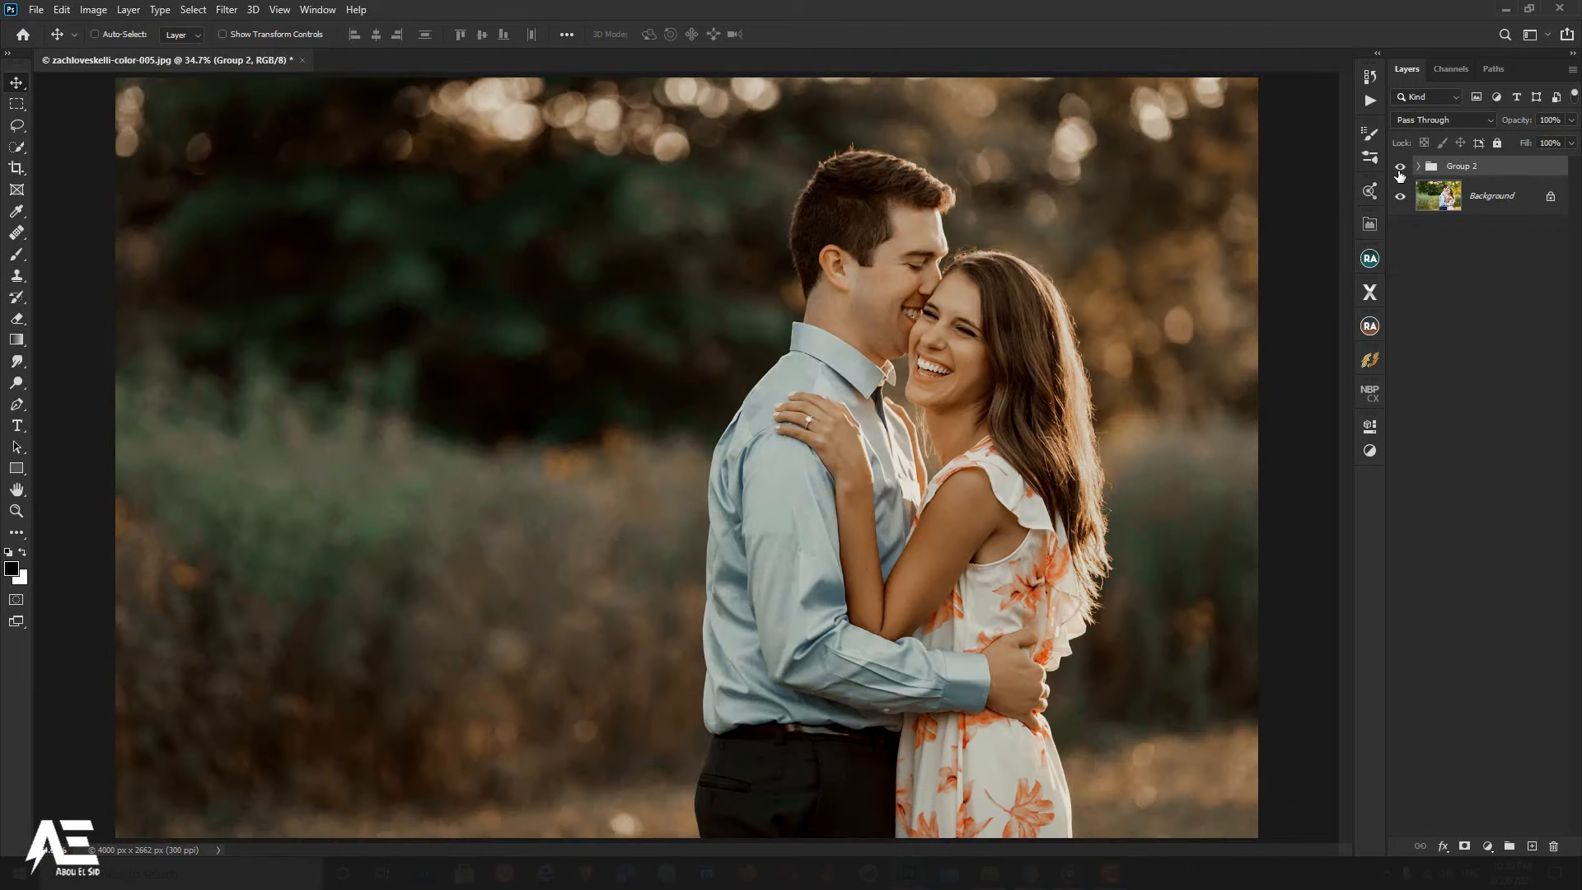
{"action": "left_click", "coordinate": [1400, 168]}
{"action": "left_click", "coordinate": [1400, 167]}
{"action": "scroll", "coordinate": [1036, 260], "scroll_direction": "up", "scroll_amount": 2}
{"action": "scroll", "coordinate": [972, 361], "scroll_direction": "up", "scroll_amount": 2}
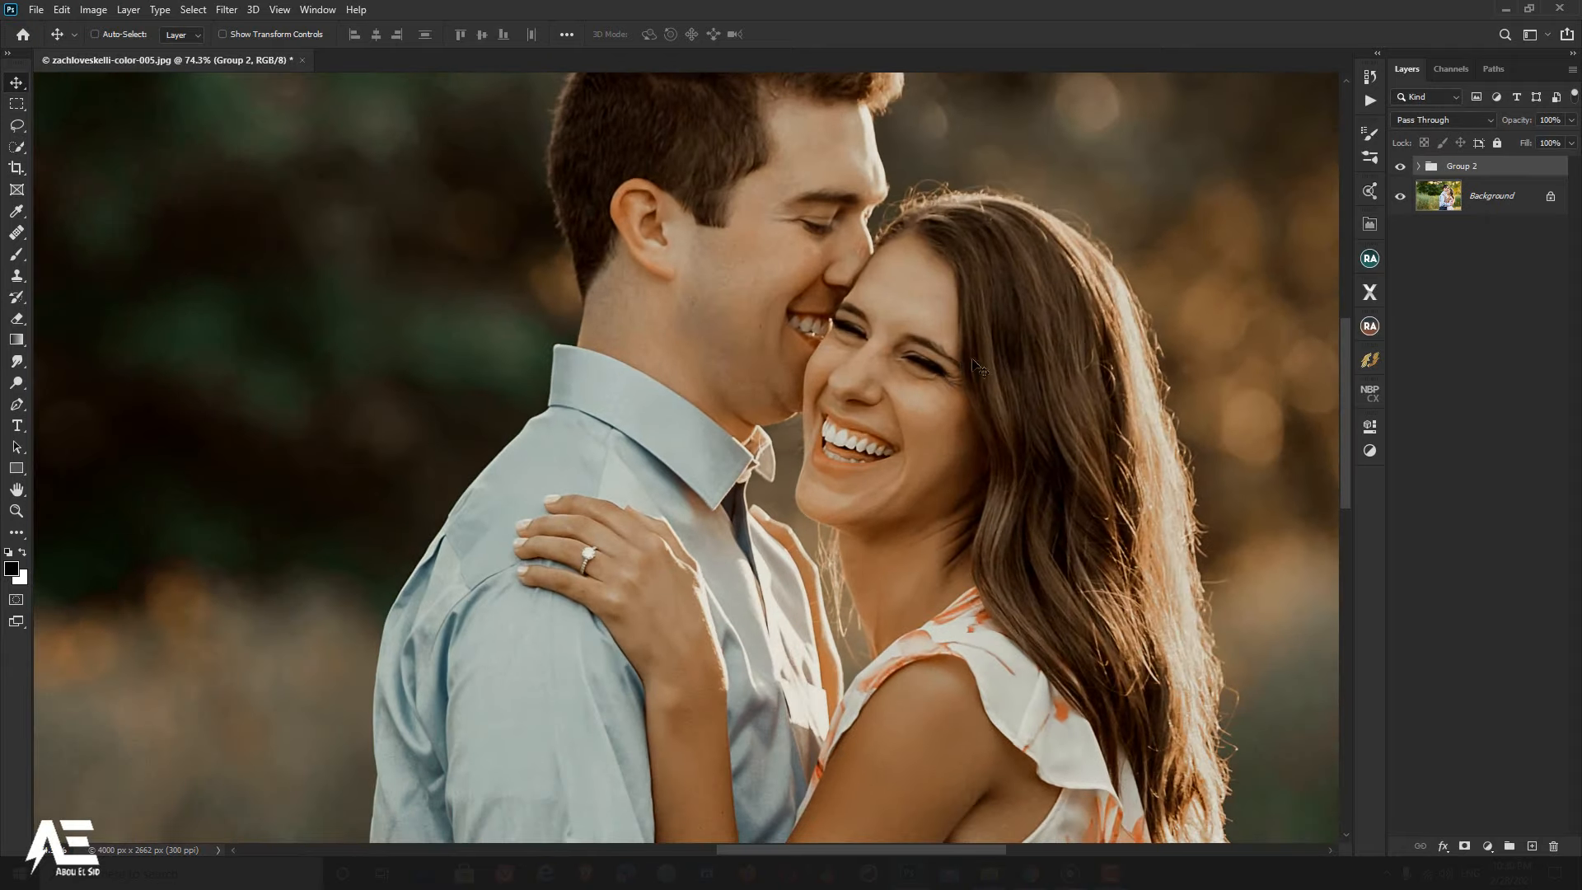
{"action": "left_click", "coordinate": [1401, 168]}
{"action": "left_click", "coordinate": [1401, 168]}
{"action": "scroll", "coordinate": [1362, 197], "scroll_direction": "down", "scroll_amount": 1}
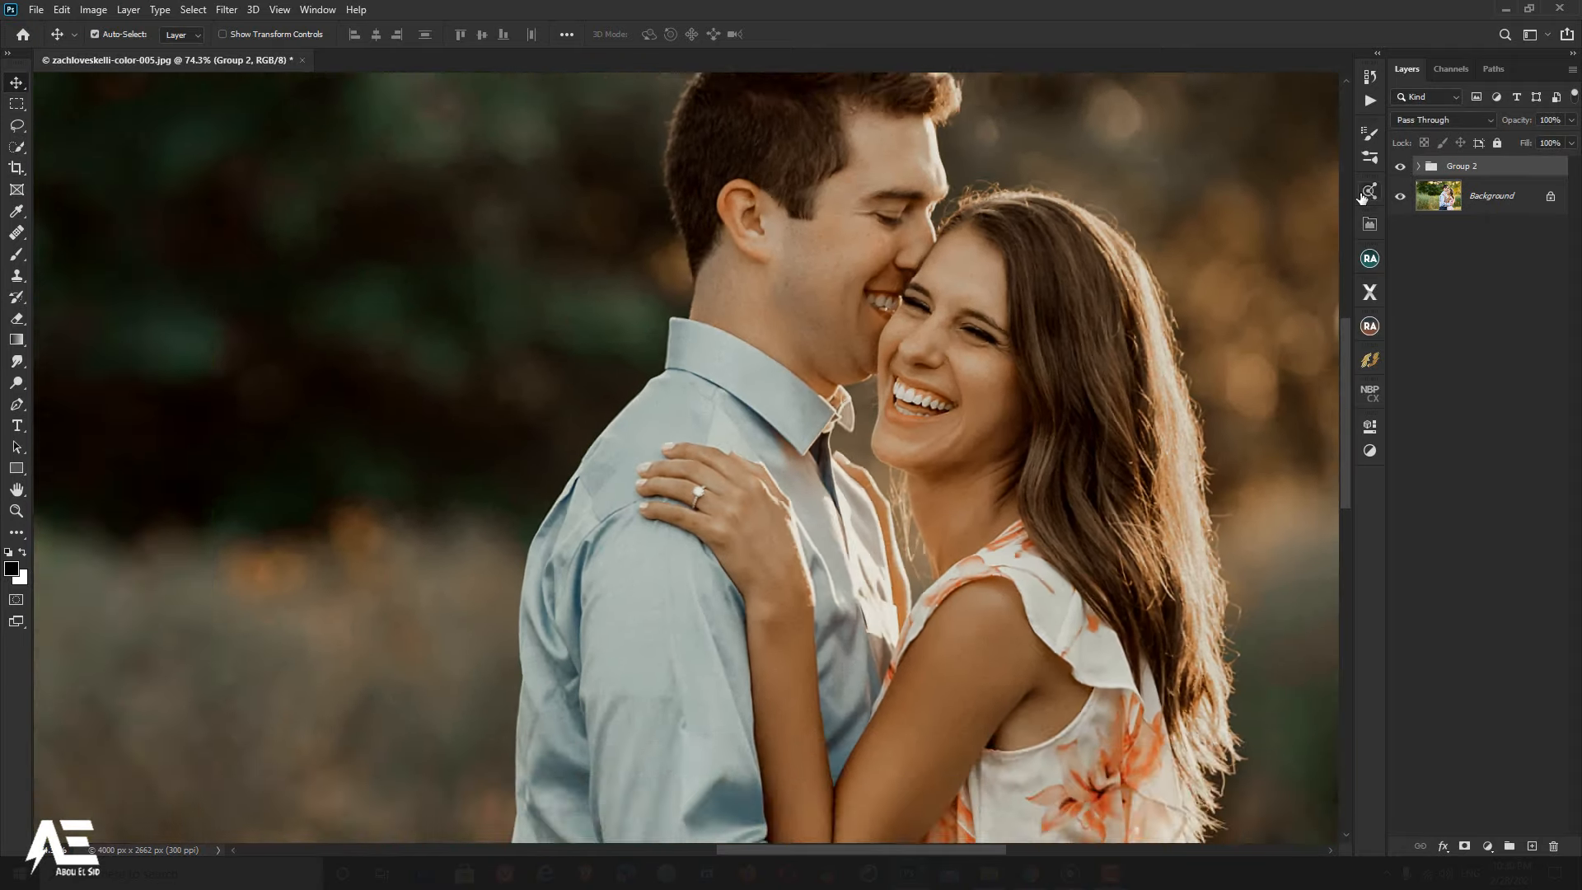
{"action": "key", "text": "ctrl+0"}
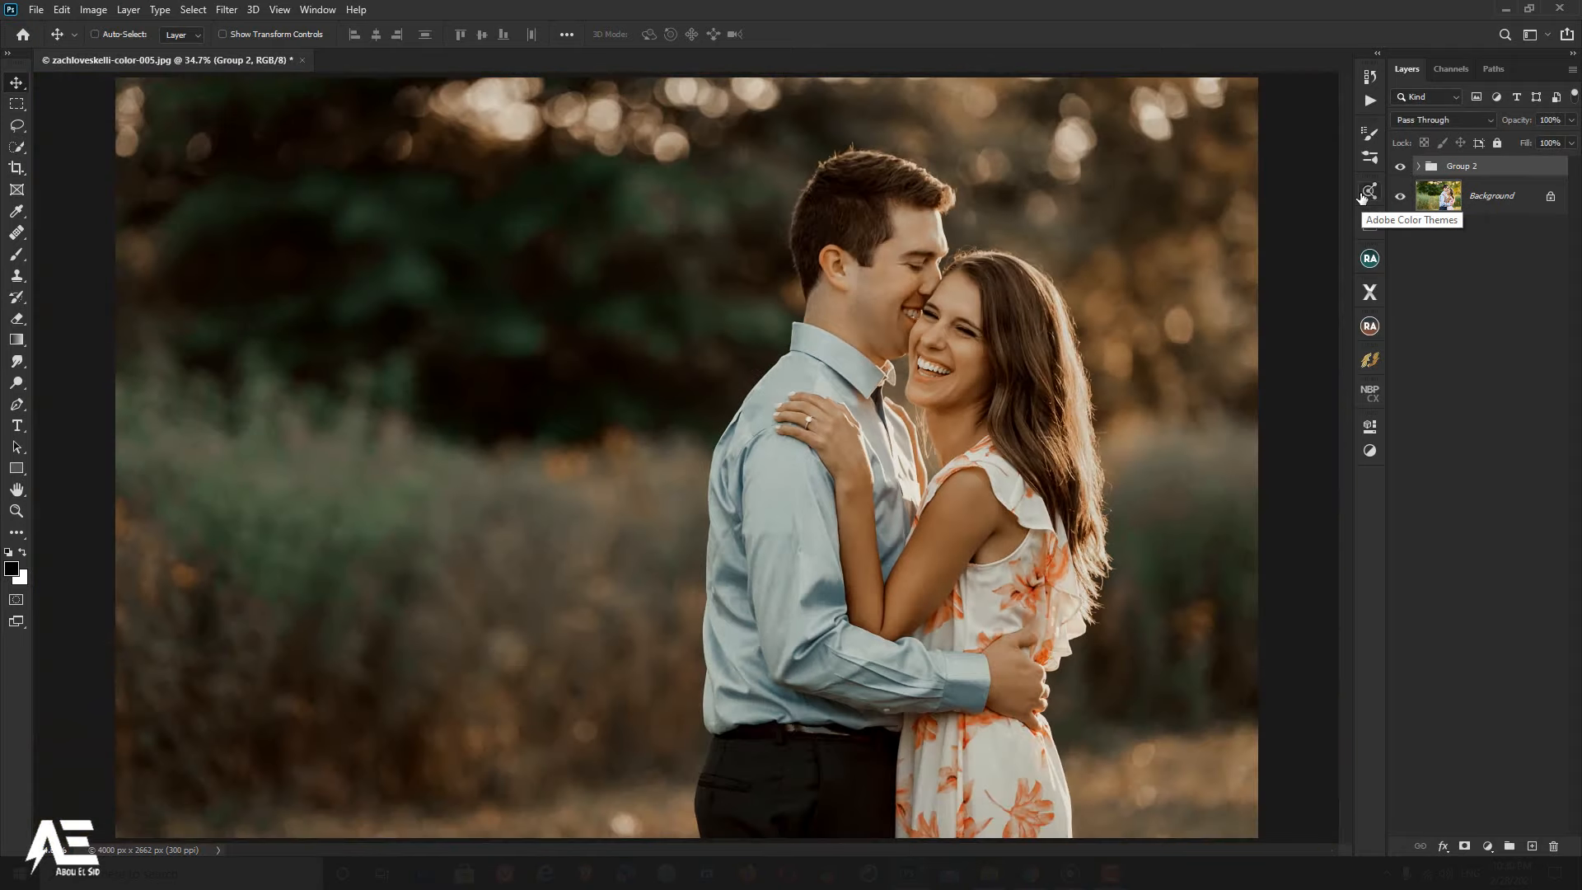
Step: Add a Selective Color layer, slightly adjust Black in the Reds, and place the layer inside Group 2
{"action": "left_click", "coordinate": [1490, 844]}
{"action": "left_click", "coordinate": [1500, 836]}
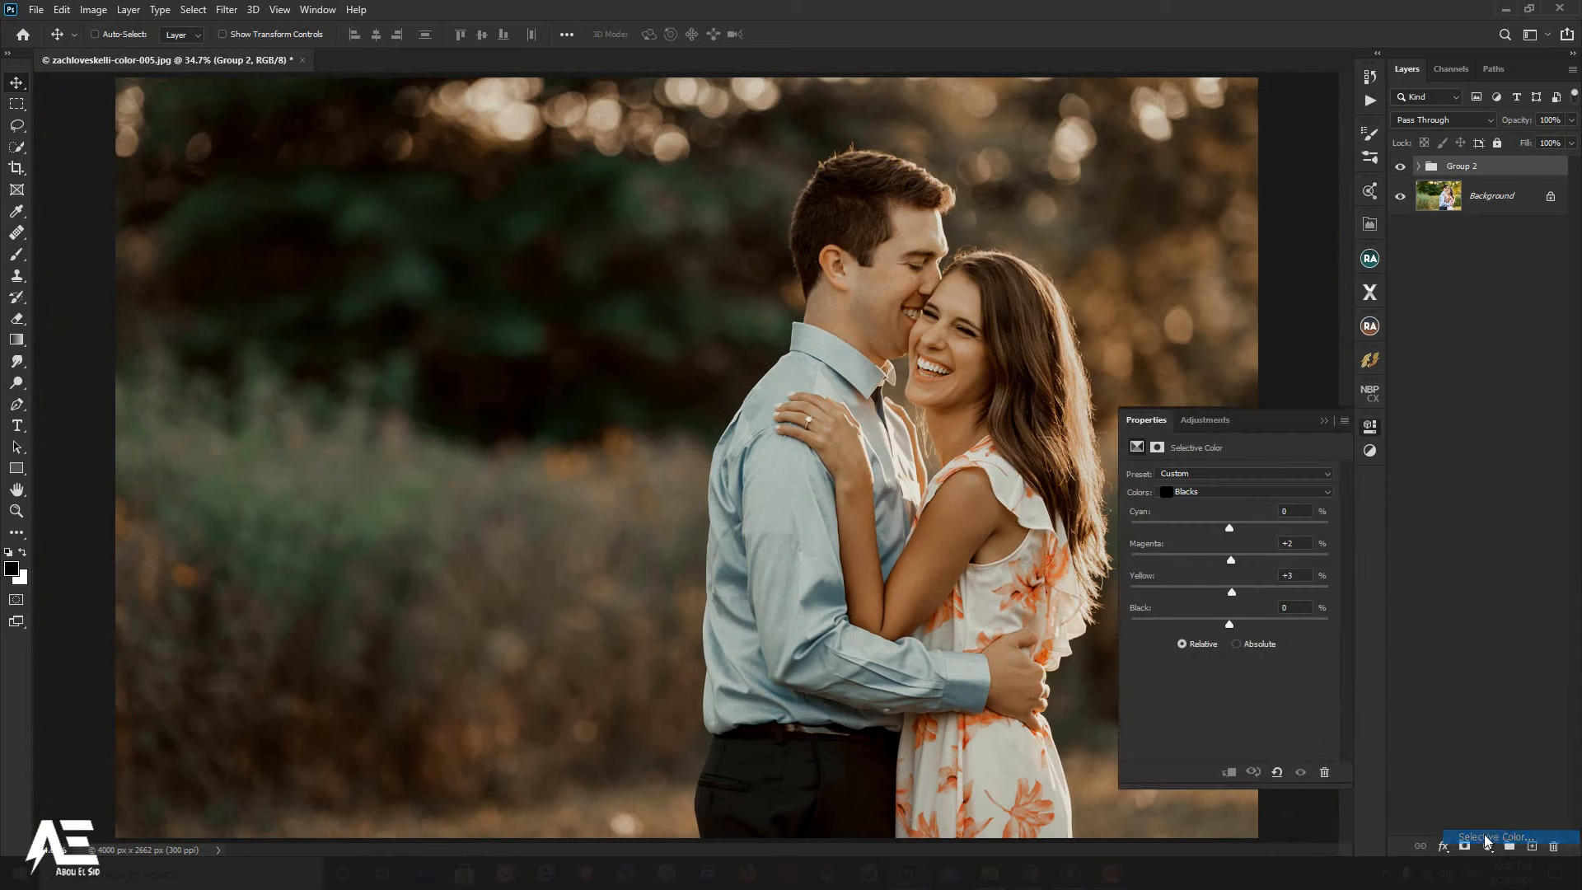
{"action": "left_click", "coordinate": [1203, 494]}
{"action": "left_click", "coordinate": [1206, 504]}
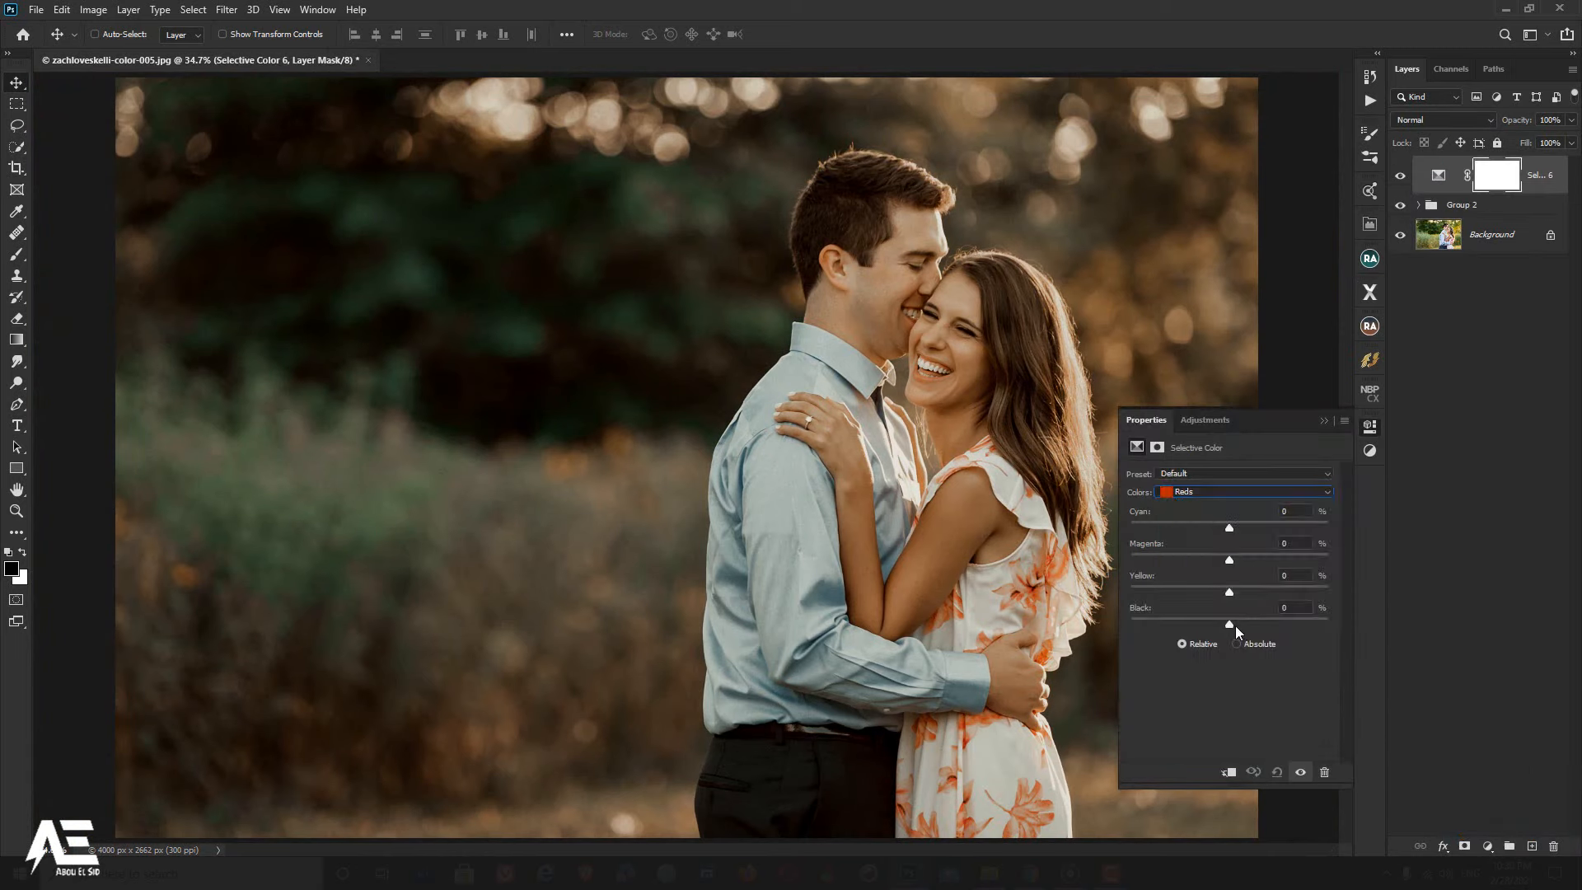
{"action": "left_click_drag", "start_coordinate": [1230, 625], "coordinate": [1228, 626]}
{"action": "left_click", "coordinate": [1321, 422]}
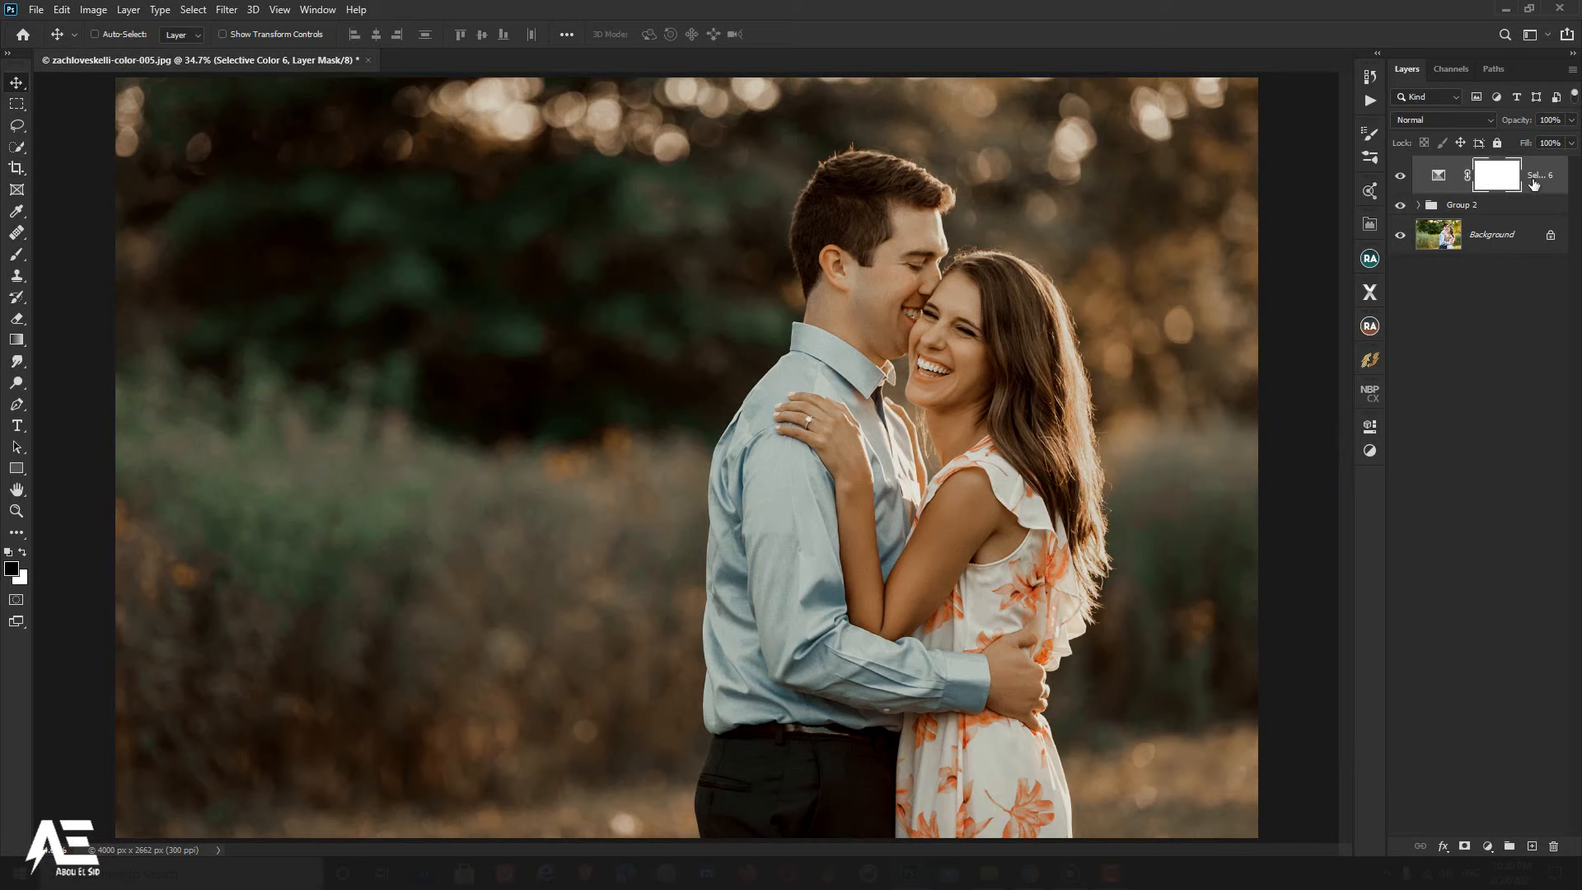
{"action": "left_click_drag", "start_coordinate": [1529, 163], "coordinate": [1525, 204]}
{"action": "left_click", "coordinate": [1399, 173]}
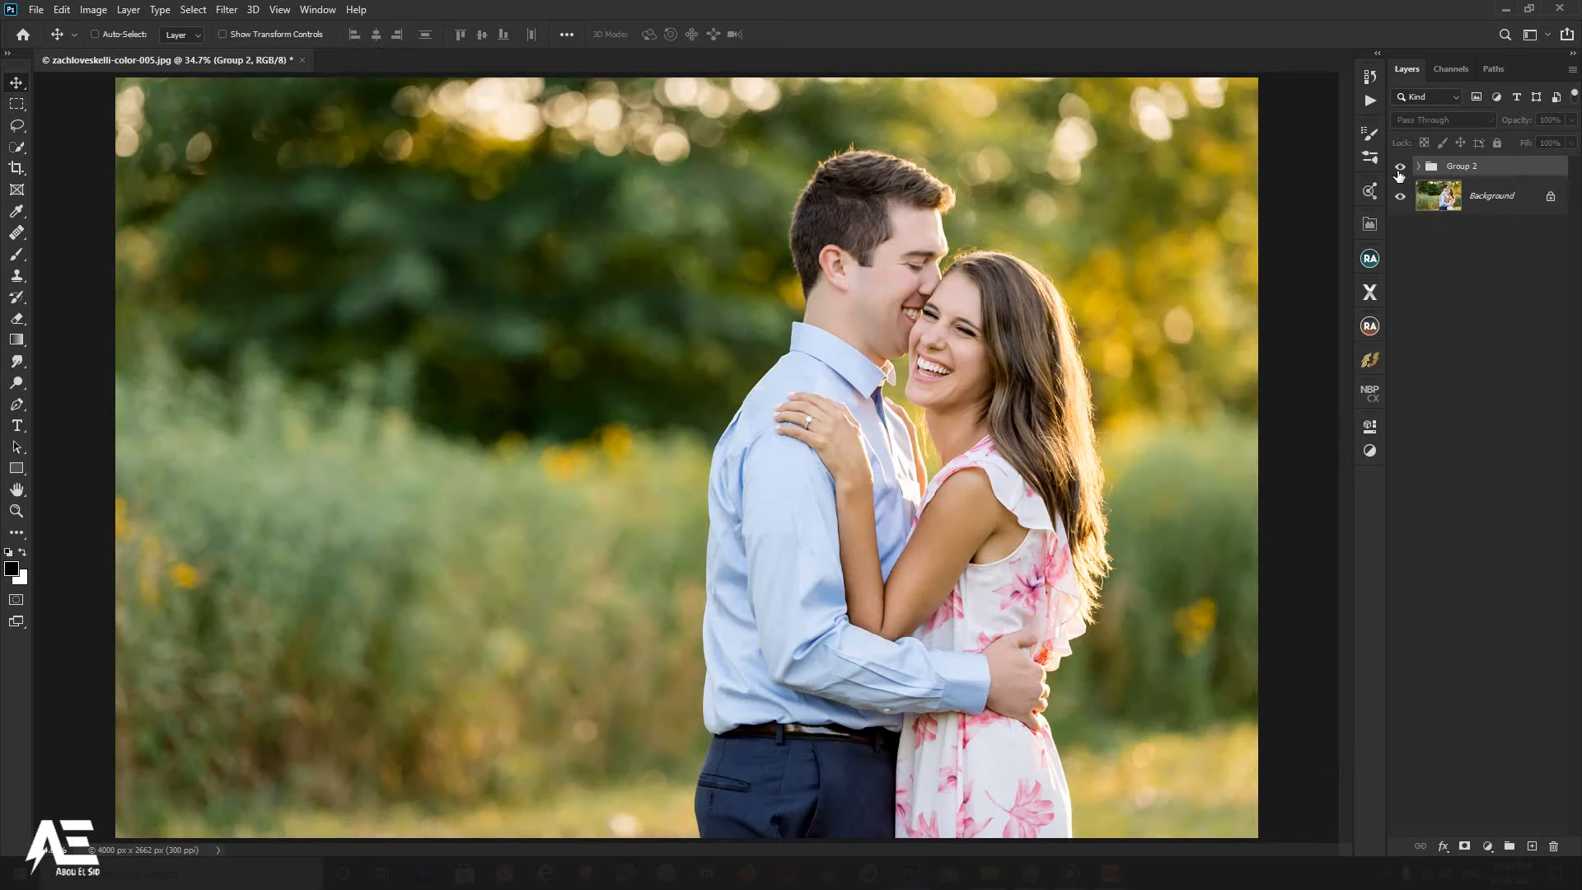
{"action": "left_click", "coordinate": [1401, 169]}
Step: Create a new empty layer above Group 2 and set the foreground colour to light orange #fcad73
{"action": "left_click", "coordinate": [1532, 846]}
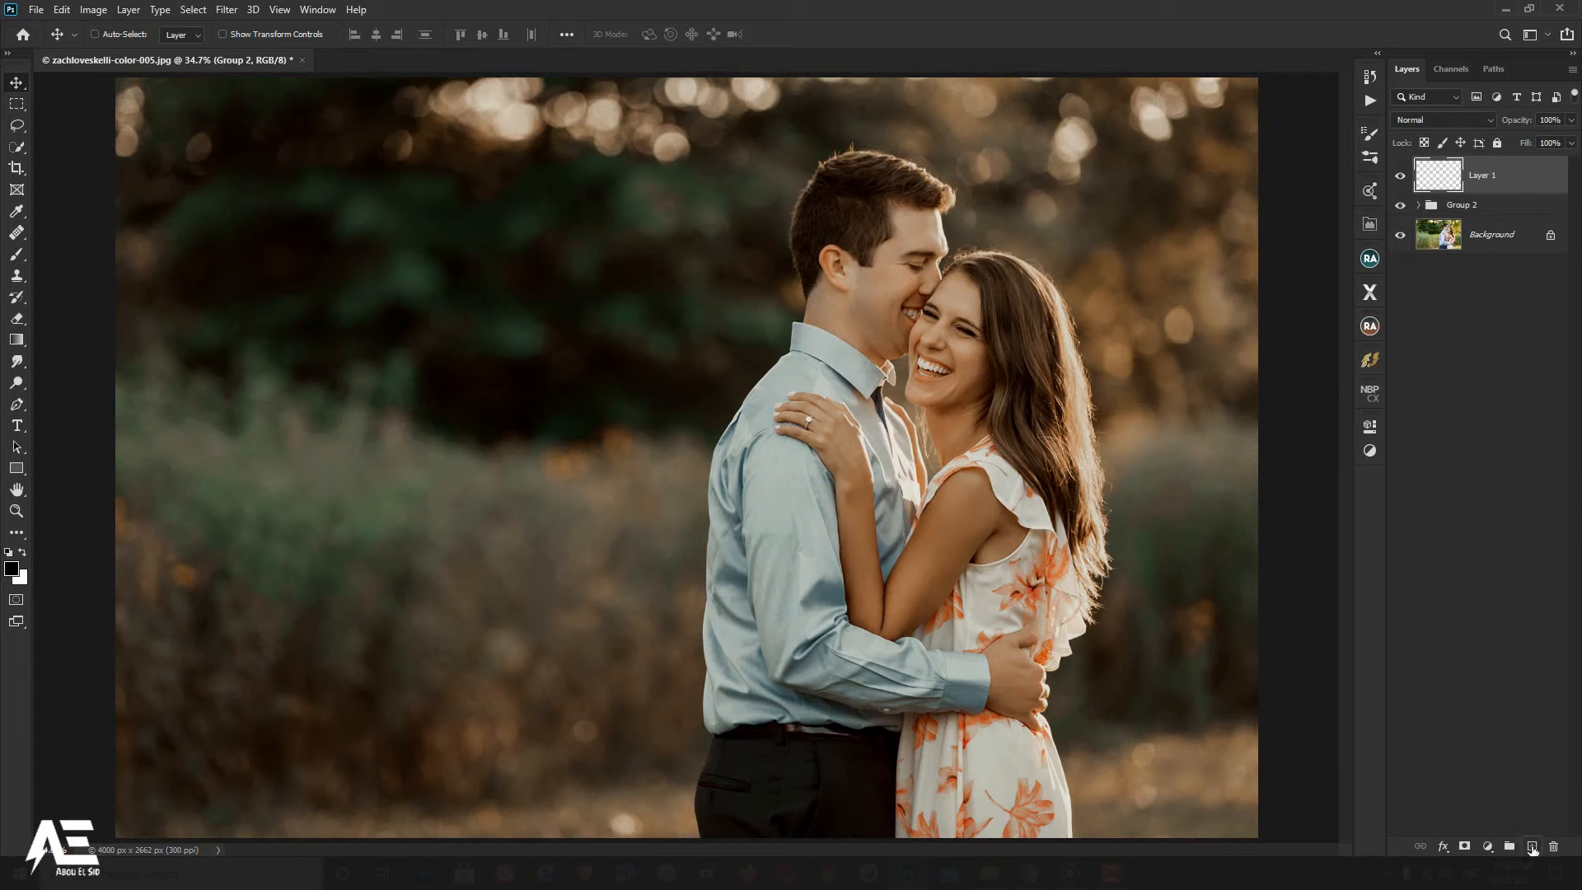
{"action": "left_click", "coordinate": [12, 568]}
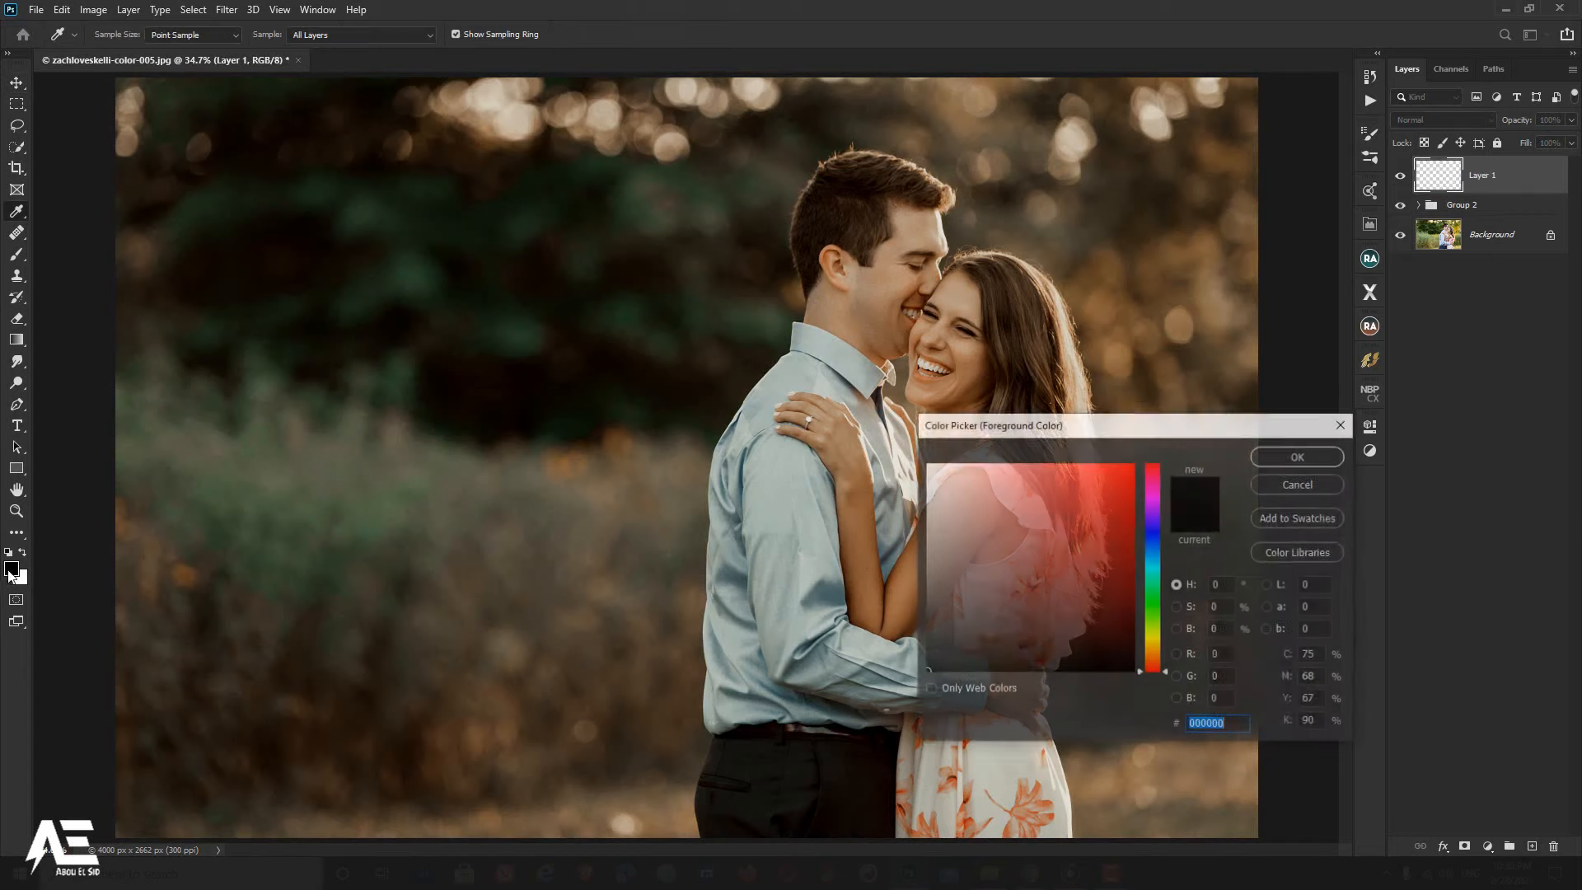
{"action": "left_click_drag", "start_coordinate": [1167, 677], "coordinate": [1165, 653]}
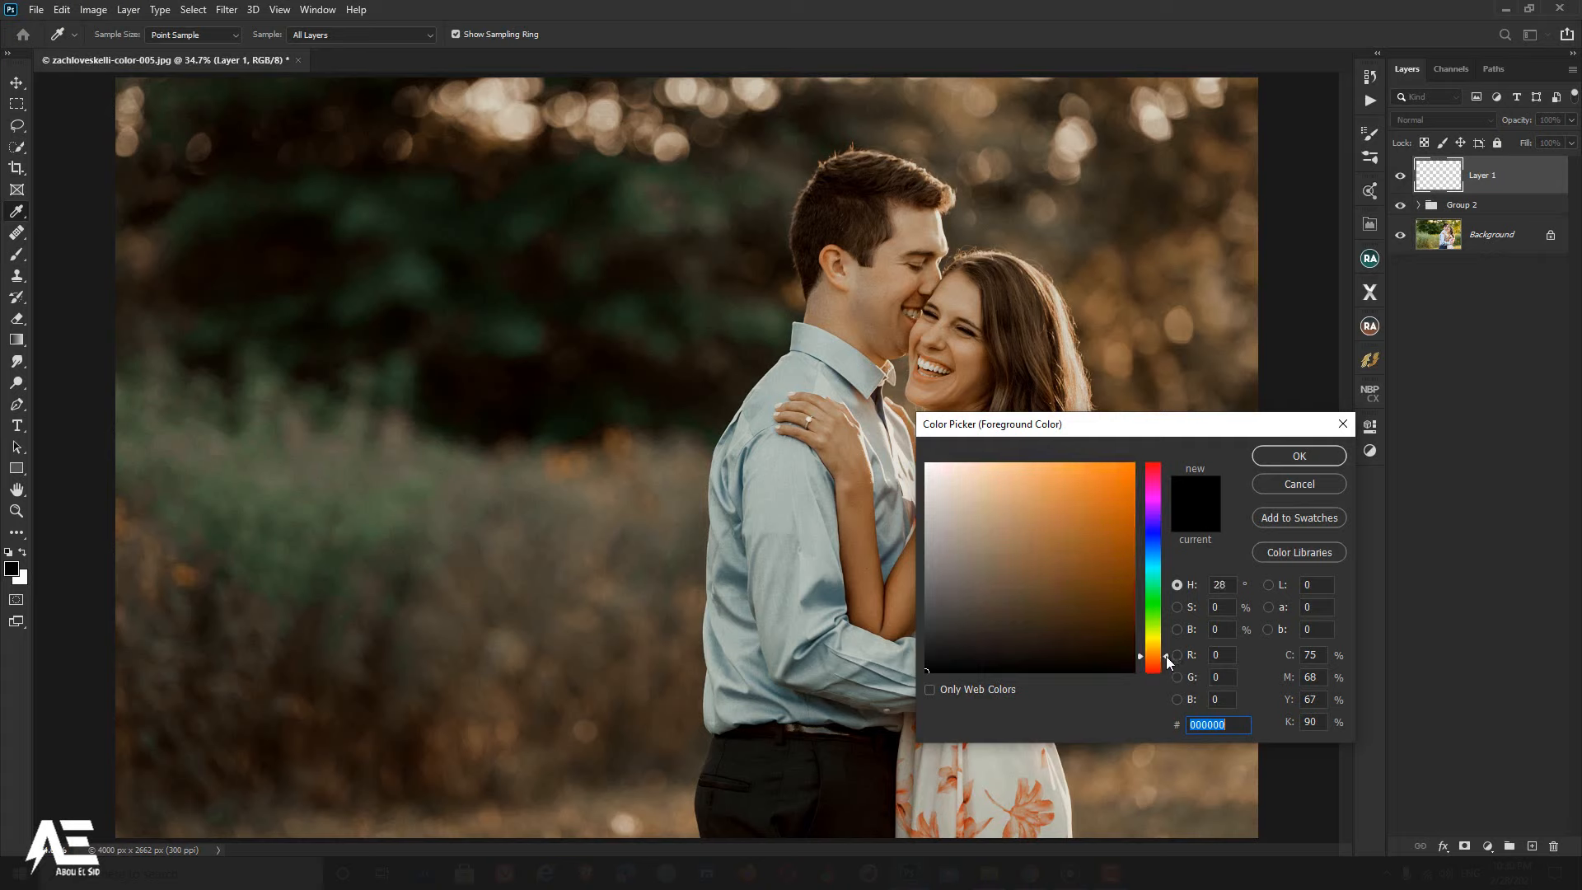
{"action": "left_click_drag", "start_coordinate": [1058, 521], "coordinate": [1040, 465]}
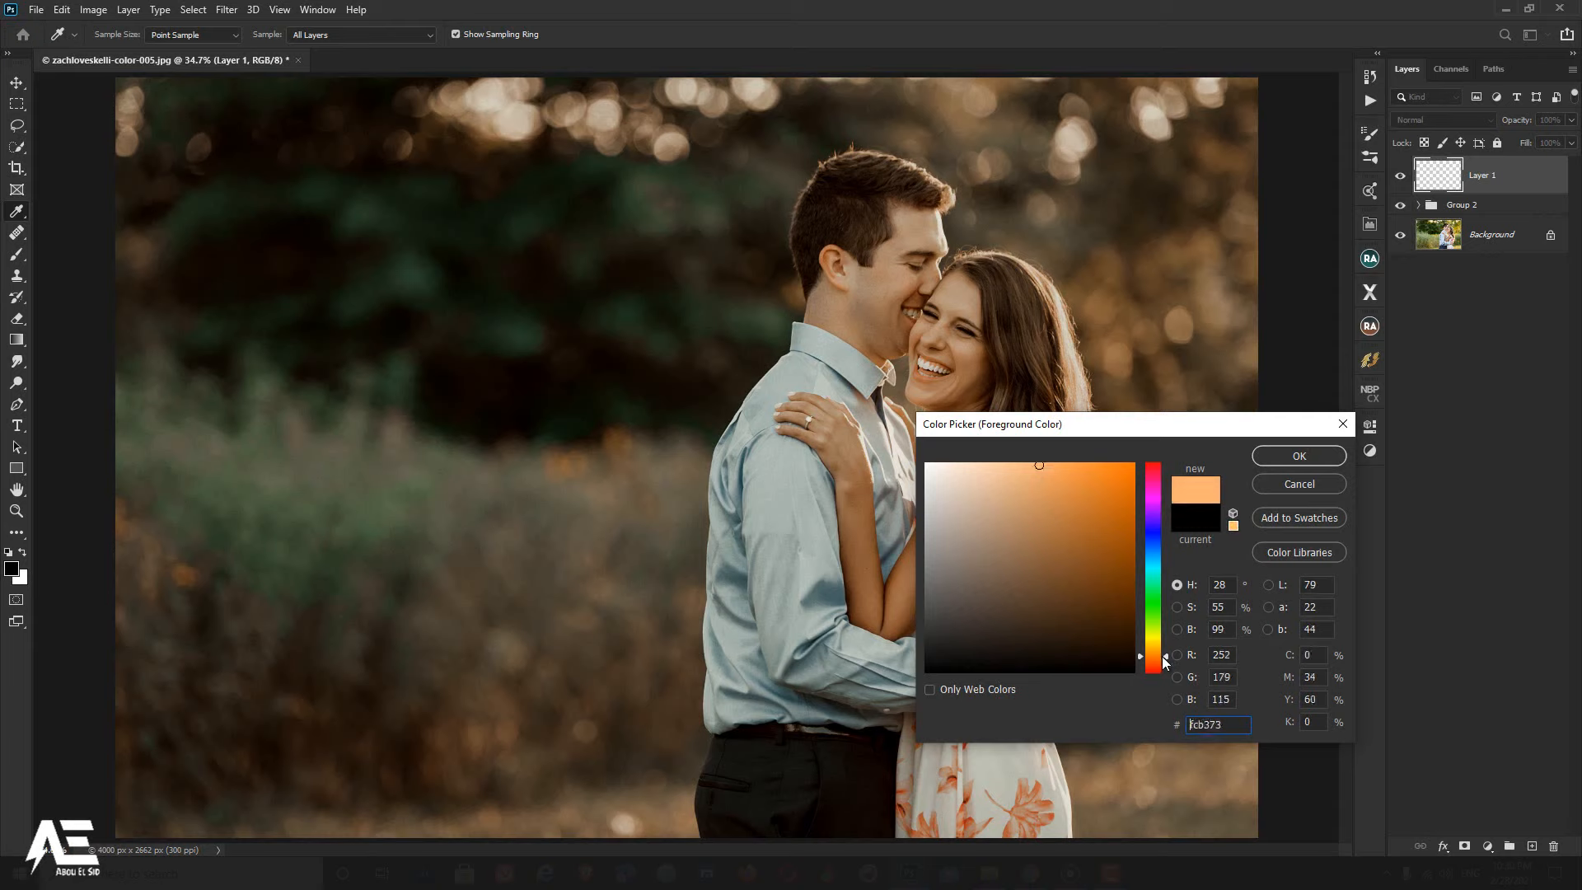
{"action": "key", "text": "ctrl+a"}
{"action": "type", "text": "fcad73"}
{"action": "left_click", "coordinate": [1283, 458]}
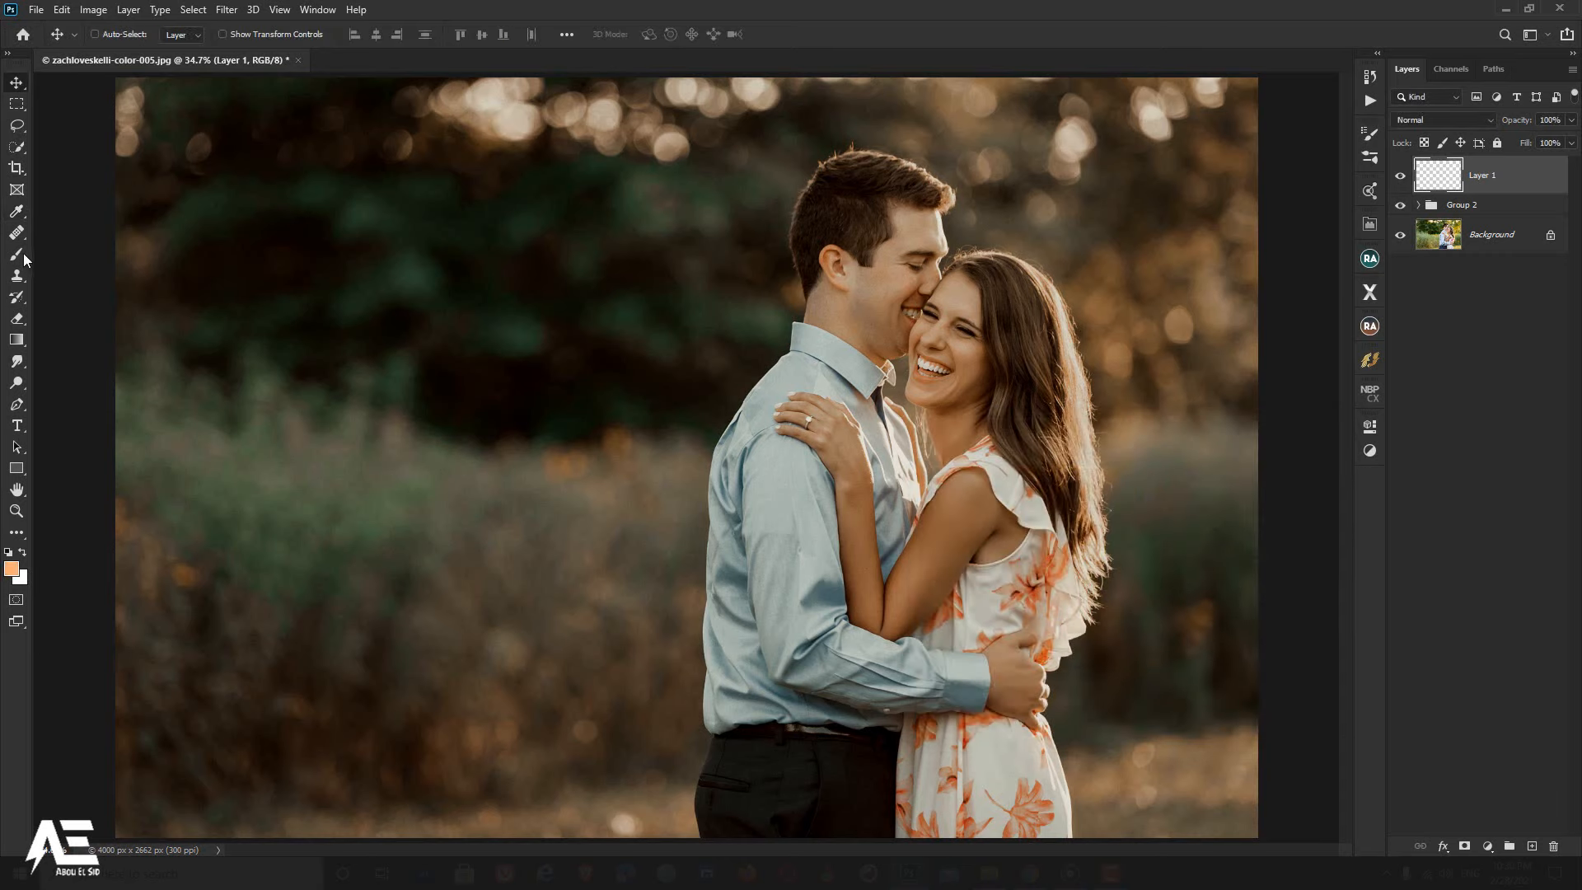
Step: Paint an orange glow on the upper background with a 1102 px, 0% hardness brush and set the layer's blend mode to Screen
{"action": "left_click", "coordinate": [16, 255]}
{"action": "right_click", "coordinate": [558, 335]}
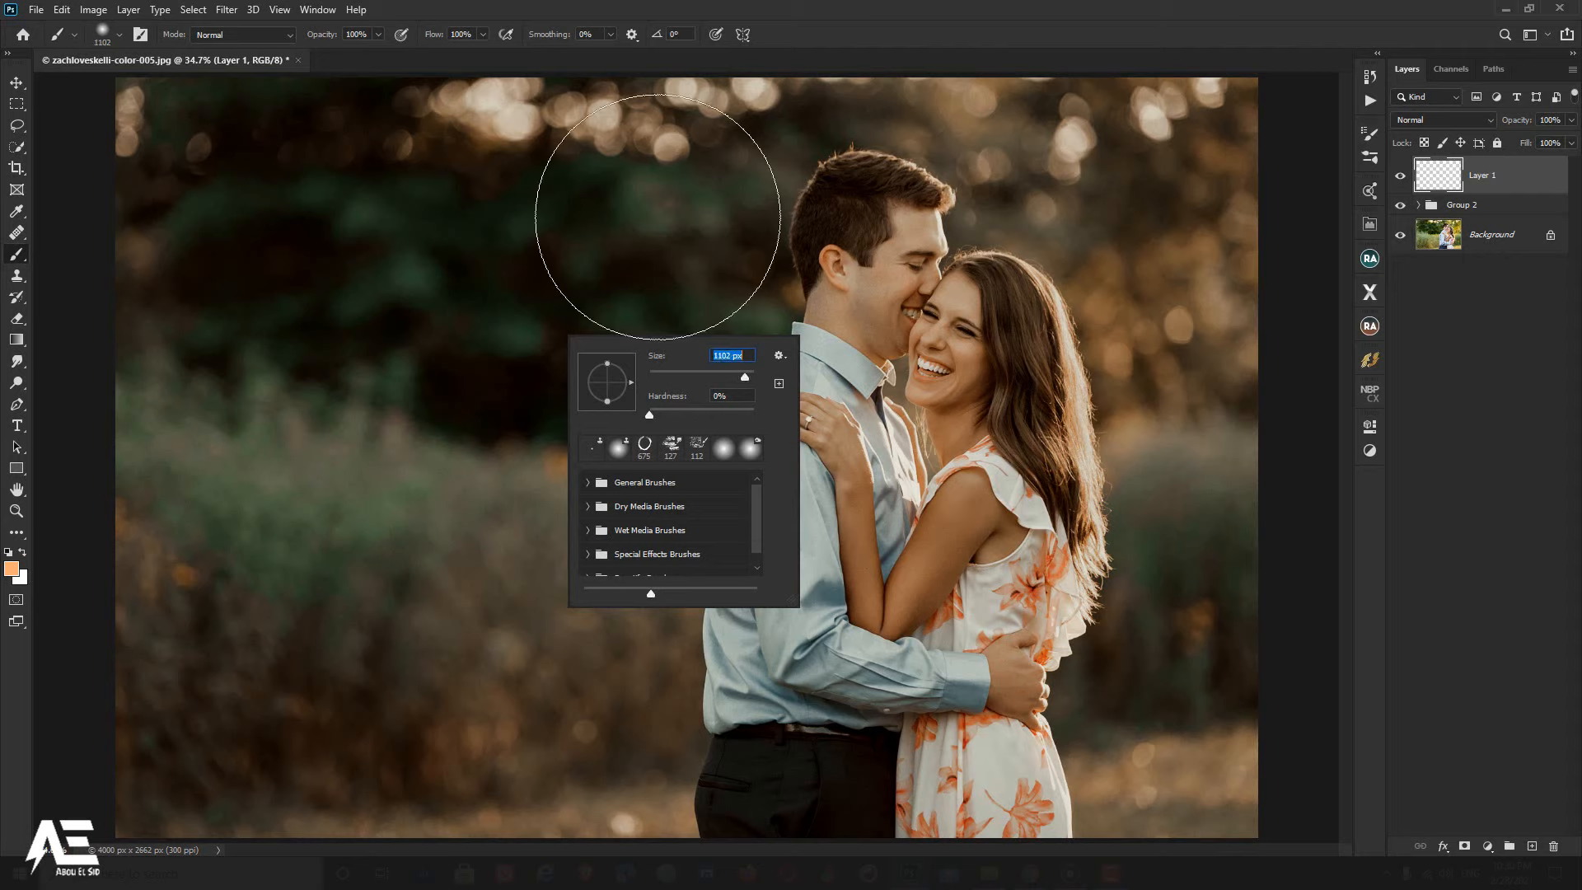
{"action": "left_click", "coordinate": [622, 161]}
{"action": "left_click", "coordinate": [614, 148]}
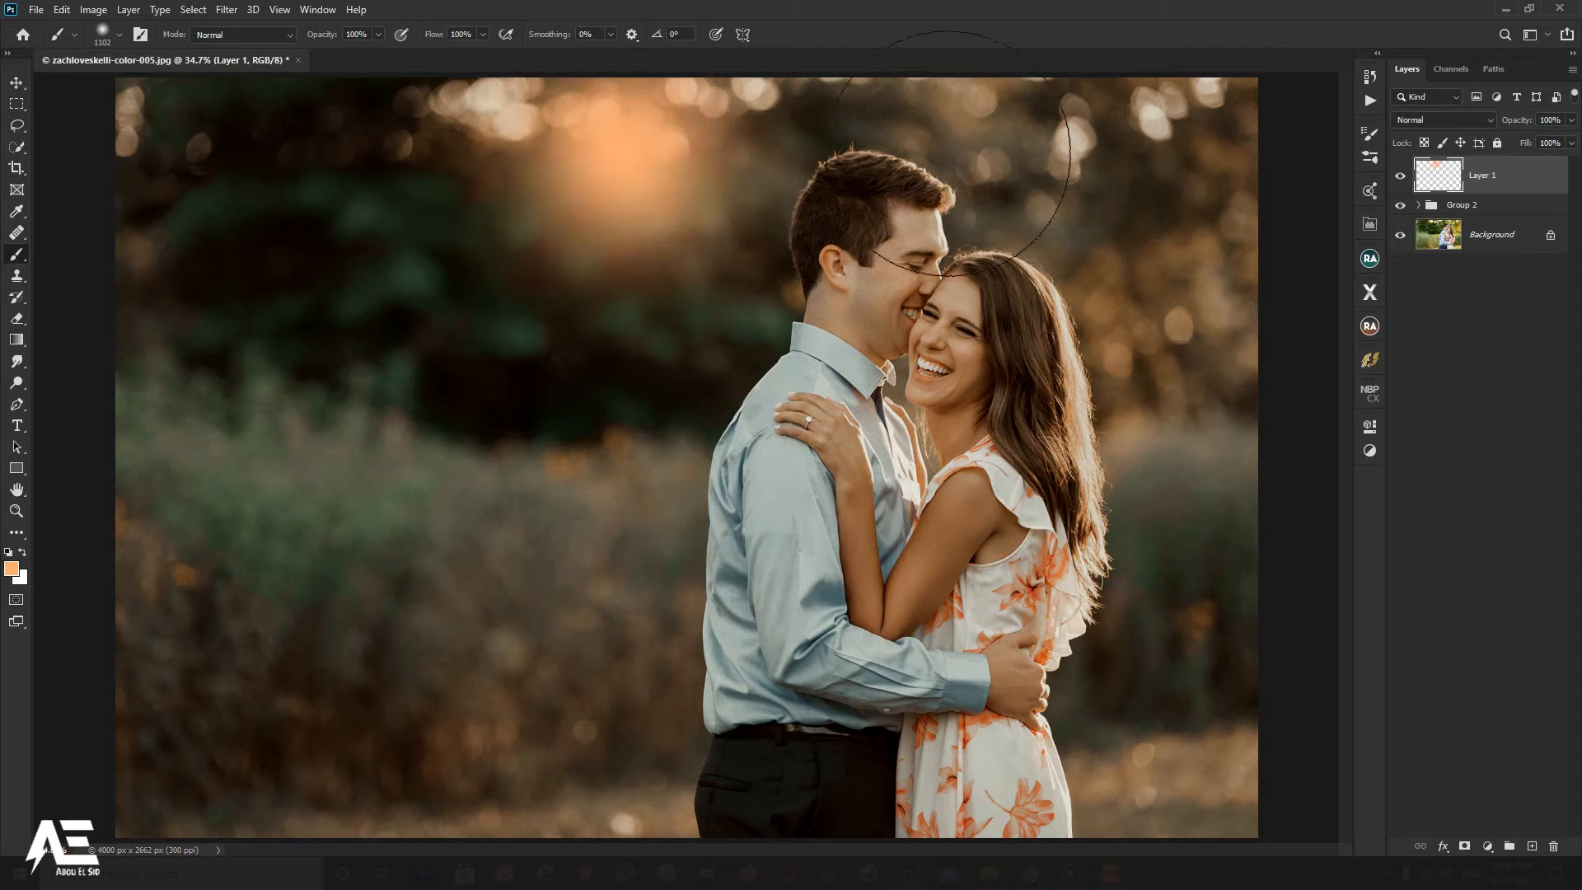
{"action": "left_click", "coordinate": [1419, 128]}
{"action": "left_click", "coordinate": [1425, 251]}
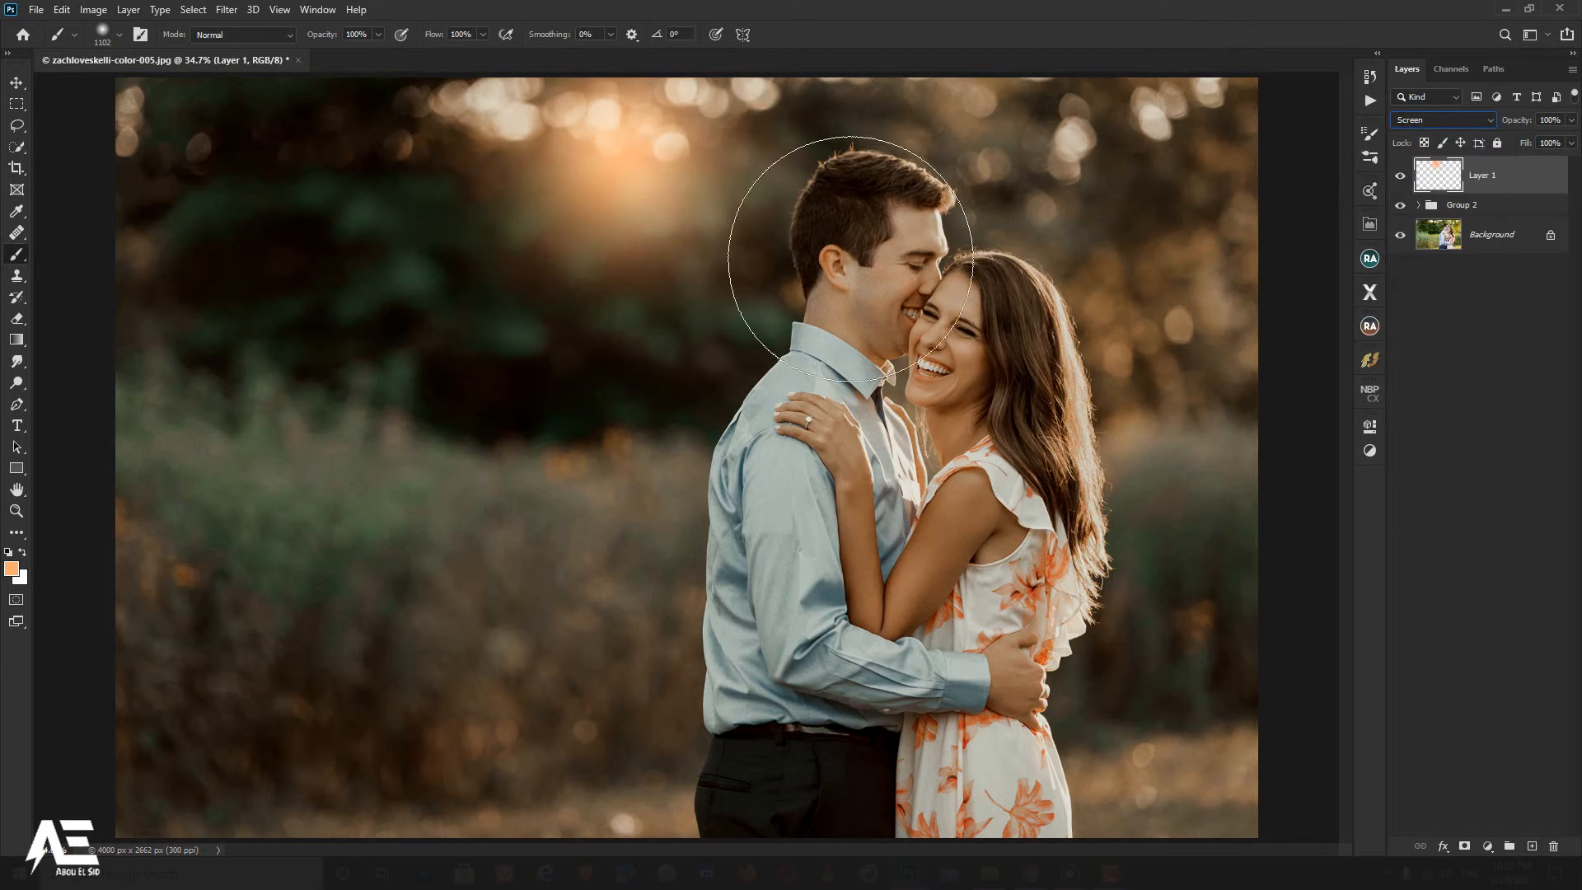
Step: Move the orange glow up toward the photo's upper edge and scale it proportionally to about 154%
{"action": "key", "text": "v"}
{"action": "mouse_move", "coordinate": [659, 277]}
{"action": "left_mouse_down"}
{"action": "mouse_move", "coordinate": [618, 283]}
{"action": "mouse_move", "coordinate": [678, 206]}
{"action": "left_mouse_up"}
{"action": "key", "text": "ctrl+t"}
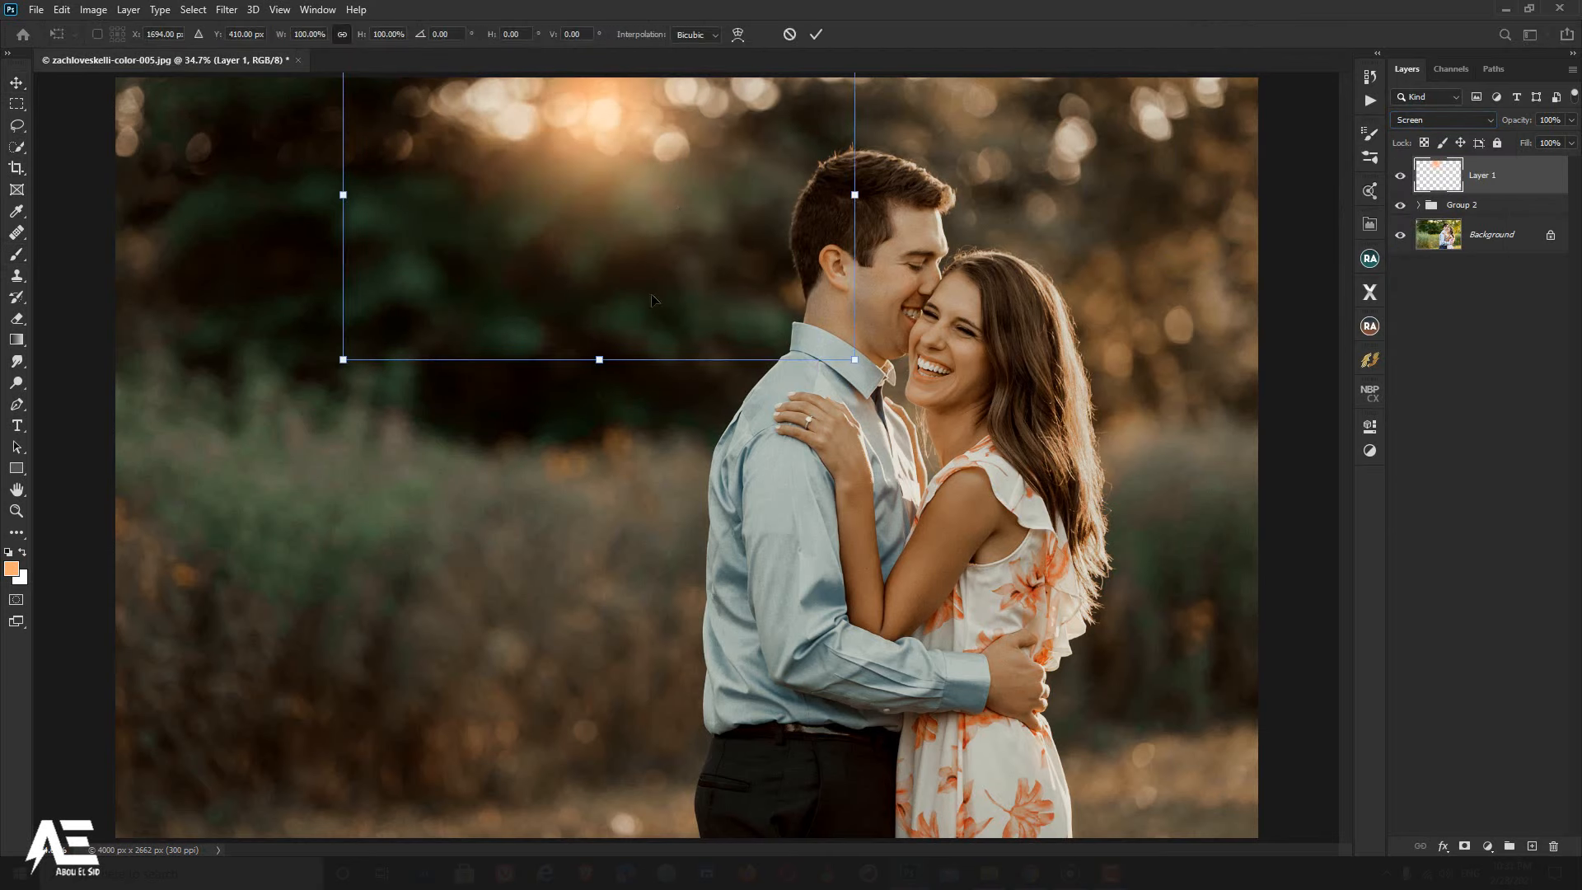
{"action": "left_click_drag", "start_coordinate": [599, 362], "coordinate": [599, 540]}
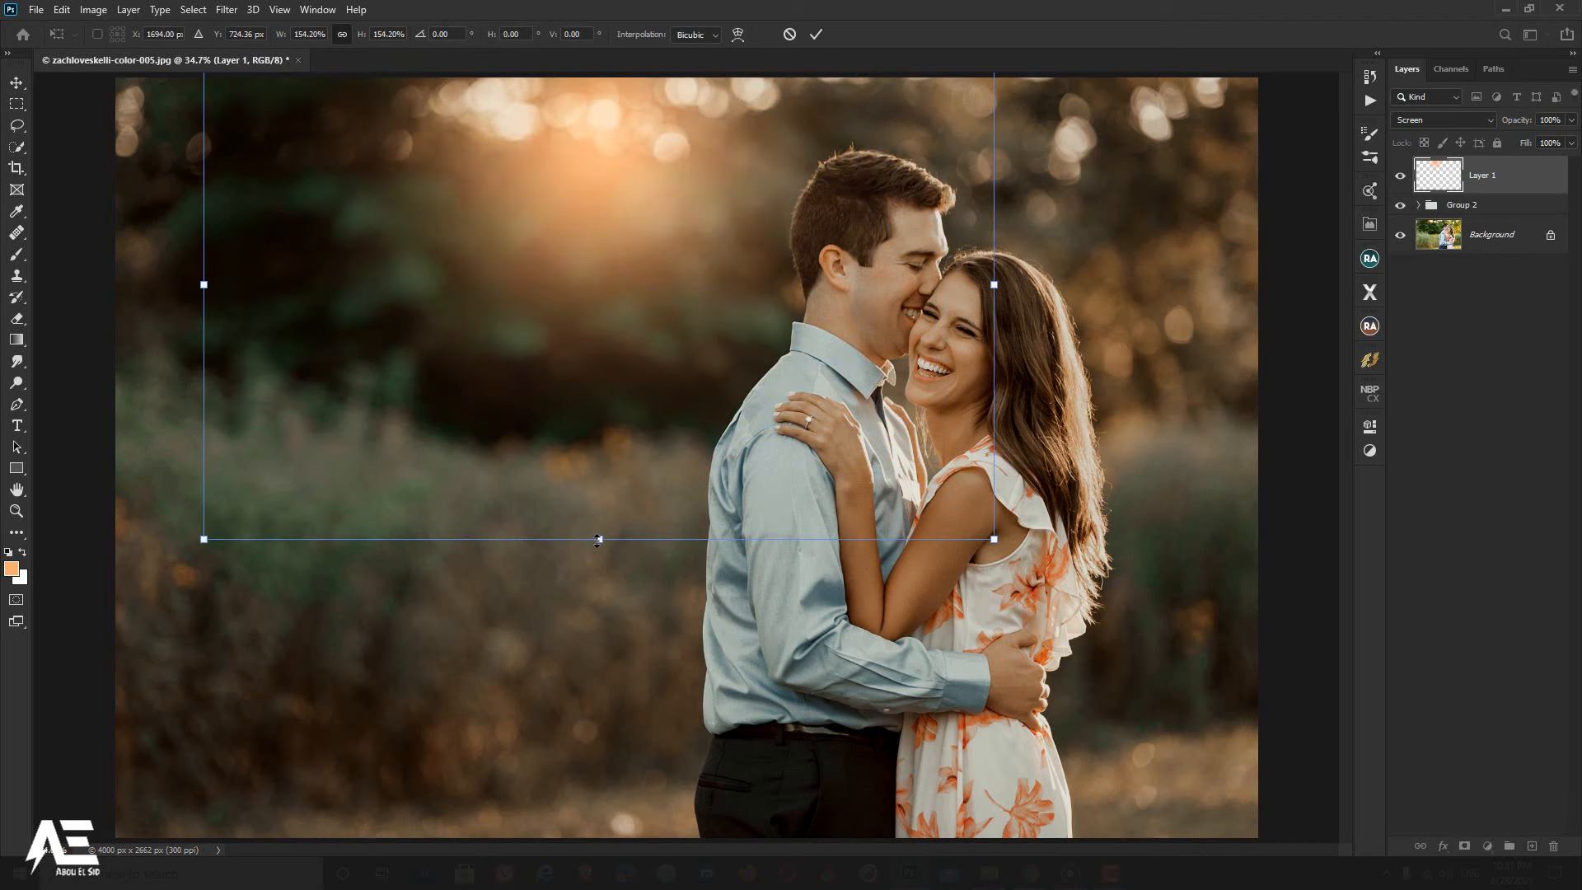
Step: Reduce the glow layer's opacity to 34%, fine-tune its position over the upper background and apply the transform
{"action": "left_click", "coordinate": [1572, 119]}
{"action": "left_click_drag", "start_coordinate": [1536, 137], "coordinate": [1531, 139]}
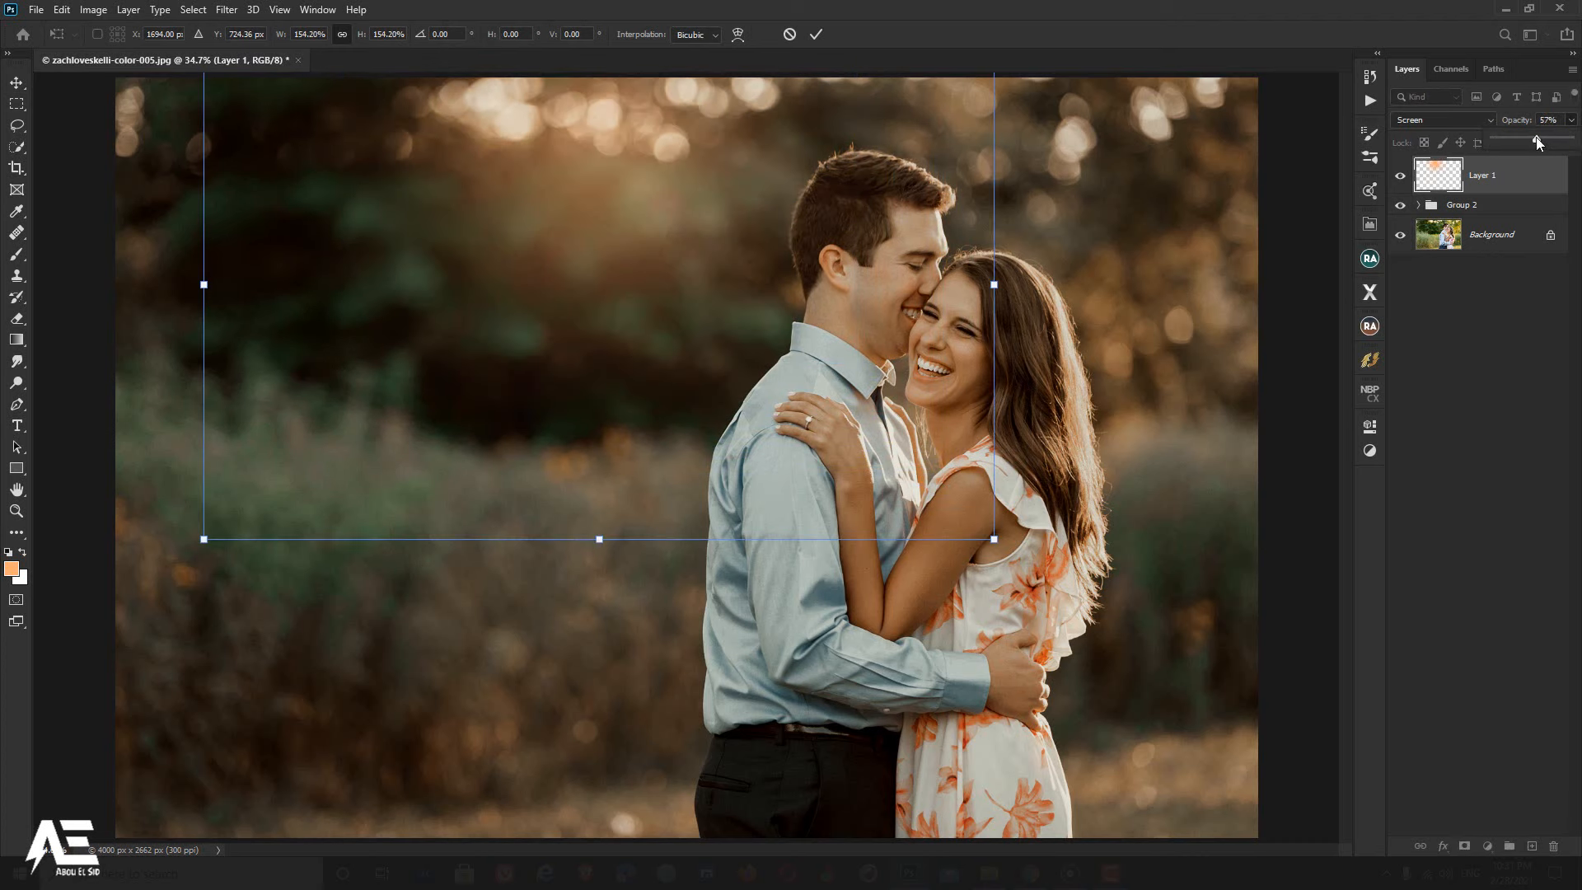
{"action": "left_click_drag", "start_coordinate": [695, 337], "coordinate": [688, 309]}
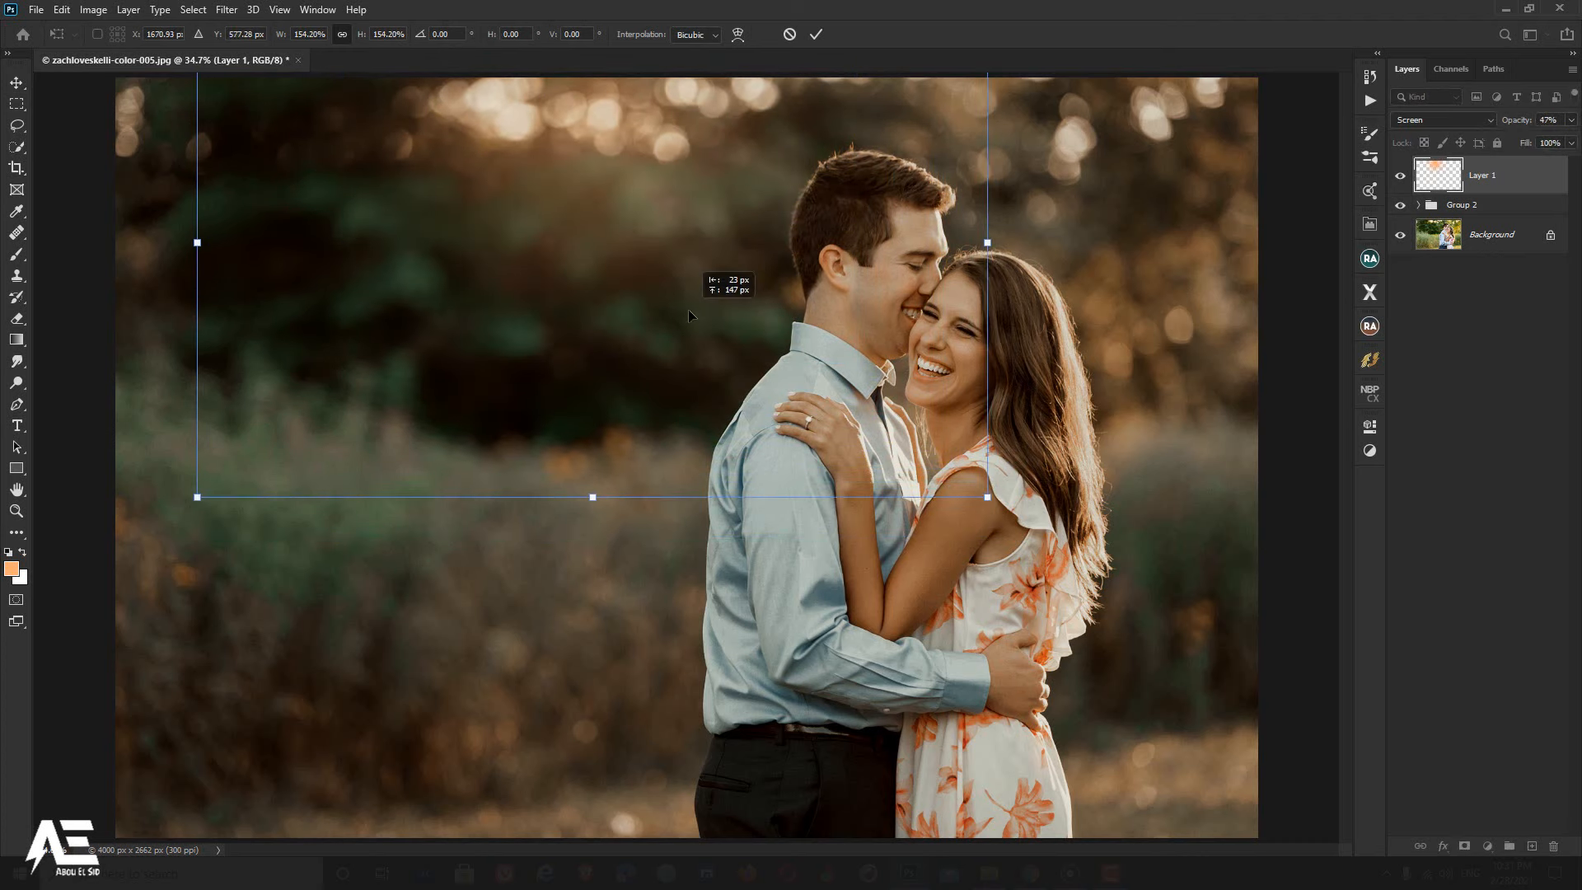
{"action": "left_click", "coordinate": [1571, 121]}
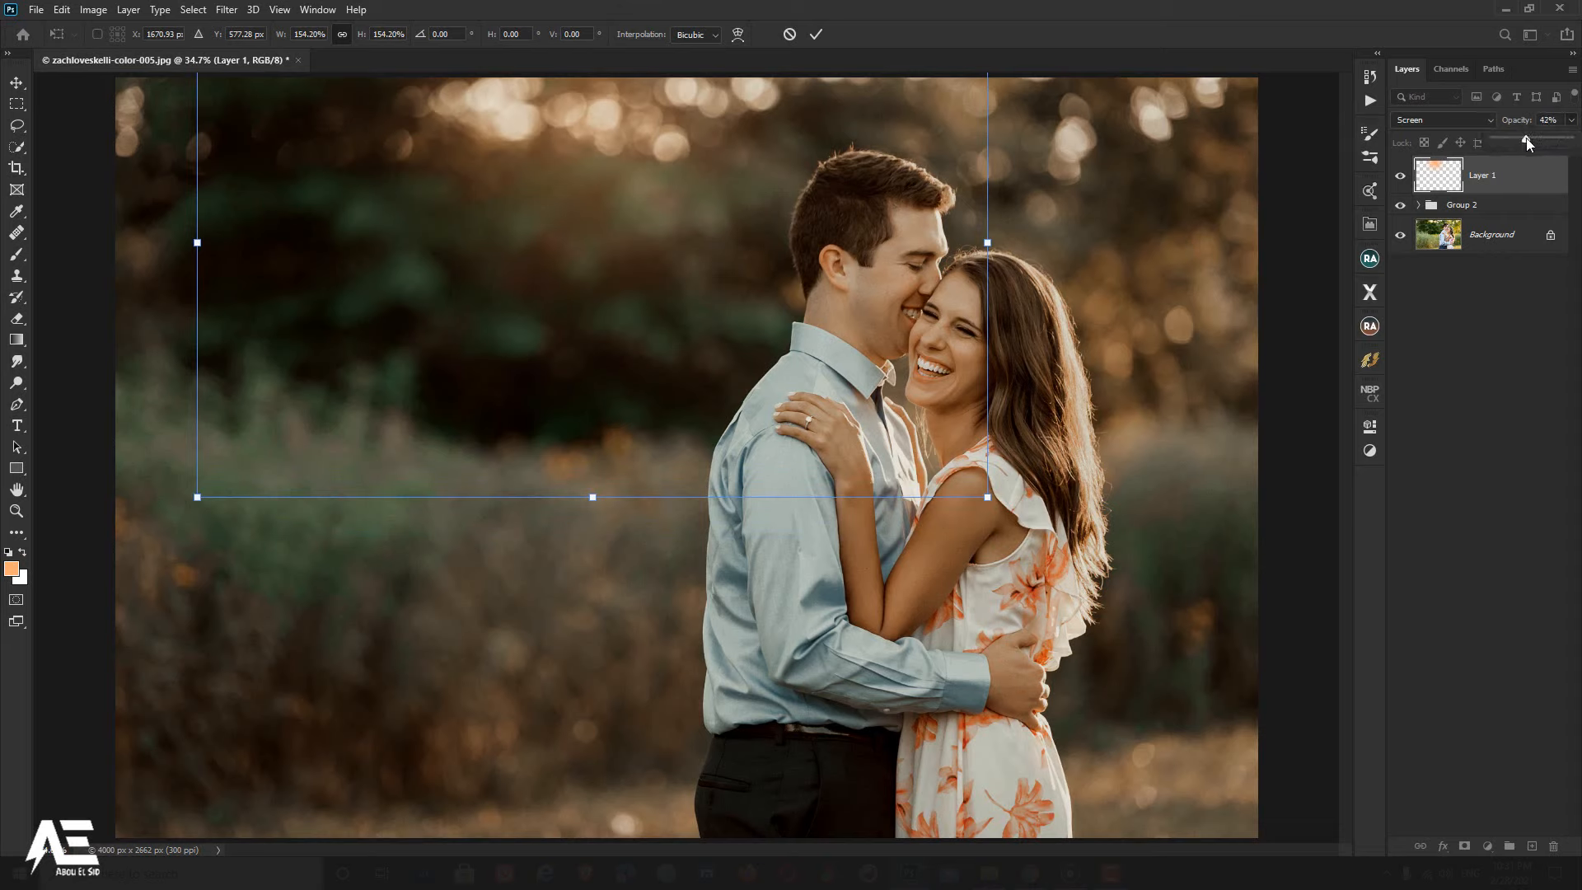
{"action": "left_click_drag", "start_coordinate": [1523, 143], "coordinate": [1520, 142]}
{"action": "mouse_move", "coordinate": [717, 280]}
{"action": "left_mouse_down"}
{"action": "mouse_move", "coordinate": [753, 306]}
{"action": "mouse_move", "coordinate": [727, 310]}
{"action": "left_mouse_up"}
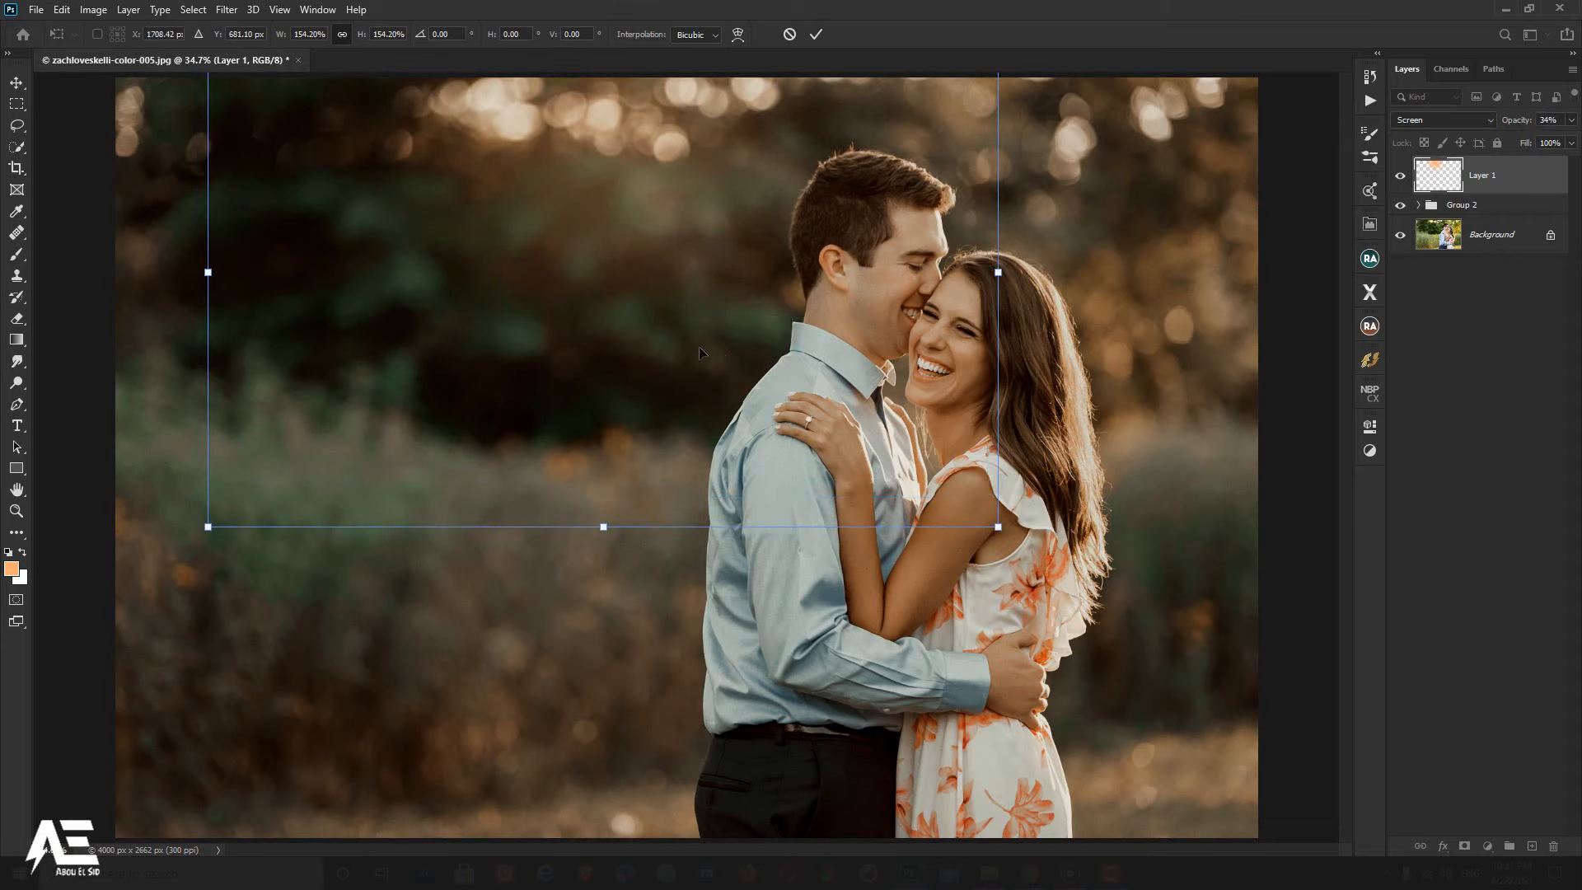
{"action": "left_click", "coordinate": [16, 83]}
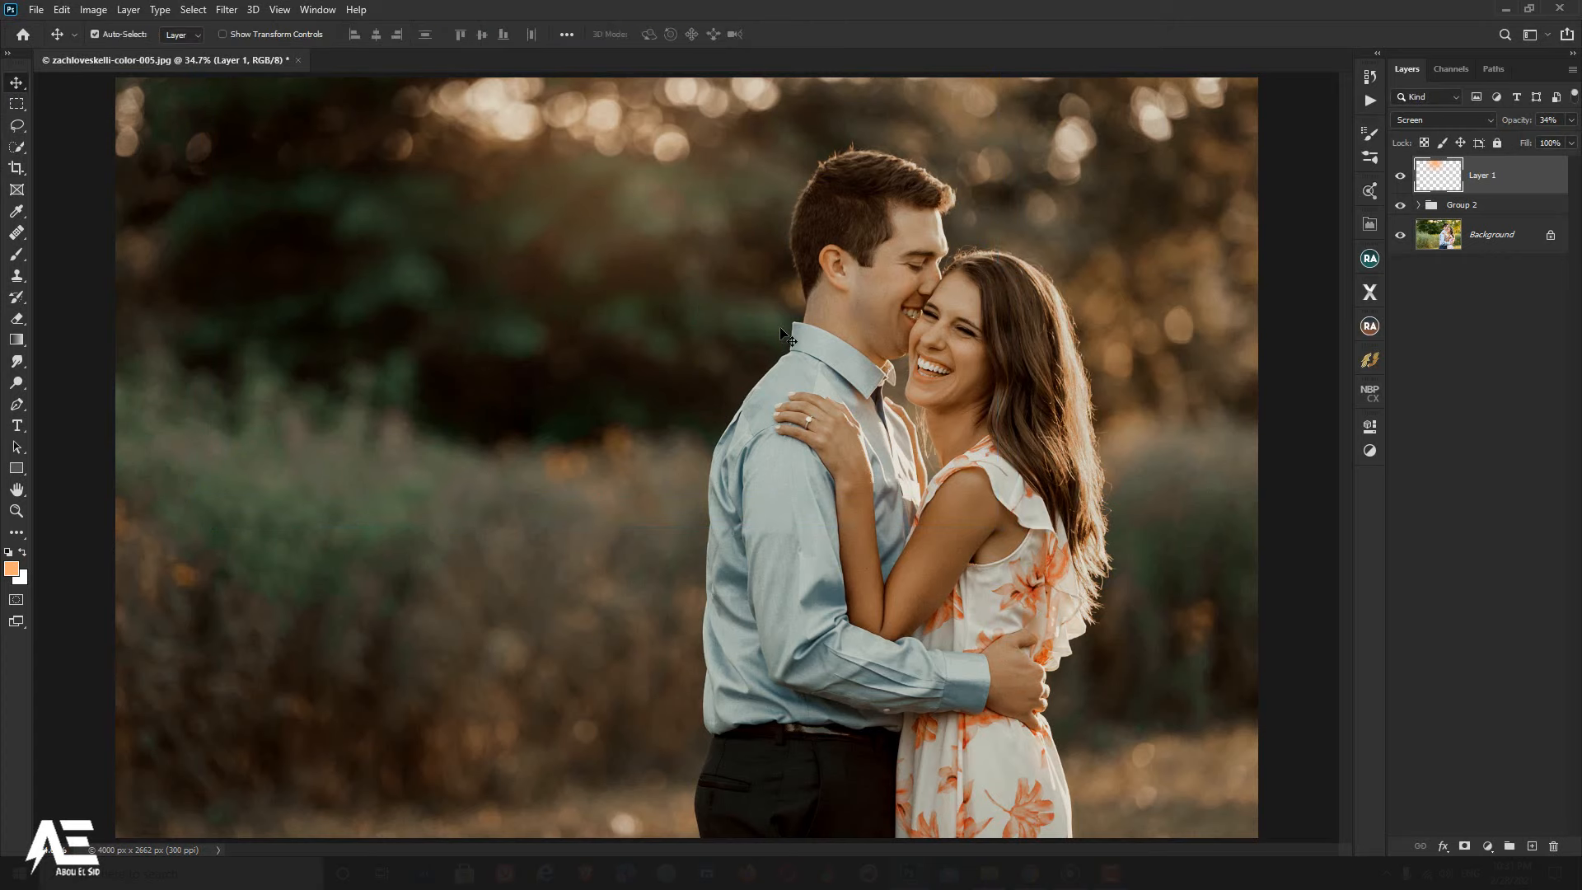
Step: Stamp all visible layers into a new top layer and compare it with the original Background alone
{"action": "key", "text": "ctrl+shift+alt+e"}
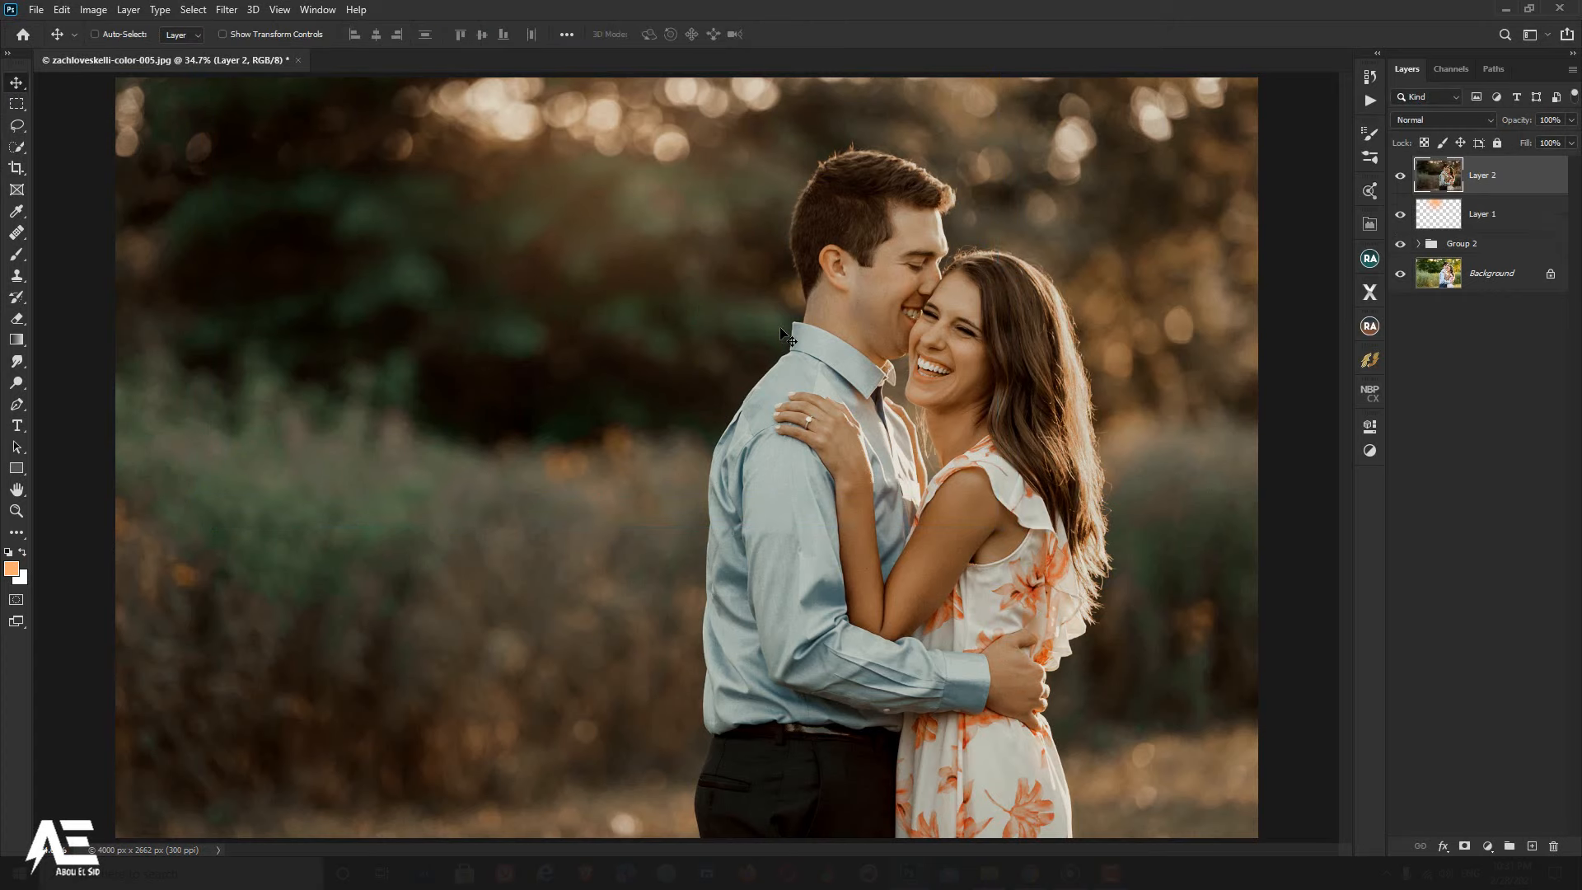
{"action": "left_click", "coordinate": [1400, 273], "text": "alt"}
{"action": "left_click", "coordinate": [1401, 178]}
{"action": "left_click", "coordinate": [1401, 178]}
{"action": "left_click", "coordinate": [1401, 178]}
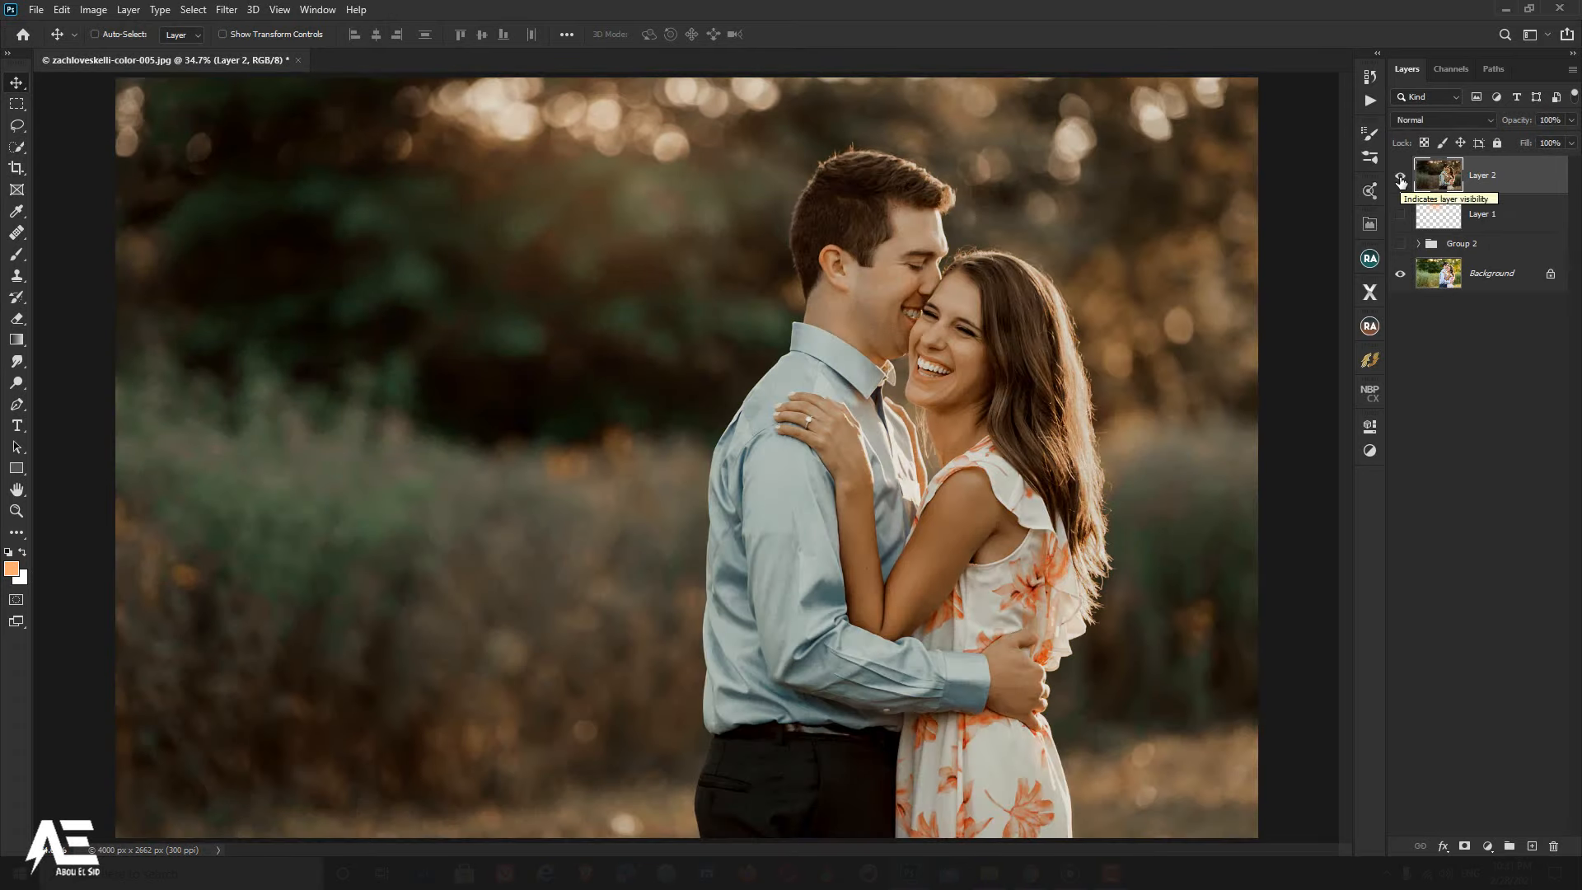